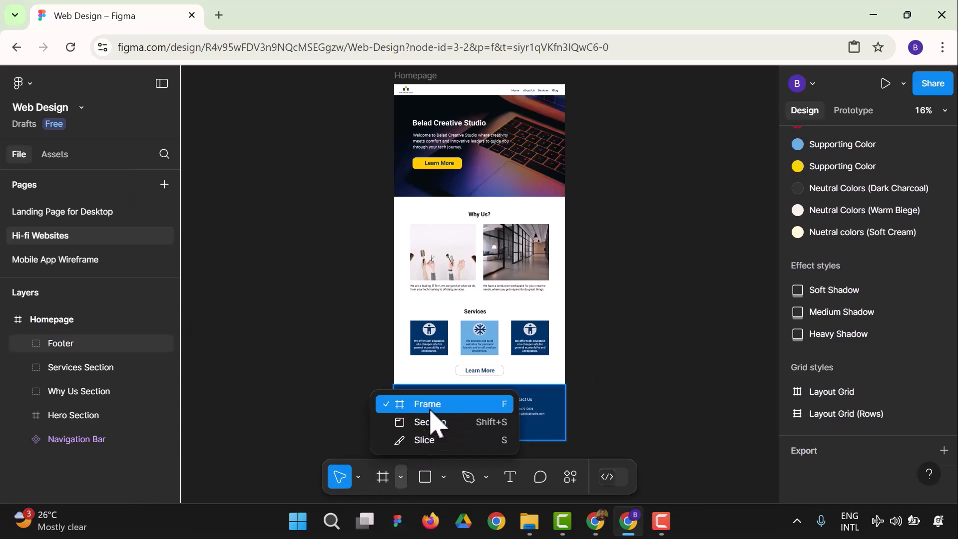
# - Add a 1440 × 1024 Desktop preset frame and place it beside the Homepage frame
pyautogui.click(433, 405)
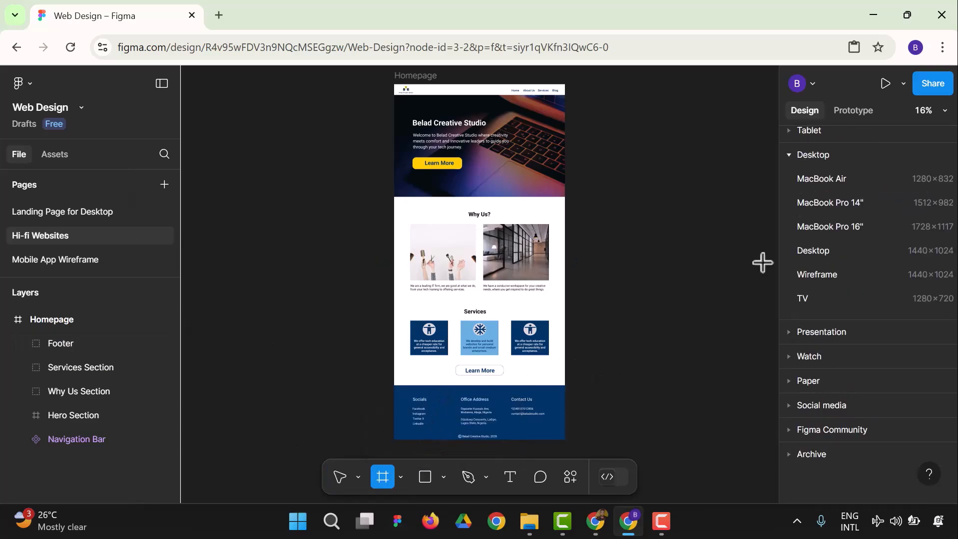
pyautogui.click(817, 255)
pyautogui.moveTo(657, 283); pyautogui.dragTo(690, 144)
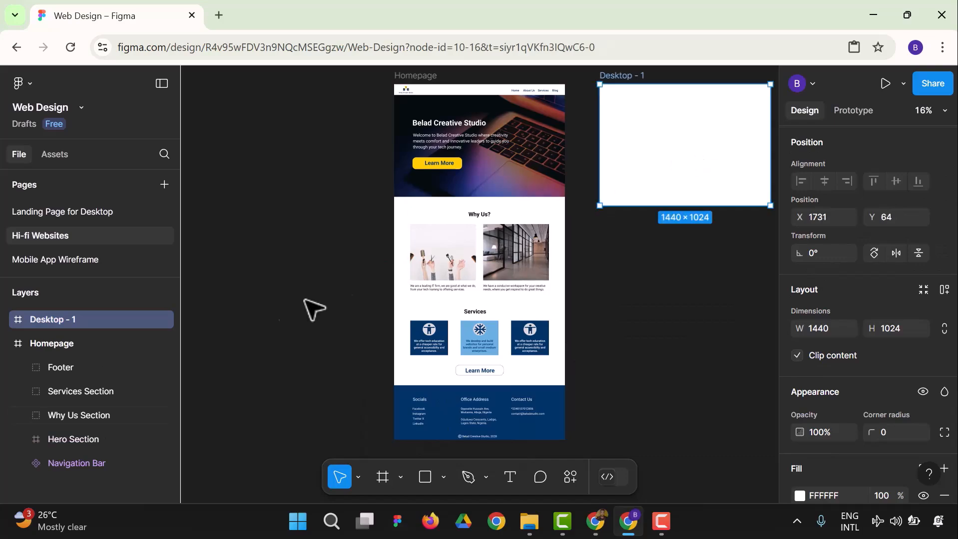
# - Rename the new desktop frame as About Us
pyautogui.rightClick(107, 323)
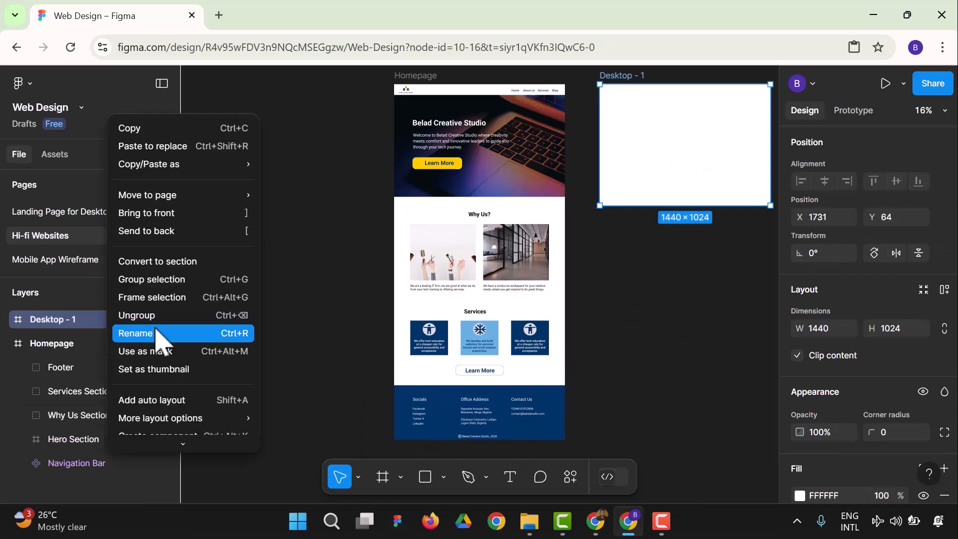
pyautogui.click(157, 332)
pyautogui.write('Ab')
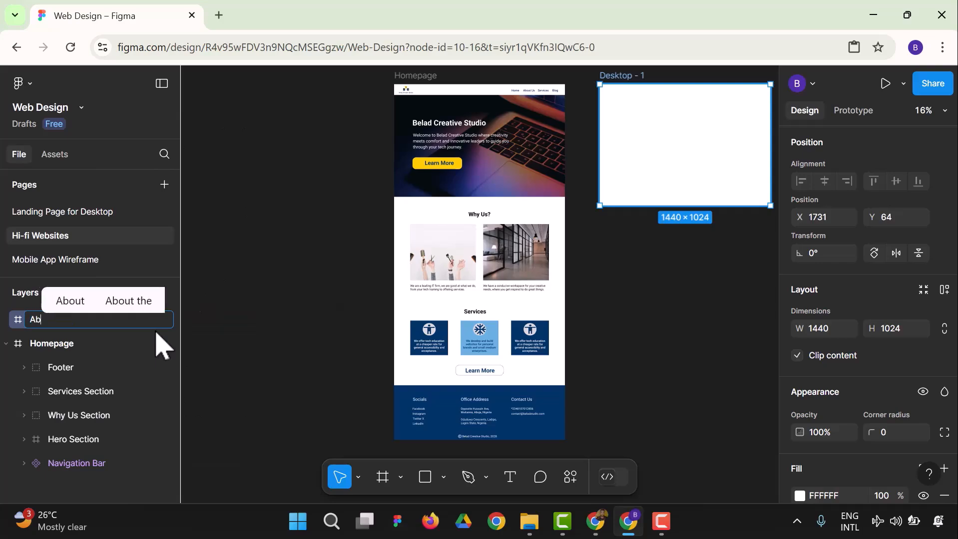
pyautogui.write('ou')
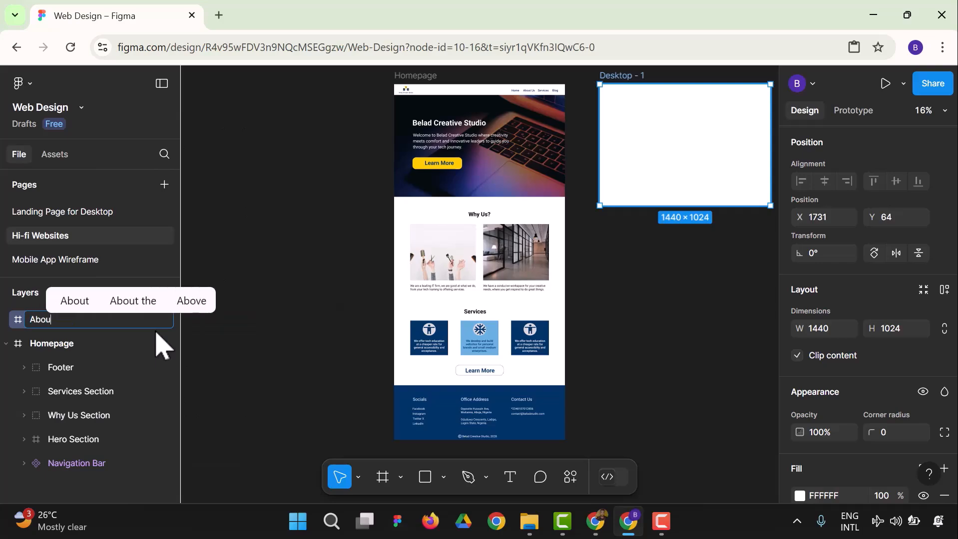
pyautogui.write('t Us')
pyautogui.press('Return')
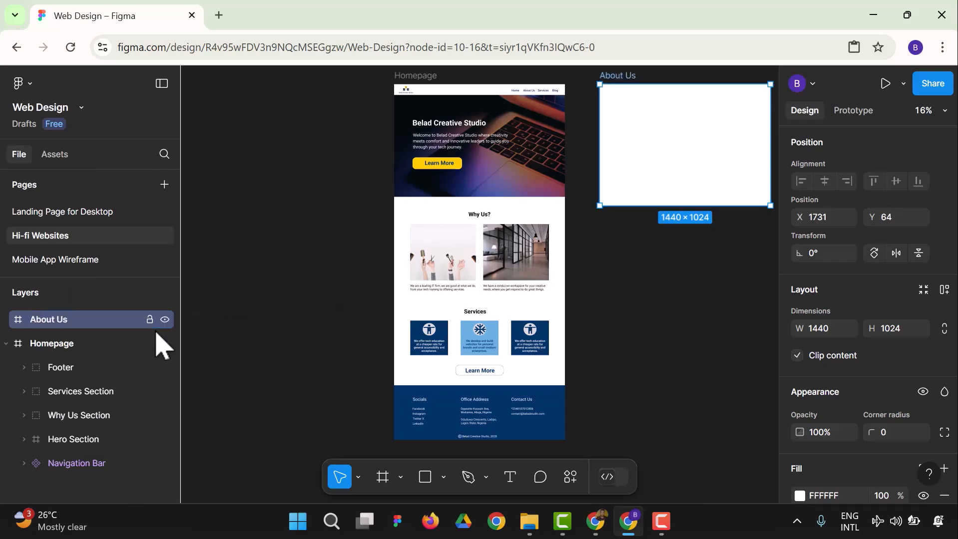
pyautogui.click(673, 355)
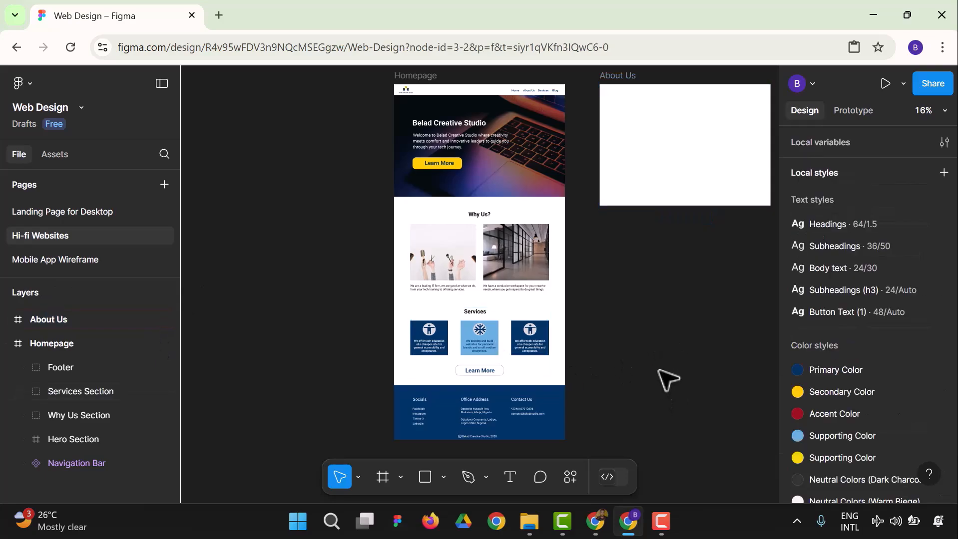
# - Place an instance of this file's Navigation Bar component along the top of the About Us frame
pyautogui.click(943, 111)
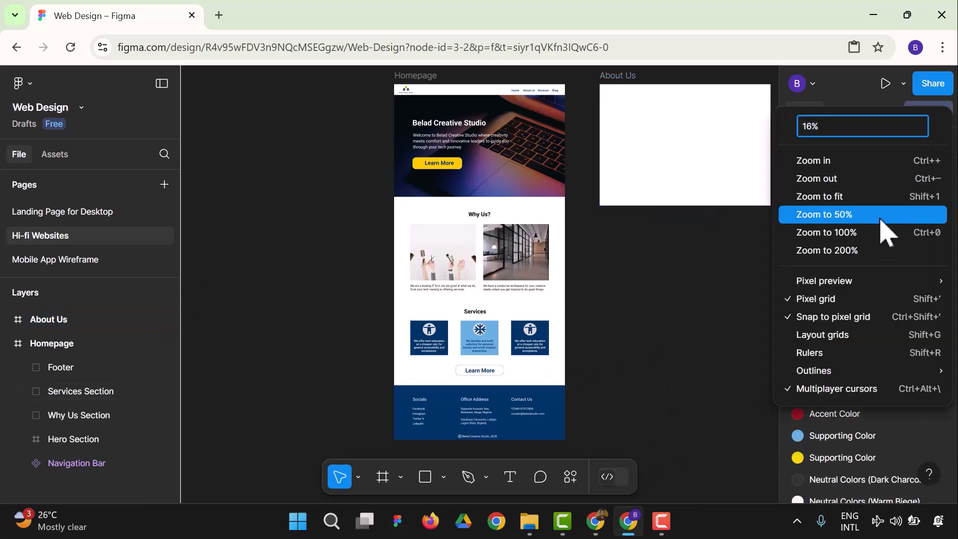
pyautogui.click(847, 215)
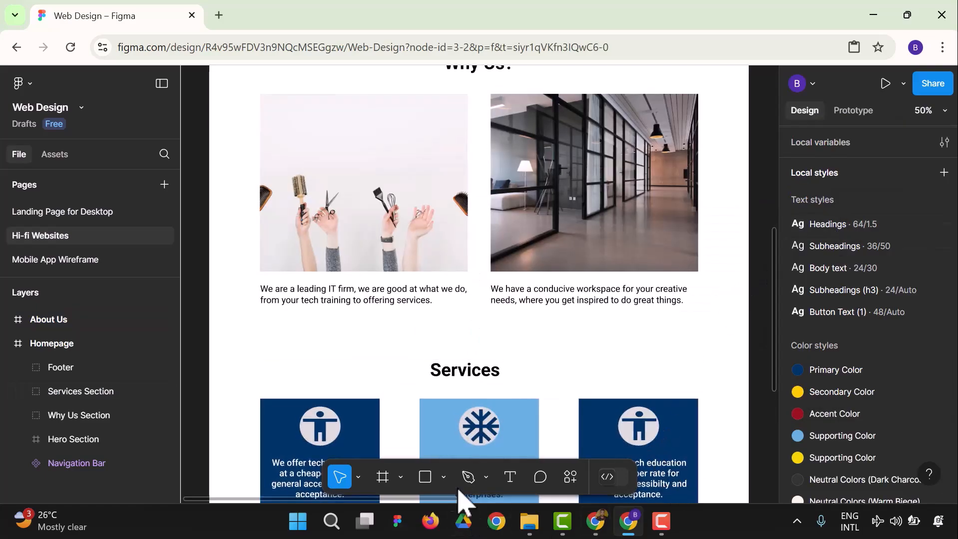
pyautogui.moveTo(370, 499); pyautogui.dragTo(562, 500)
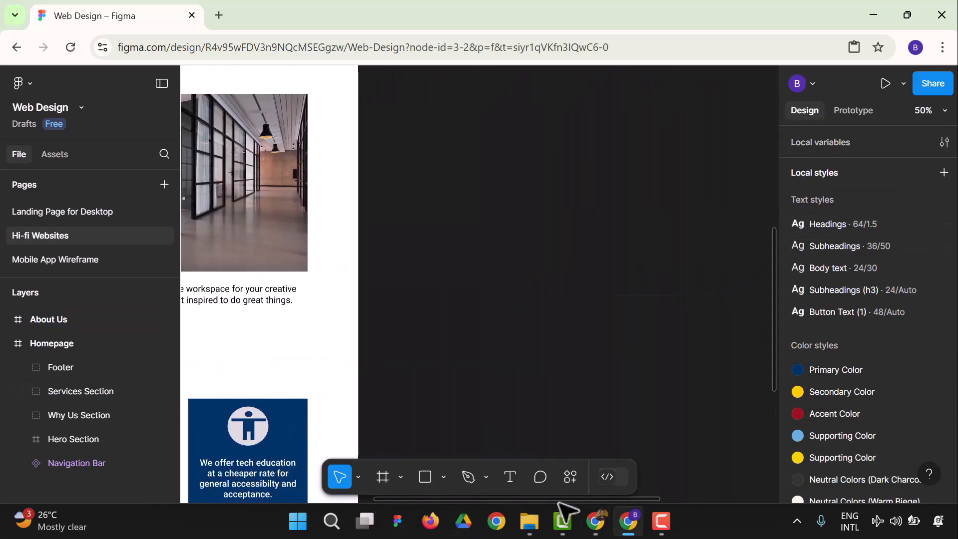
pyautogui.scroll(10, 657, 333)
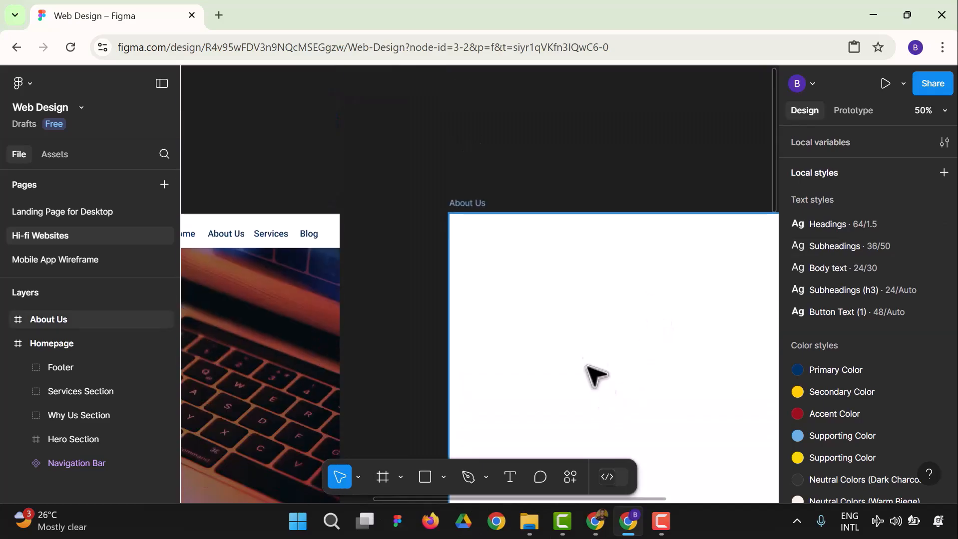
pyautogui.click(285, 249)
pyautogui.rightClick(286, 248)
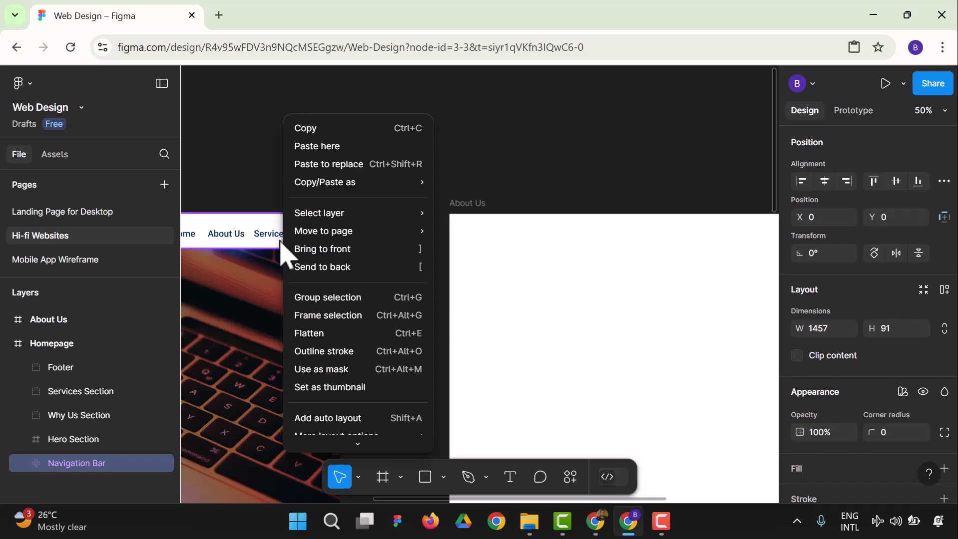
pyautogui.click(59, 155)
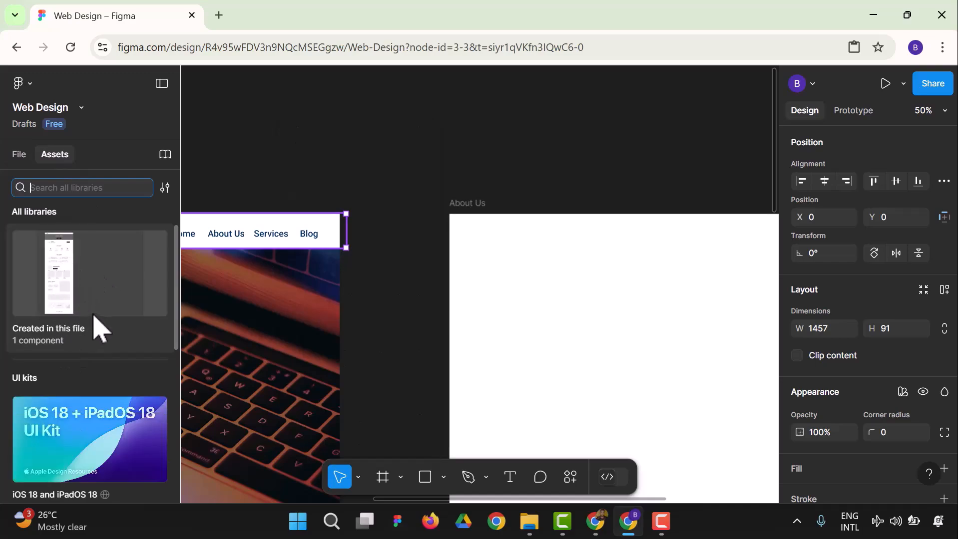
pyautogui.scroll(-5, 100, 310)
pyautogui.scroll(5, 107, 300)
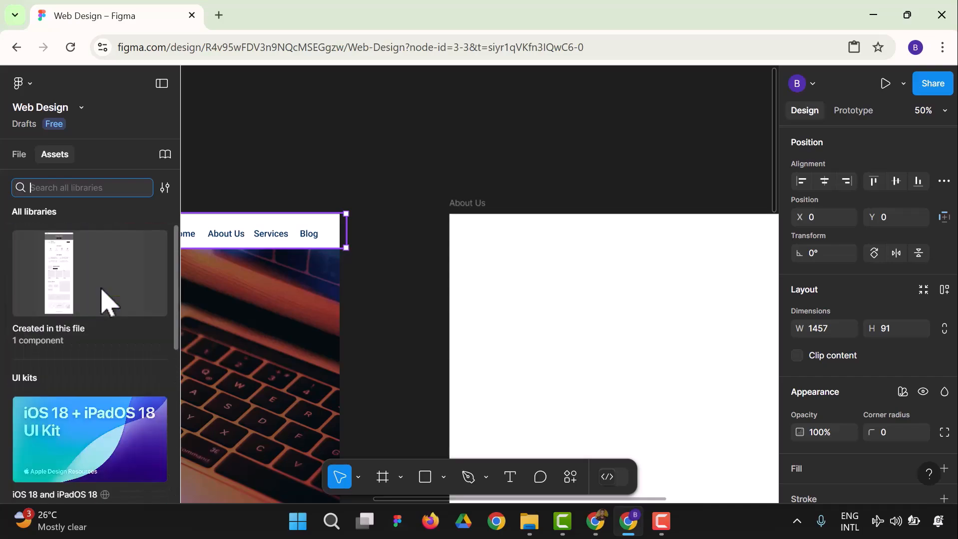
pyautogui.click(77, 270)
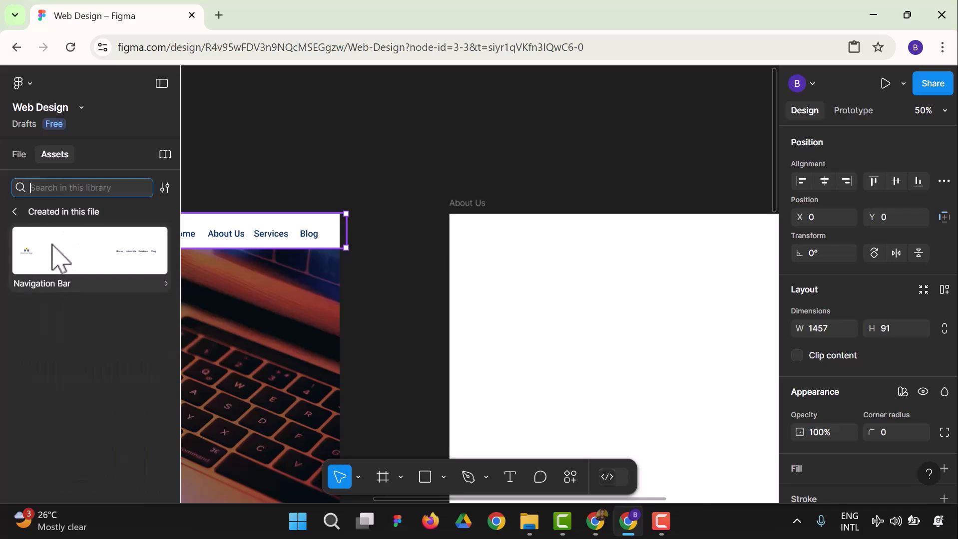
pyautogui.moveTo(50, 250); pyautogui.dragTo(593, 240)
pyautogui.click(634, 289)
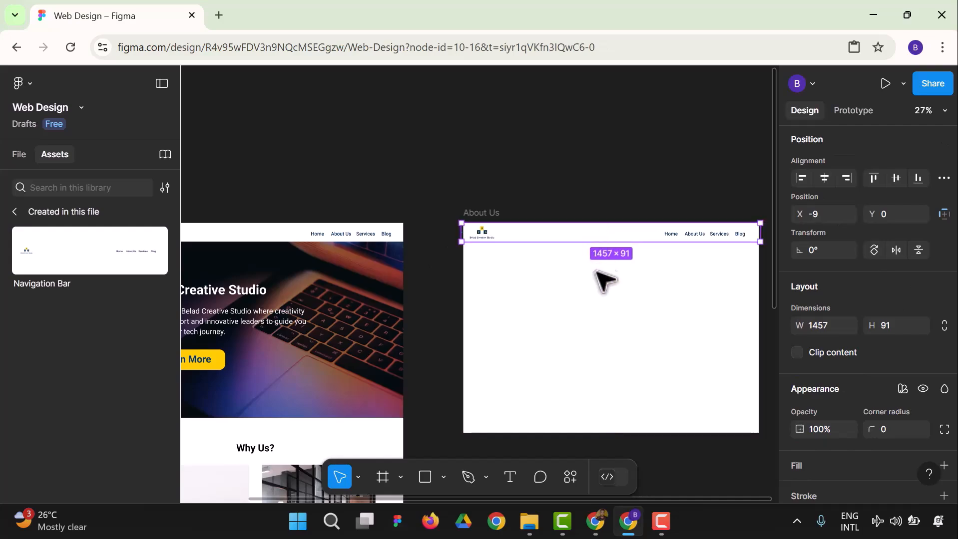
# - Move the navigation bar instance to X 0 so it starts at the left edge of the About Us frame
pyautogui.click(942, 111)
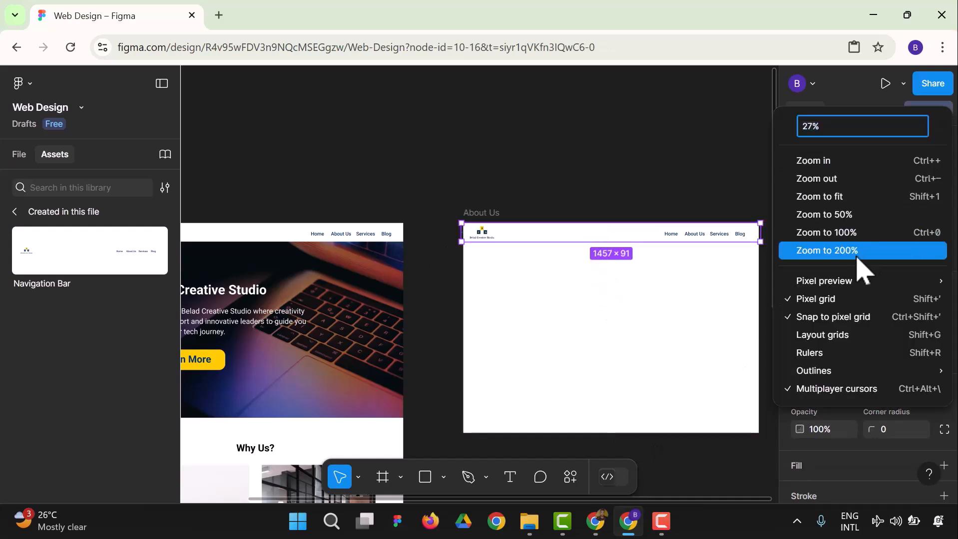
pyautogui.click(842, 215)
pyautogui.moveTo(453, 499); pyautogui.dragTo(584, 499)
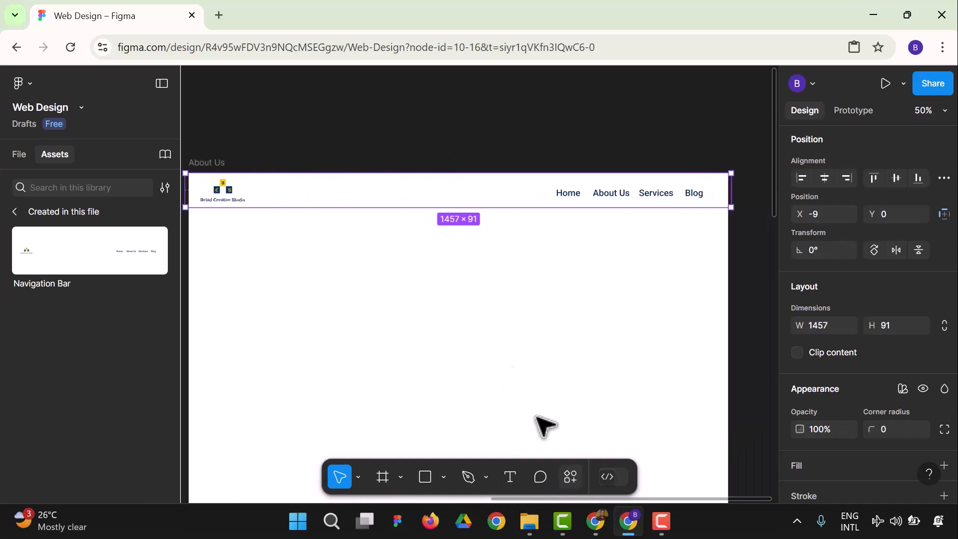
pyautogui.moveTo(338, 205); pyautogui.dragTo(352, 207)
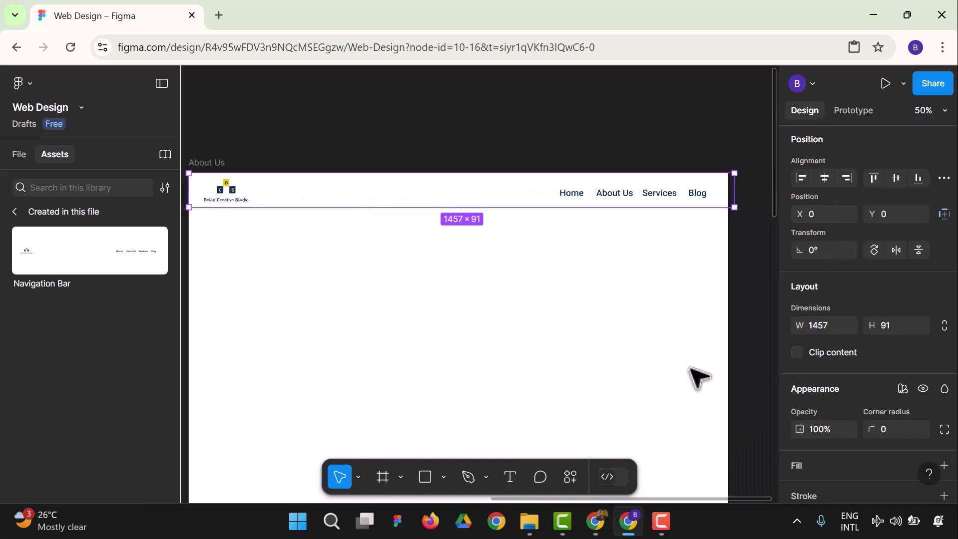
pyautogui.scroll(-5, 832, 401)
pyautogui.click(402, 370)
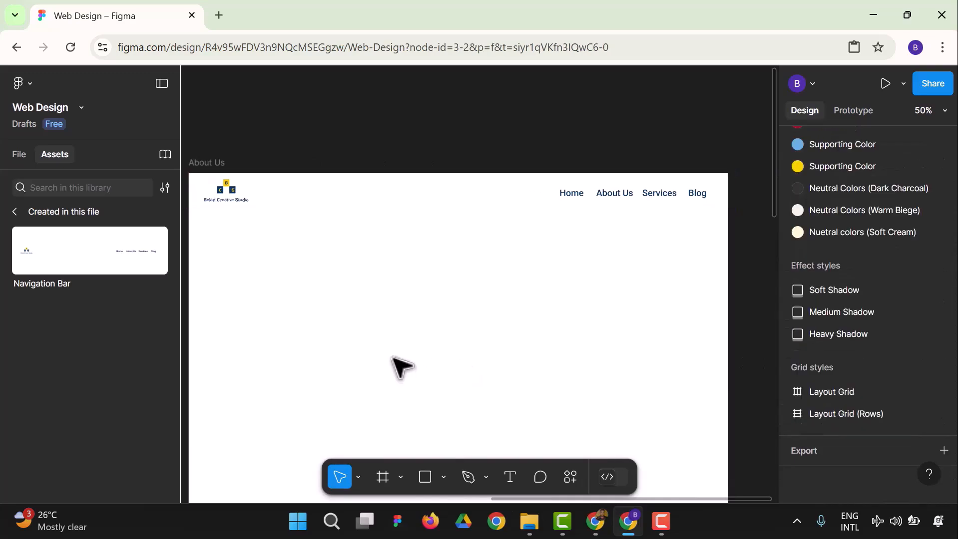
# - Apply the Layout Grid column style to the About Us frame and check the navigation bar against it
pyautogui.click(18, 156)
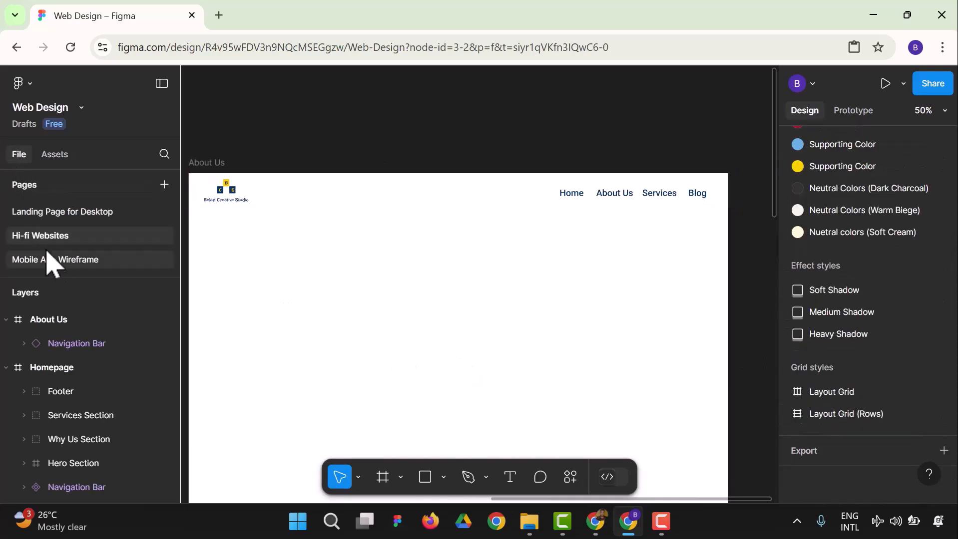
pyautogui.click(56, 324)
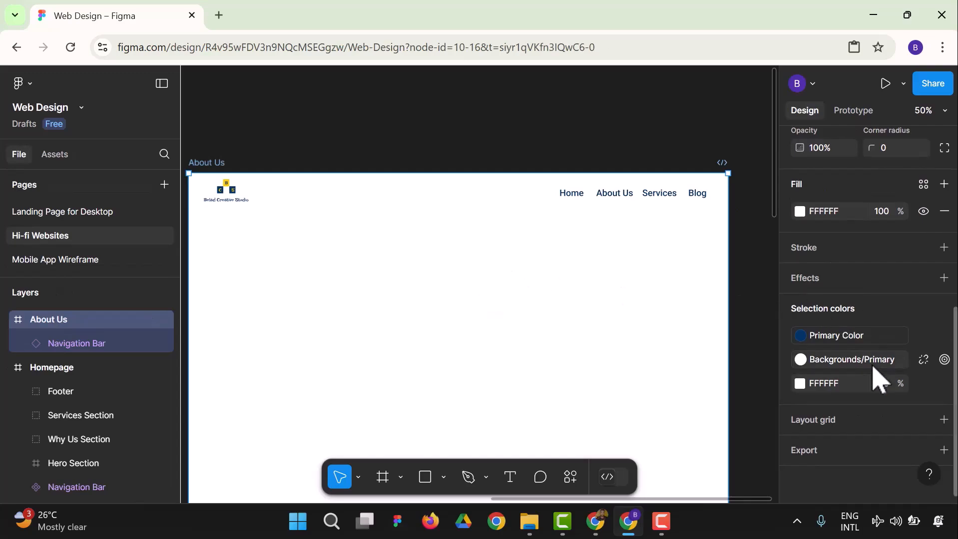
pyautogui.click(925, 421)
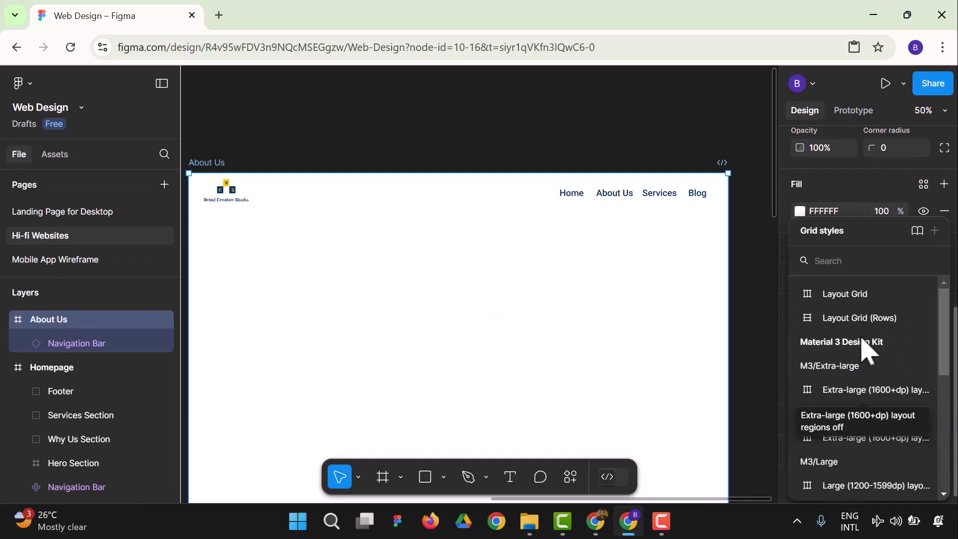
pyautogui.click(859, 301)
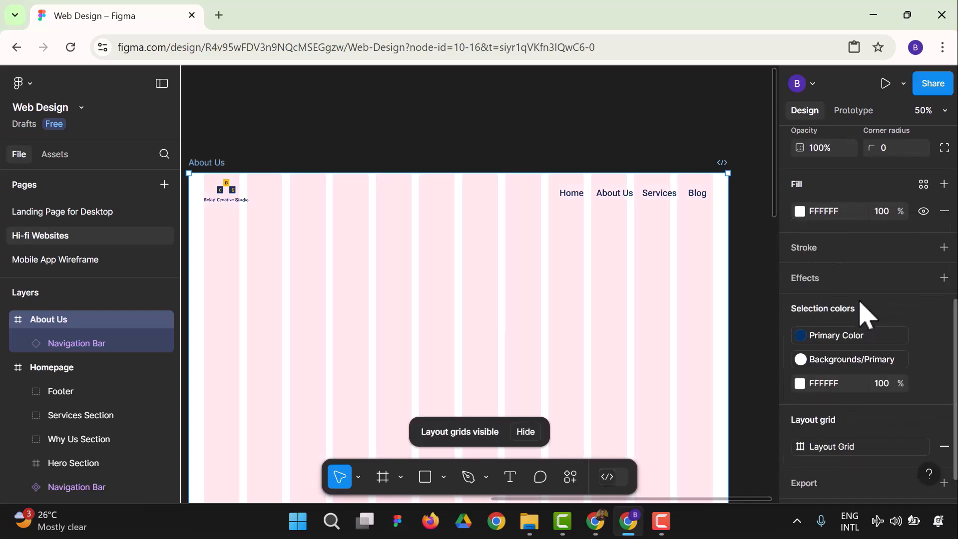
pyautogui.click(270, 203)
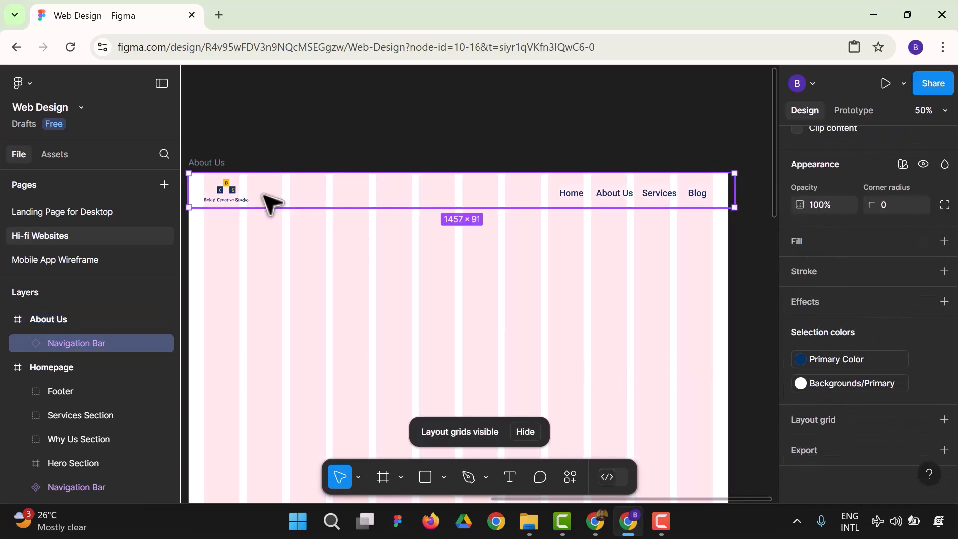
pyautogui.moveTo(266, 194); pyautogui.dragTo(271, 203)
pyautogui.click(741, 239)
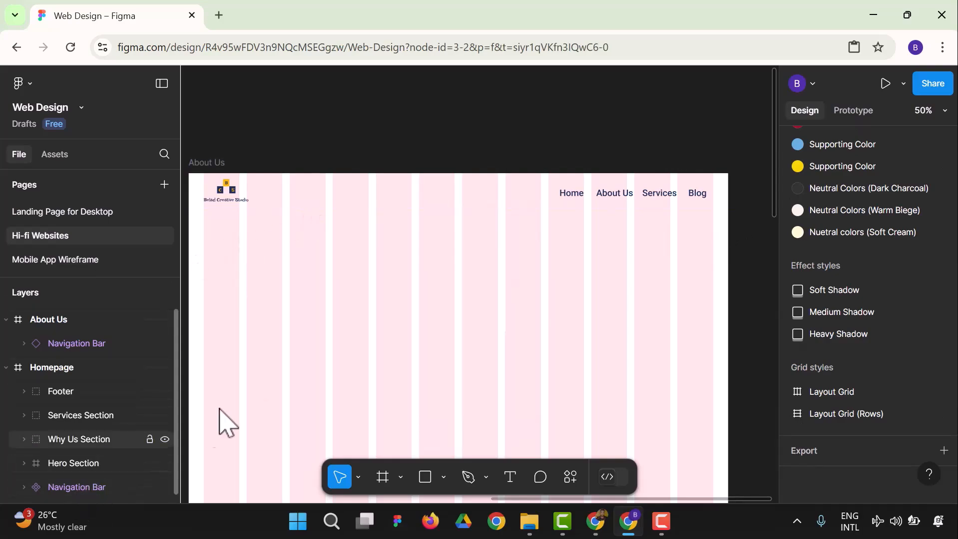
# - Switch to File Explorer and import the About Us Paper Wireframe image from Downloads onto the canvas beside the About Us frame
pyautogui.scroll(-1, 325, 369)
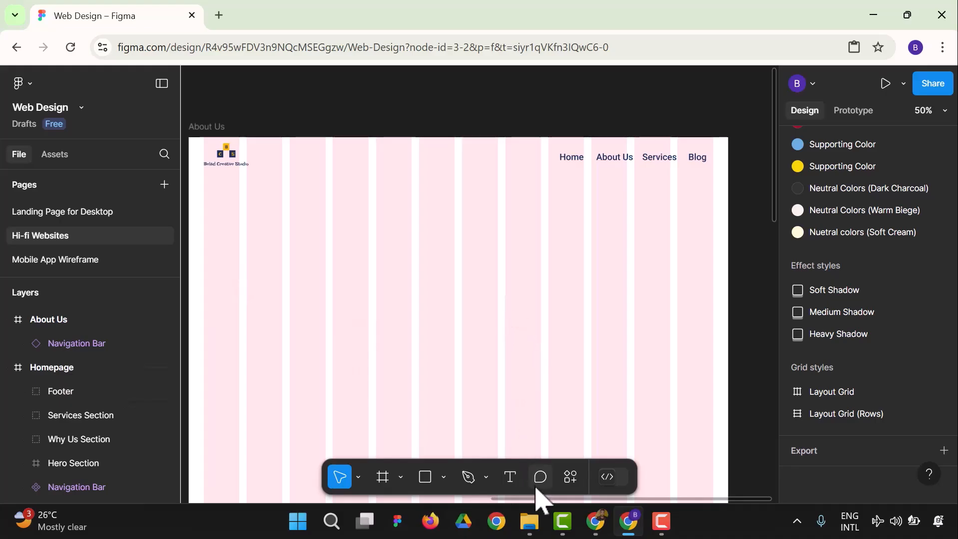
pyautogui.click(529, 523)
pyautogui.click(540, 522)
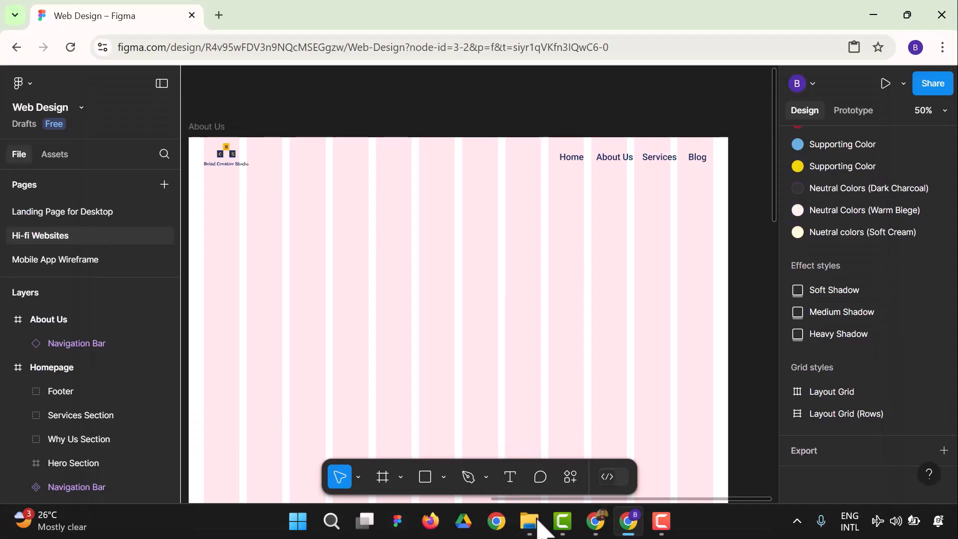
pyautogui.click(933, 110)
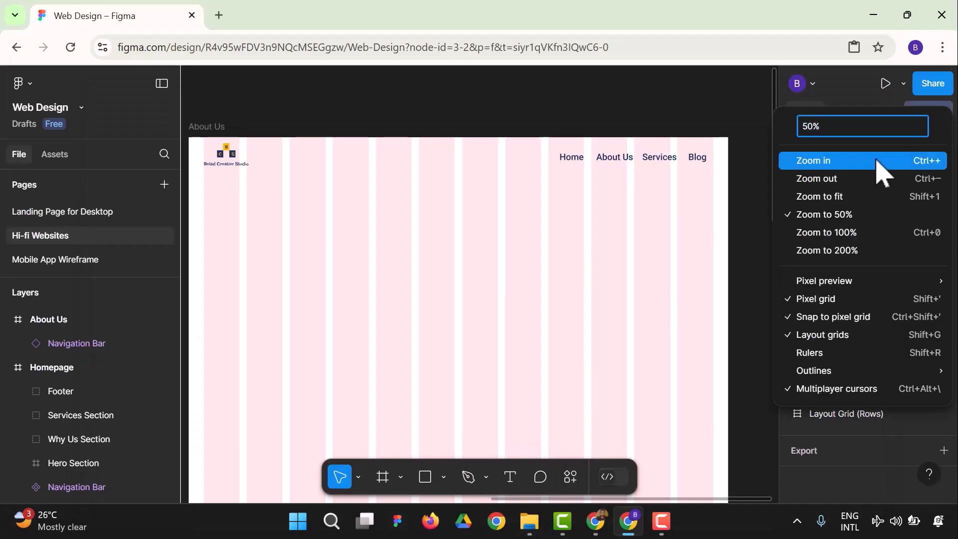
pyautogui.click(844, 198)
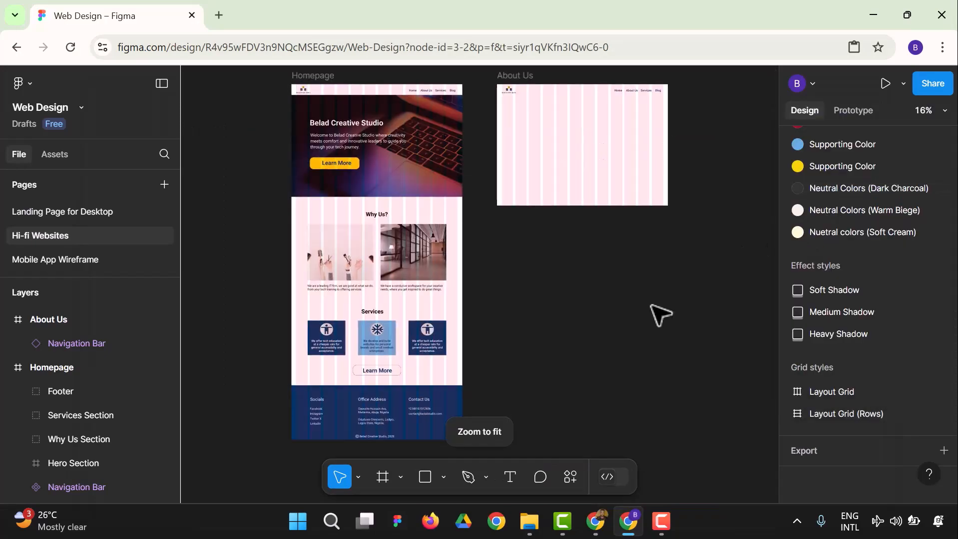
pyautogui.click(520, 523)
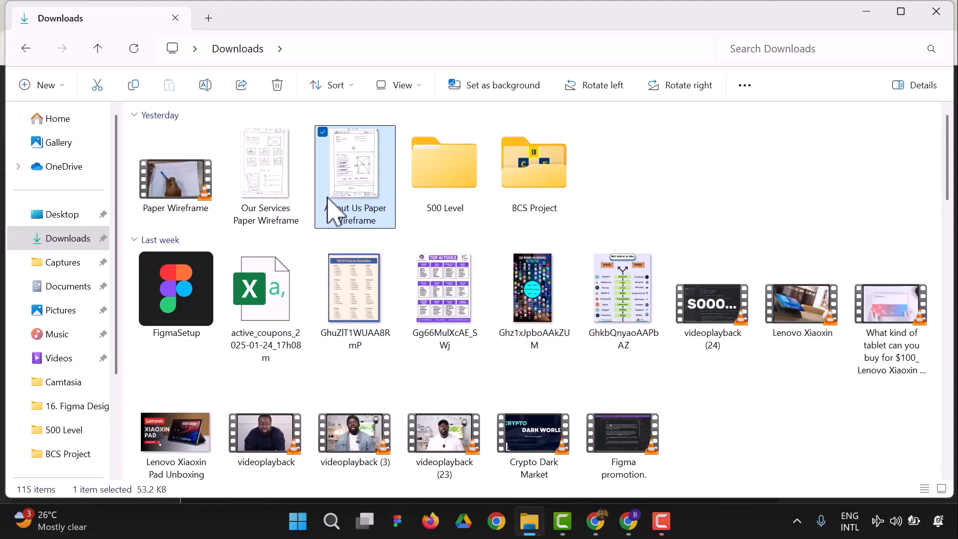
pyautogui.moveTo(348, 192); pyautogui.dragTo(737, 139)
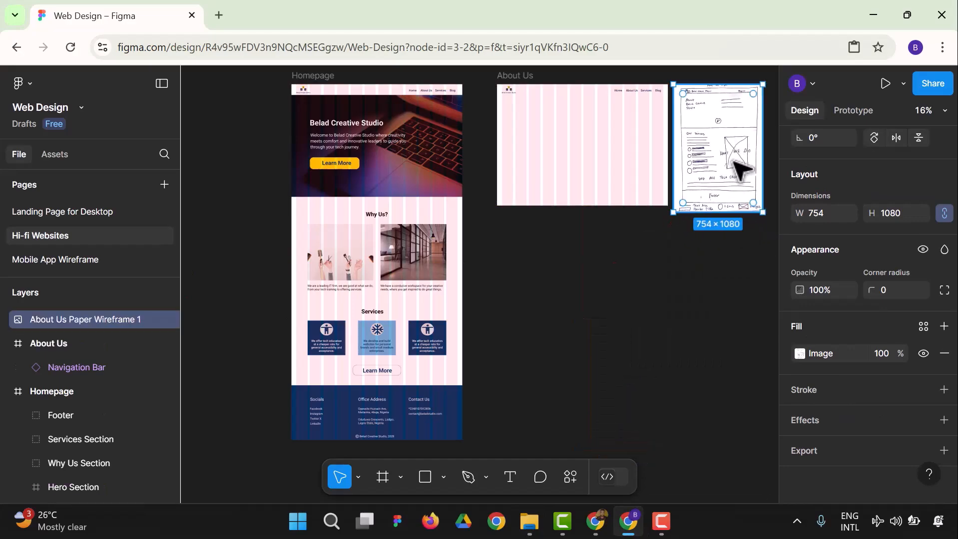
pyautogui.click(943, 116)
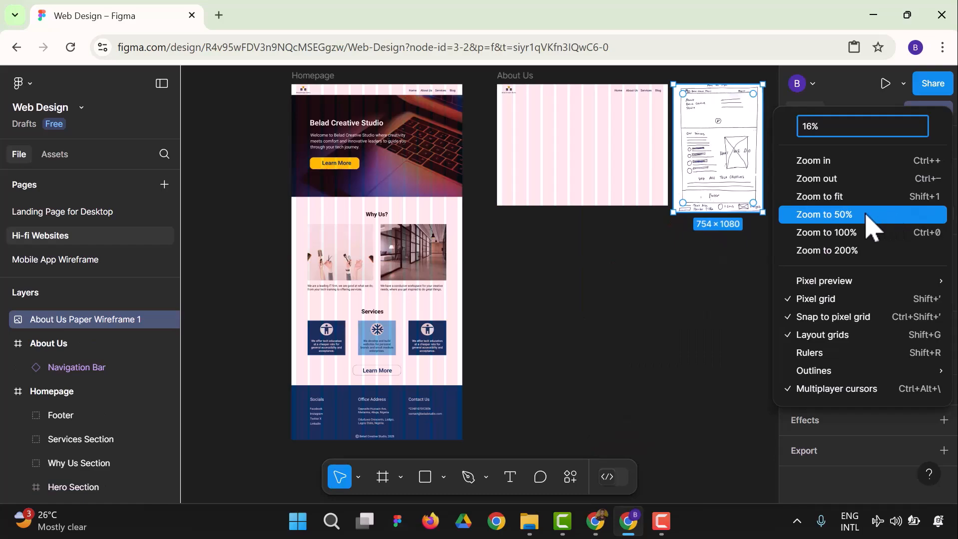
pyautogui.click(871, 214)
pyautogui.scroll(10, 624, 424)
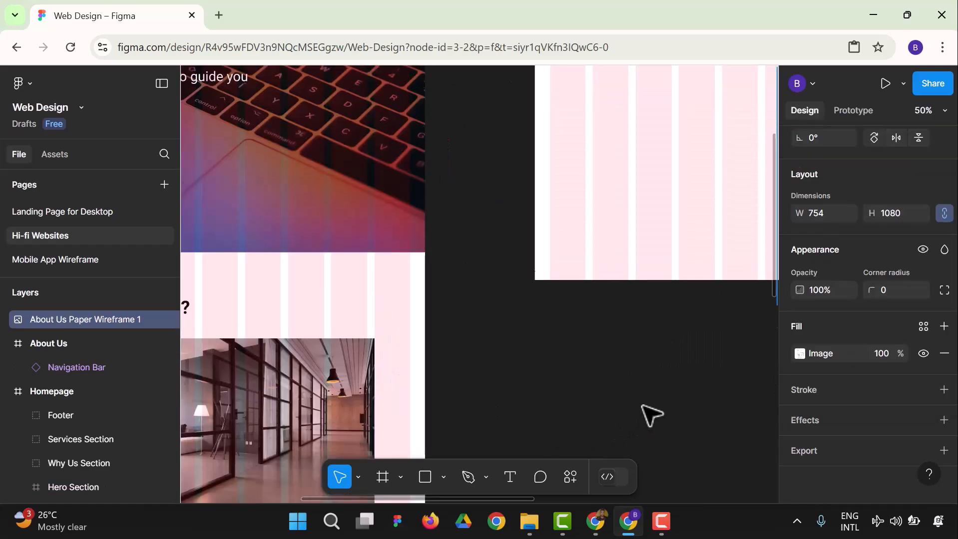
pyautogui.moveTo(481, 500); pyautogui.dragTo(703, 497)
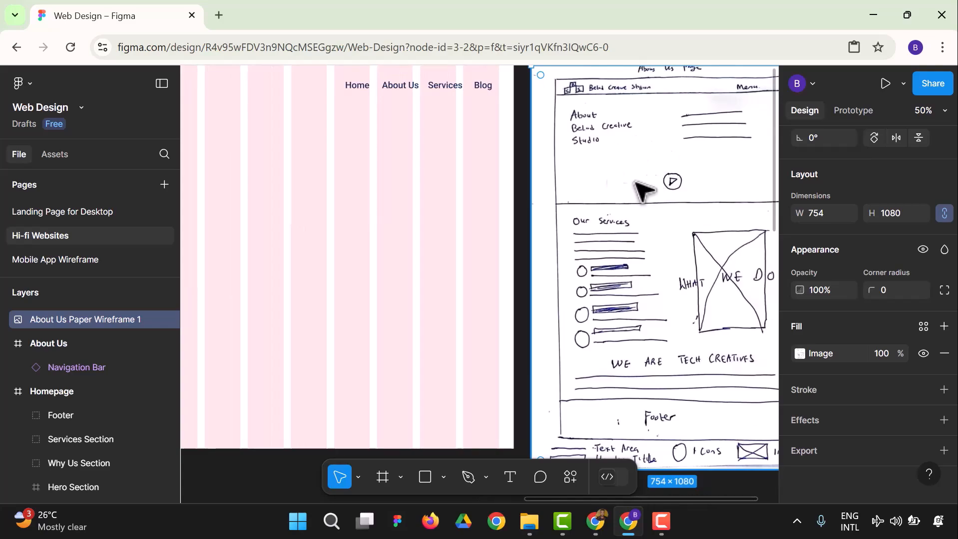
# - Draw a full-width hero rectangle of about 1440 × 576 directly beneath the navigation bar in the About Us frame
pyautogui.moveTo(674, 499); pyautogui.dragTo(591, 498)
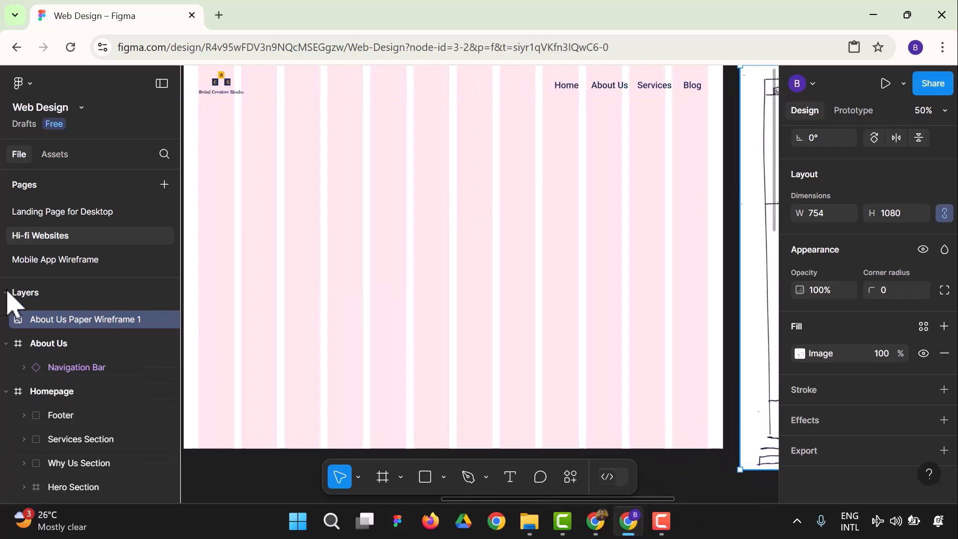
pyautogui.click(424, 479)
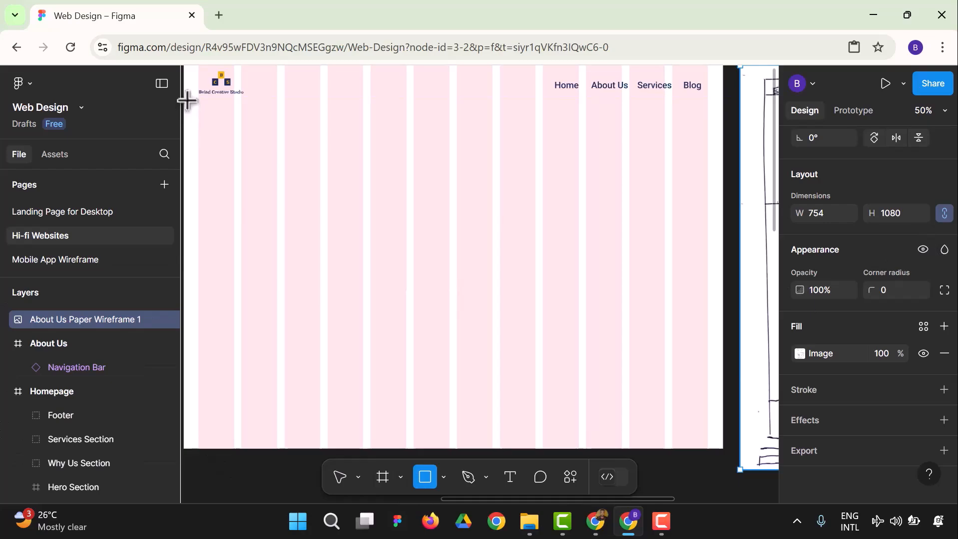
pyautogui.moveTo(185, 99); pyautogui.dragTo(722, 317)
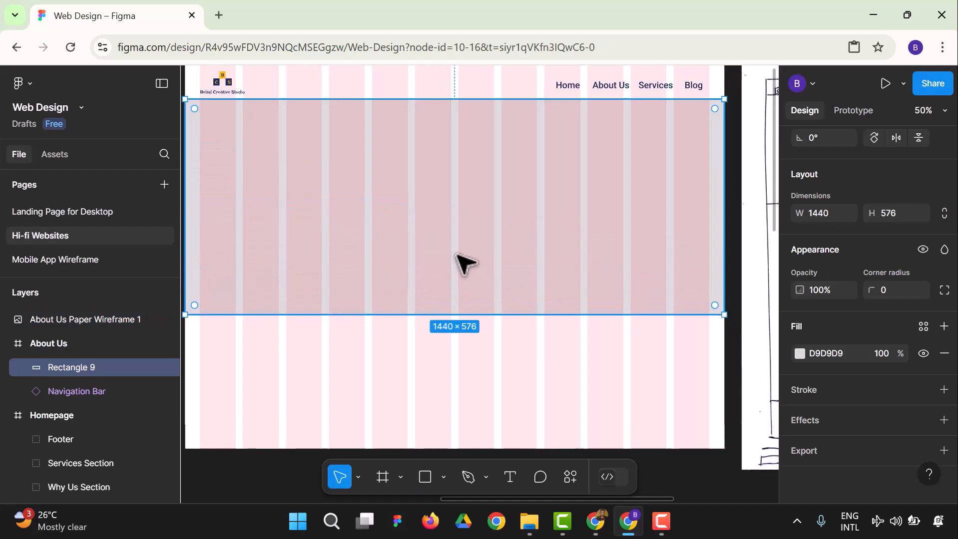
pyautogui.click(501, 340)
pyautogui.click(380, 181)
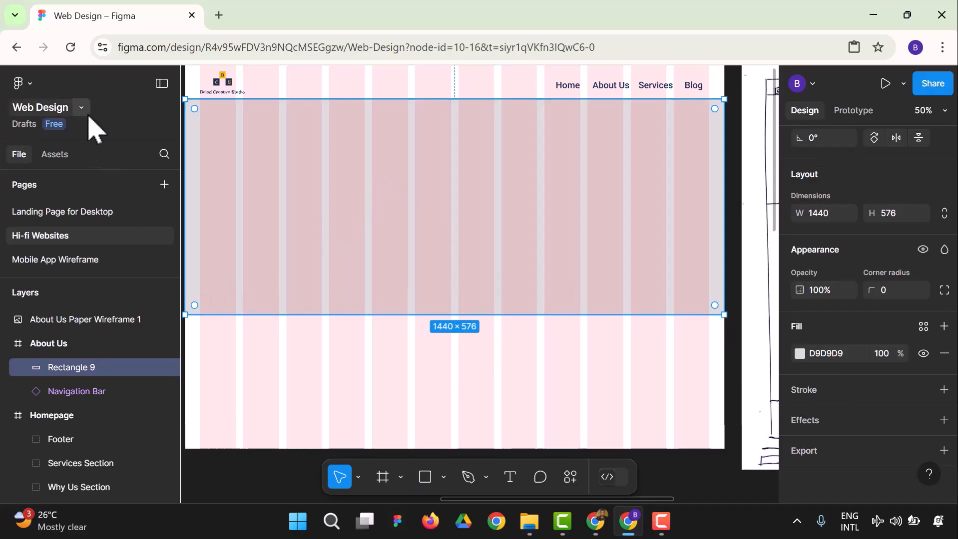
# - Run the Unsplash plugin with the hero rectangle selected and search its photos for "creative"
pyautogui.click(21, 84)
pyautogui.moveTo(115, 347)
pyautogui.moveTo(113, 311)
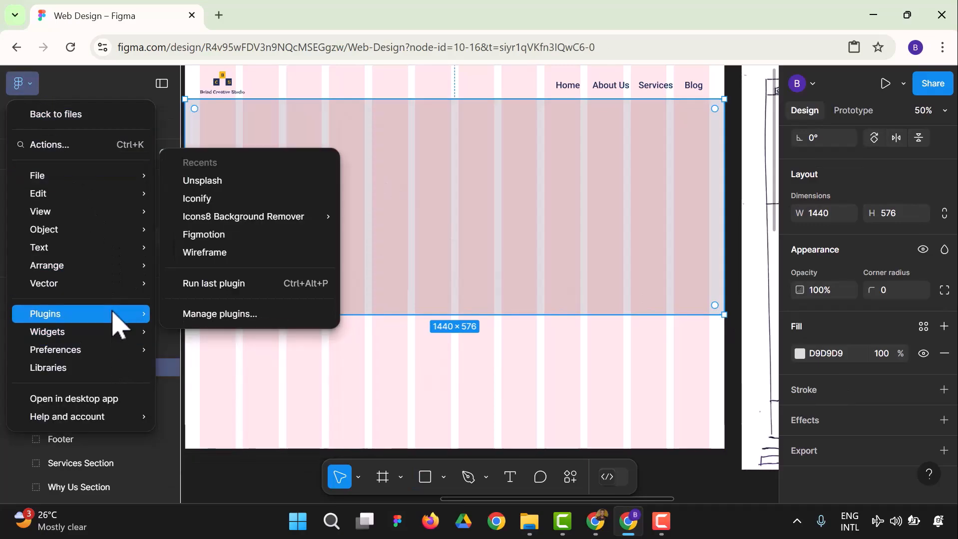
pyautogui.click(212, 184)
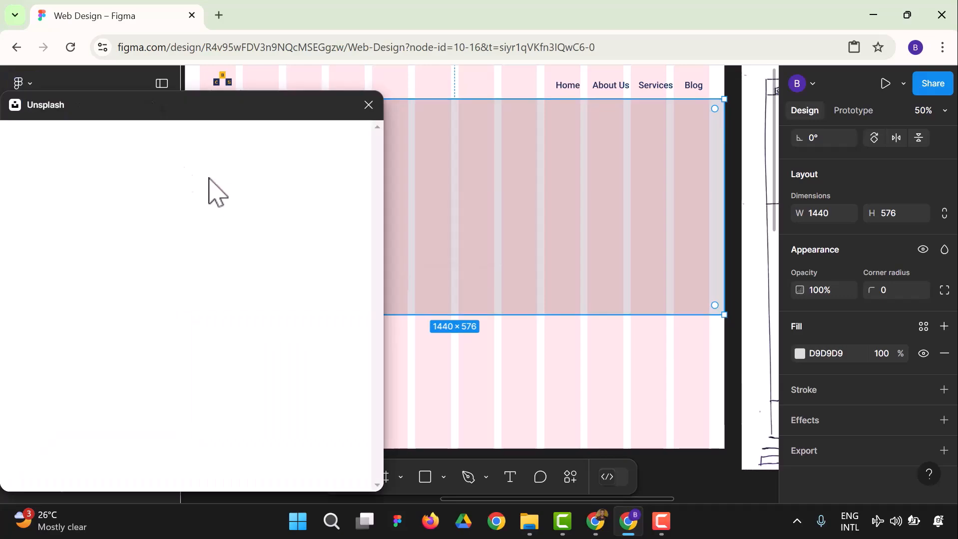
pyautogui.click(154, 178)
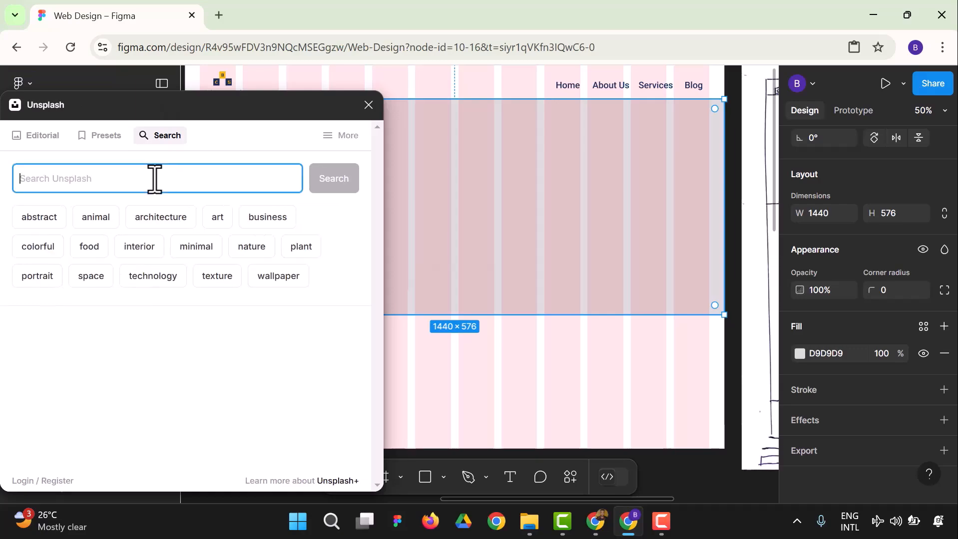
pyautogui.write('creative')
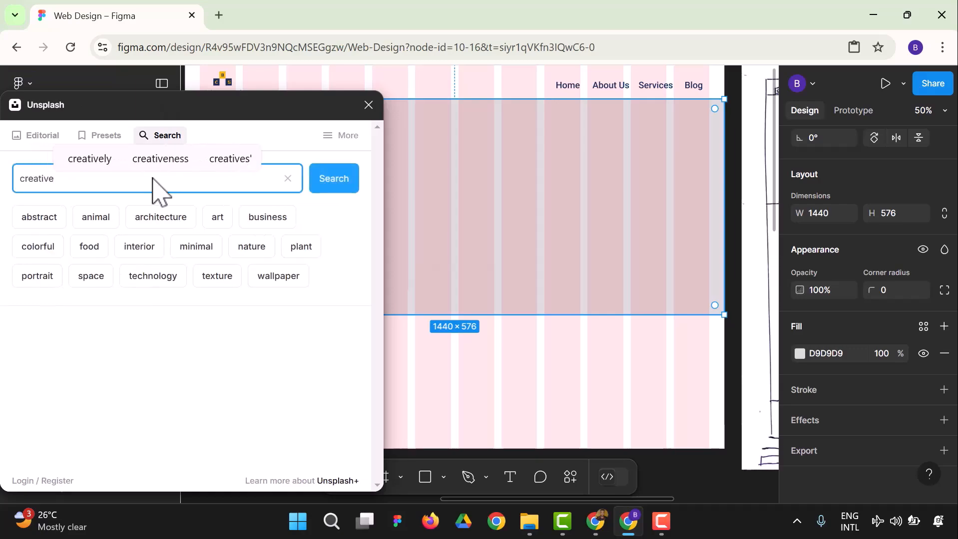
pyautogui.press('Return')
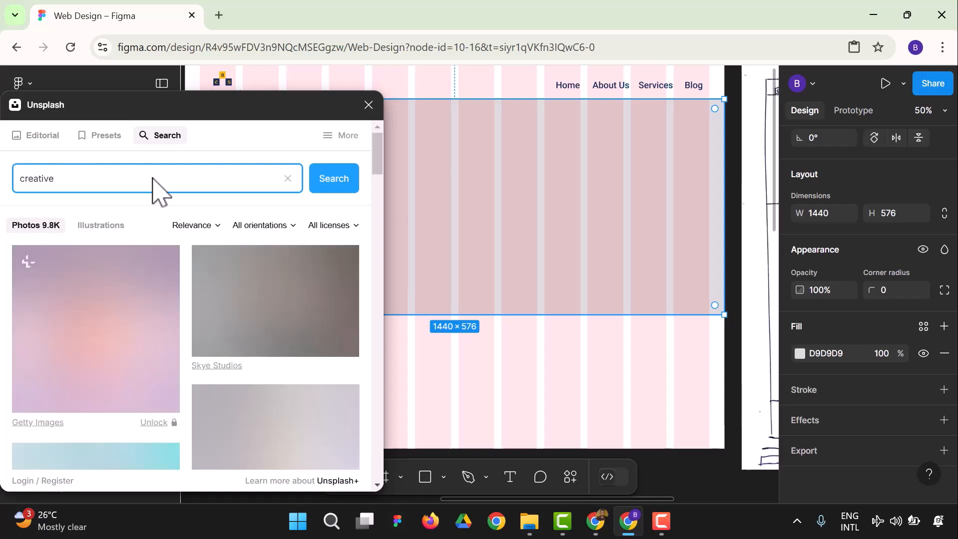
# - Fill the hero rectangle with the Bench Accounting photo of a white desk and chair, and close Unsplash
pyautogui.scroll(-10, 252, 343)
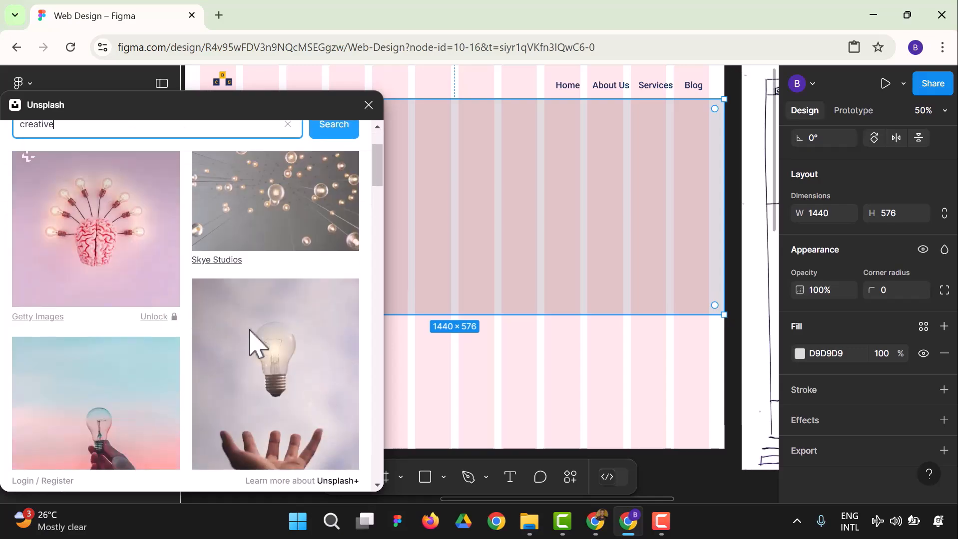
pyautogui.scroll(-10, 252, 343)
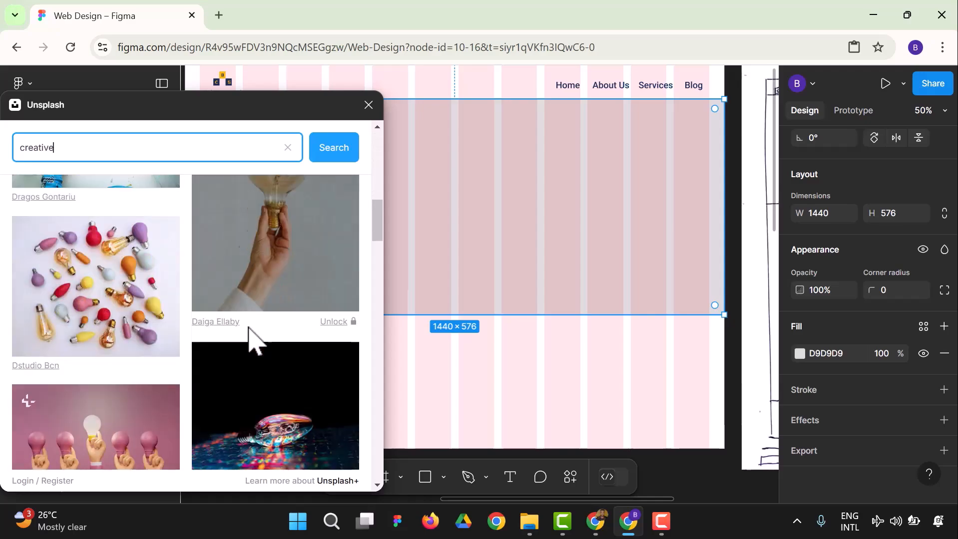
pyautogui.scroll(-10, 240, 323)
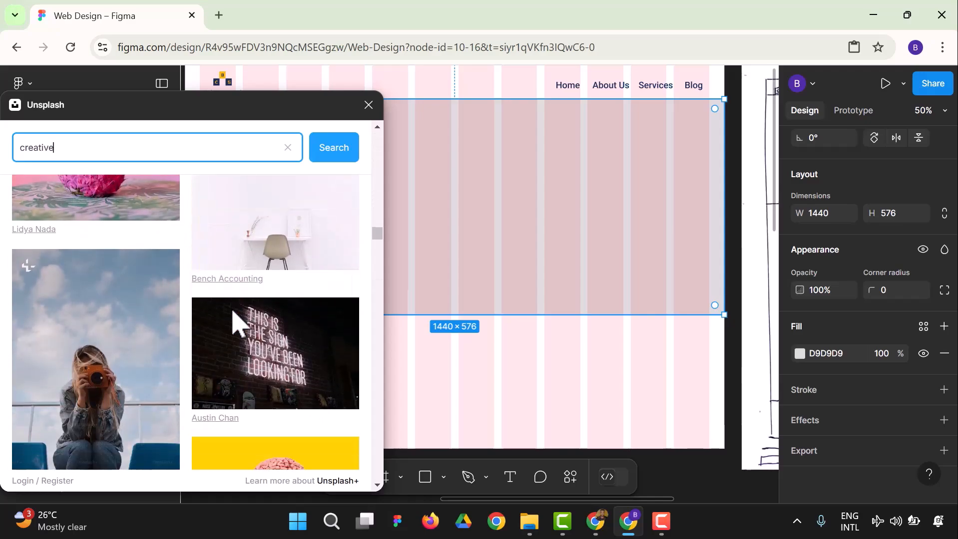
pyautogui.click(263, 231)
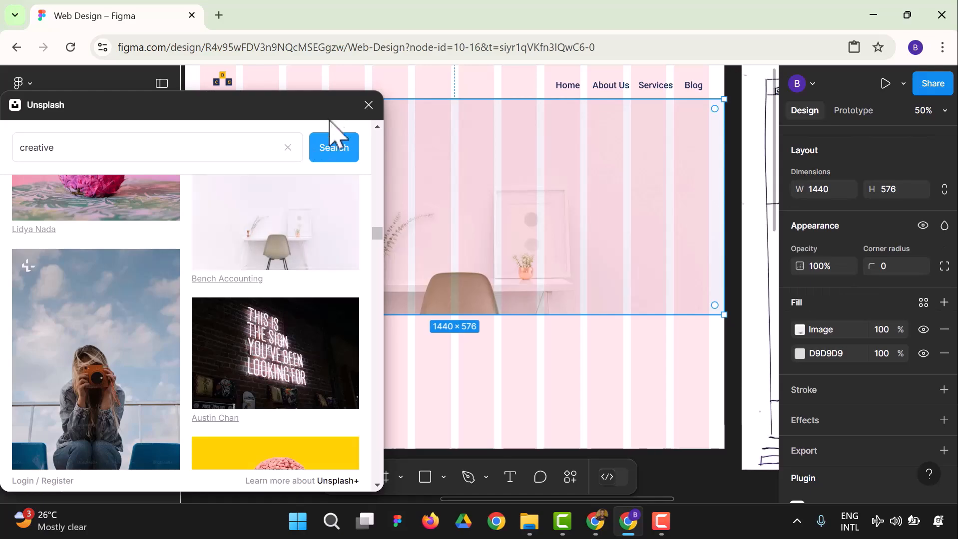
pyautogui.click(362, 106)
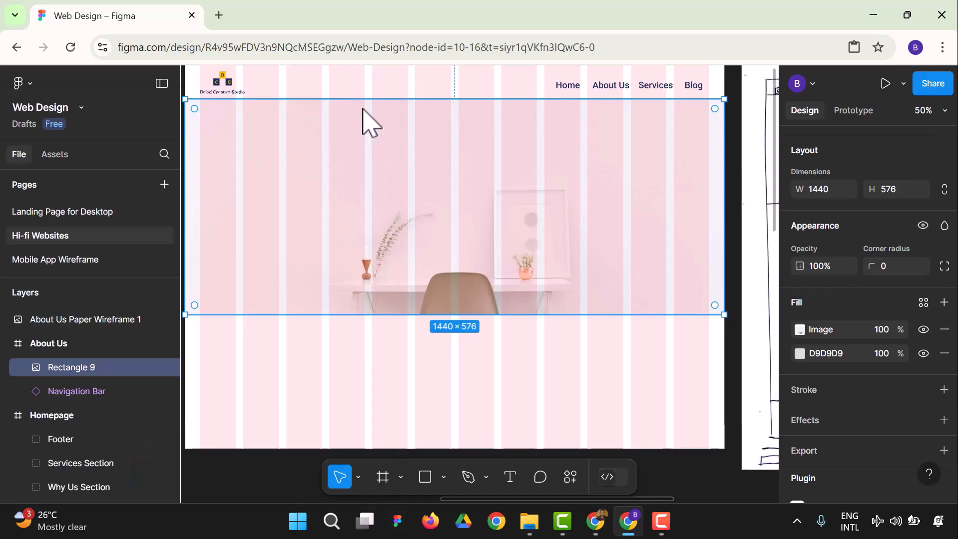
# - Enlarge the hero photo rectangle to about 1440 × 873 so the whole desk and chair are shown
pyautogui.doubleClick(380, 218)
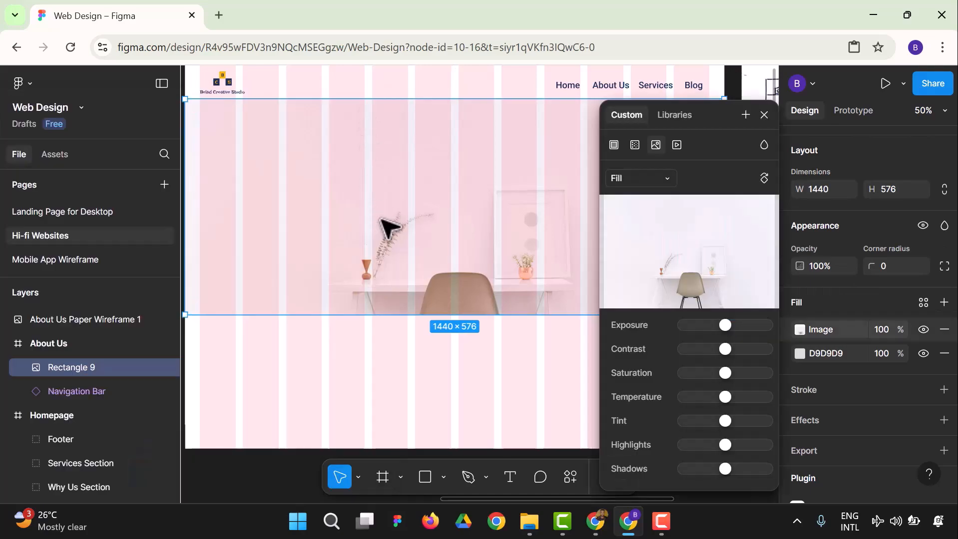
pyautogui.moveTo(382, 218); pyautogui.dragTo(385, 219)
pyautogui.click(764, 115)
pyautogui.click(592, 381)
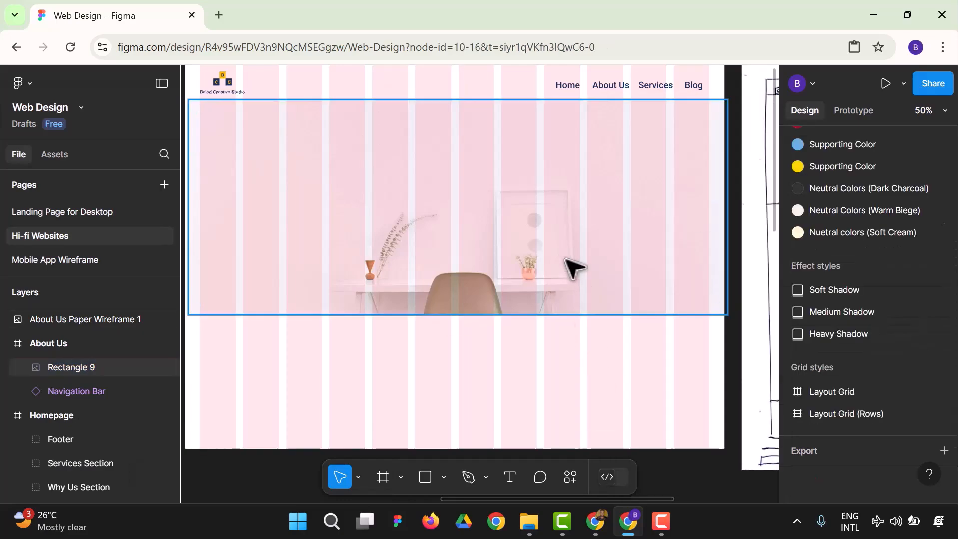
pyautogui.doubleClick(565, 258)
pyautogui.moveTo(509, 232); pyautogui.dragTo(571, 332)
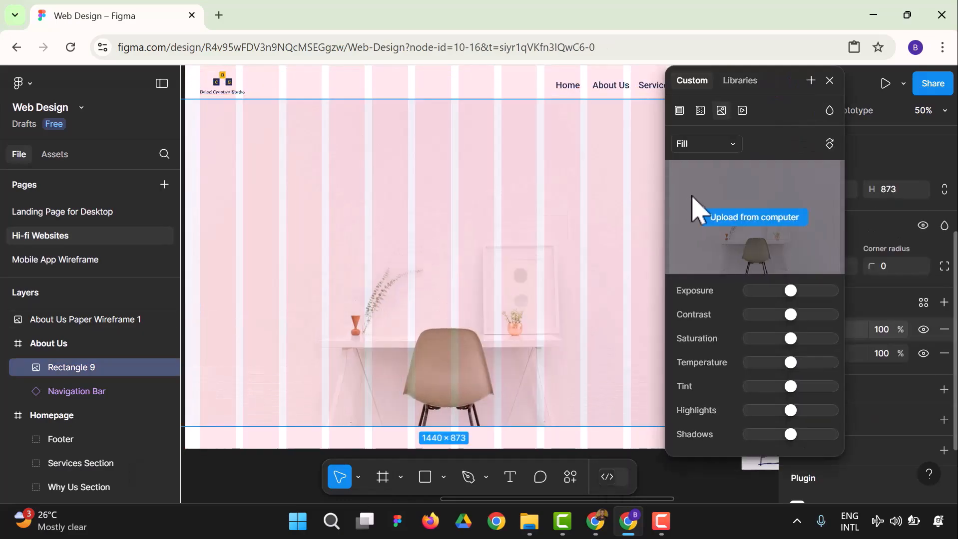
pyautogui.moveTo(692, 196); pyautogui.dragTo(719, 201)
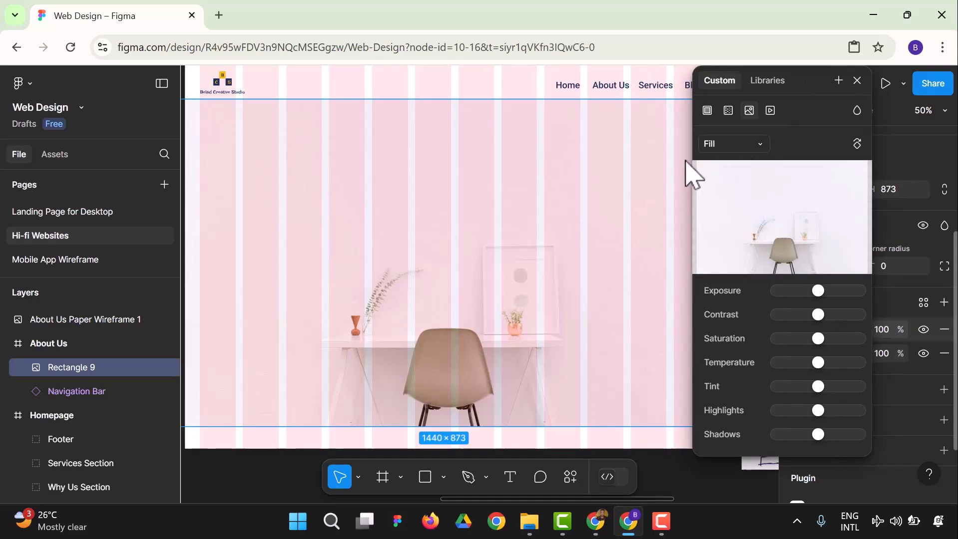
pyautogui.moveTo(593, 201); pyautogui.dragTo(592, 161)
pyautogui.moveTo(547, 262); pyautogui.dragTo(548, 293)
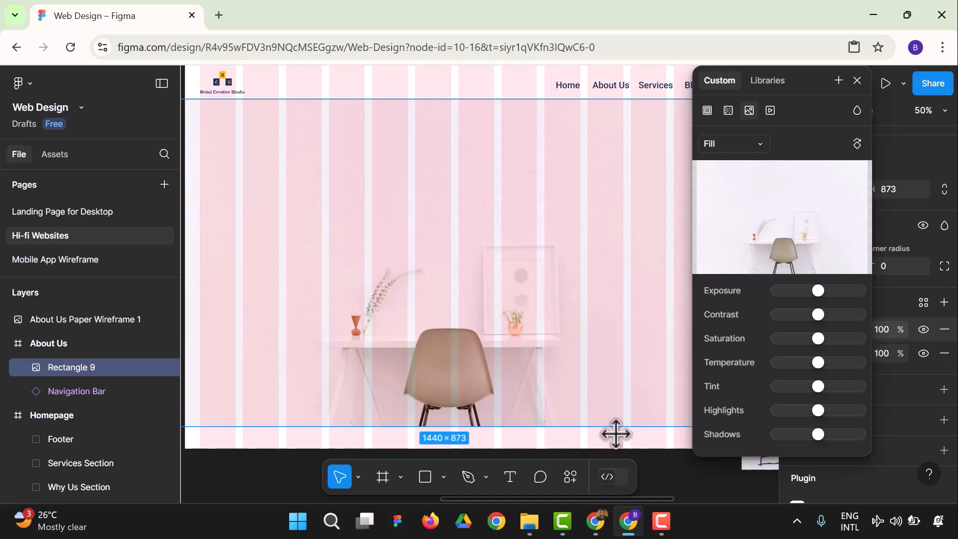
pyautogui.click(857, 81)
pyautogui.scroll(-2, 879, 410)
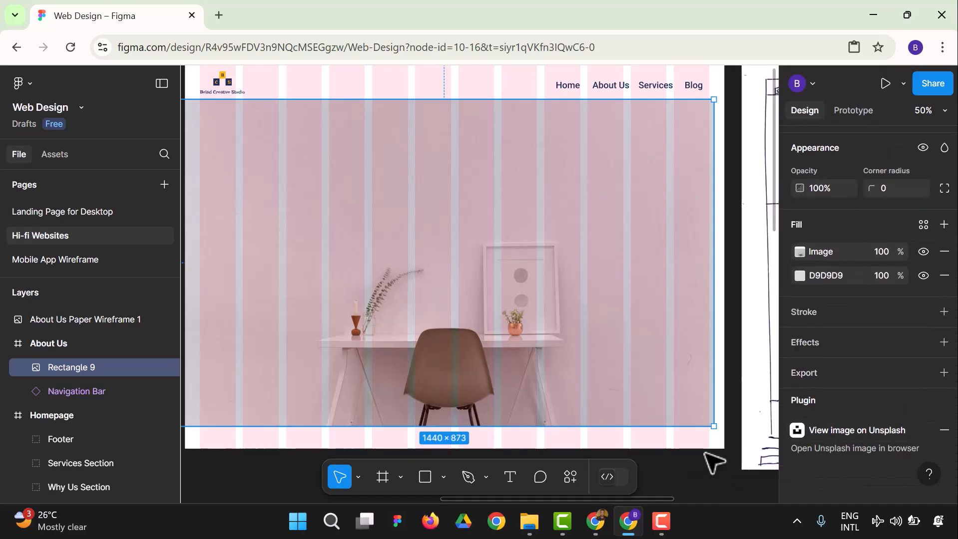
# - Hide the About Us frame's layout grid and shift the hero photo rightward to cover the frame's full width
pyautogui.click(705, 453)
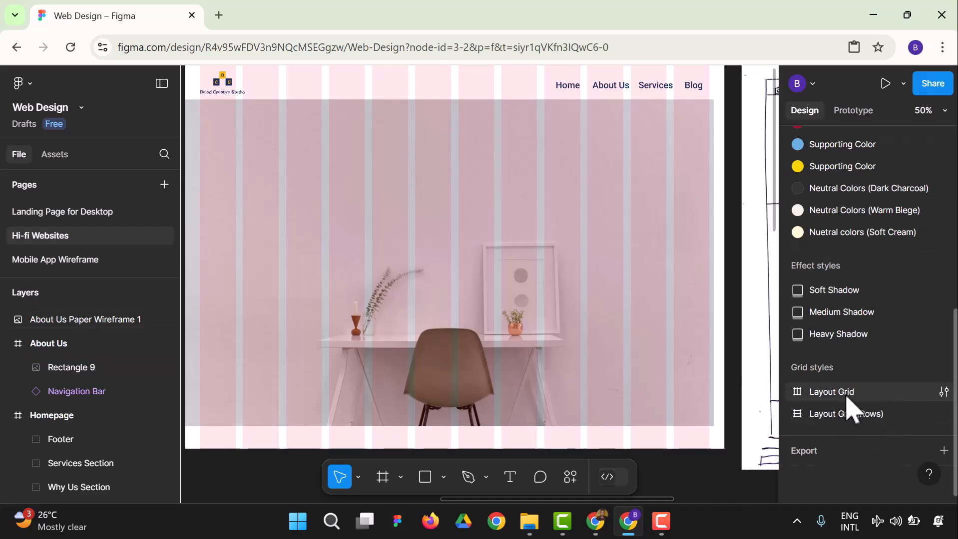
pyautogui.click(797, 393)
pyautogui.click(902, 415)
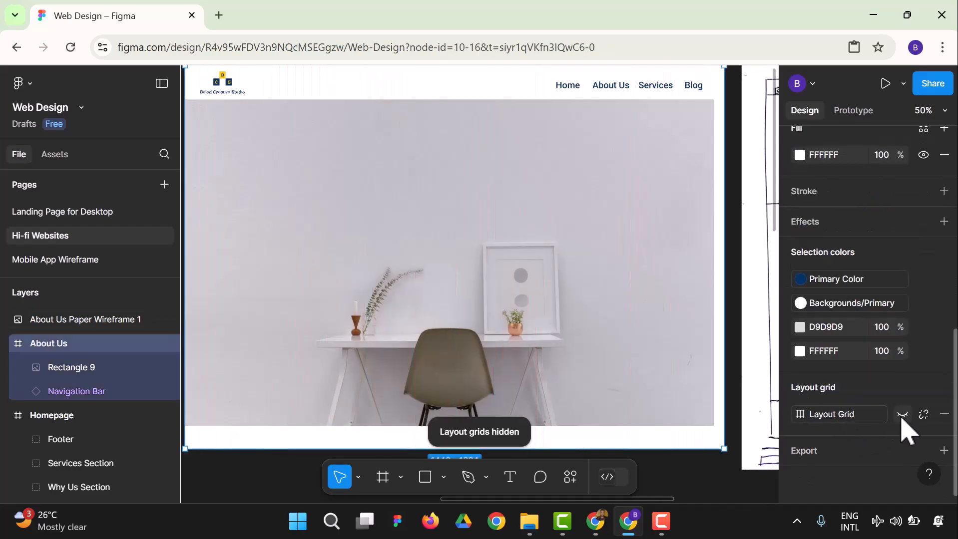
pyautogui.moveTo(592, 260); pyautogui.dragTo(614, 270)
pyautogui.click(766, 235)
pyautogui.scroll(-1, 557, 230)
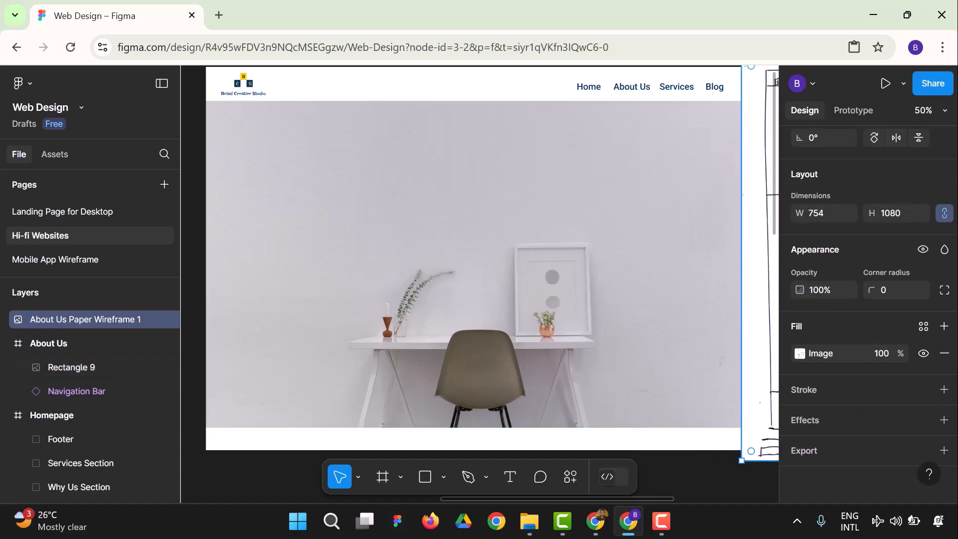
# - Move the About Us Paper Wireframe image clear of the About Us frame, below and to the right of it
pyautogui.click(944, 111)
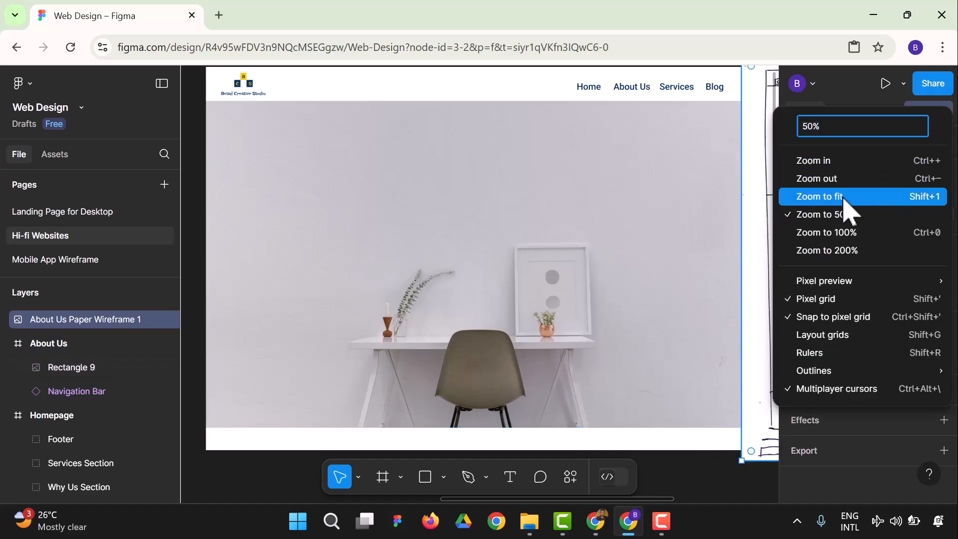
pyautogui.click(843, 198)
pyautogui.click(679, 287)
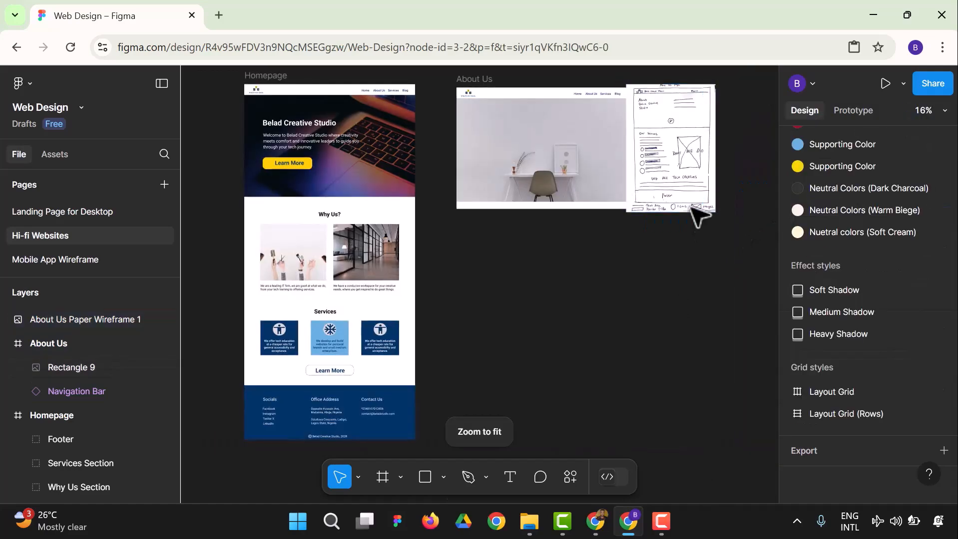
pyautogui.click(685, 175)
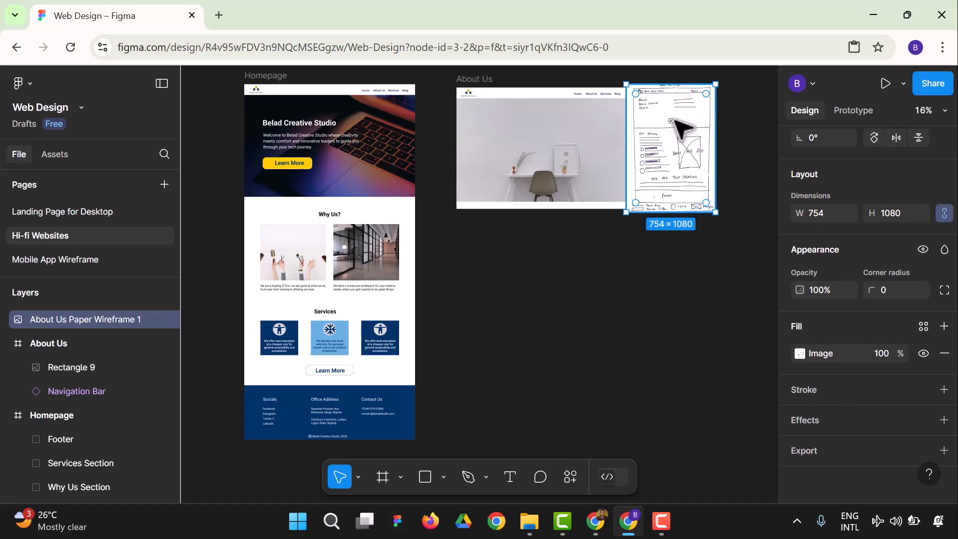
pyautogui.moveTo(669, 194); pyautogui.dragTo(712, 296)
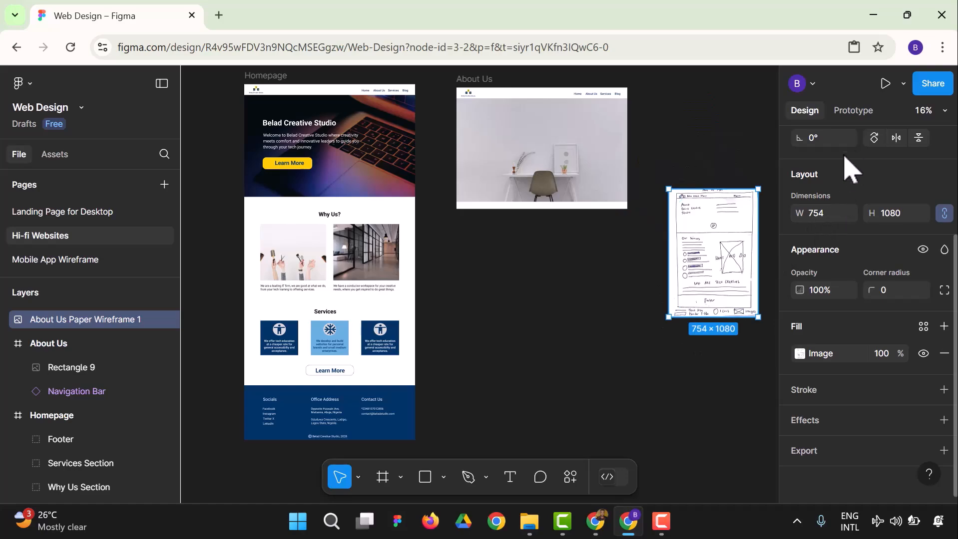
# - Add the heading text "ABOUT BELAD CREATIVE STUDIO" over the empty wall area of the About Us hero photo
pyautogui.click(930, 110)
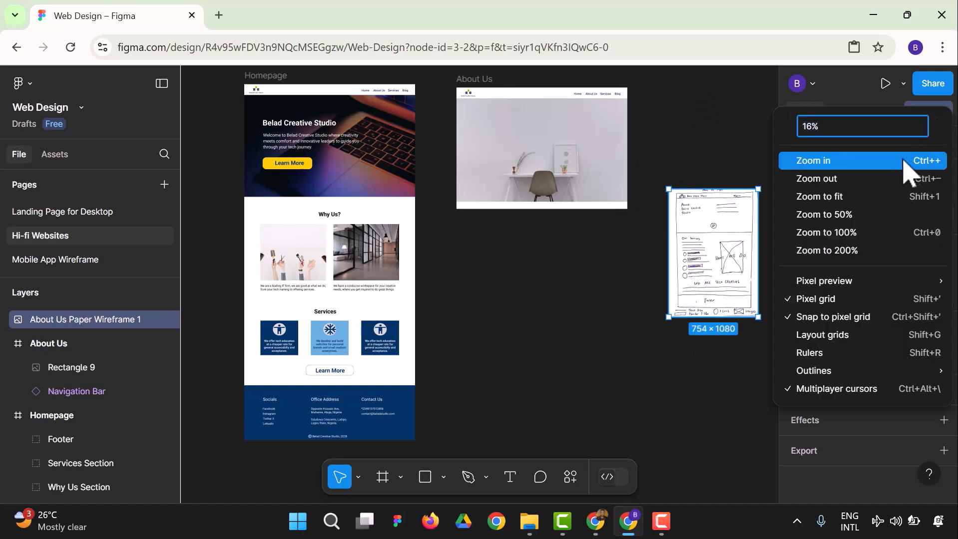
pyautogui.click(864, 216)
pyautogui.scroll(8, 490, 279)
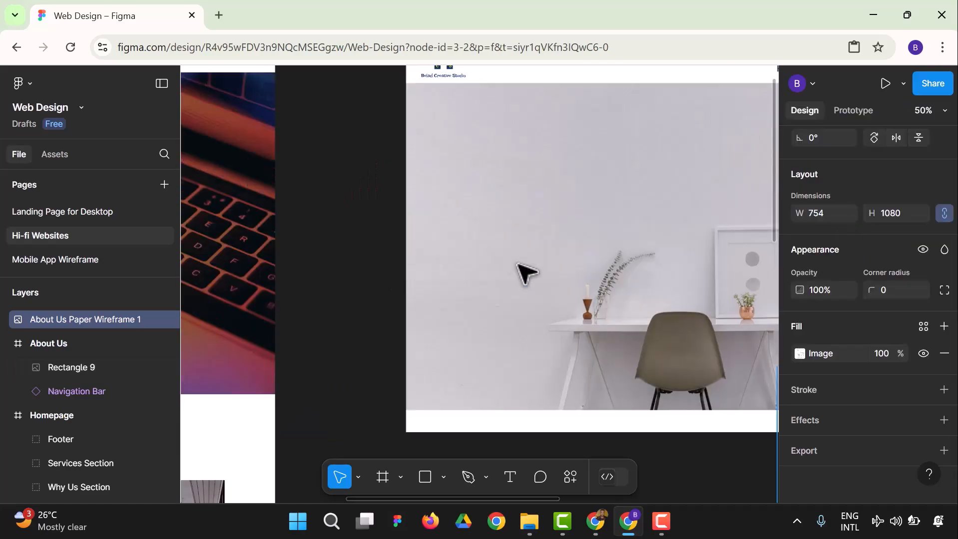
pyautogui.scroll(1, 522, 267)
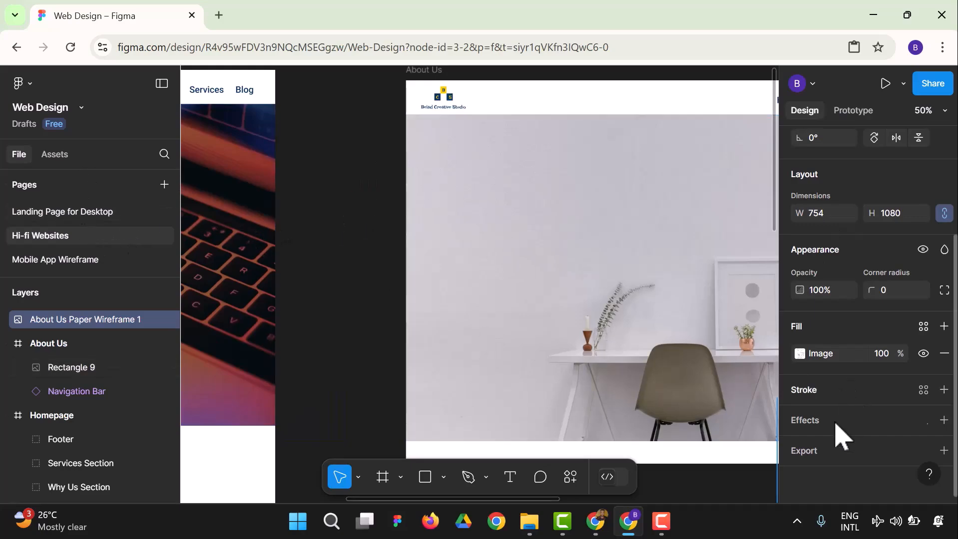
pyautogui.click(510, 477)
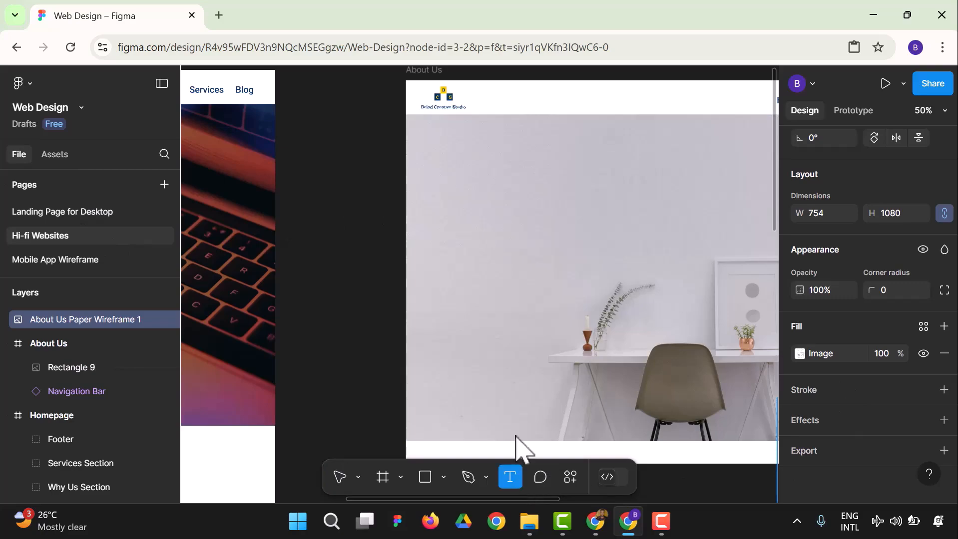
pyautogui.click(524, 214)
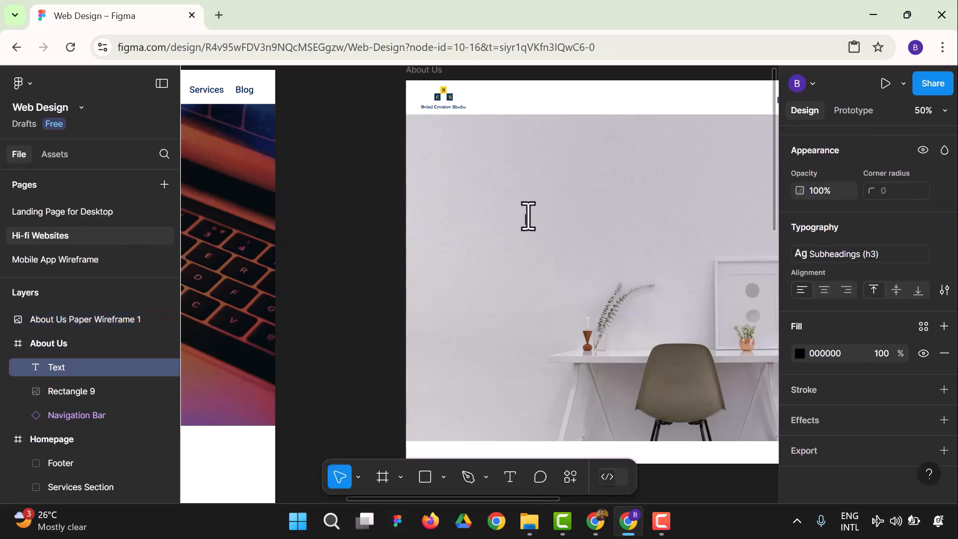
pyautogui.write('ABOUT BE')
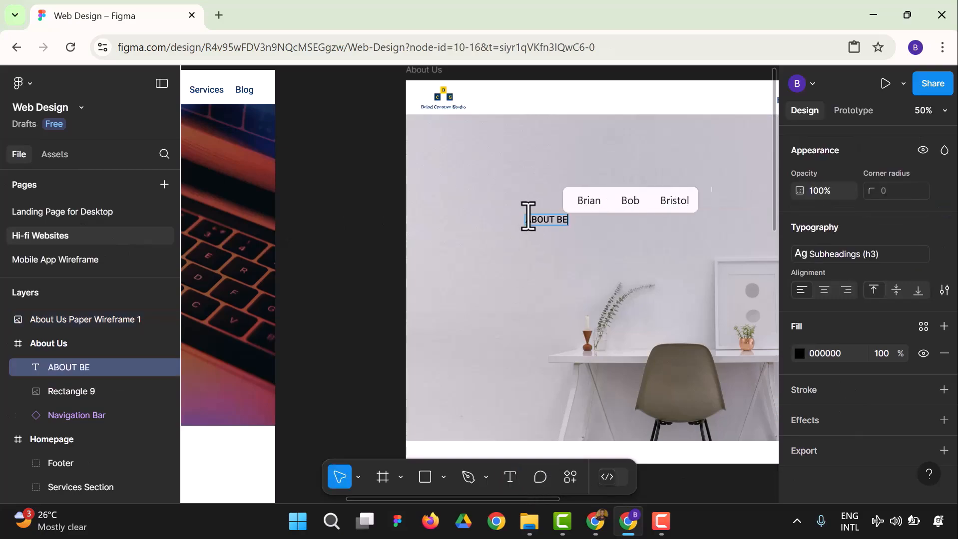
pyautogui.write('LAD CREATIVE S')
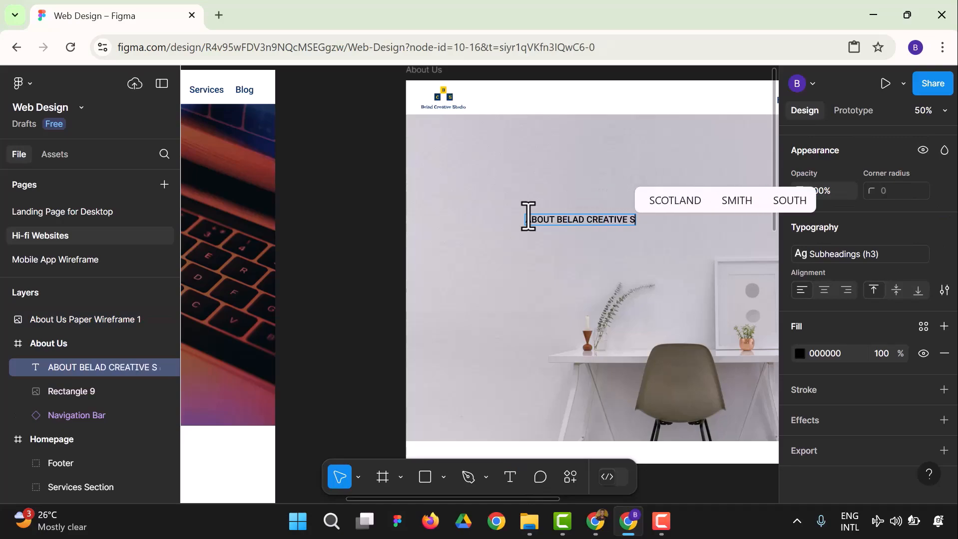
pyautogui.write('TUDIO')
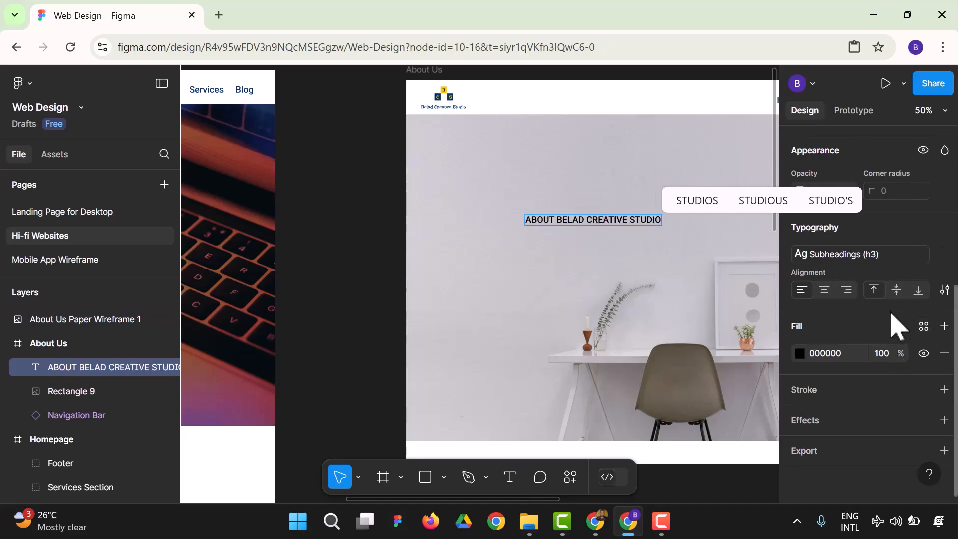
# - Apply the Headings text style (64/1.5) to the "ABOUT BELAD CREATIVE STUDIO" text on the hero photo
pyautogui.click(894, 255)
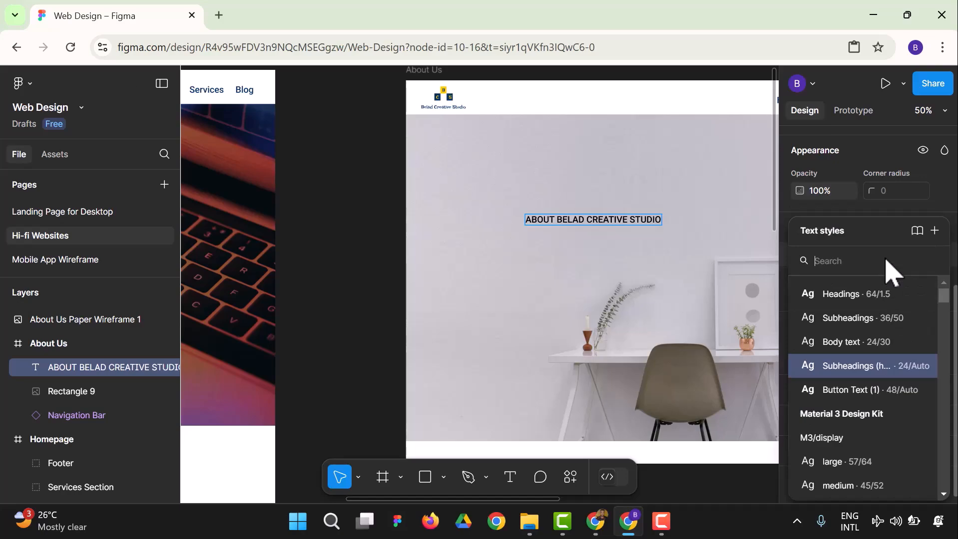
pyautogui.click(881, 299)
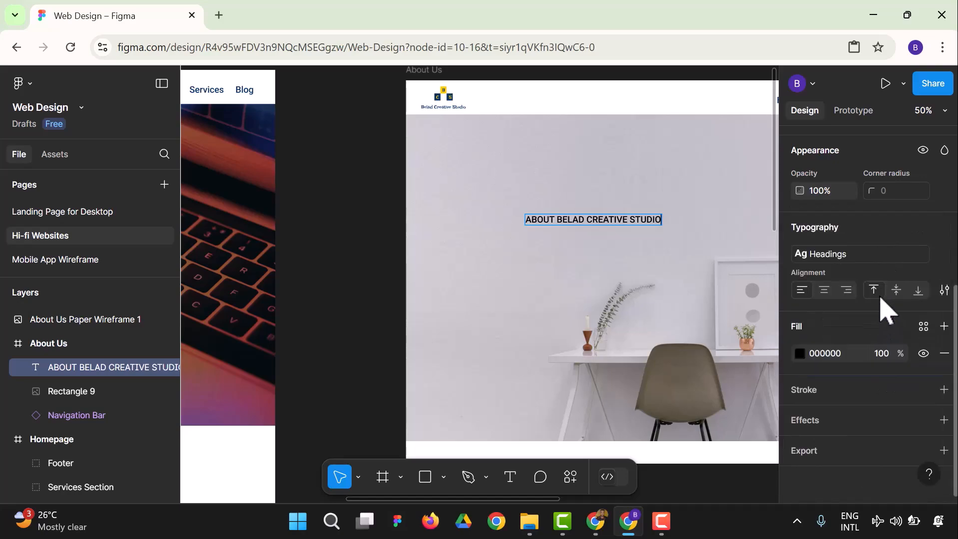
pyautogui.doubleClick(655, 222)
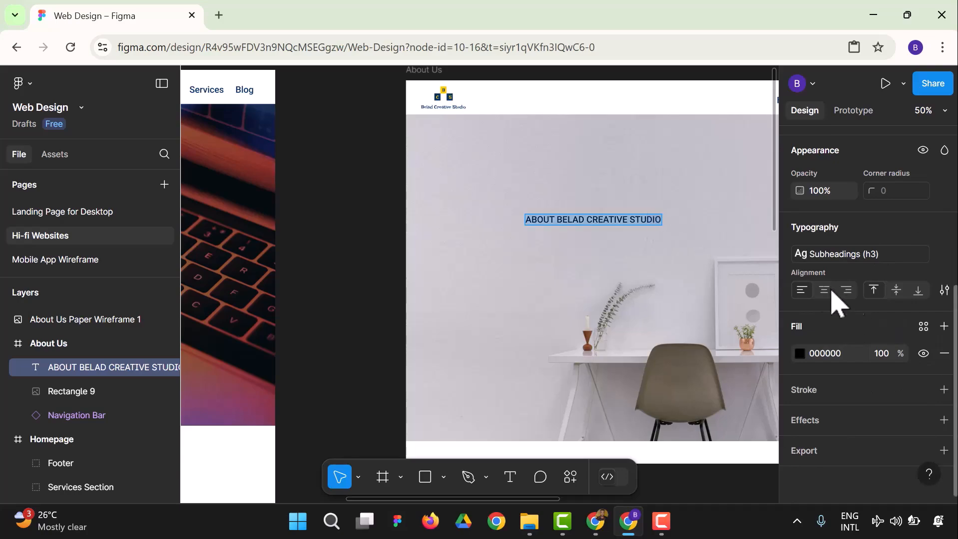
pyautogui.click(875, 255)
pyautogui.click(866, 295)
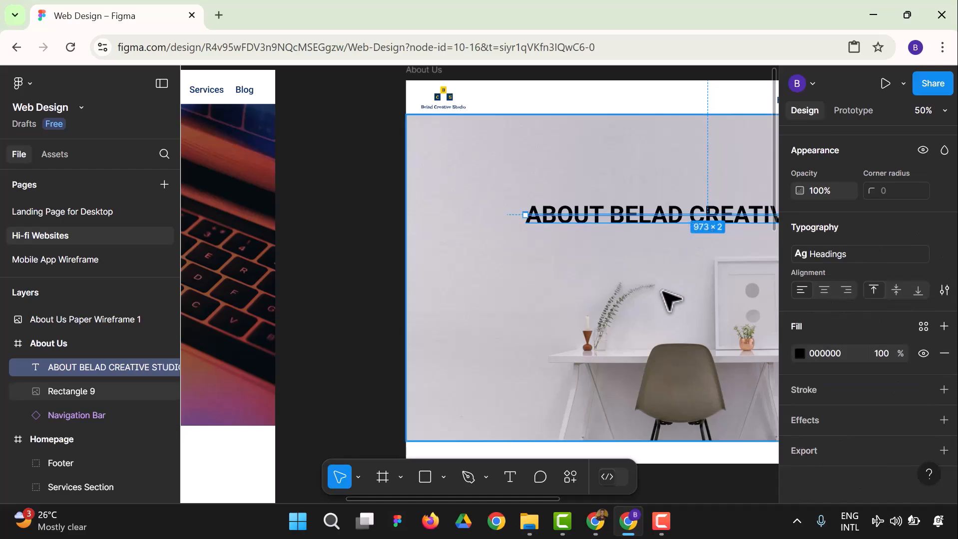
pyautogui.click(660, 242)
pyautogui.moveTo(652, 229); pyautogui.dragTo(569, 219)
pyautogui.hotkey('ctrl', 'z')
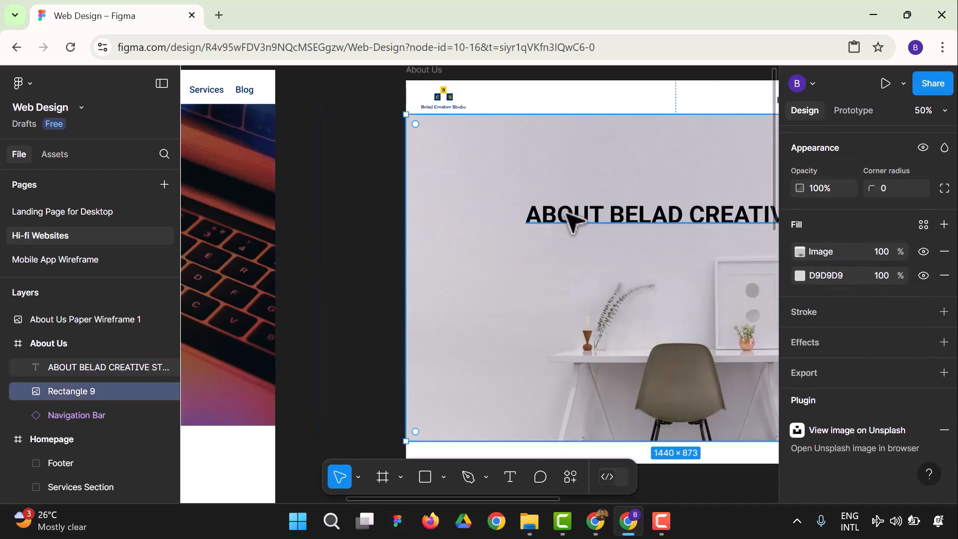
pyautogui.click(627, 220)
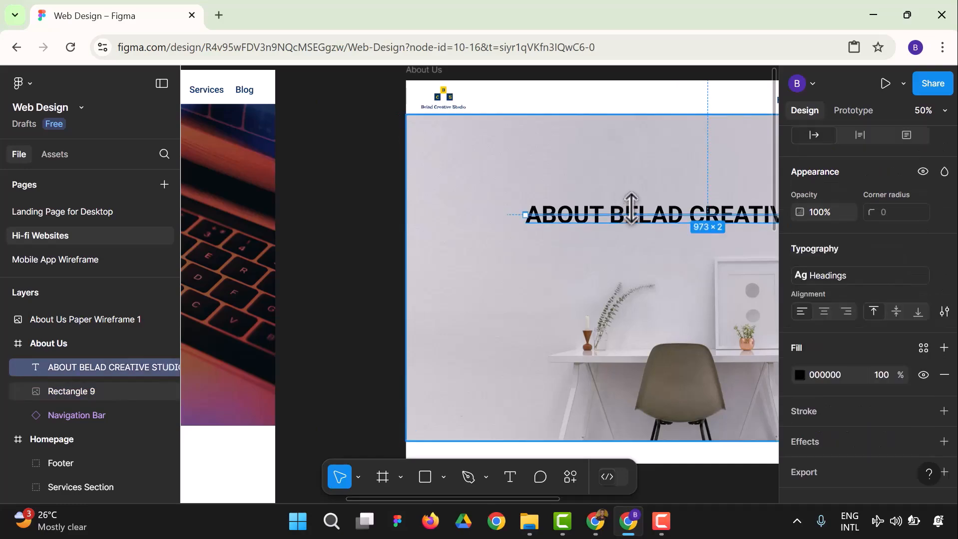
pyautogui.click(633, 214)
pyautogui.click(643, 221)
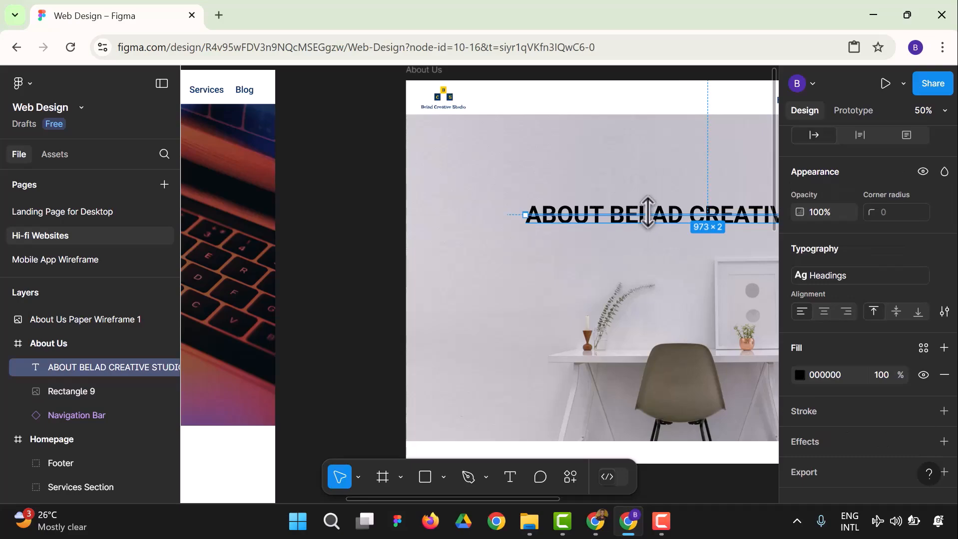
# - Move the heading to the upper left of the hero photo and resize its text box to about 595 × 136
pyautogui.click(943, 111)
pyautogui.click(870, 197)
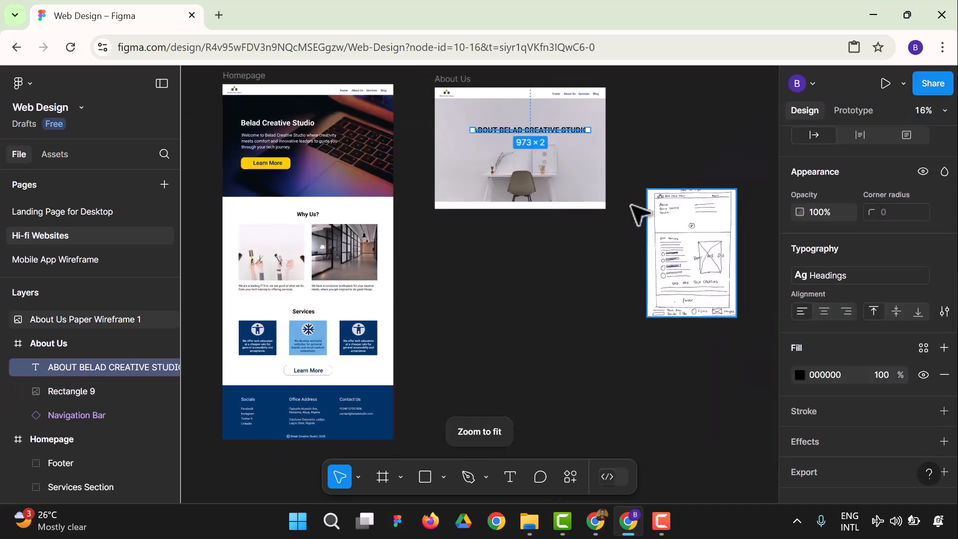
pyautogui.click(587, 256)
pyautogui.click(549, 131)
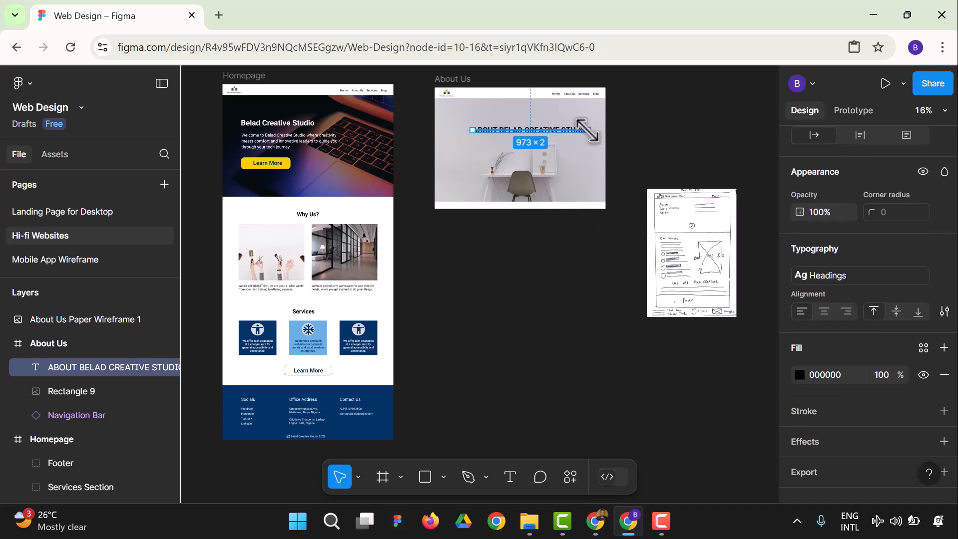
pyautogui.click(699, 186)
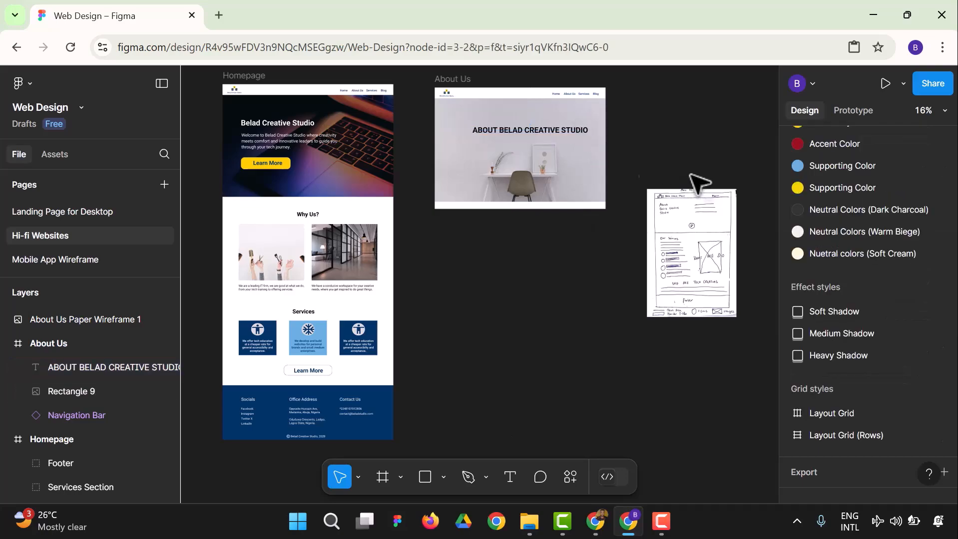
pyautogui.click(517, 131)
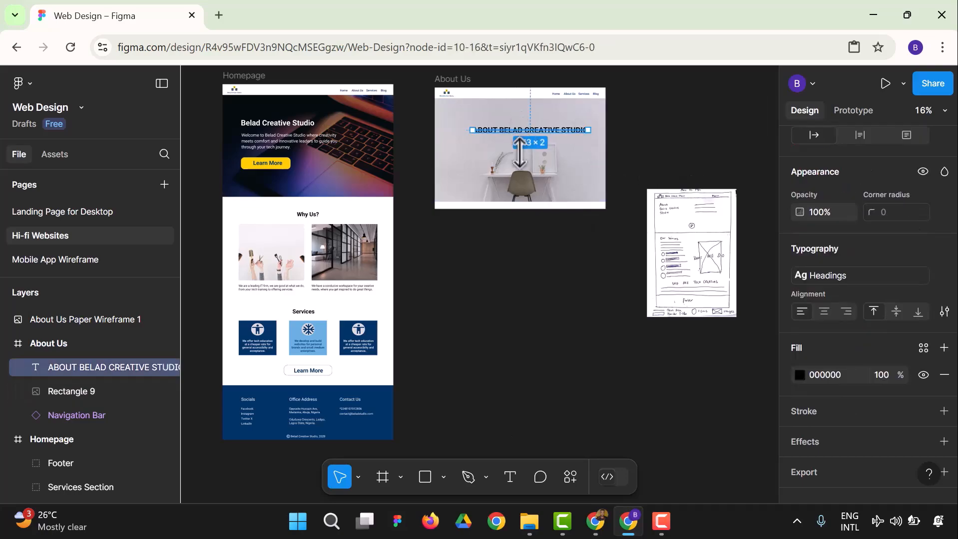
pyautogui.click(360, 476)
pyautogui.click(390, 405)
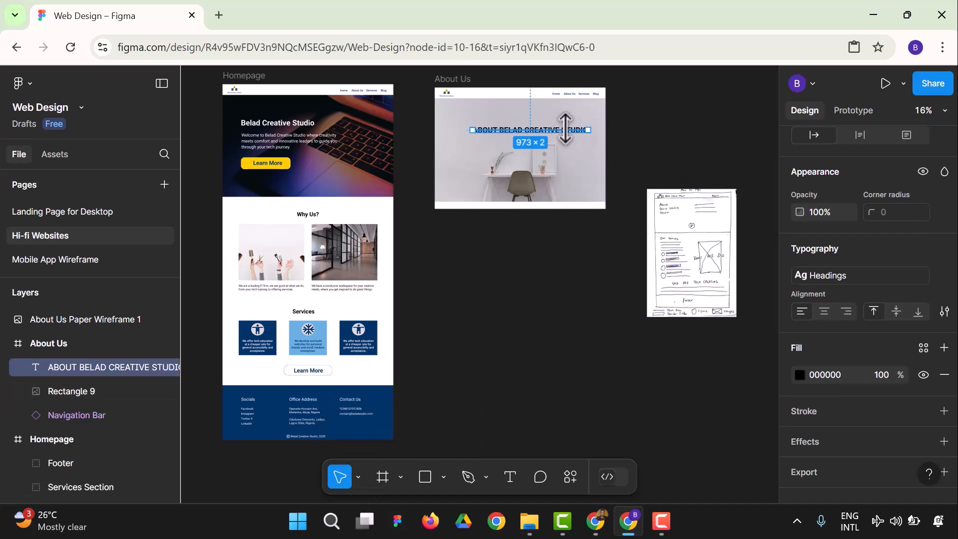
pyautogui.click(631, 154)
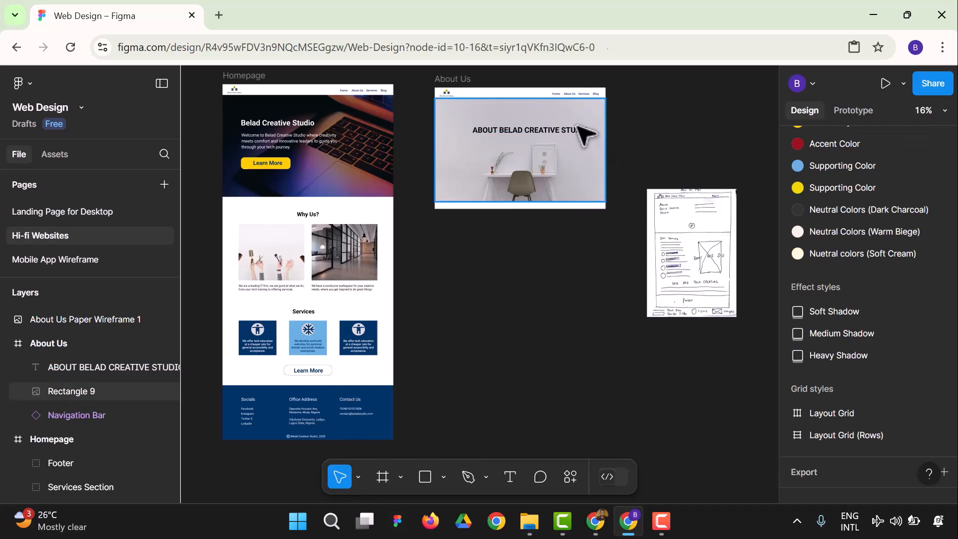
pyautogui.click(582, 141)
pyautogui.click(576, 132)
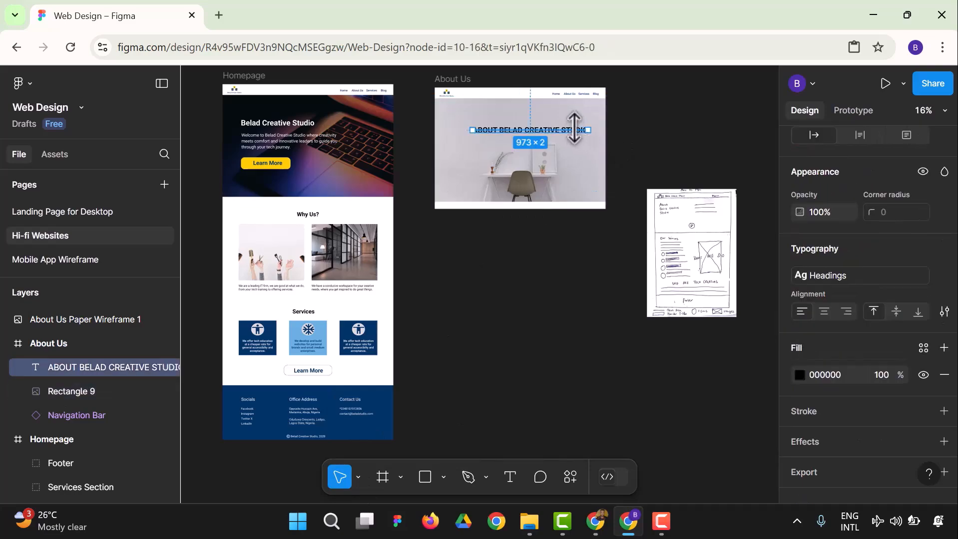
pyautogui.moveTo(492, 121)
pyautogui.mouseDown()
pyautogui.moveTo(508, 134)
pyautogui.moveTo(499, 127)
pyautogui.mouseUp()
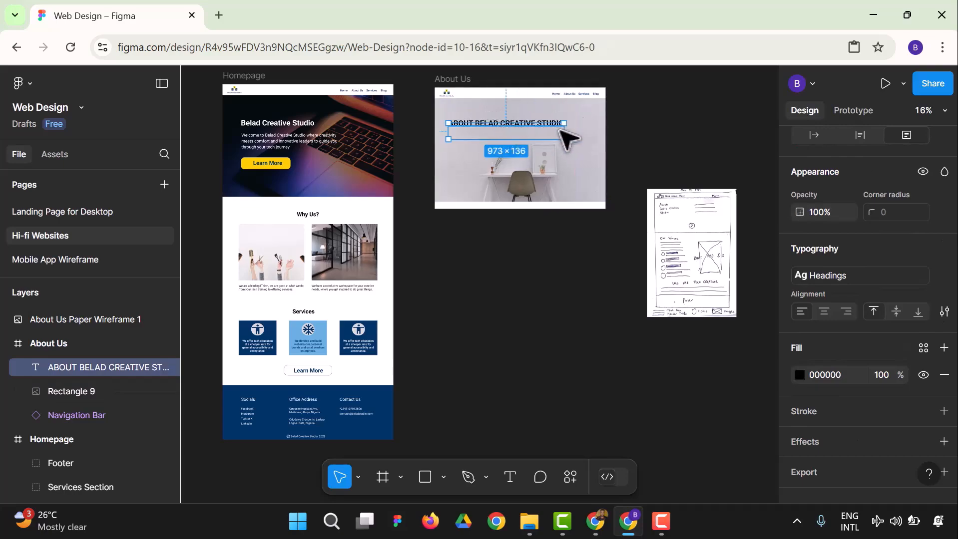
pyautogui.moveTo(565, 131); pyautogui.dragTo(519, 141)
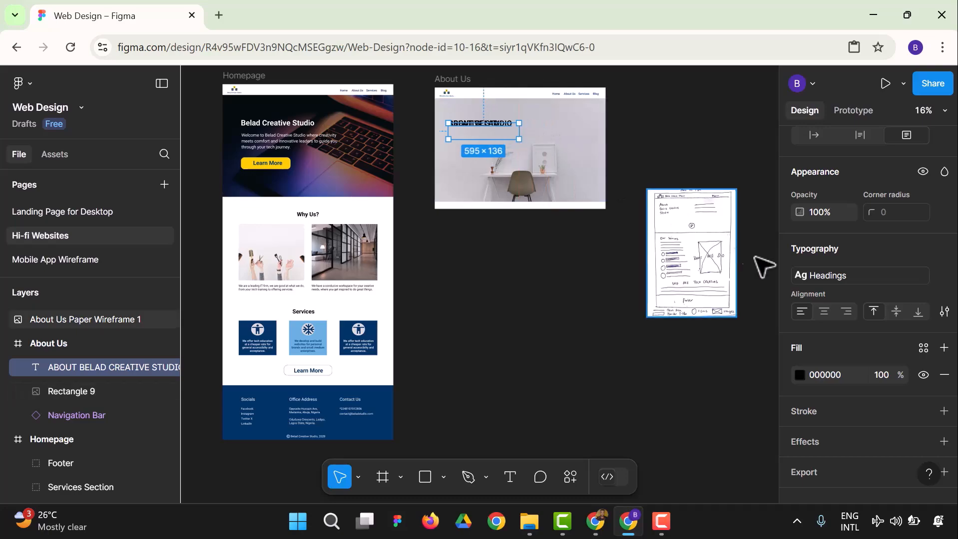
pyautogui.click(811, 285)
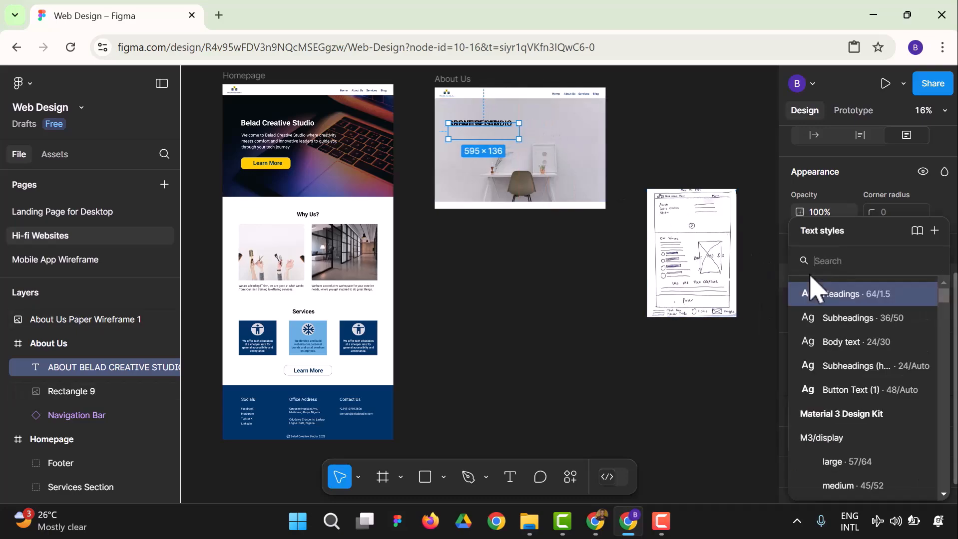
pyautogui.click(814, 300)
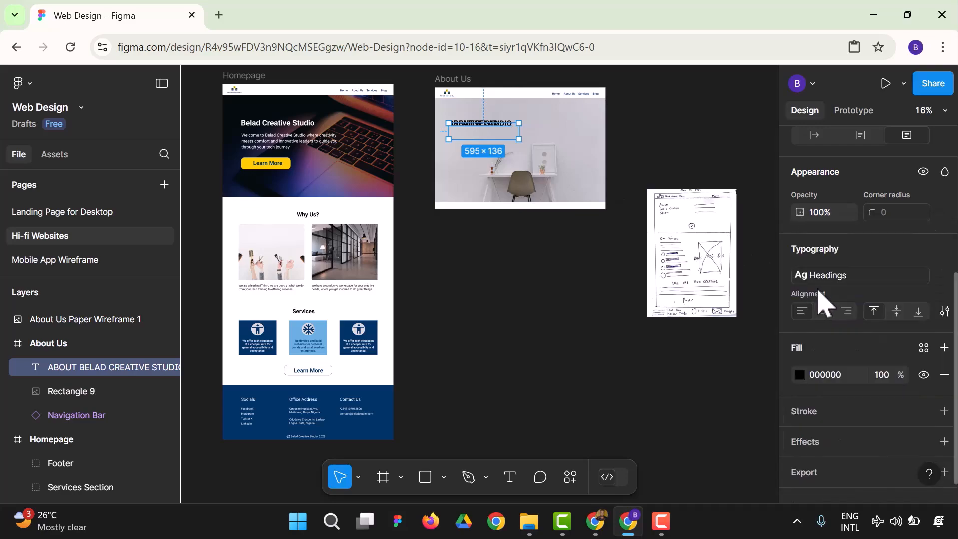
pyautogui.click(837, 280)
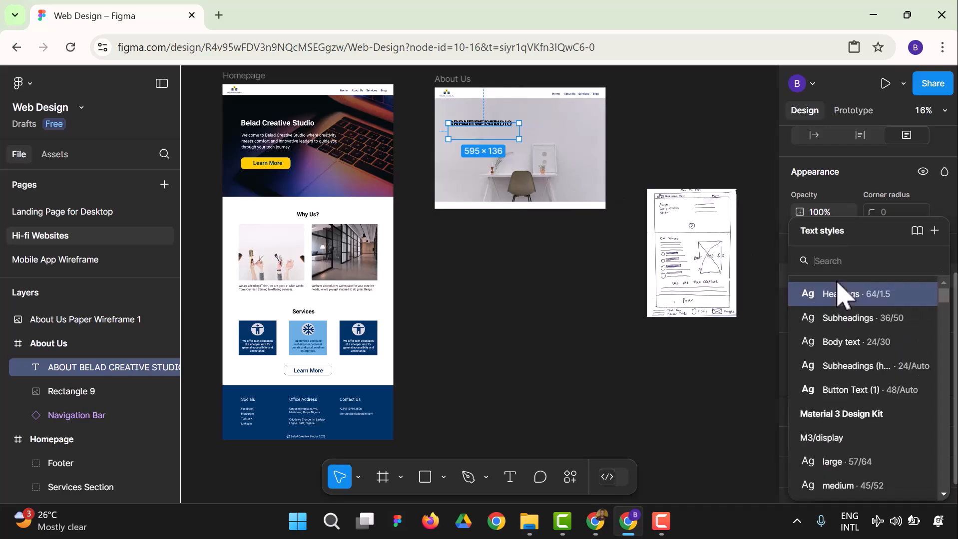
pyautogui.click(877, 299)
pyautogui.click(875, 311)
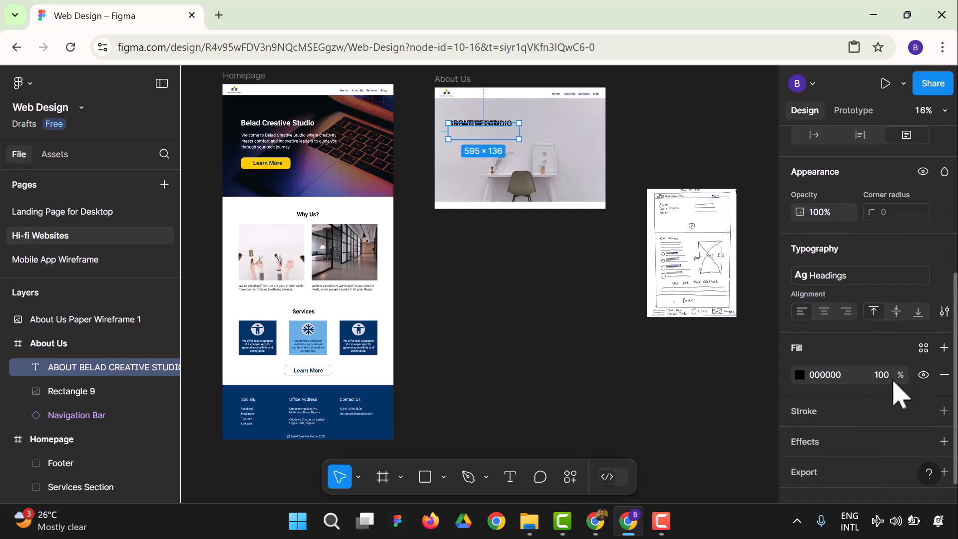
# - Detach the Headings style from the hero heading and set its line height to 100
pyautogui.click(880, 276)
pyautogui.click(920, 285)
pyautogui.click(944, 277)
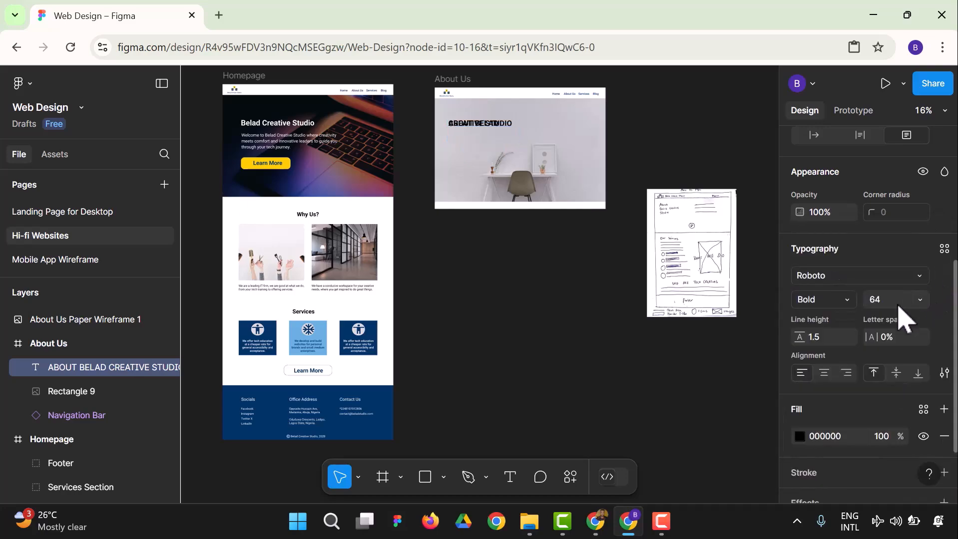
pyautogui.click(817, 342)
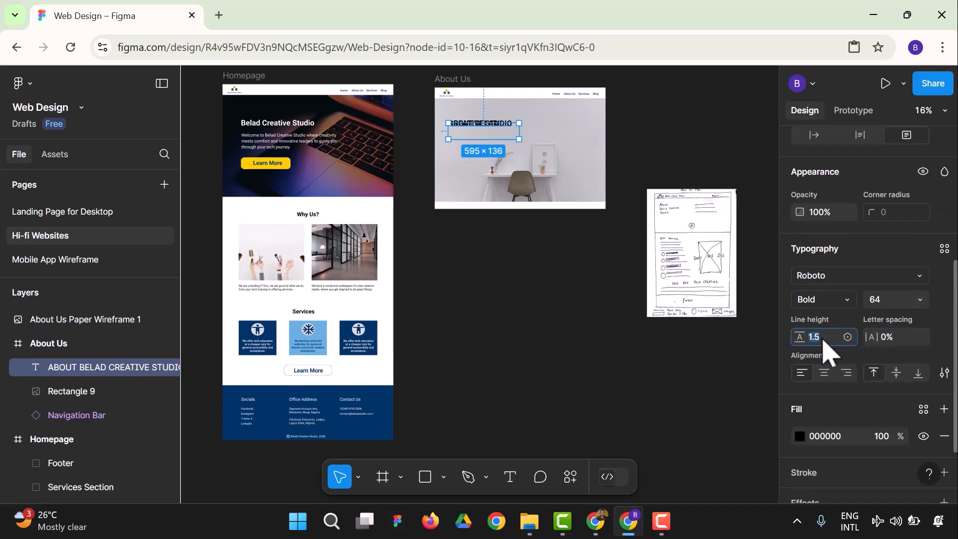
pyautogui.press('Return')
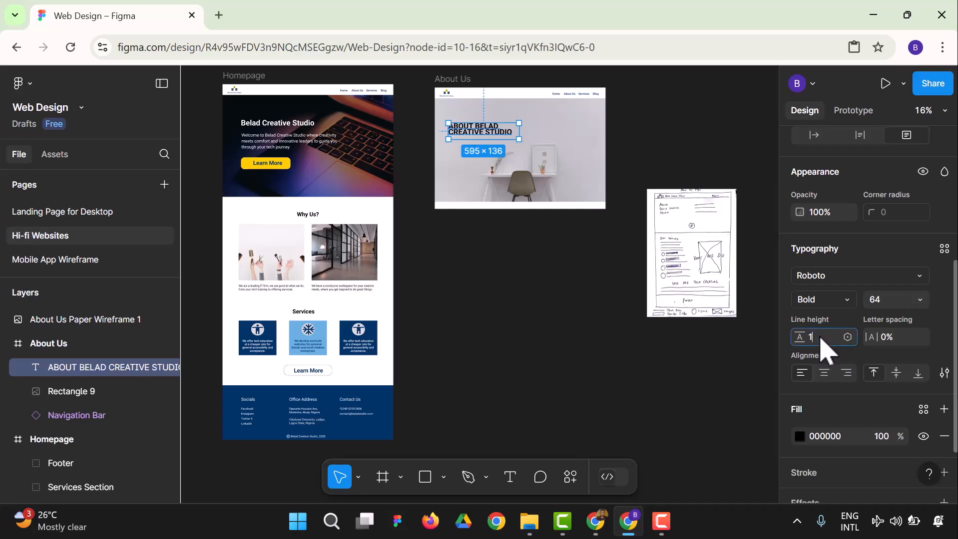
pyautogui.click(821, 348)
pyautogui.write('100')
pyautogui.press('Return')
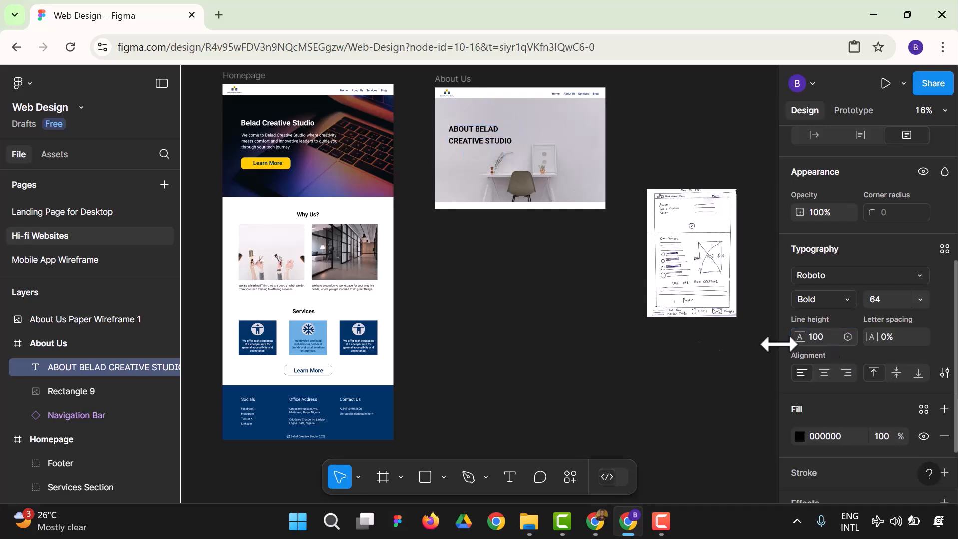
pyautogui.click(452, 324)
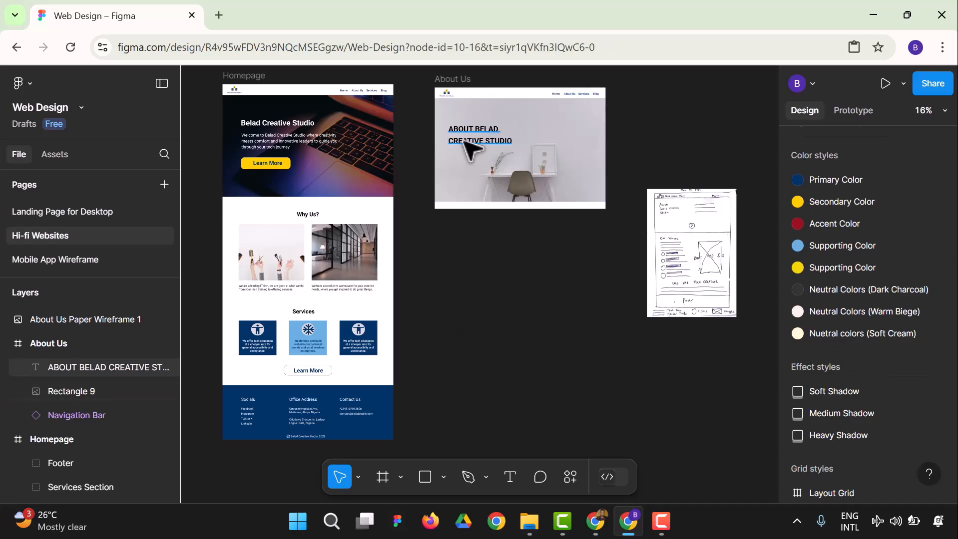
# - Set the hero heading's fill to the Primary Color library style
pyautogui.click(469, 148)
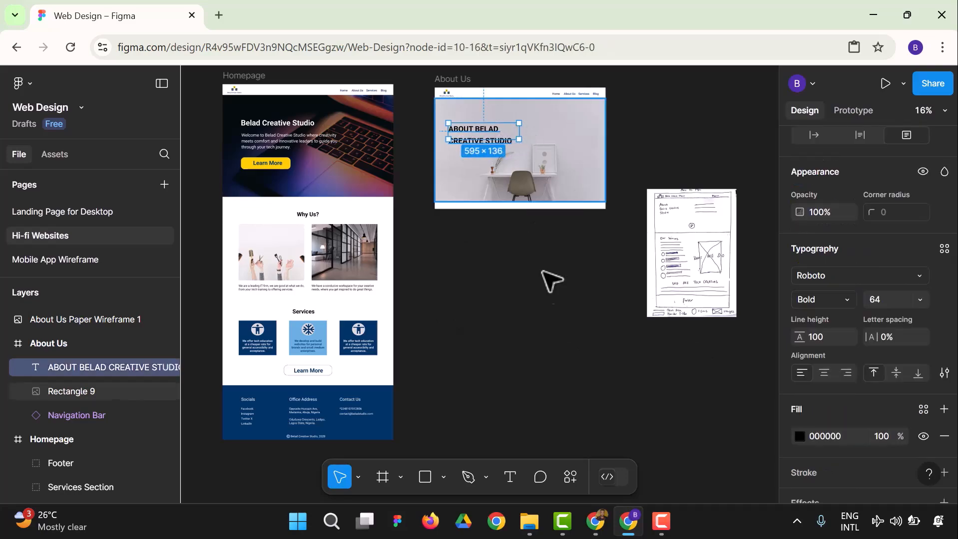
pyautogui.click(557, 299)
pyautogui.click(483, 142)
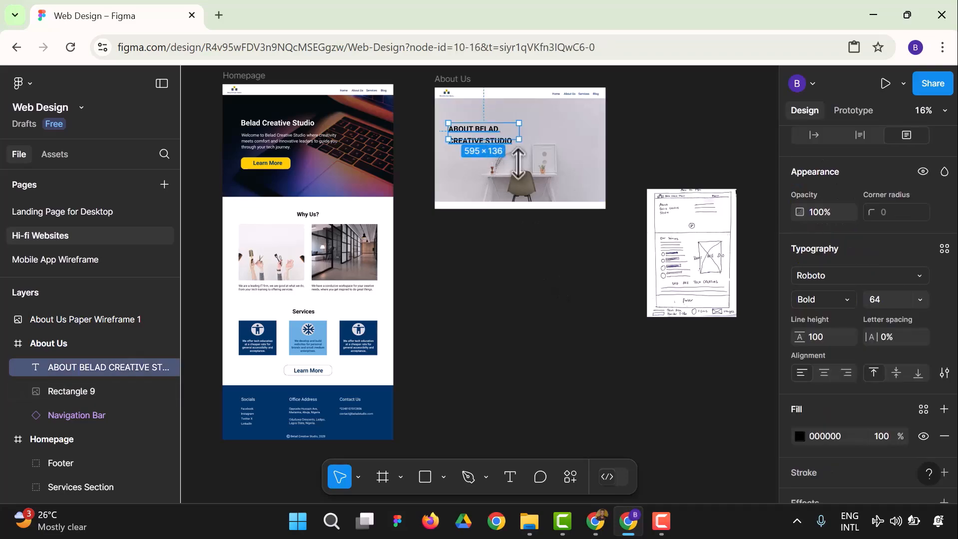
pyautogui.scroll(5, 849, 307)
pyautogui.scroll(-5, 894, 305)
pyautogui.scroll(-2, 891, 295)
pyautogui.click(800, 355)
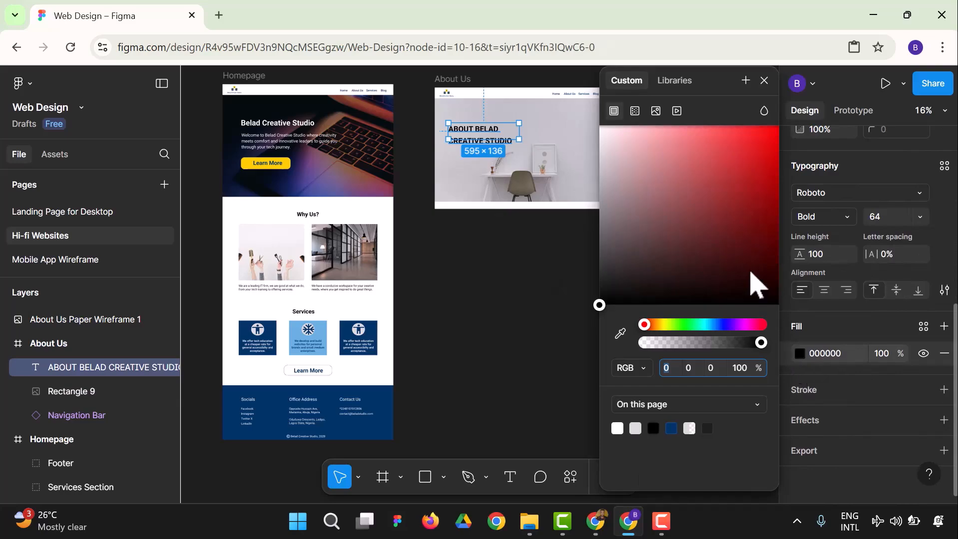
pyautogui.click(675, 81)
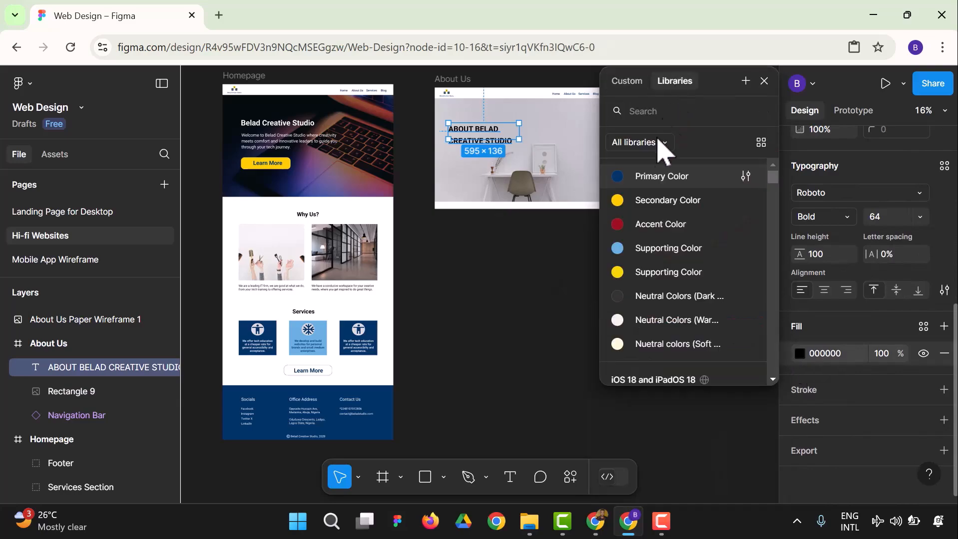
pyautogui.click(660, 176)
pyautogui.click(530, 305)
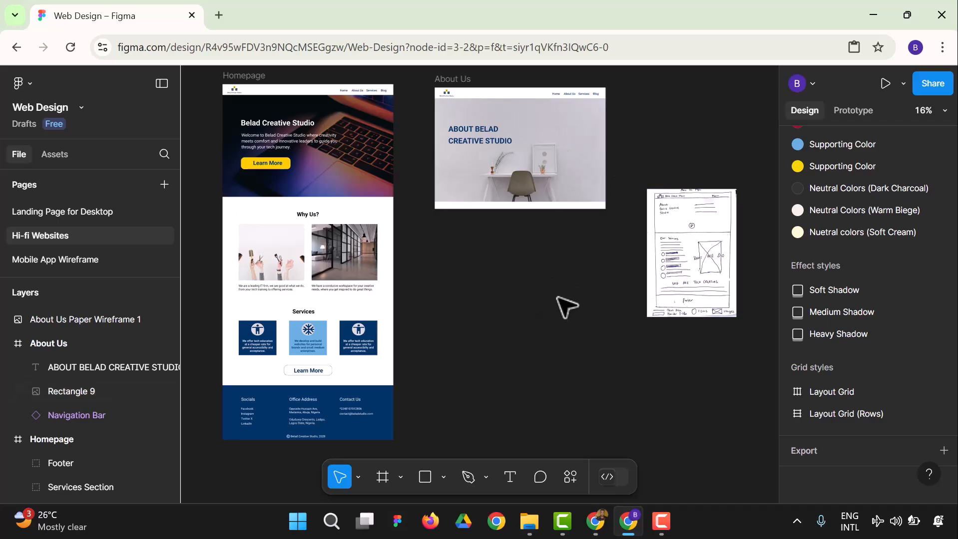
# - Add an empty text box on the right side of the hero photo, beside the heading, with the Subheadings text style (36/50)
pyautogui.click(512, 479)
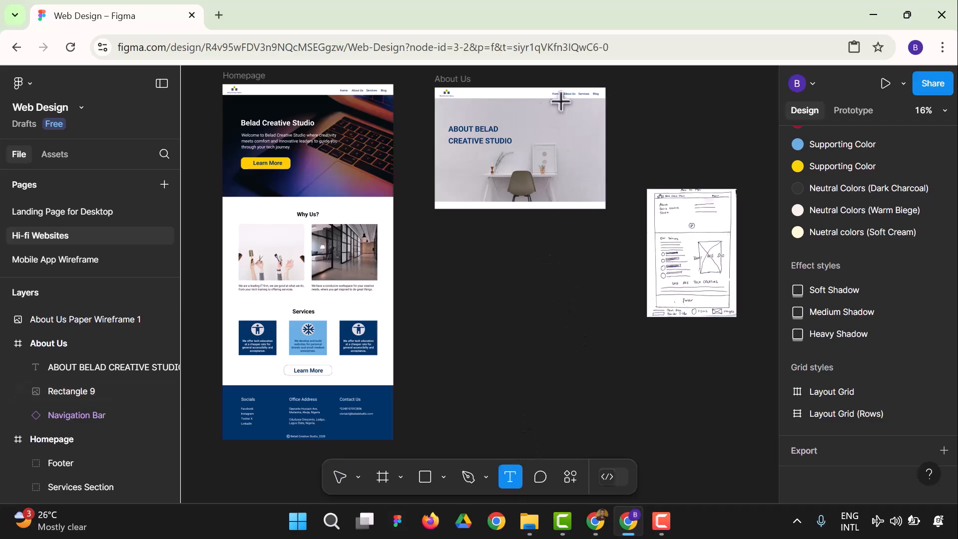
pyautogui.moveTo(548, 122); pyautogui.dragTo(604, 153)
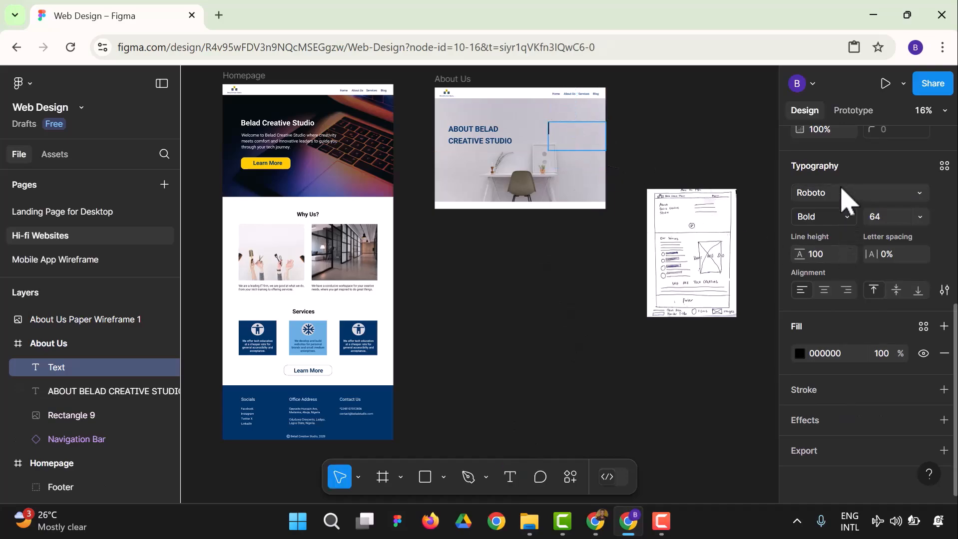
pyautogui.click(943, 166)
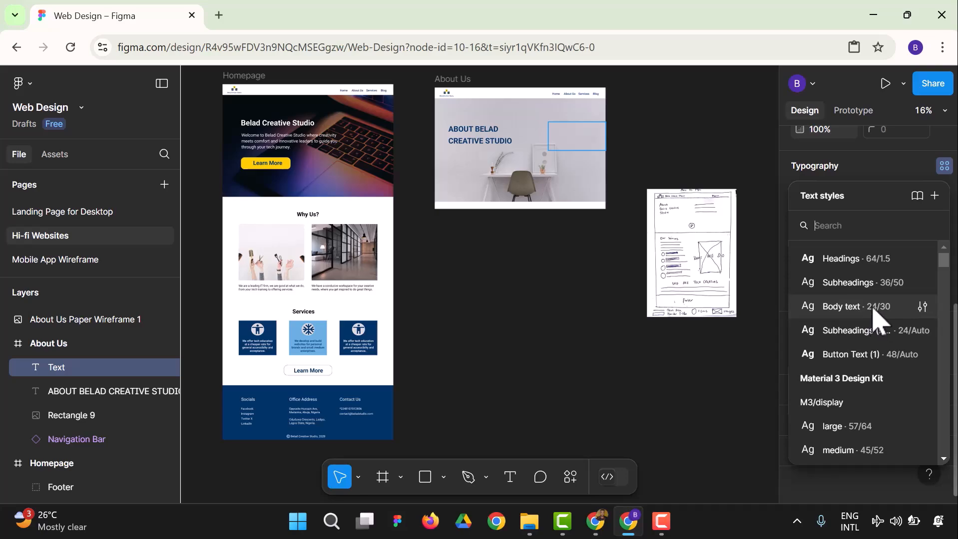
pyautogui.click(864, 282)
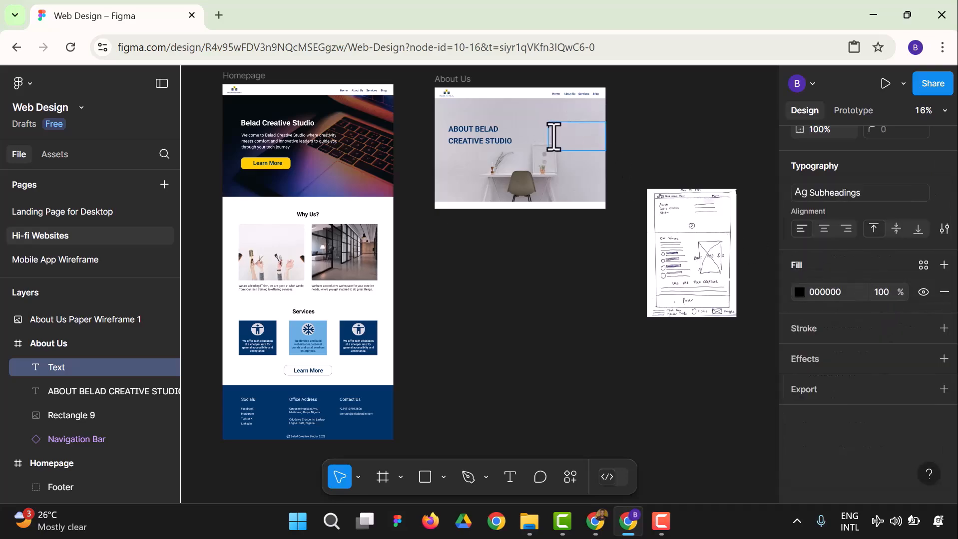
pyautogui.write('e')
pyautogui.press('BackSpace')
pyautogui.press('BackSpace')
pyautogui.press('BackSpace')
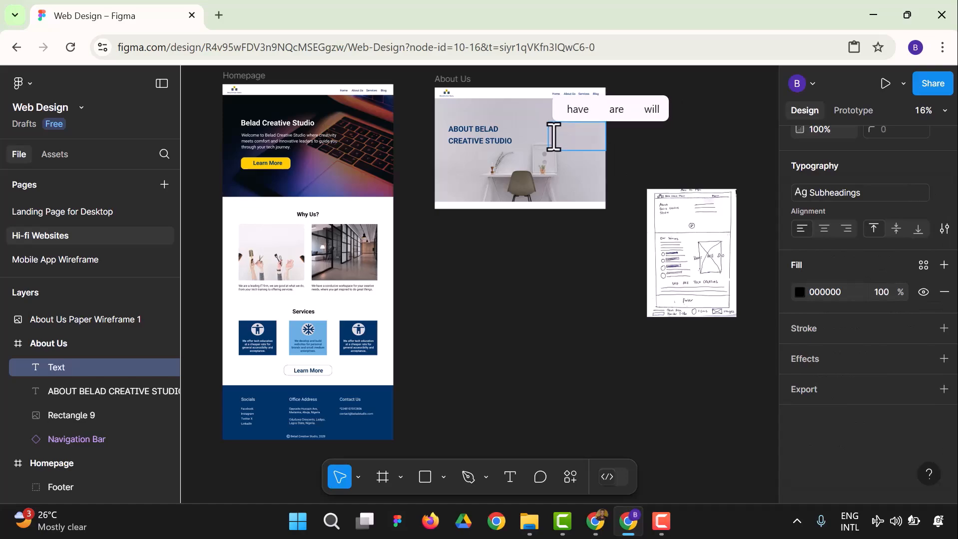
# - Start the introductory text beside the heading with "We at Belad Creative Studio prioritise", removing the duplicated letters
pyautogui.write('We at')
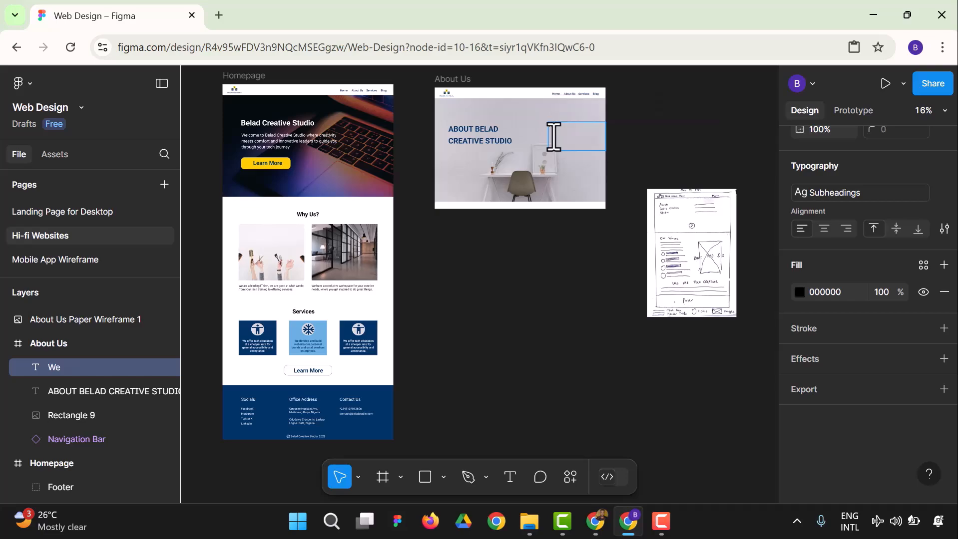
pyautogui.write(' Be')
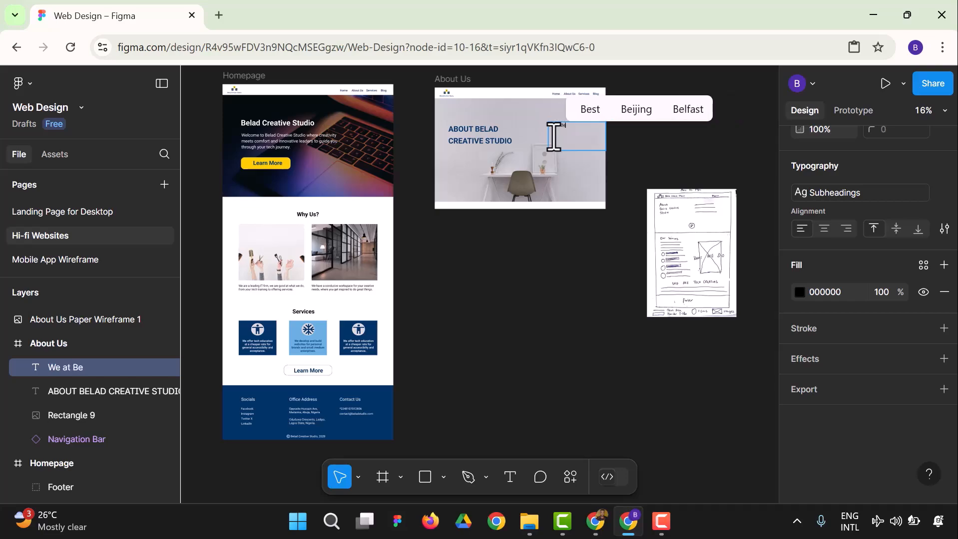
pyautogui.write('lad Crea')
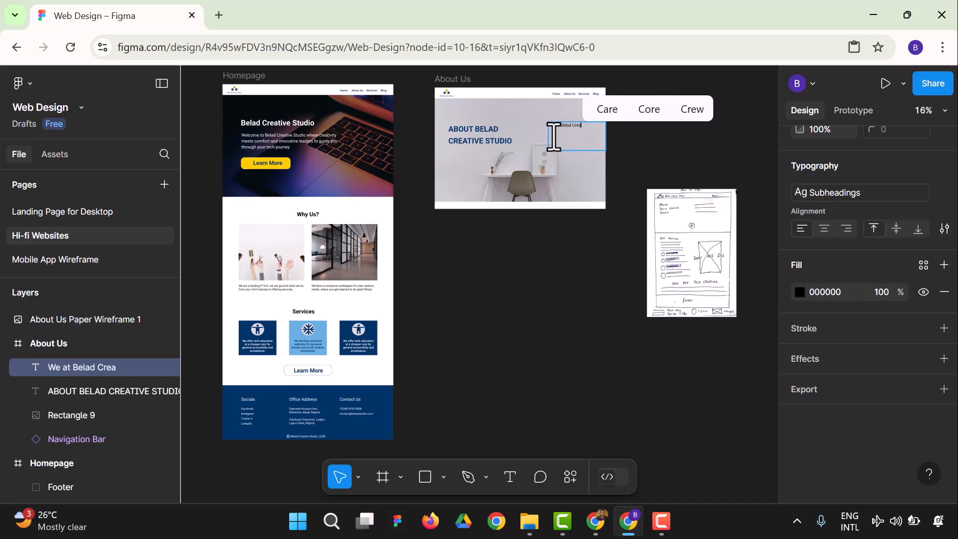
pyautogui.write('tive Studi')
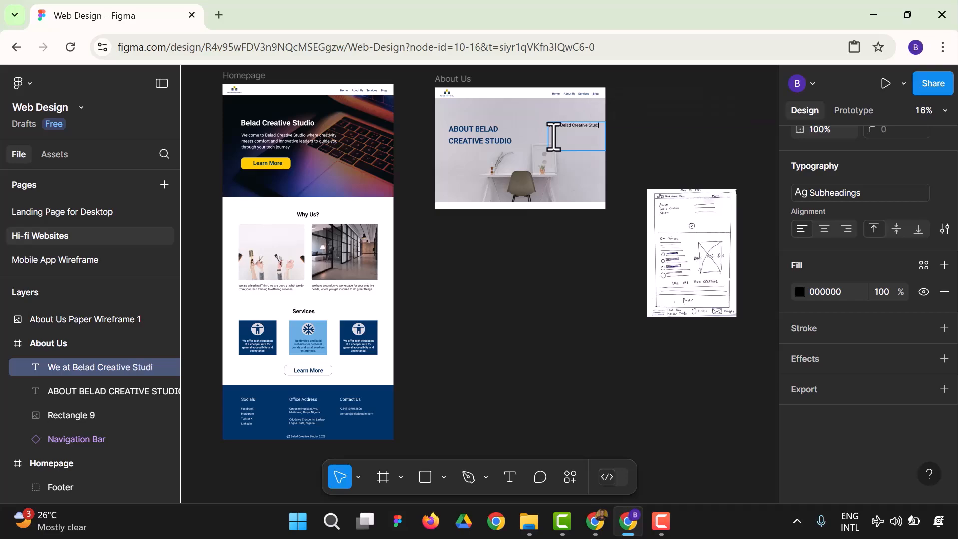
pyautogui.write('o prioriti')
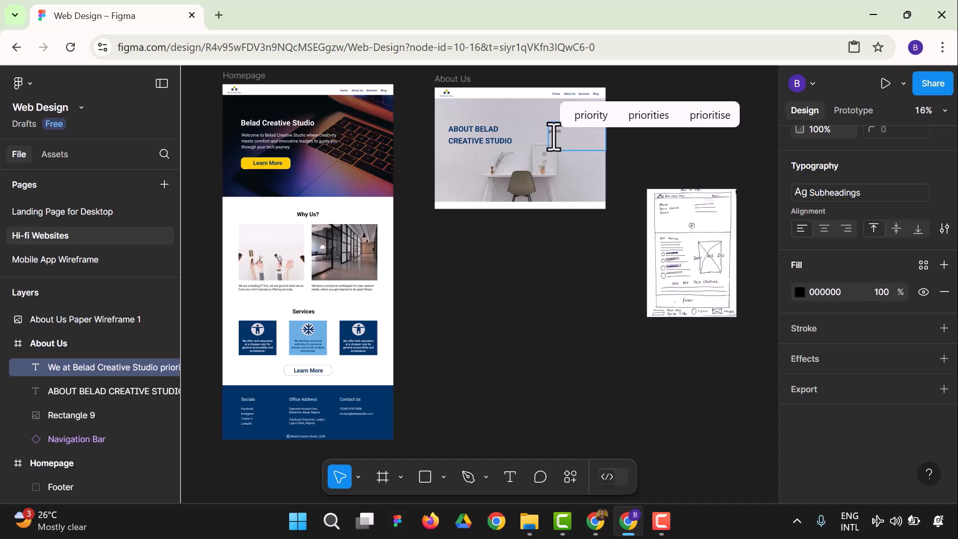
pyautogui.click(725, 119)
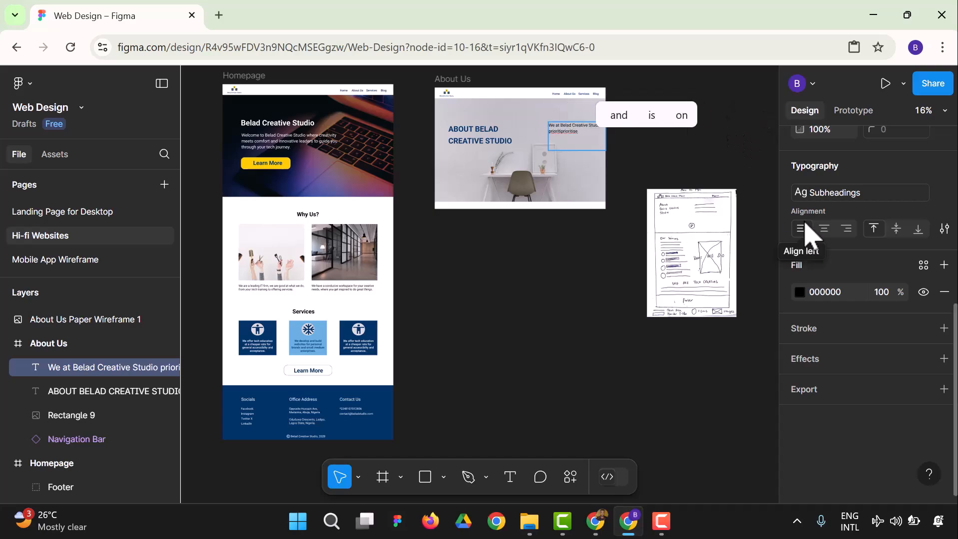
pyautogui.press('Left')
pyautogui.press('Left')
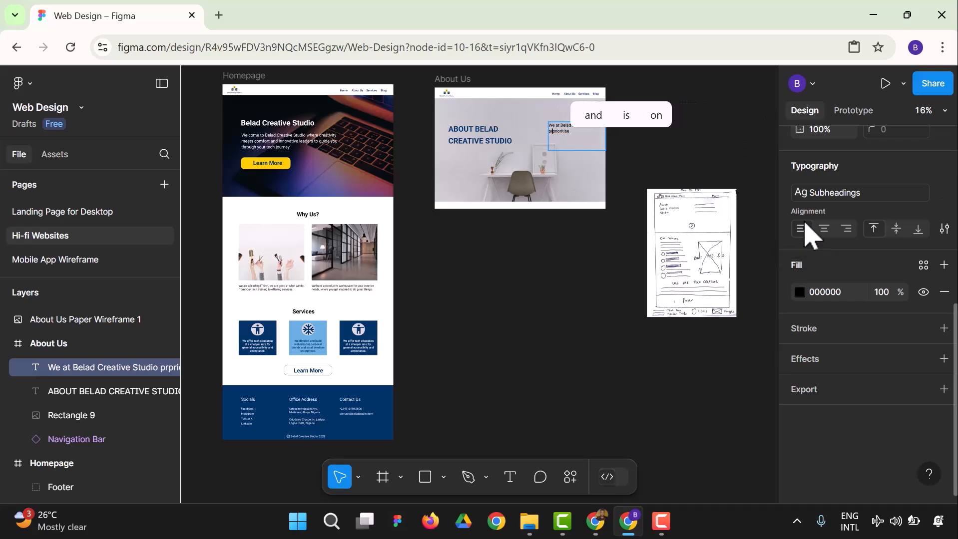
pyautogui.press('BackSpace')
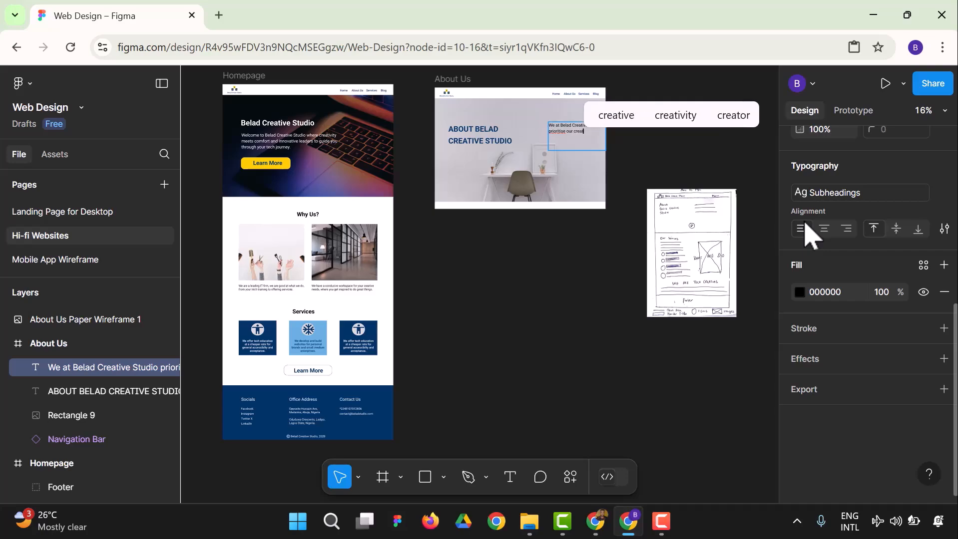
# - Complete the introductory sentence with "our creative process over every other thing."
pyautogui.write('e ')
pyautogui.write('process')
pyautogui.write(' over ever')
pyautogui.write('y other ')
pyautogui.write('th')
pyautogui.write('ing.')
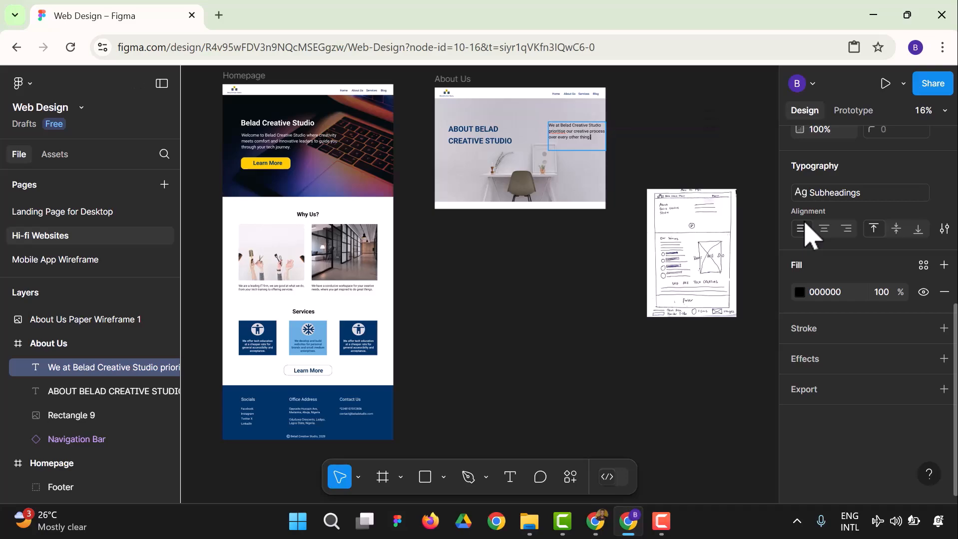
# - Move the introductory text box away from the right edge of the hero photo, slightly to the left
pyautogui.click(944, 111)
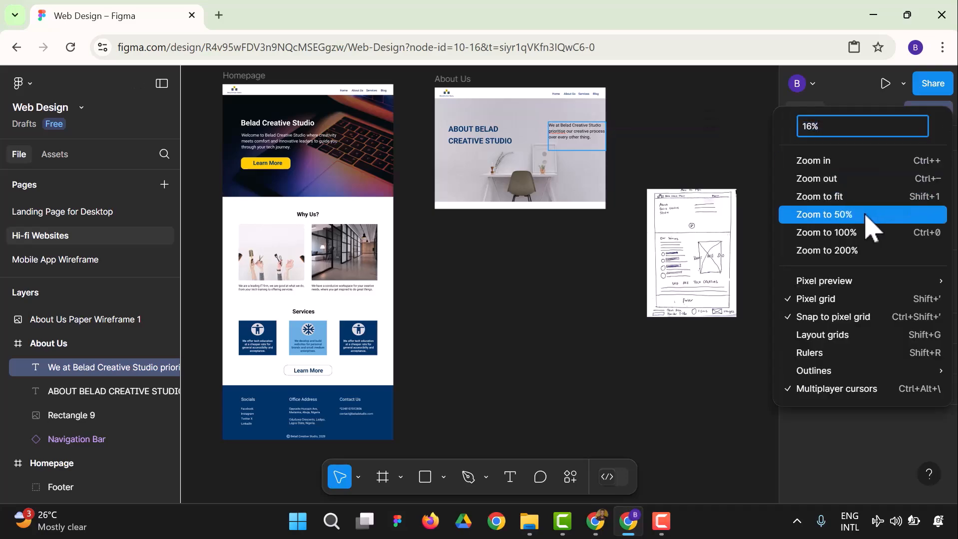
pyautogui.click(869, 214)
pyautogui.scroll(5, 620, 198)
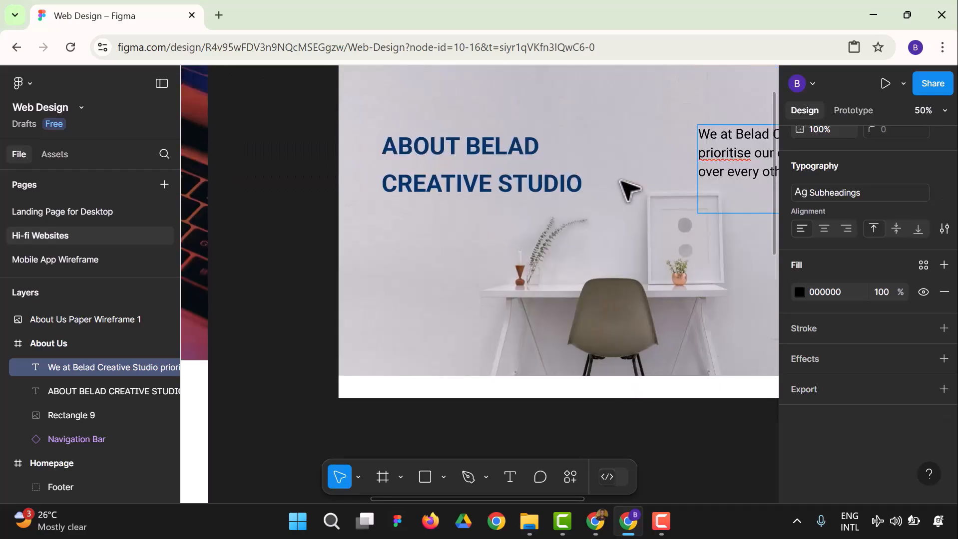
pyautogui.scroll(-1, 674, 278)
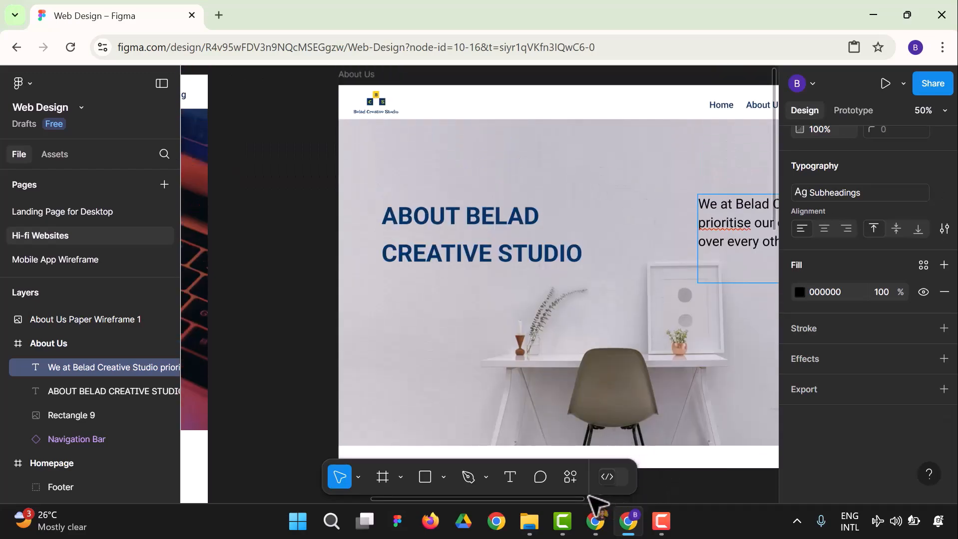
pyautogui.moveTo(573, 498); pyautogui.dragTo(644, 499)
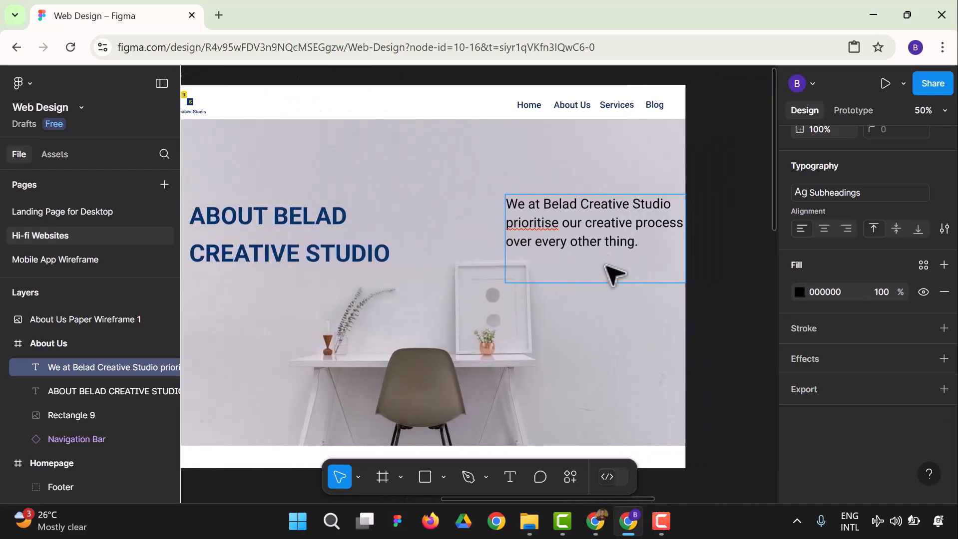
pyautogui.press('Escape')
pyautogui.moveTo(609, 228); pyautogui.dragTo(581, 237)
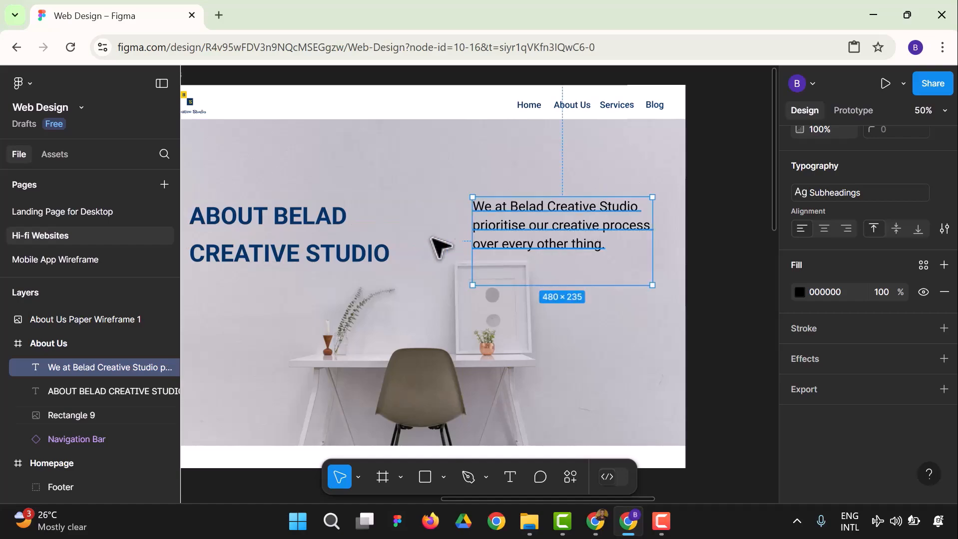
# - Shift the hero heading and the introductory text slightly upward on the hero photo
pyautogui.click(352, 231)
pyautogui.moveTo(343, 215); pyautogui.dragTo(345, 215)
pyautogui.moveTo(517, 222); pyautogui.dragTo(516, 218)
# - Set the introductory text's fill to the Primary Color library style
pyautogui.click(800, 354)
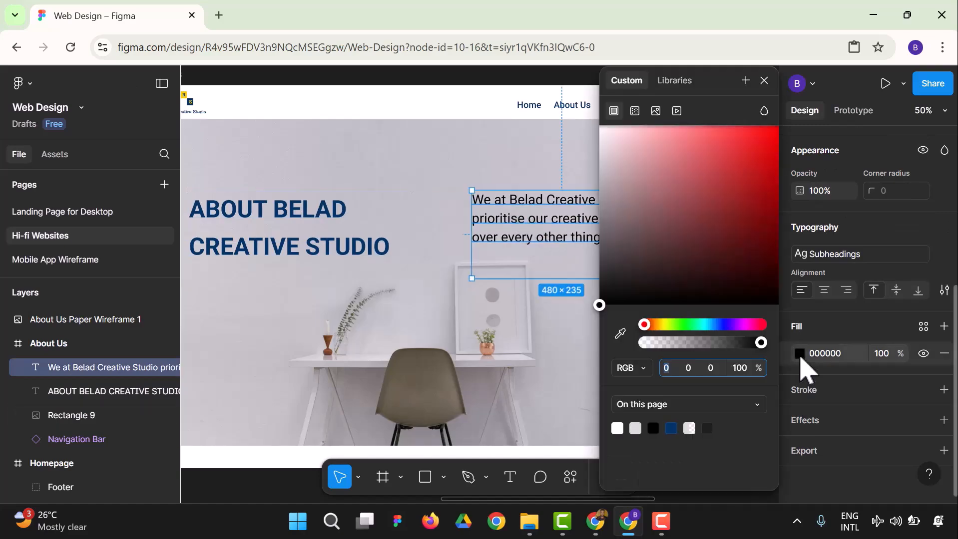
pyautogui.click(670, 84)
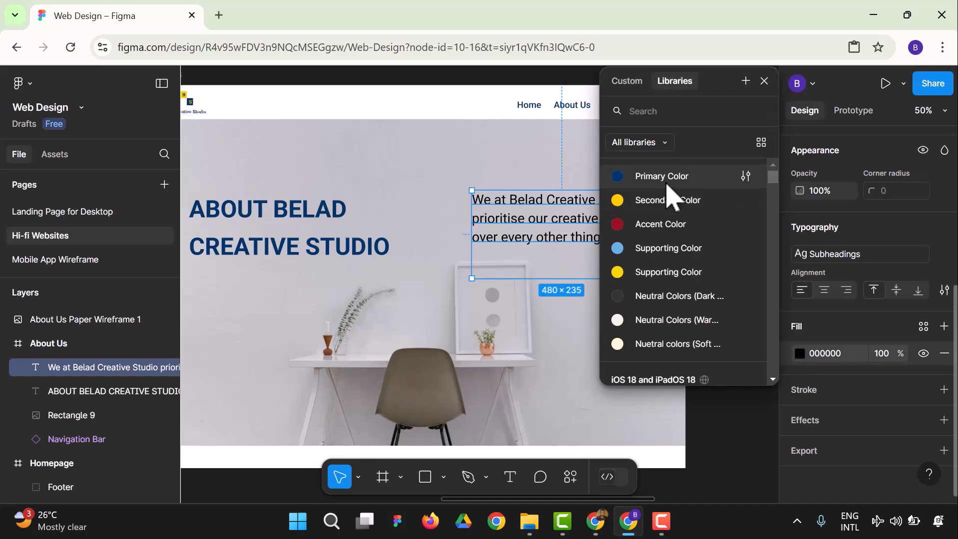
pyautogui.click(667, 183)
pyautogui.click(714, 247)
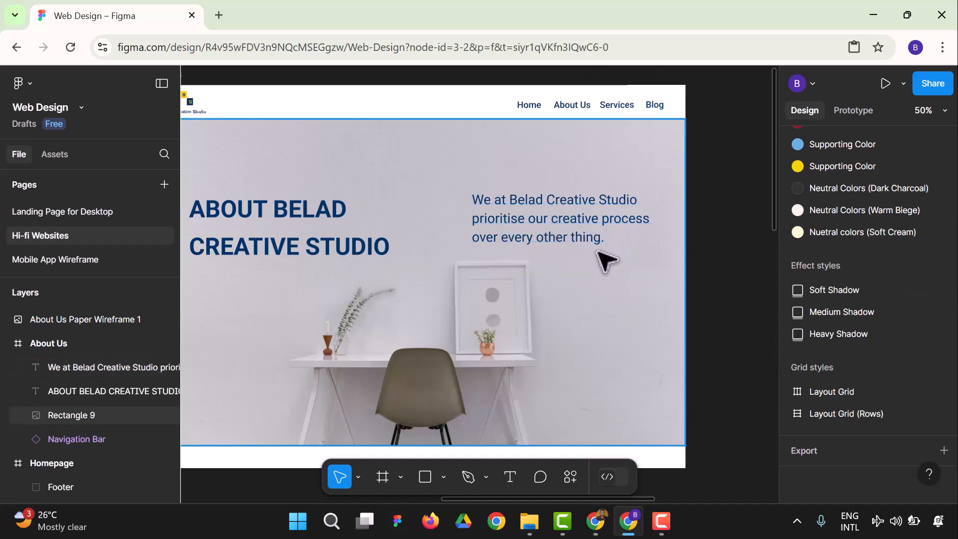
# - Move the introductory text slightly downward so it sits nearly level with the heading
pyautogui.scroll(-2, 727, 283)
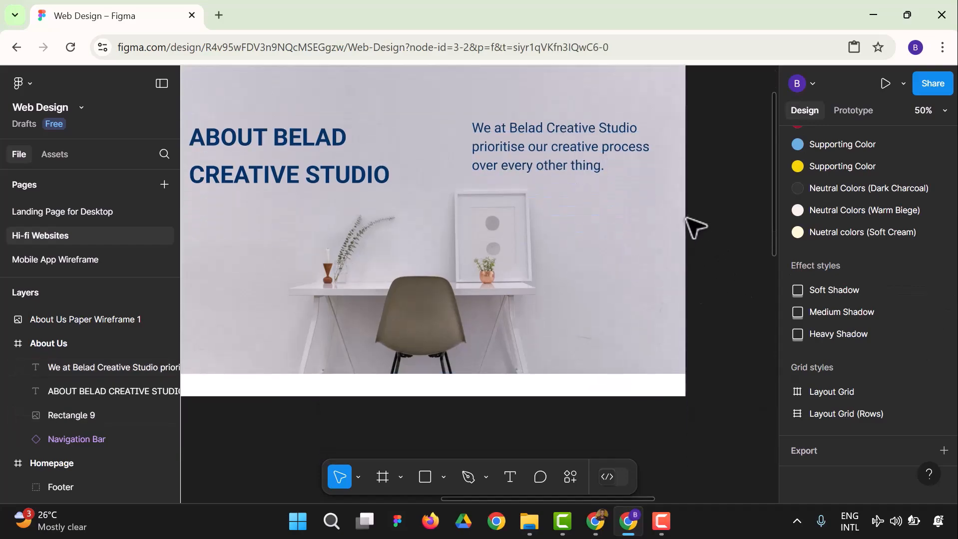
pyautogui.moveTo(551, 151); pyautogui.dragTo(551, 157)
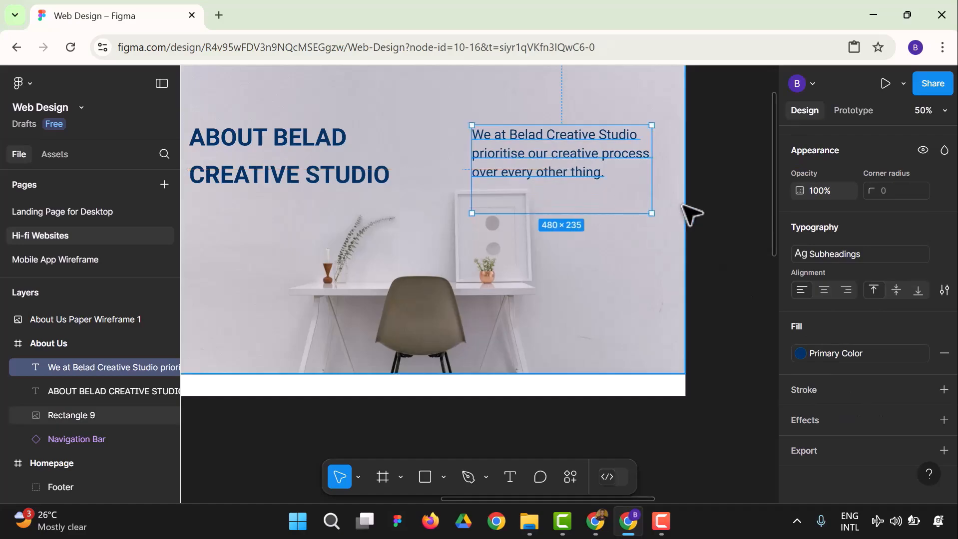
pyautogui.click(707, 208)
# - Check the hero layout on the About Us paper wireframe, and search the Iconify plugin for "video"
pyautogui.scroll(-7, 742, 328)
pyautogui.scroll(7, 747, 332)
pyautogui.hscroll(6, 663, 445)
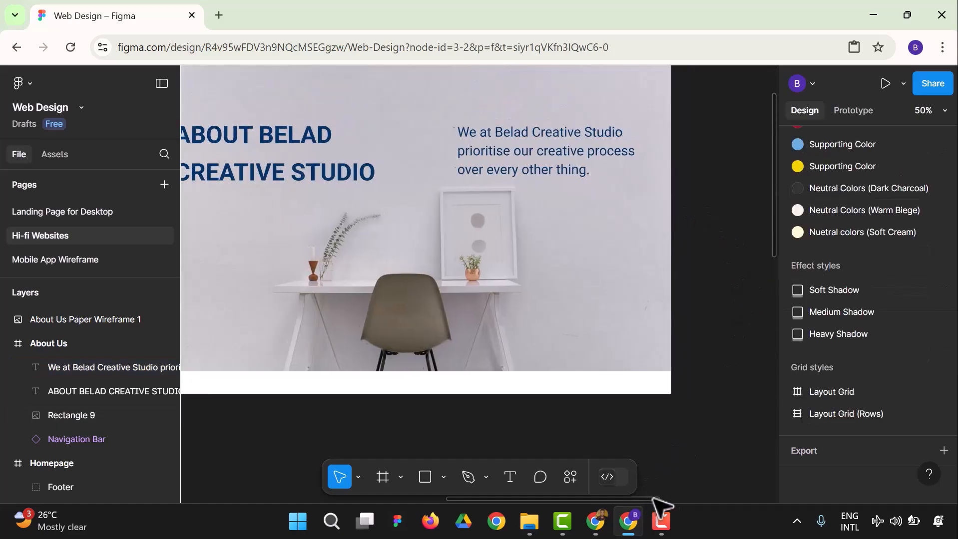
pyautogui.moveTo(713, 436); pyautogui.dragTo(639, 253)
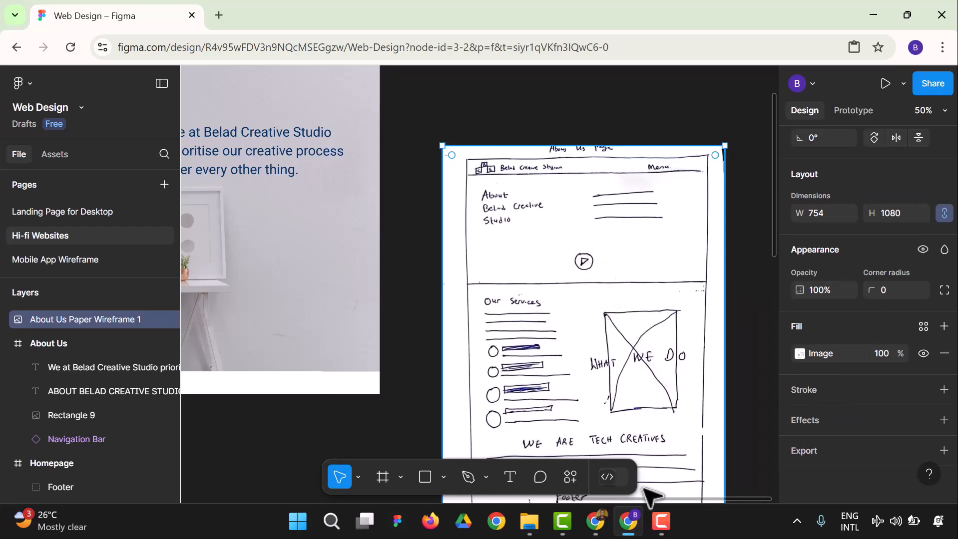
pyautogui.moveTo(705, 499); pyautogui.dragTo(564, 499)
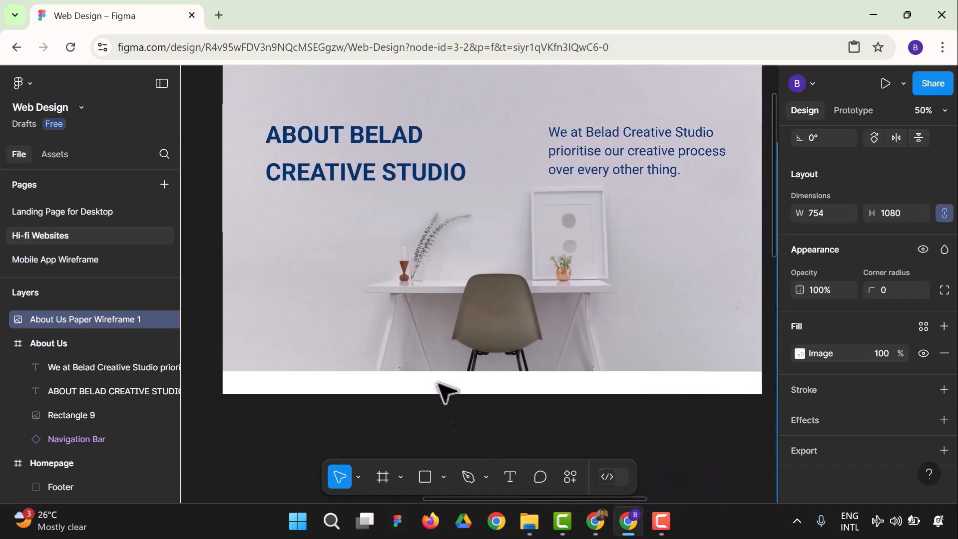
pyautogui.click(23, 83)
pyautogui.moveTo(80, 197)
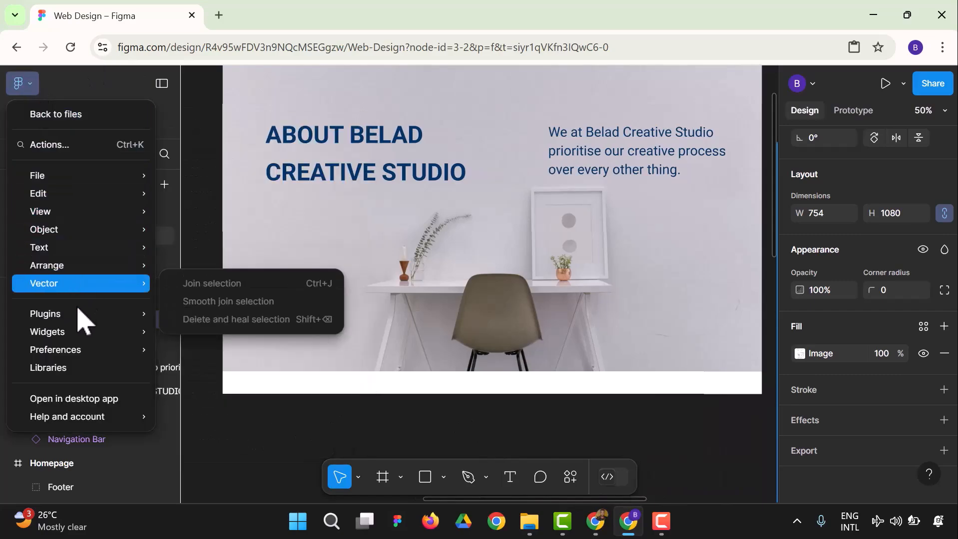
pyautogui.moveTo(78, 315)
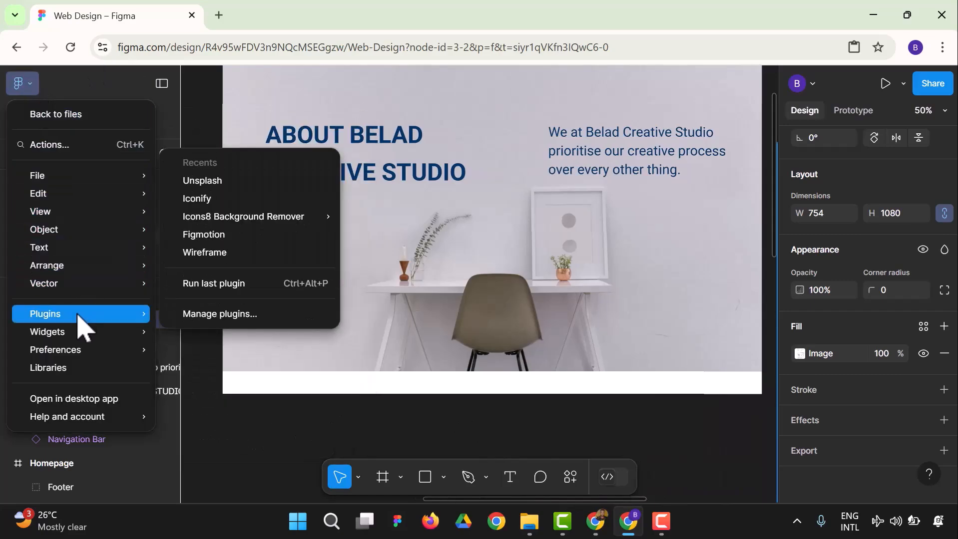
pyautogui.click(206, 202)
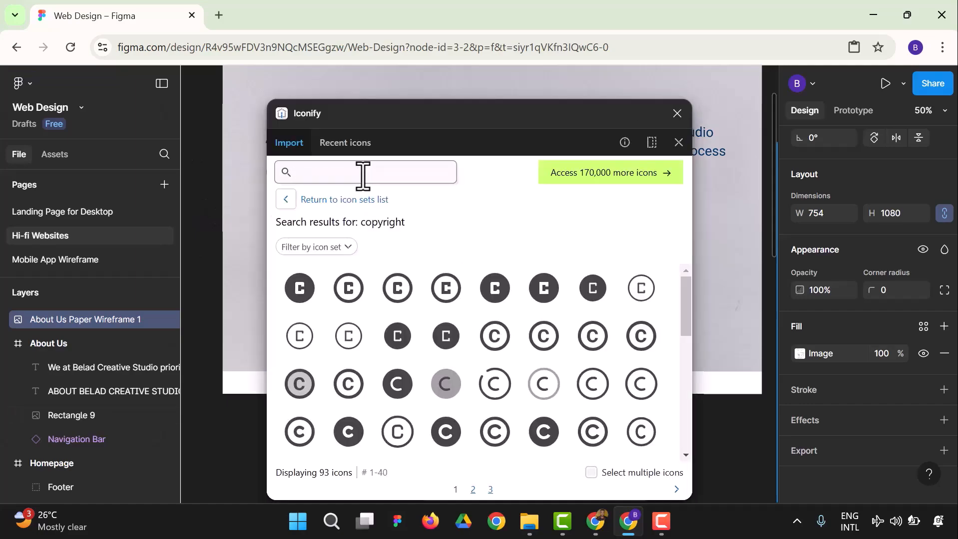
pyautogui.write('video')
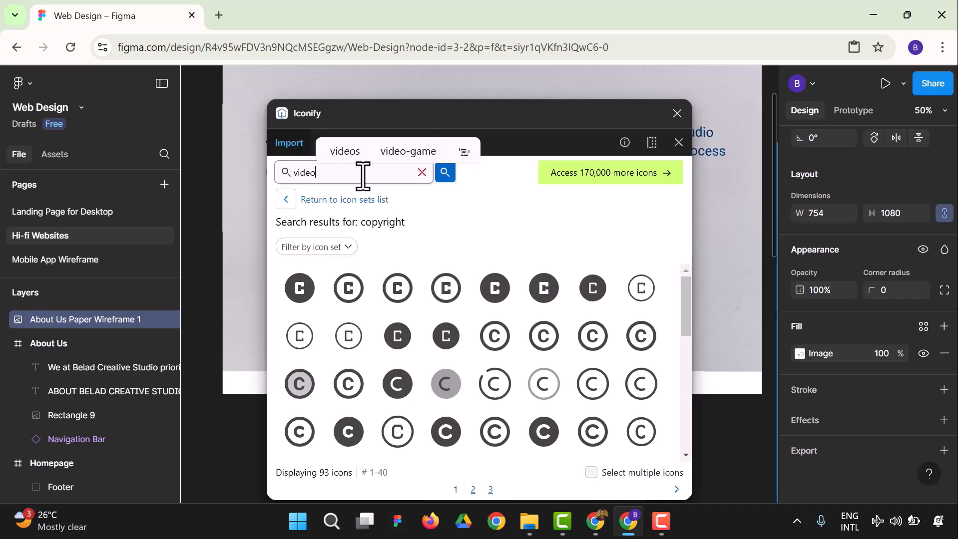
pyautogui.press('Return')
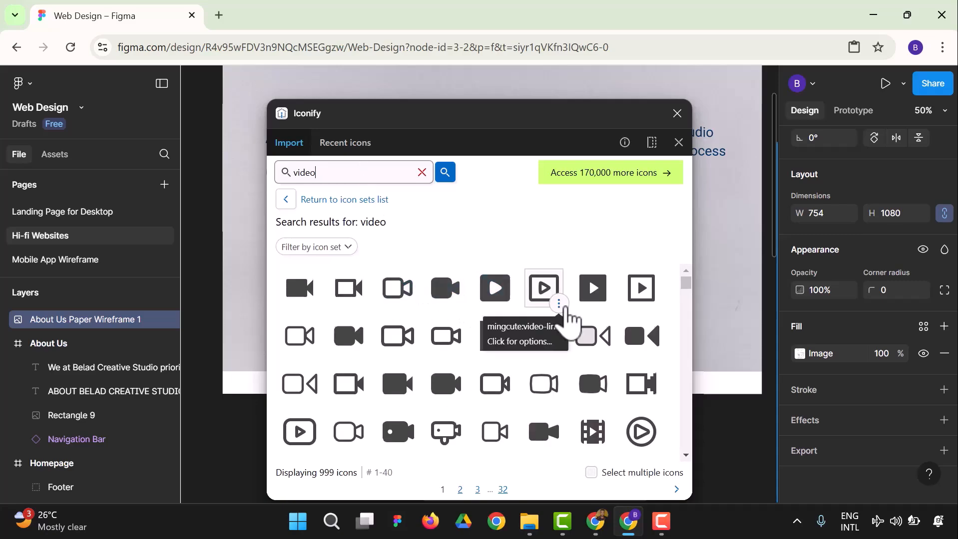
# - Import the rounded-rectangle play icon akar-icons:video as a frame at auto (24) size in black, and close Iconify
pyautogui.scroll(-2, 562, 317)
pyautogui.scroll(-2, 333, 385)
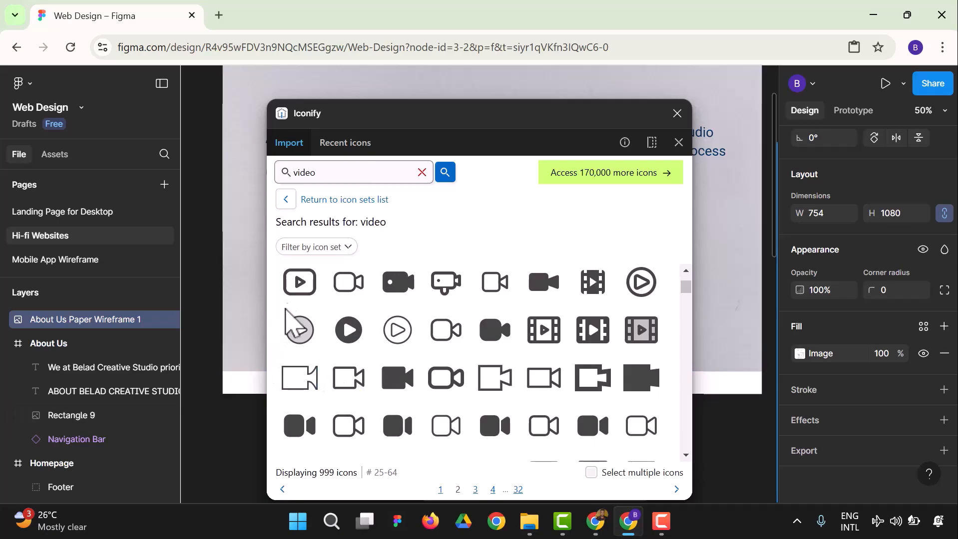
pyautogui.moveTo(296, 294)
pyautogui.mouseDown()
pyautogui.moveTo(243, 274)
pyautogui.moveTo(290, 299)
pyautogui.mouseUp()
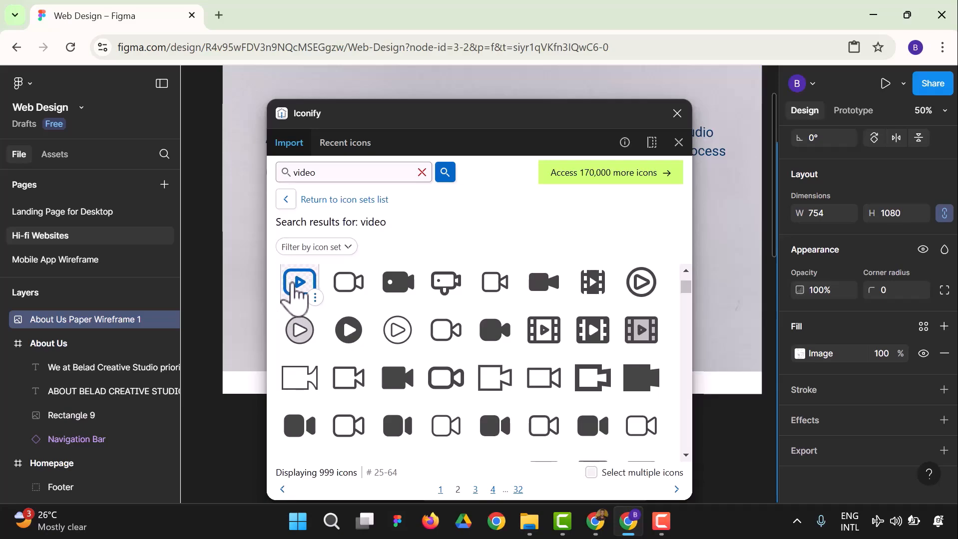
pyautogui.click(297, 287)
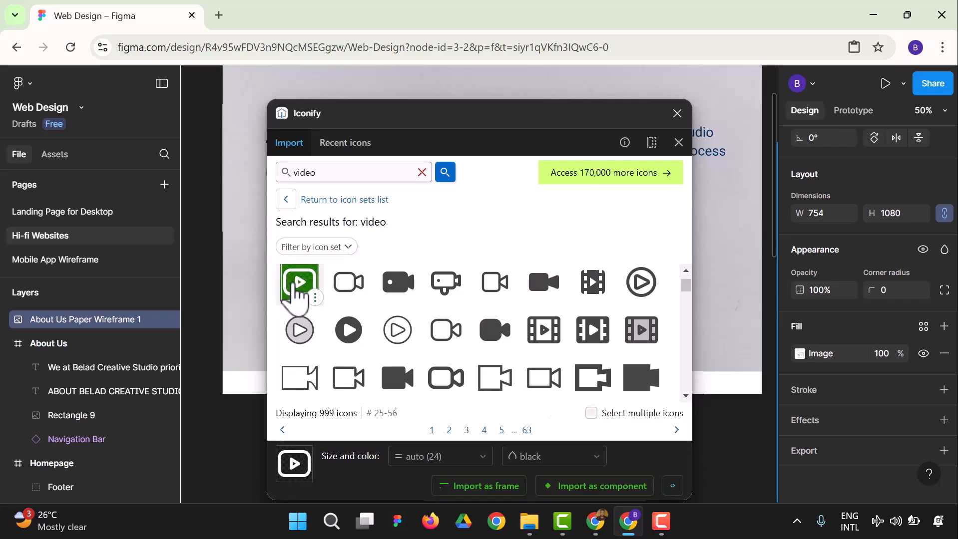
pyautogui.click(502, 493)
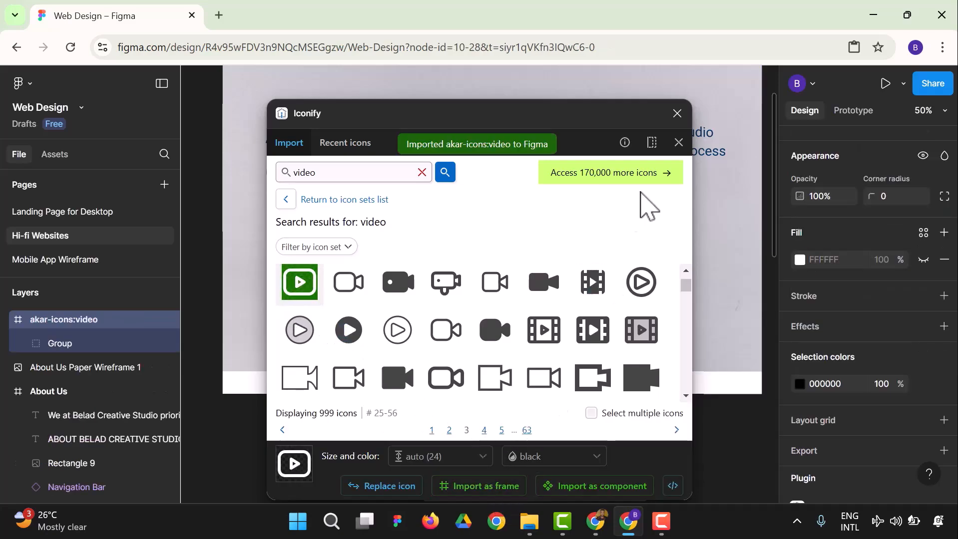
pyautogui.click(677, 114)
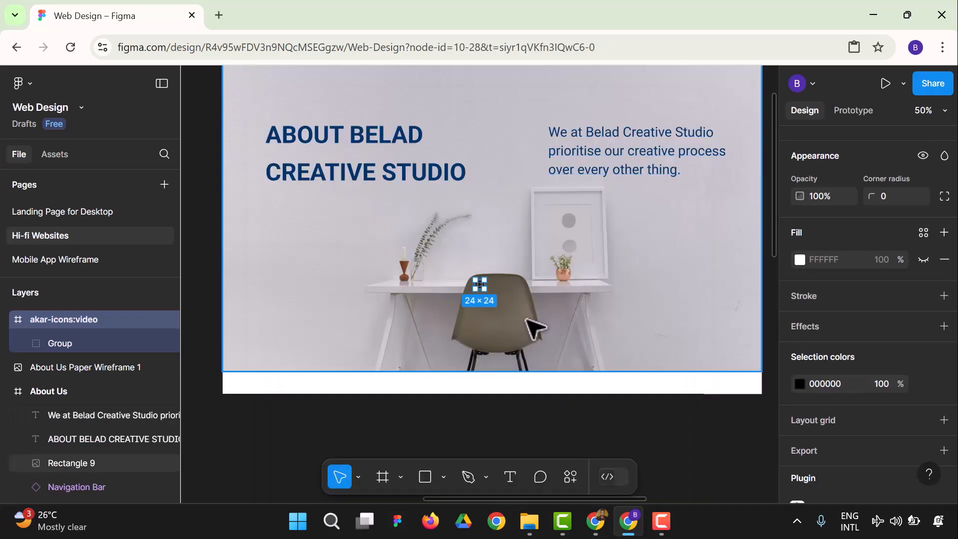
# - Enlarge the video icon over the chair in the hero photo, undoing any accidental shift of the photo
pyautogui.moveTo(487, 291); pyautogui.dragTo(371, 283)
pyautogui.click(588, 336)
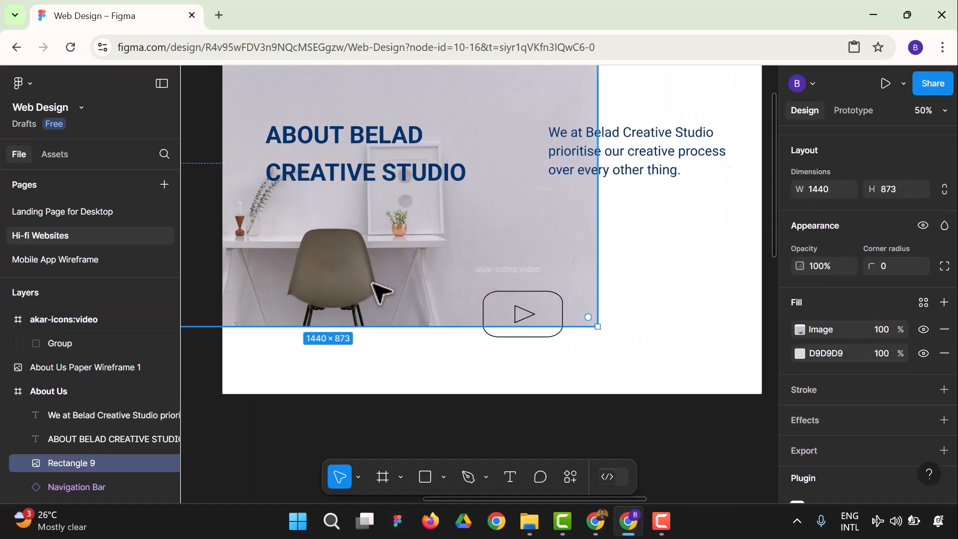
pyautogui.hotkey('ctrl', 'z')
pyautogui.scroll(2, 440, 215)
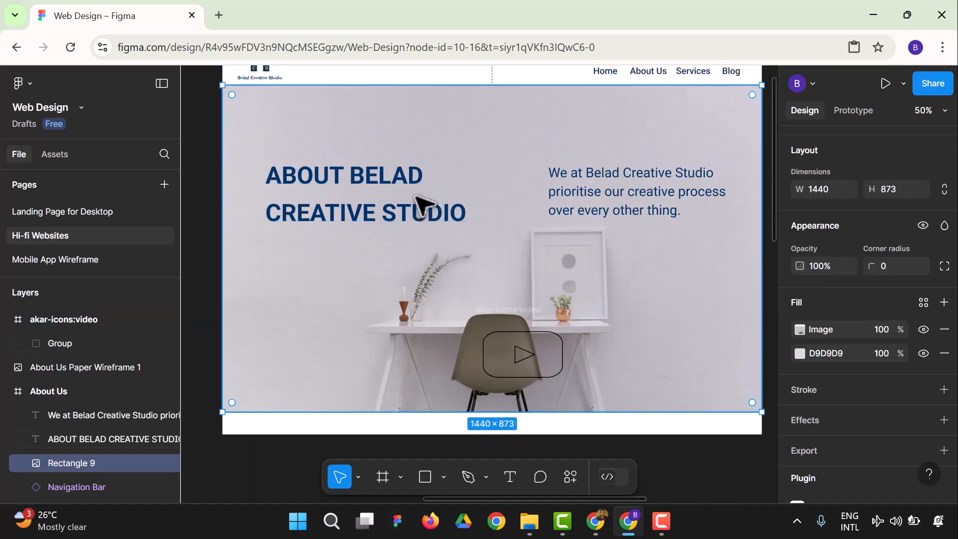
pyautogui.scroll(1, 419, 204)
pyautogui.scroll(-3, 110, 404)
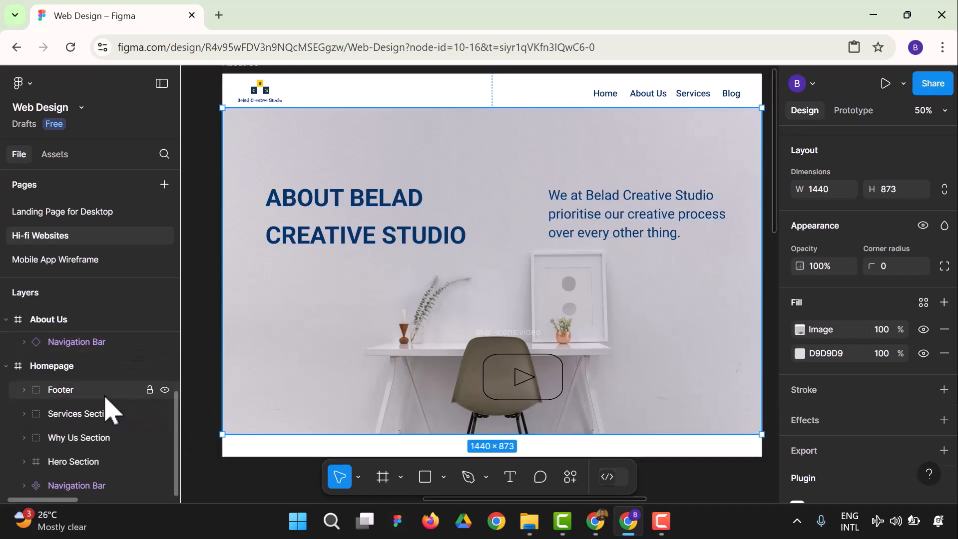
# - Lock the hero photo, shrink the video icon to about 80 × 83 and place it below the heading
pyautogui.scroll(3, 108, 409)
pyautogui.click(149, 394)
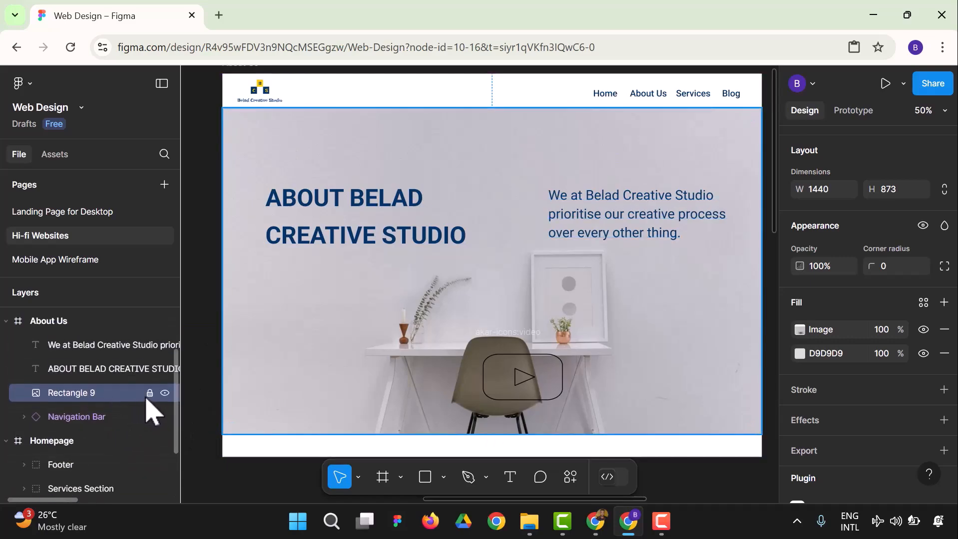
pyautogui.moveTo(537, 389)
pyautogui.mouseDown()
pyautogui.moveTo(481, 348)
pyautogui.moveTo(477, 330)
pyautogui.moveTo(333, 336)
pyautogui.moveTo(352, 345)
pyautogui.moveTo(312, 331)
pyautogui.mouseUp()
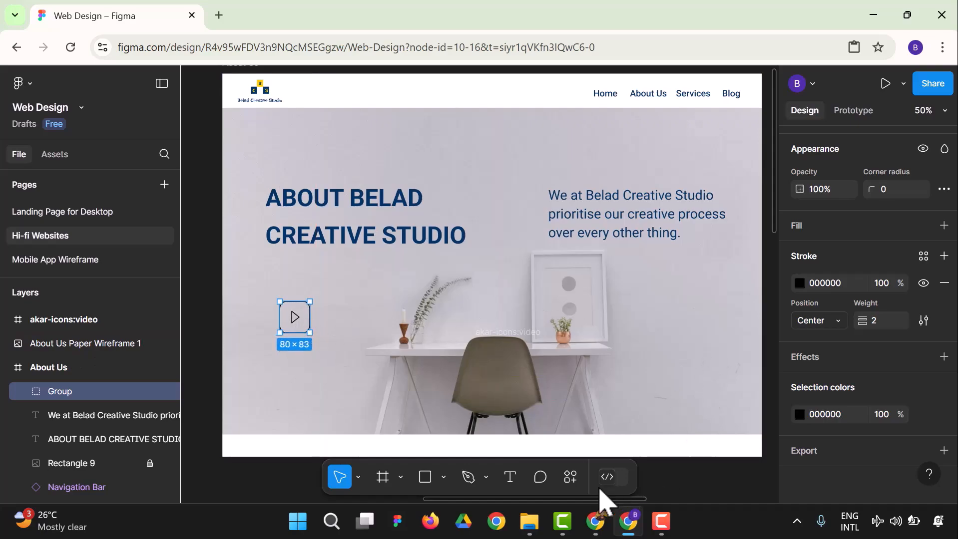
pyautogui.moveTo(596, 500)
pyautogui.mouseDown()
pyautogui.moveTo(701, 499)
pyautogui.moveTo(599, 498)
pyautogui.mouseUp()
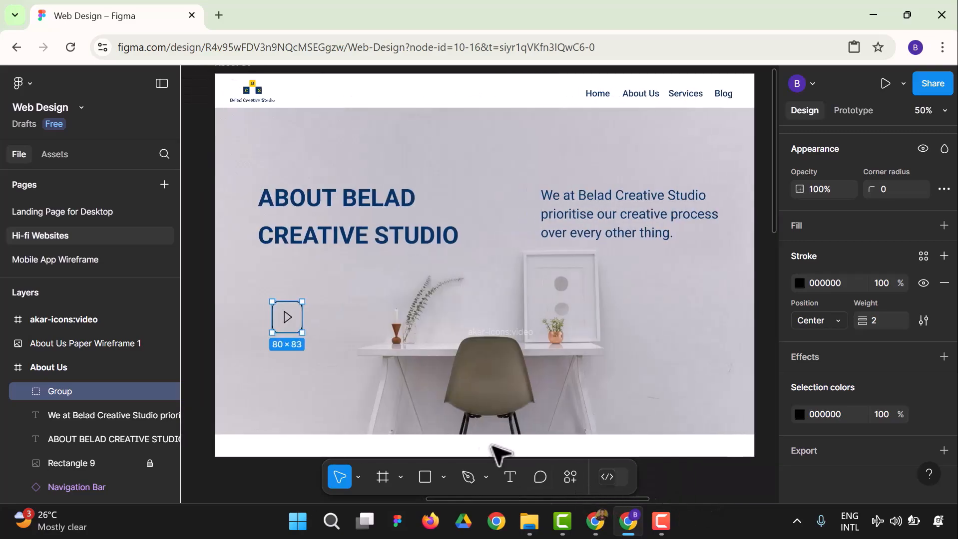
# - Ungroup the video icon and wrap its triangle and rounded-rectangle vectors together in a frame
pyautogui.rightClick(283, 326)
pyautogui.click(307, 334)
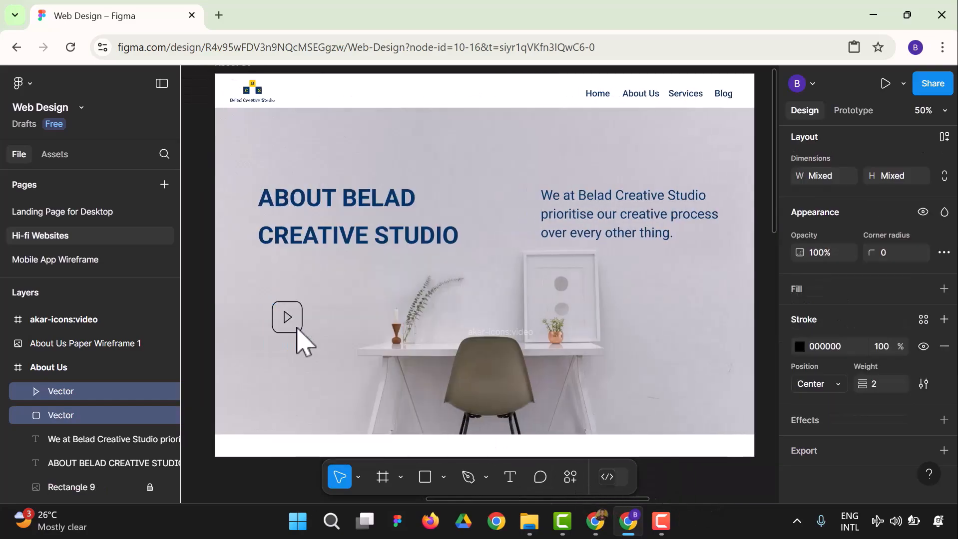
pyautogui.click(268, 400)
pyautogui.click(287, 319)
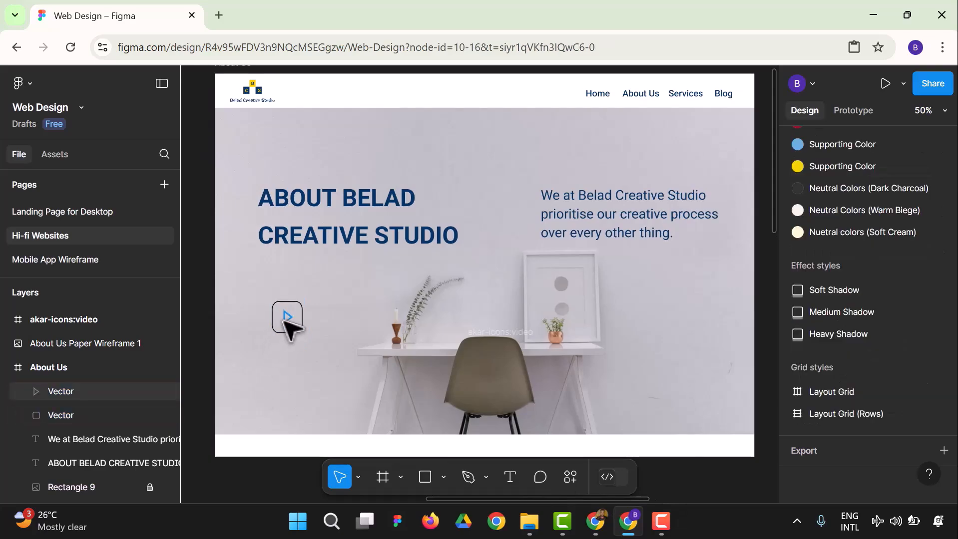
pyautogui.click(324, 375)
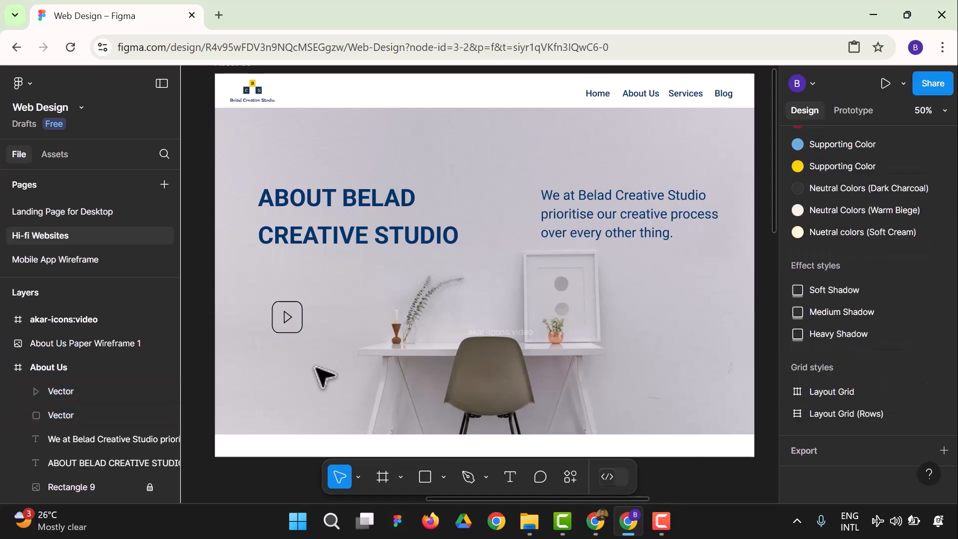
pyautogui.click(300, 330)
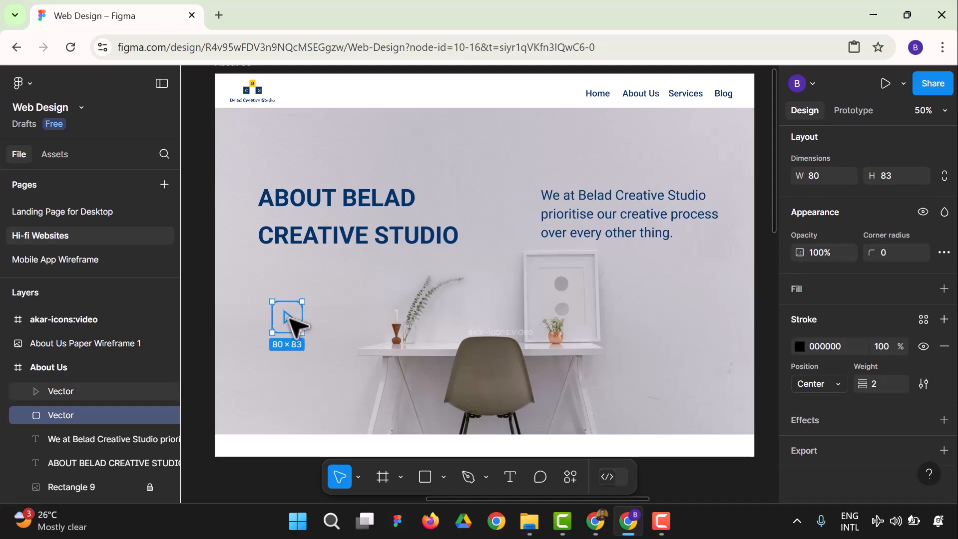
pyautogui.keyDown('shift'); pyautogui.click(289, 319); pyautogui.keyUp('shift')
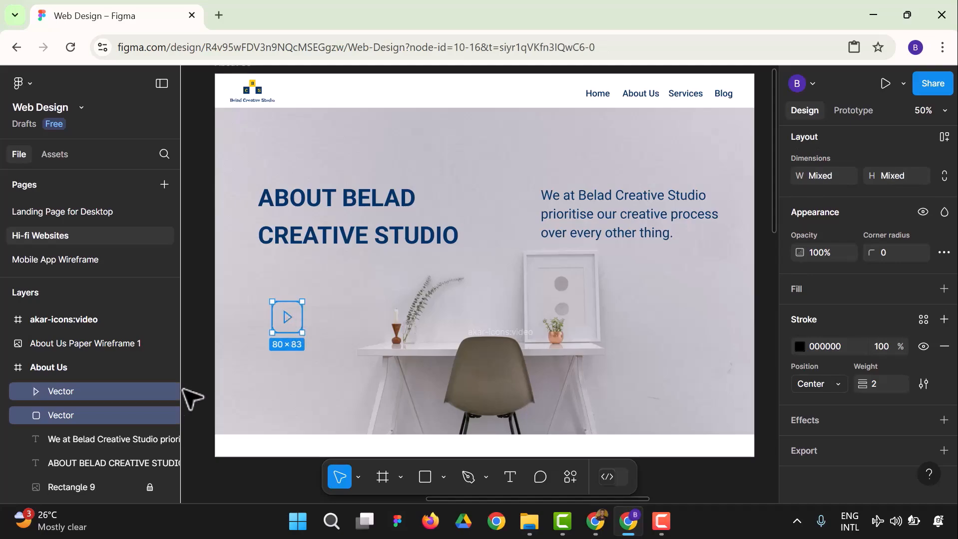
pyautogui.rightClick(125, 395)
pyautogui.moveTo(169, 166)
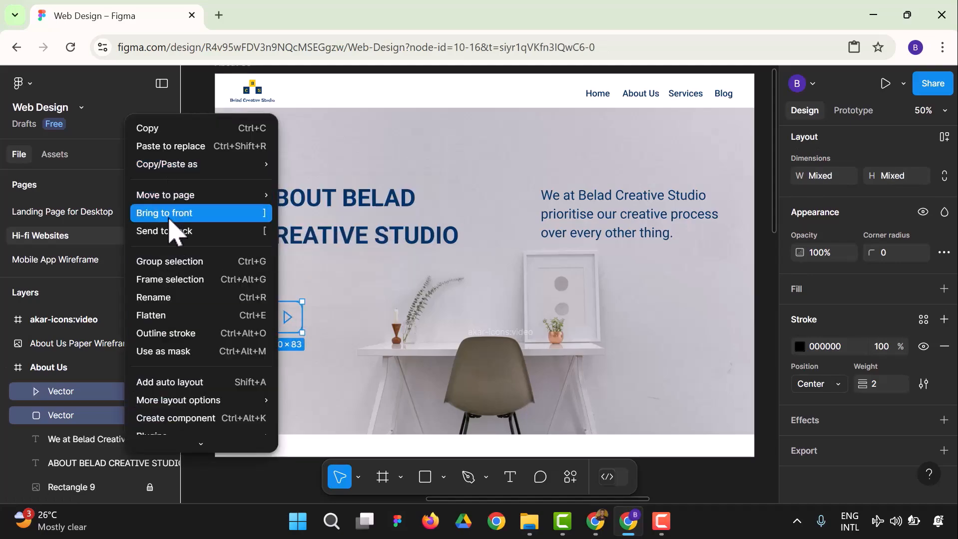
pyautogui.click(171, 281)
pyautogui.click(290, 392)
# - Move the icon frame lower and try the Accent Color library style on its strokes
pyautogui.click(286, 327)
pyautogui.moveTo(292, 328); pyautogui.dragTo(295, 362)
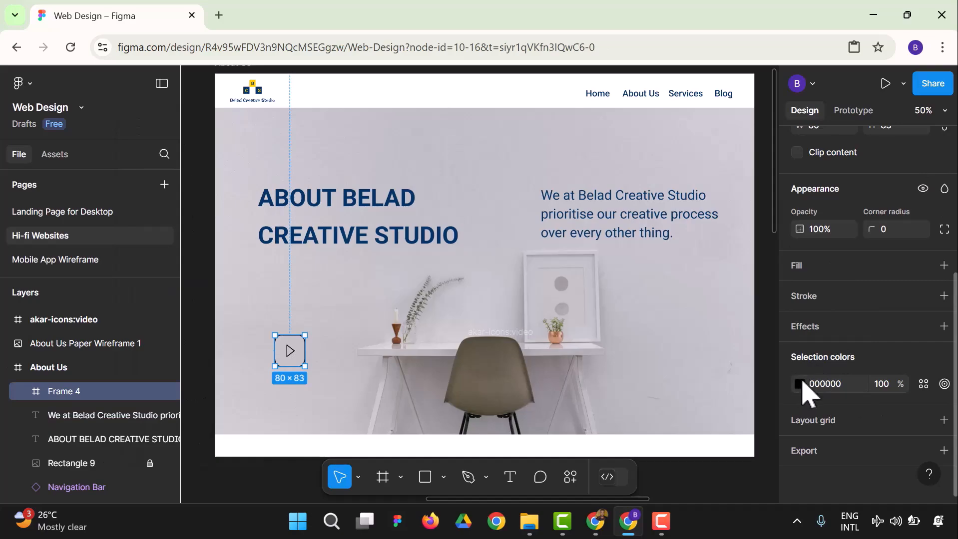
pyautogui.click(800, 384)
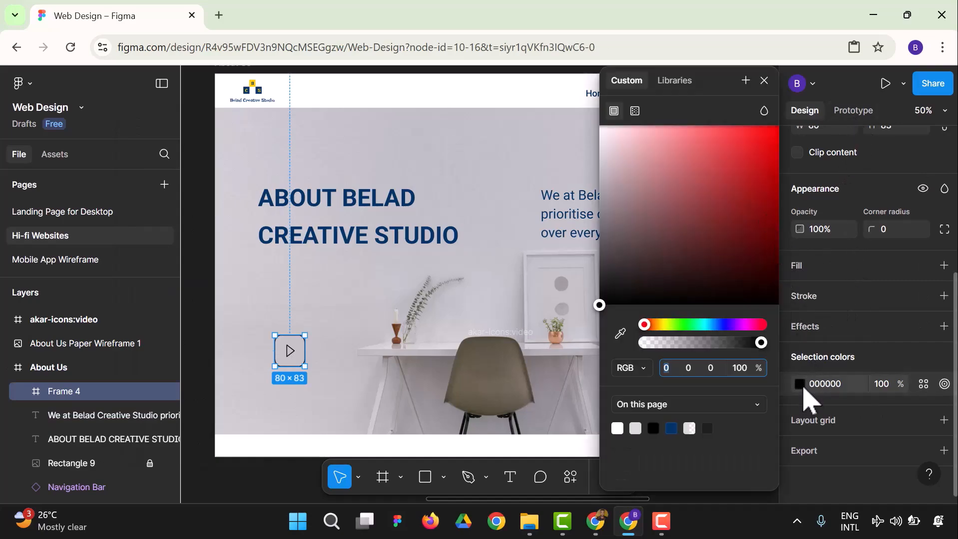
pyautogui.click(669, 84)
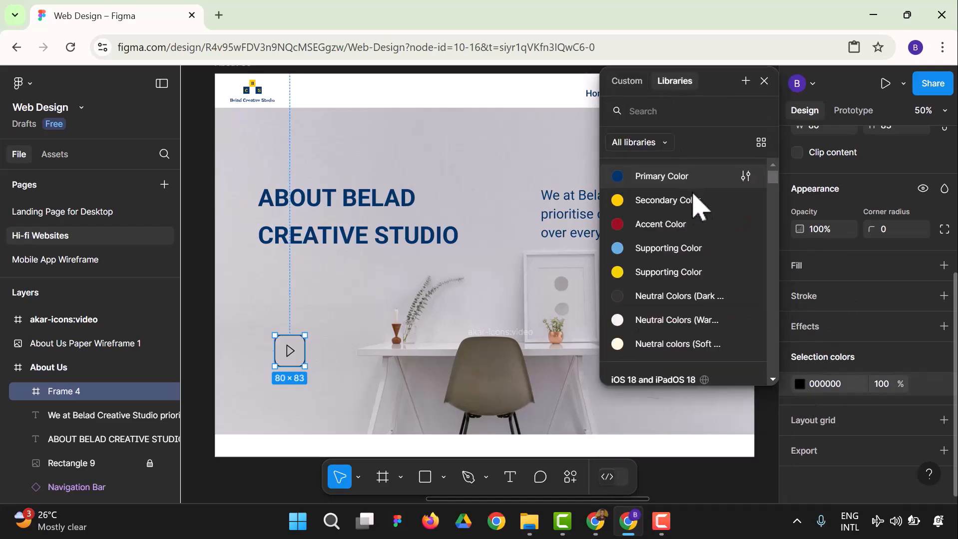
pyautogui.click(661, 224)
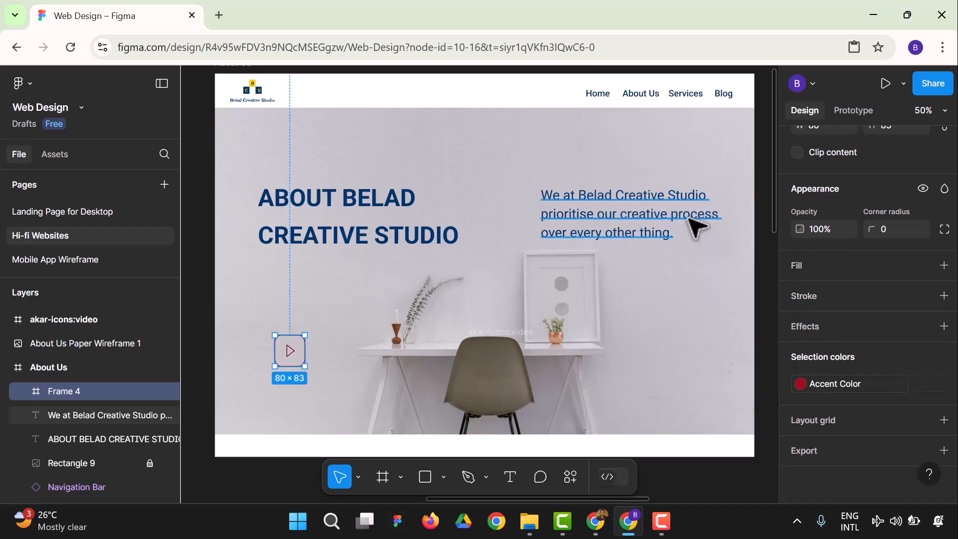
pyautogui.click(326, 301)
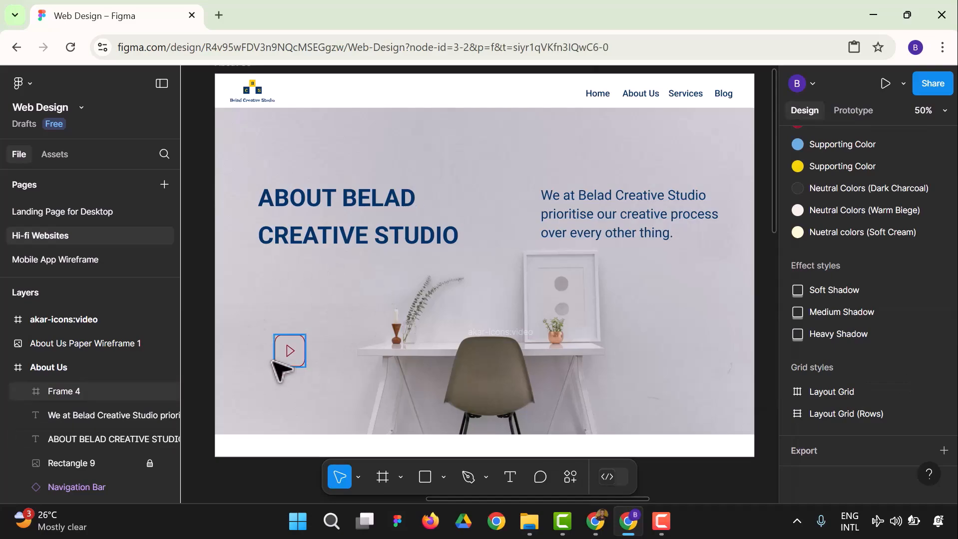
# - Shift the icon frame up toward the heading's left edge and recolour it with the light-blue Supporting Color style
pyautogui.moveTo(289, 351)
pyautogui.mouseDown()
pyautogui.moveTo(368, 376)
pyautogui.moveTo(484, 382)
pyautogui.moveTo(360, 376)
pyautogui.moveTo(277, 342)
pyautogui.mouseUp()
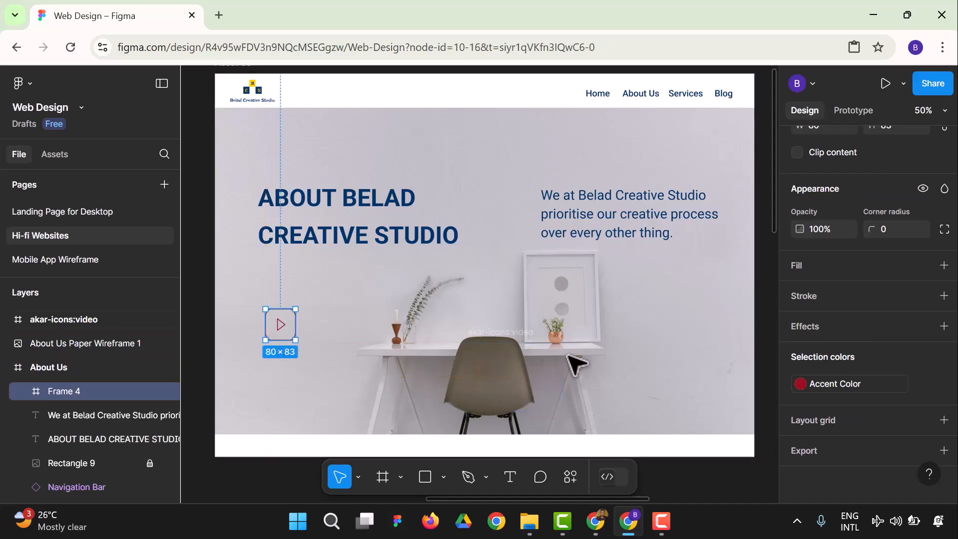
pyautogui.click(800, 385)
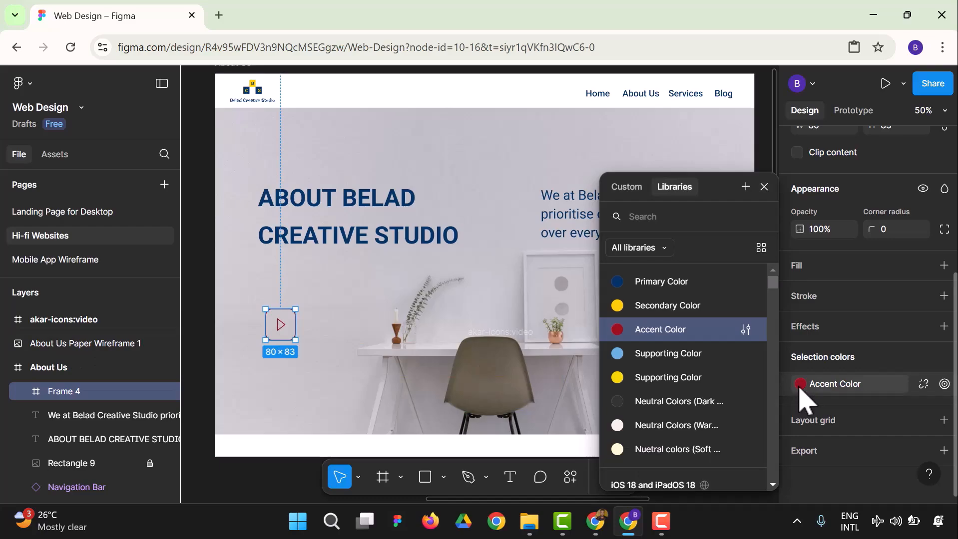
pyautogui.click(685, 354)
pyautogui.click(245, 407)
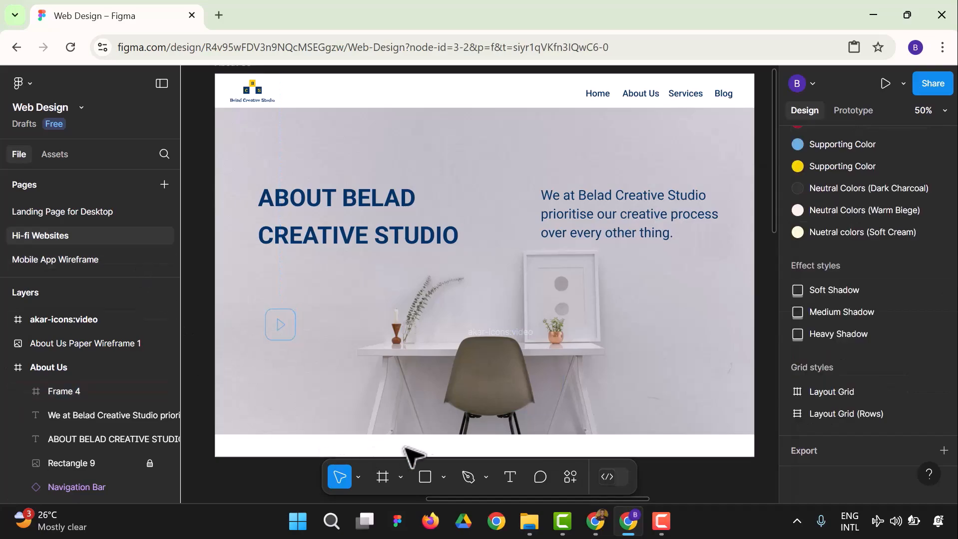
# - Draw a circle about 155 × 155 over the play icon
pyautogui.click(443, 479)
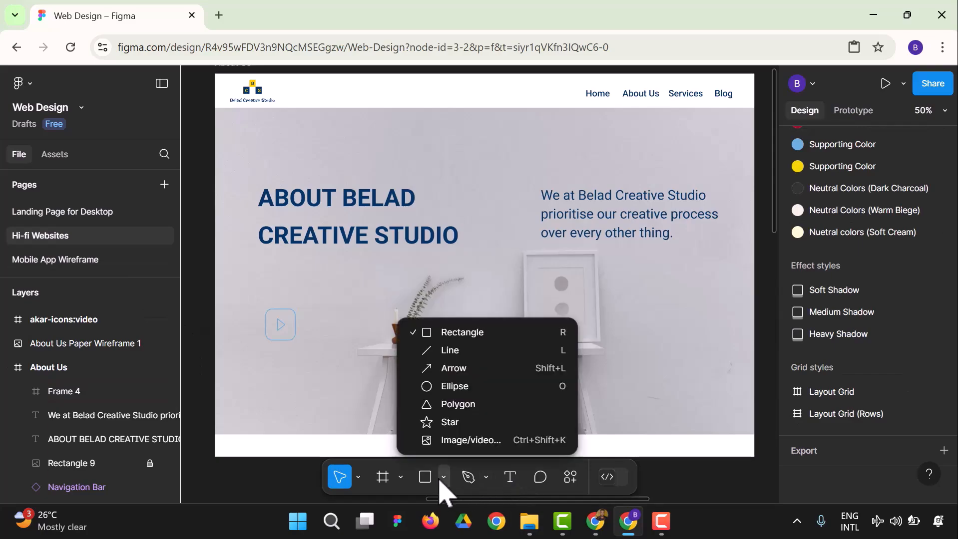
pyautogui.click(449, 387)
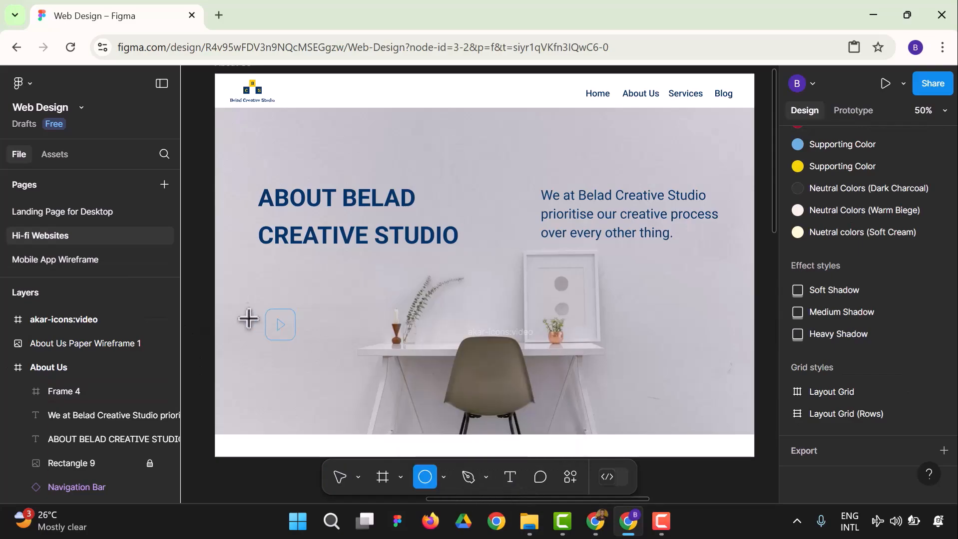
pyautogui.moveTo(250, 297); pyautogui.dragTo(310, 348)
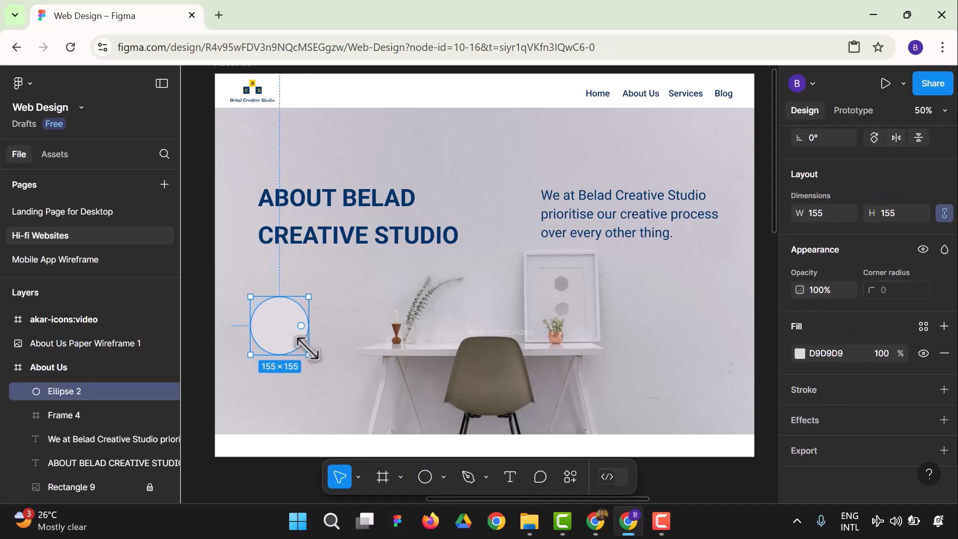
# - Fill the circle with navy 003366 and move it just below the play icon
pyautogui.click(803, 361)
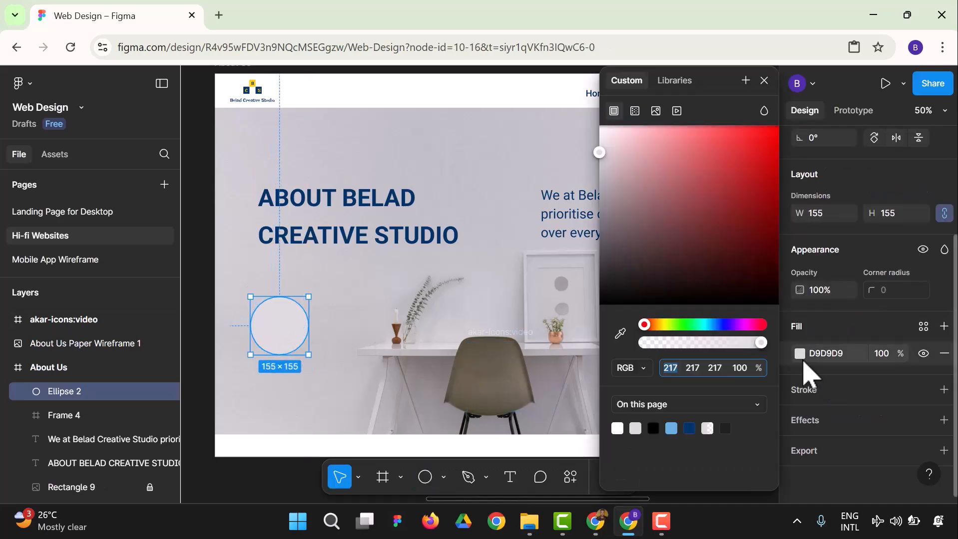
pyautogui.click(689, 427)
pyautogui.click(331, 396)
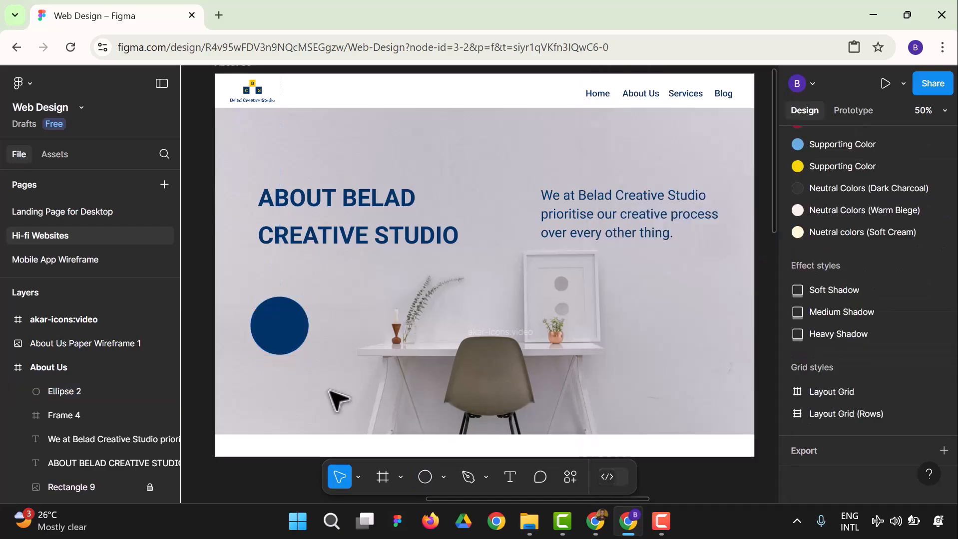
pyautogui.click(286, 356)
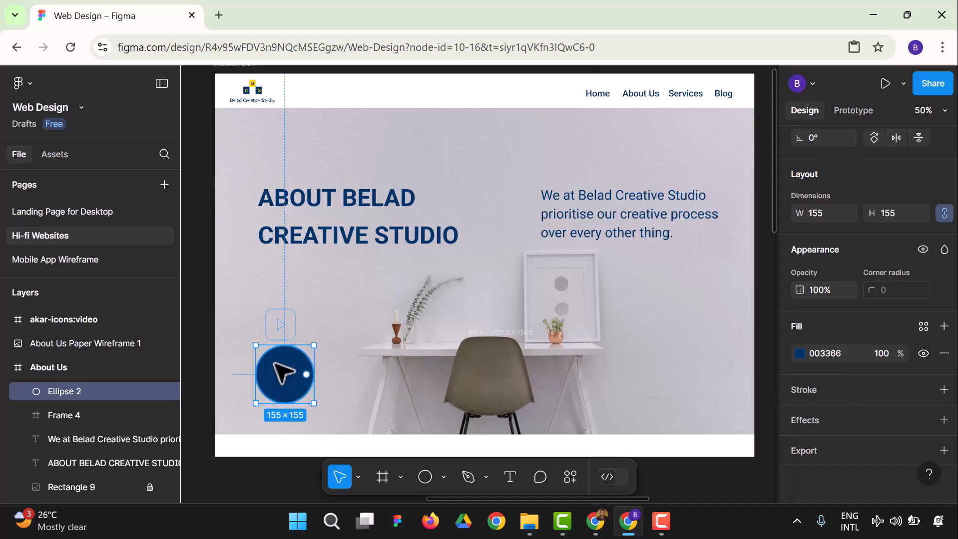
# - Try nesting the circle inside the play icon's frame and moving the frame, and undo both changes
pyautogui.click(278, 331)
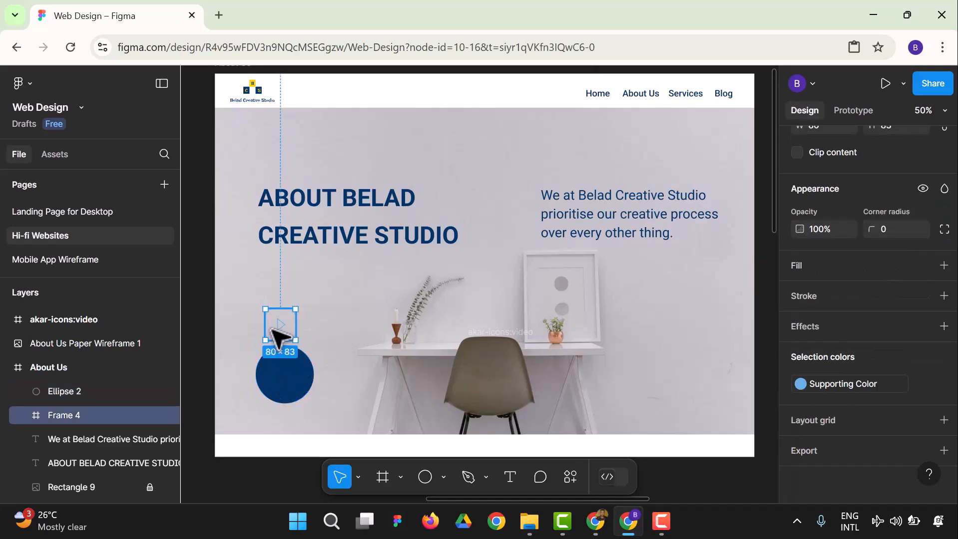
pyautogui.click(76, 393)
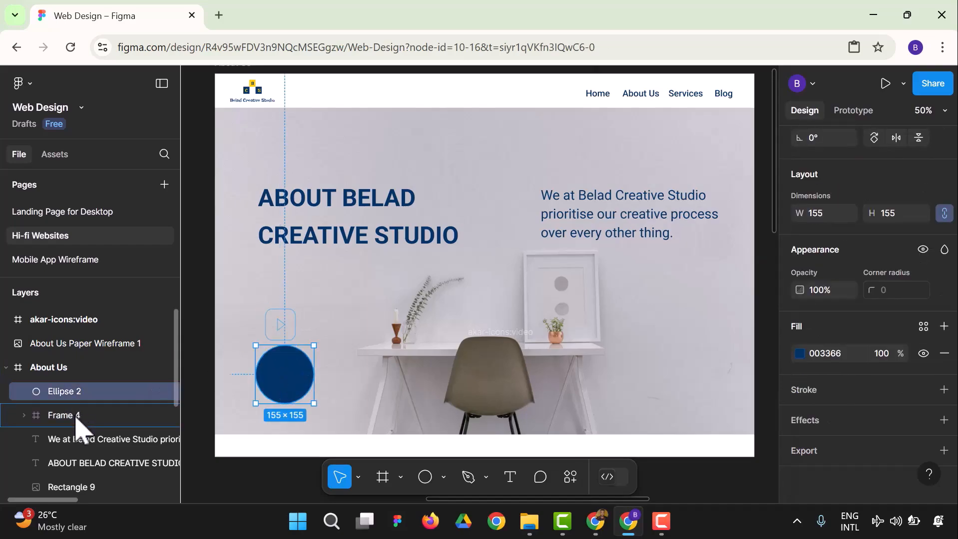
pyautogui.moveTo(77, 425); pyautogui.dragTo(76, 428)
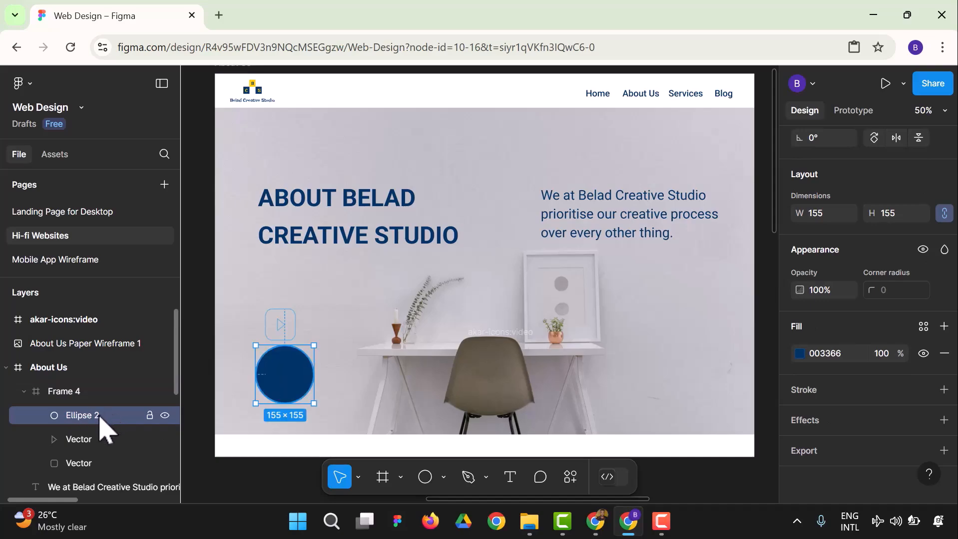
pyautogui.click(352, 313)
pyautogui.moveTo(293, 345)
pyautogui.mouseDown()
pyautogui.moveTo(295, 378)
pyautogui.moveTo(301, 335)
pyautogui.moveTo(290, 327)
pyautogui.mouseUp()
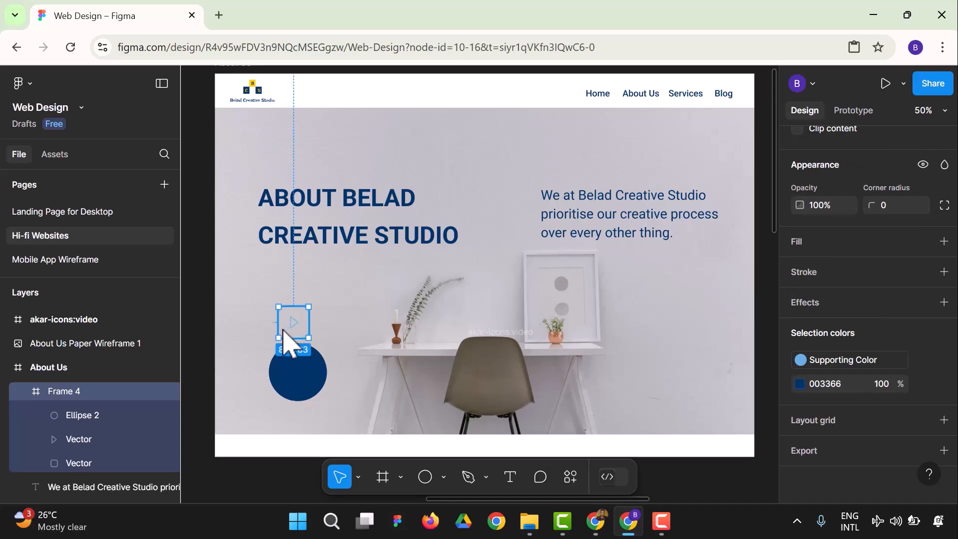
pyautogui.hotkey('ctrl', 'z')
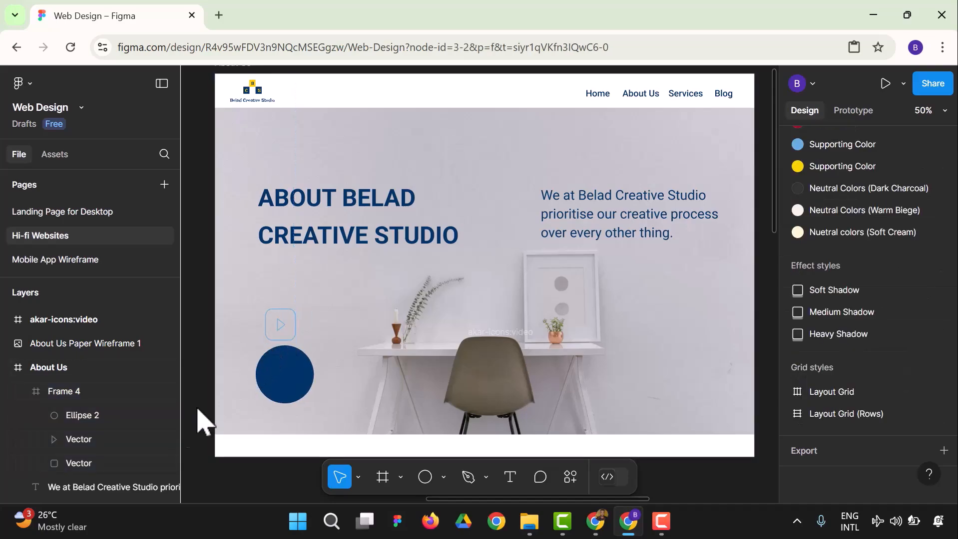
pyautogui.click(99, 422)
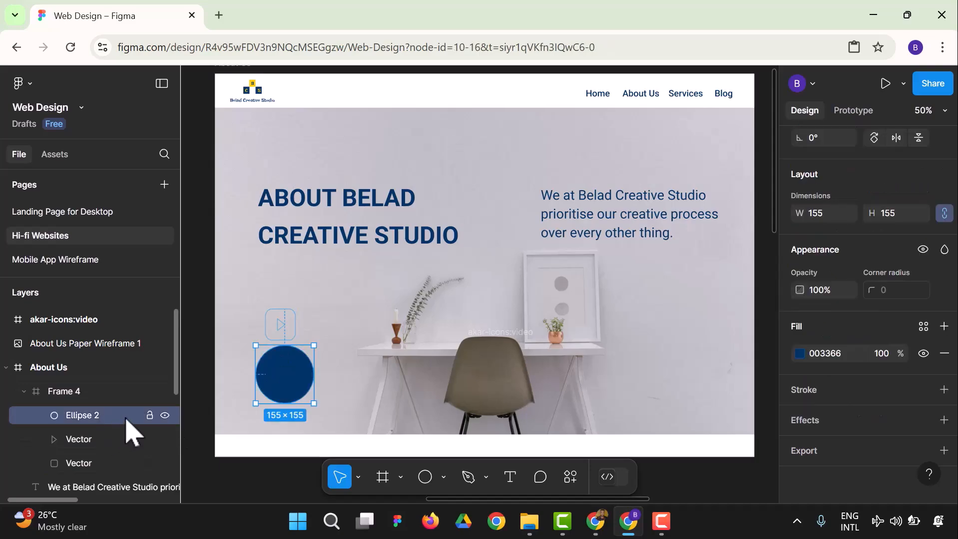
pyautogui.hotkey('ctrl', 'z')
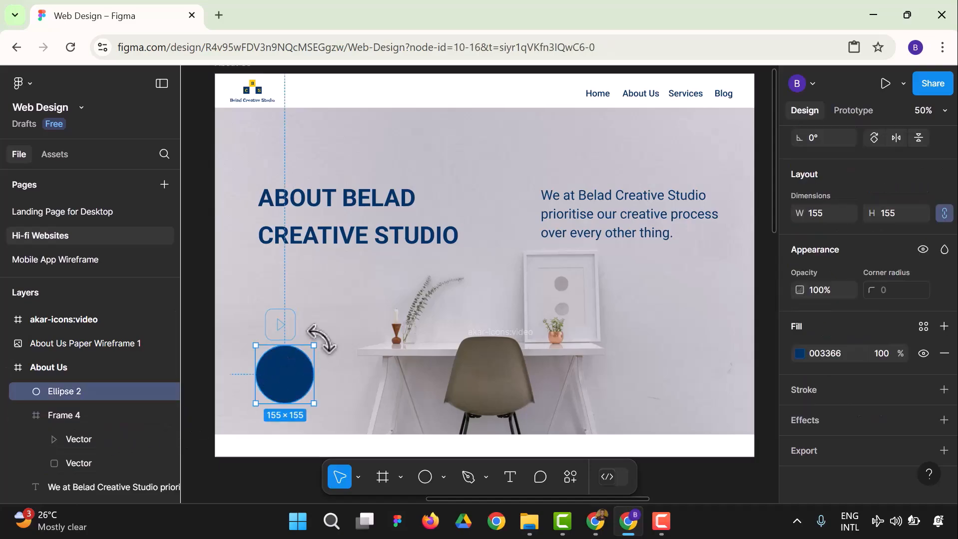
# - Move the play icon frame onto the navy circle, bring it to the front and centre it there
pyautogui.click(321, 325)
pyautogui.moveTo(279, 325); pyautogui.dragTo(292, 387)
pyautogui.rightClick(284, 375)
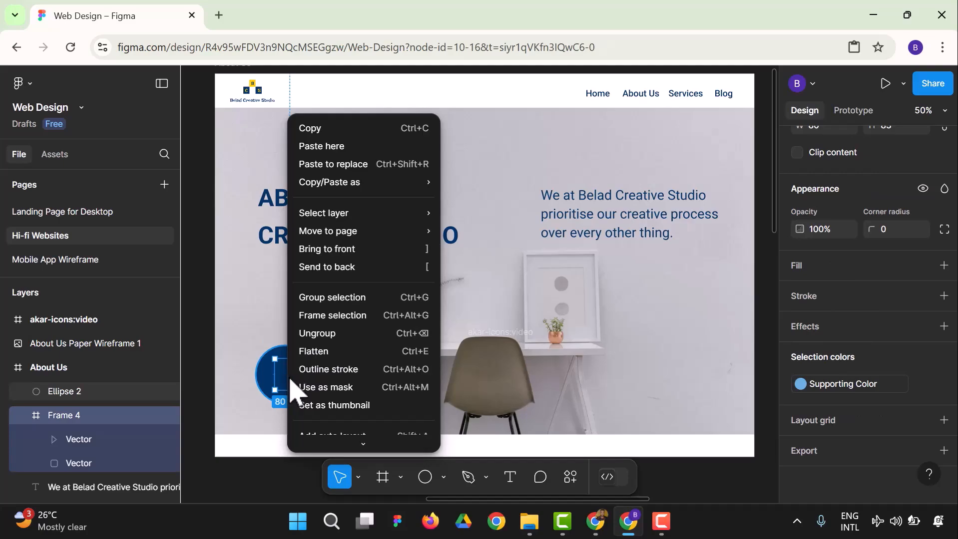
pyautogui.click(417, 249)
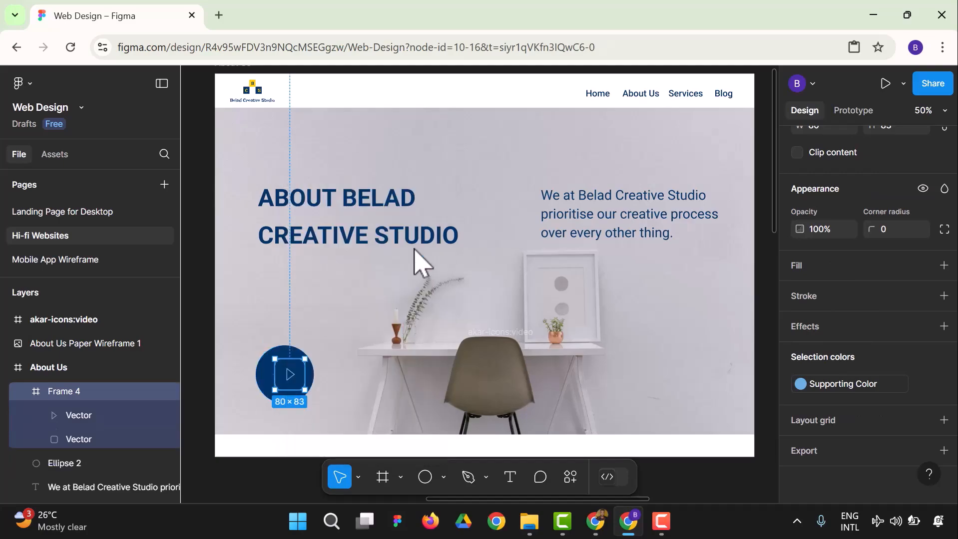
pyautogui.press('Escape')
pyautogui.moveTo(288, 380); pyautogui.dragTo(285, 384)
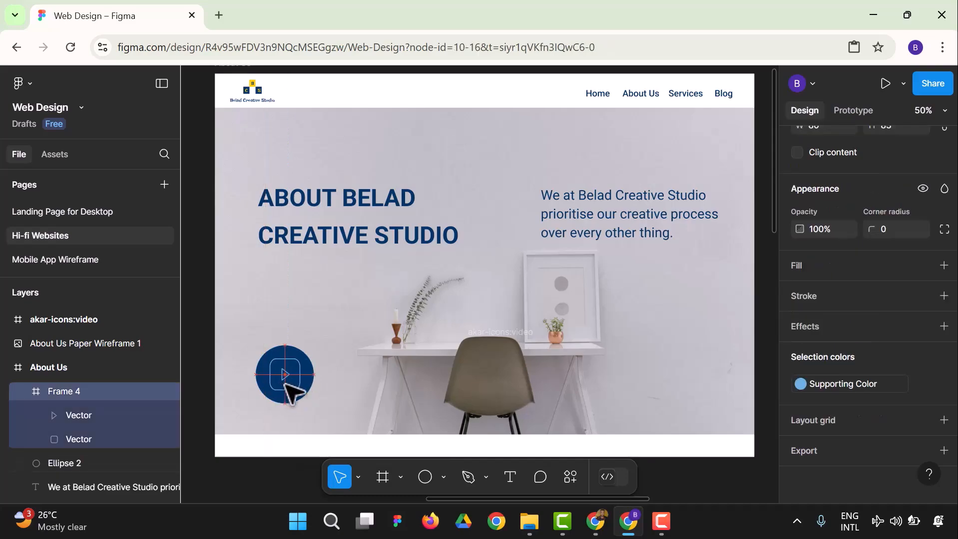
pyautogui.press('Escape')
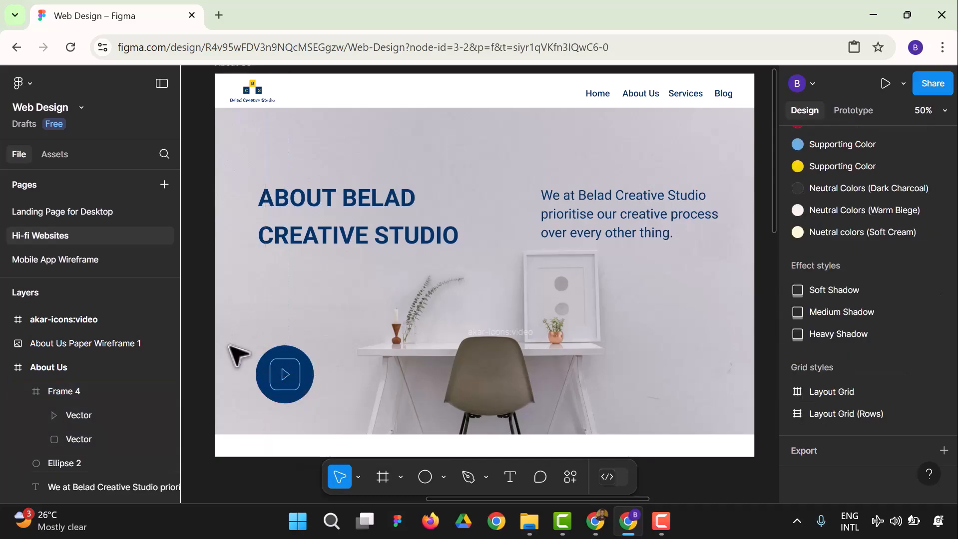
# - Group the play icon with the navy circle and rename the group Play Button
pyautogui.moveTo(241, 347); pyautogui.dragTo(316, 402)
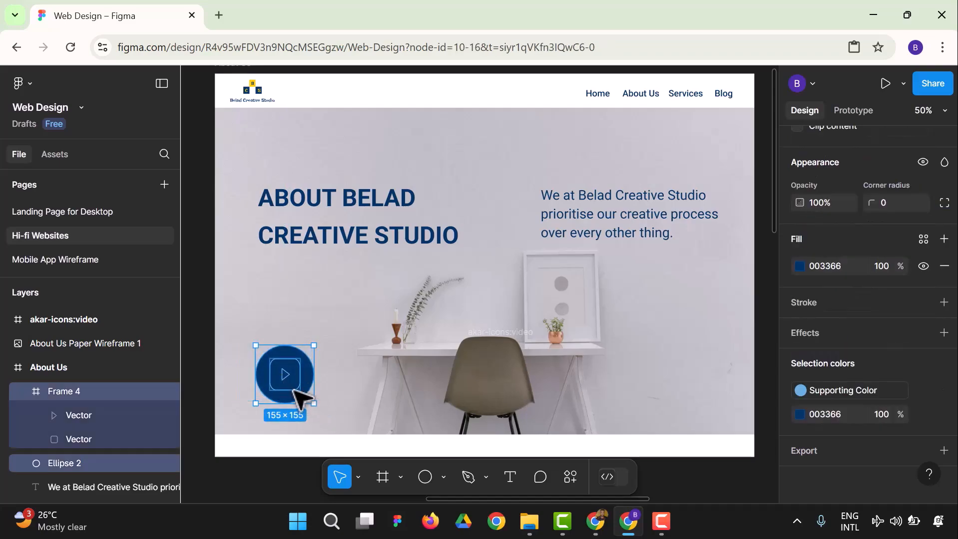
pyautogui.rightClick(294, 389)
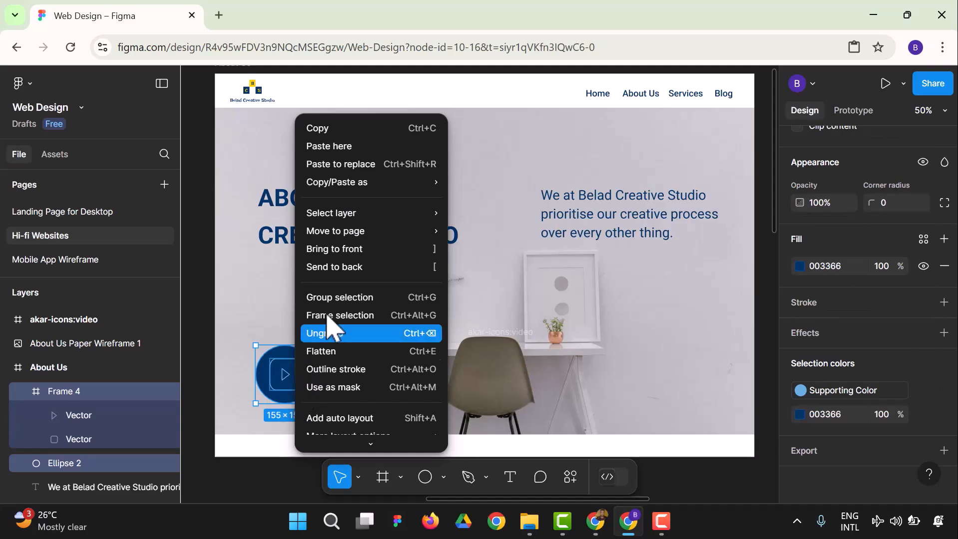
pyautogui.click(342, 299)
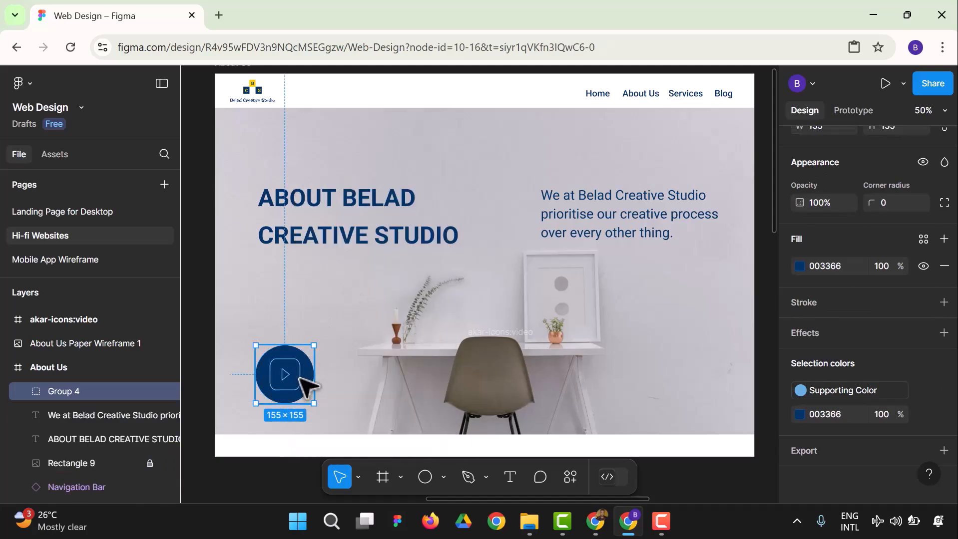
pyautogui.rightClick(110, 398)
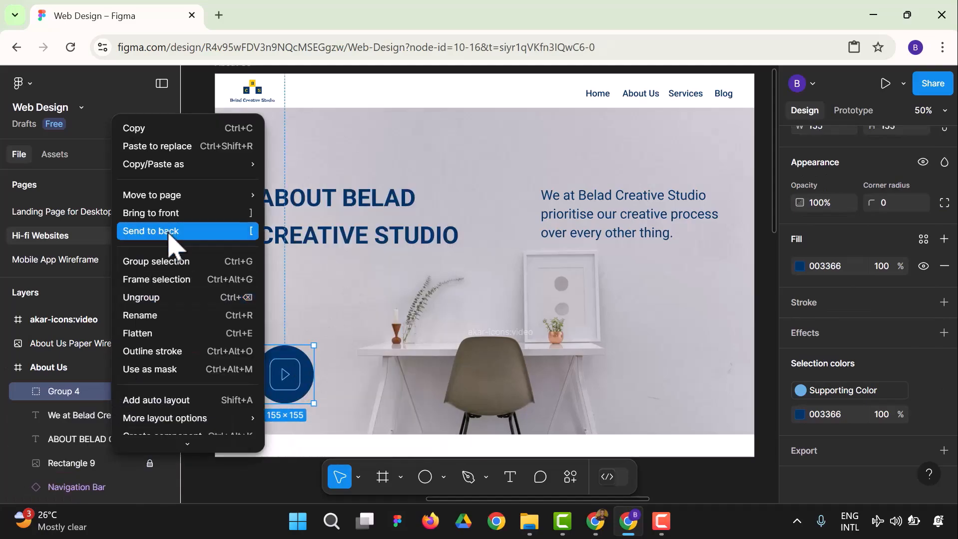
pyautogui.click(174, 315)
pyautogui.write('Play ')
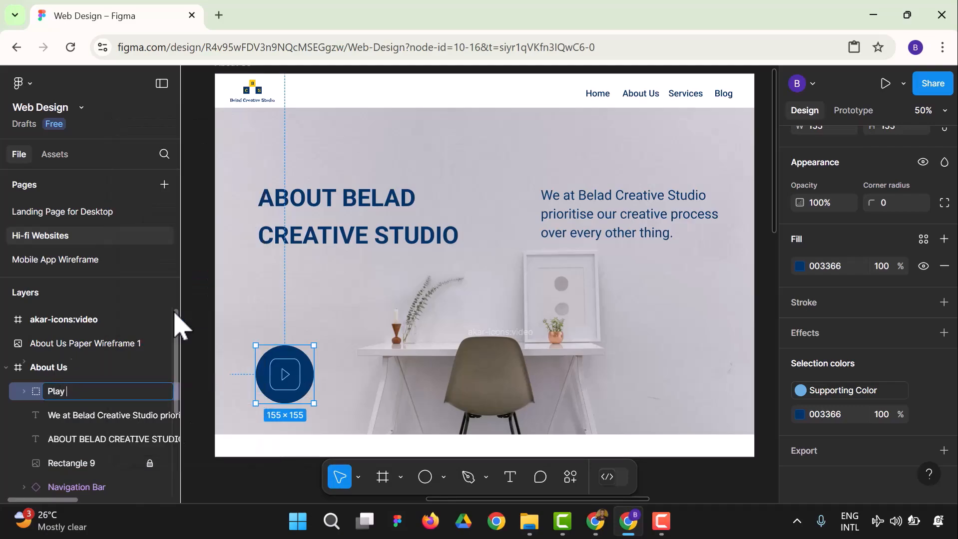
pyautogui.write('Button')
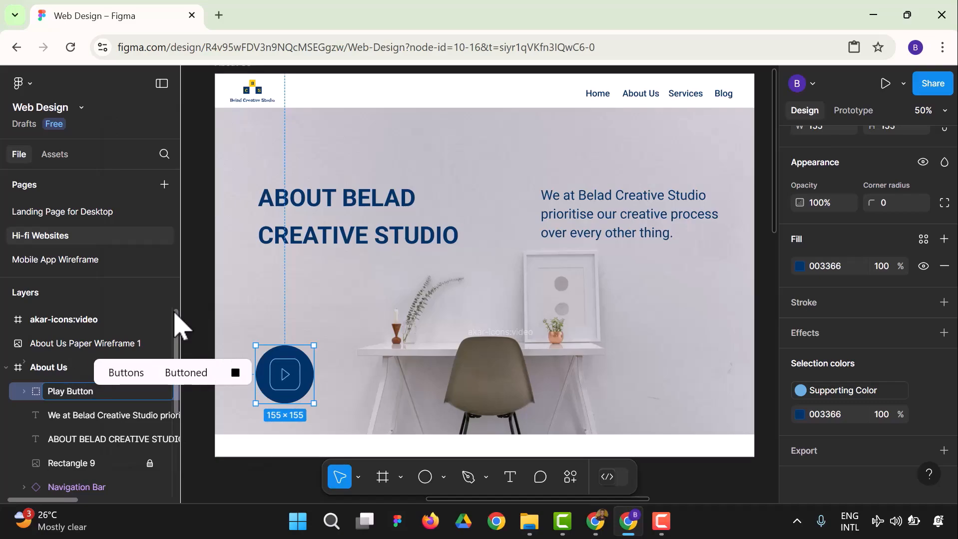
pyautogui.press('Return')
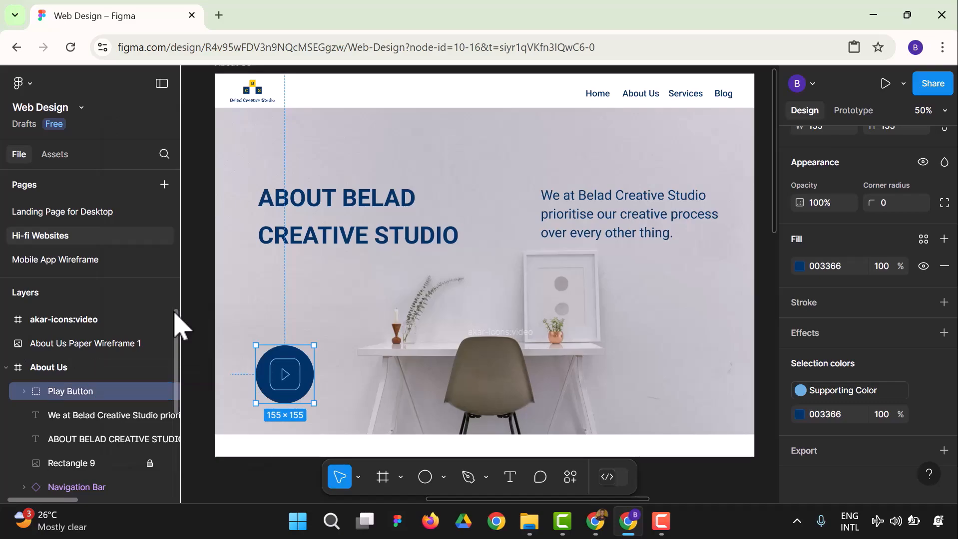
# - Move the Play Button group horizontally to the centre of the hero image, over the chair
pyautogui.click(208, 300)
pyautogui.click(277, 372)
pyautogui.moveTo(306, 384); pyautogui.dragTo(482, 384)
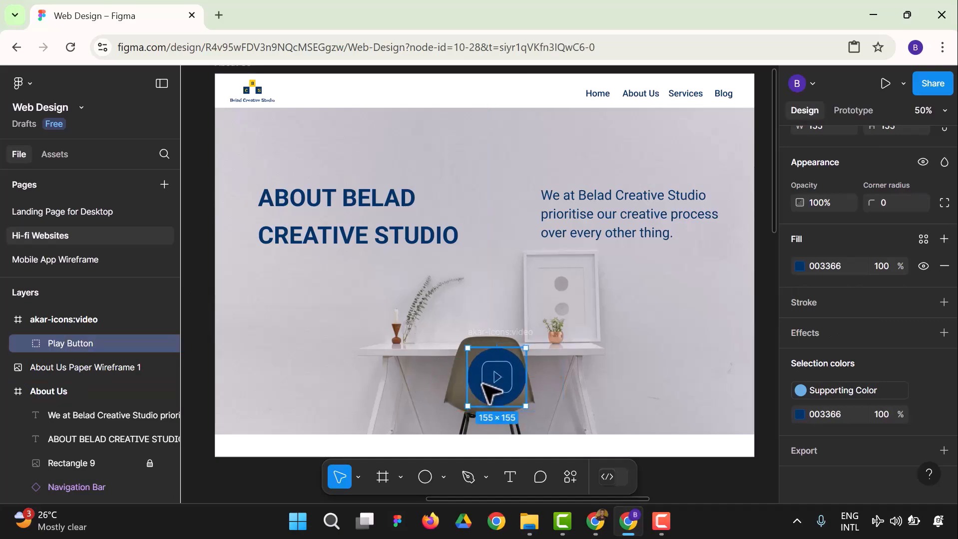
pyautogui.click(612, 356)
# - Flatten the akar-icons:video frame containing the play button into a single vector
pyautogui.scroll(-1, 634, 399)
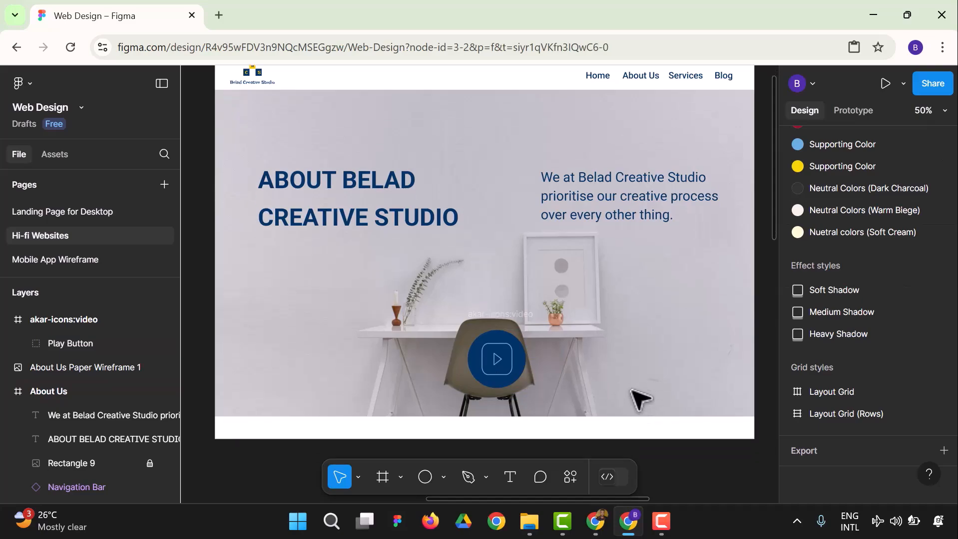
pyautogui.scroll(-1, 639, 400)
pyautogui.click(507, 307)
pyautogui.rightClick(509, 298)
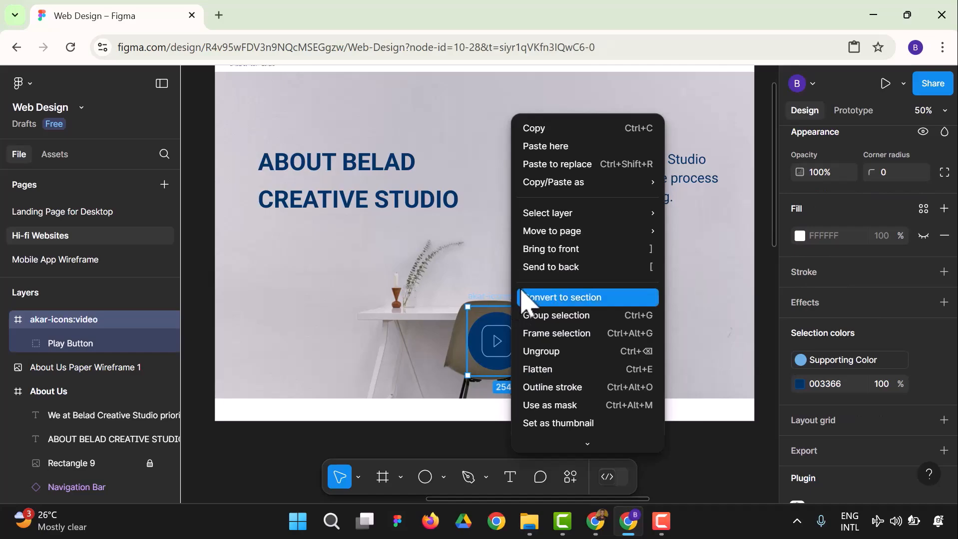
pyautogui.click(572, 371)
pyautogui.click(654, 330)
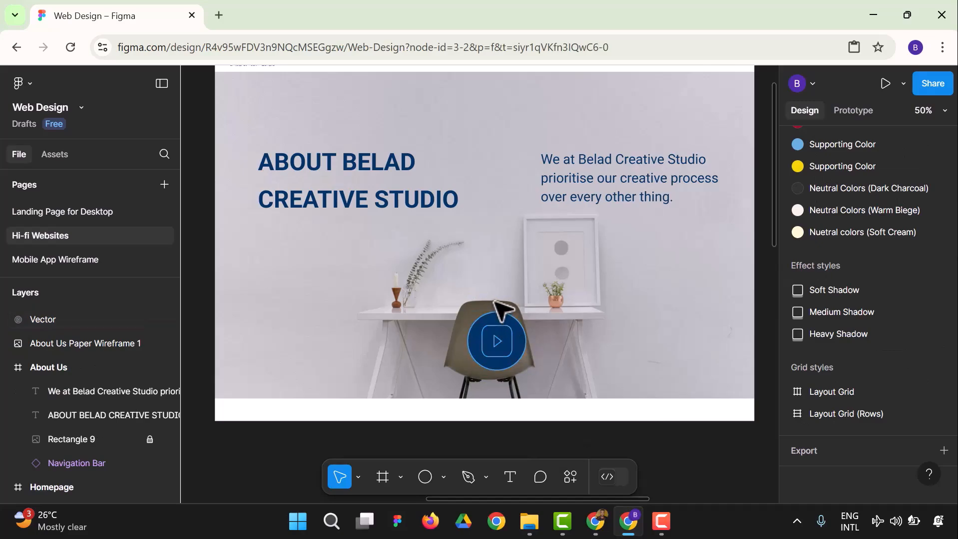
pyautogui.click(515, 352)
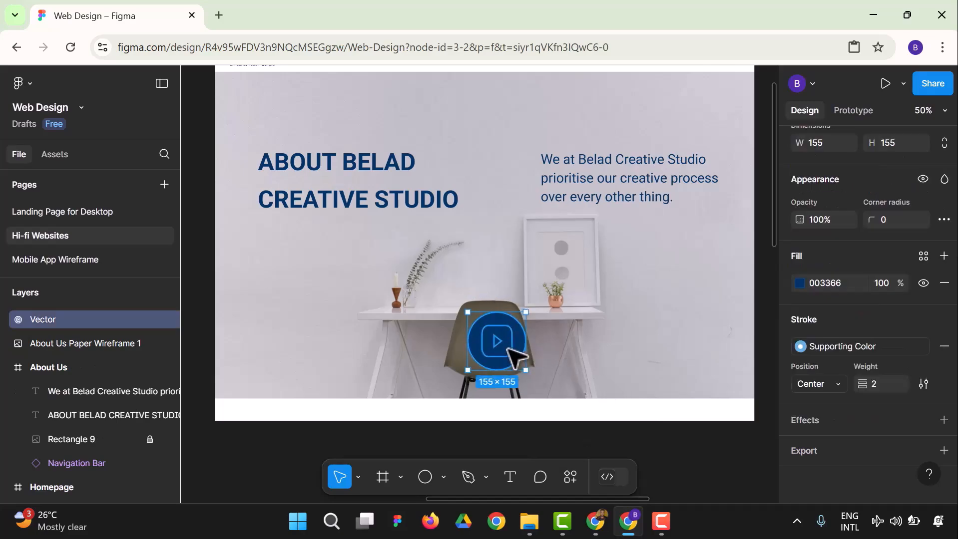
pyautogui.click(668, 408)
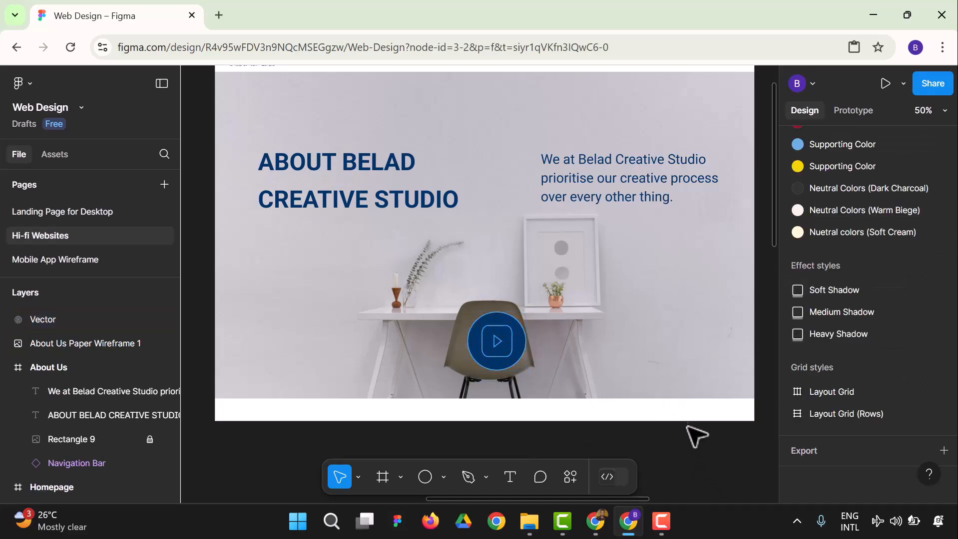
# - Examine the paper wireframe's sections below the hero and compare them with the About Us page and its layers
pyautogui.scroll(-1, 699, 407)
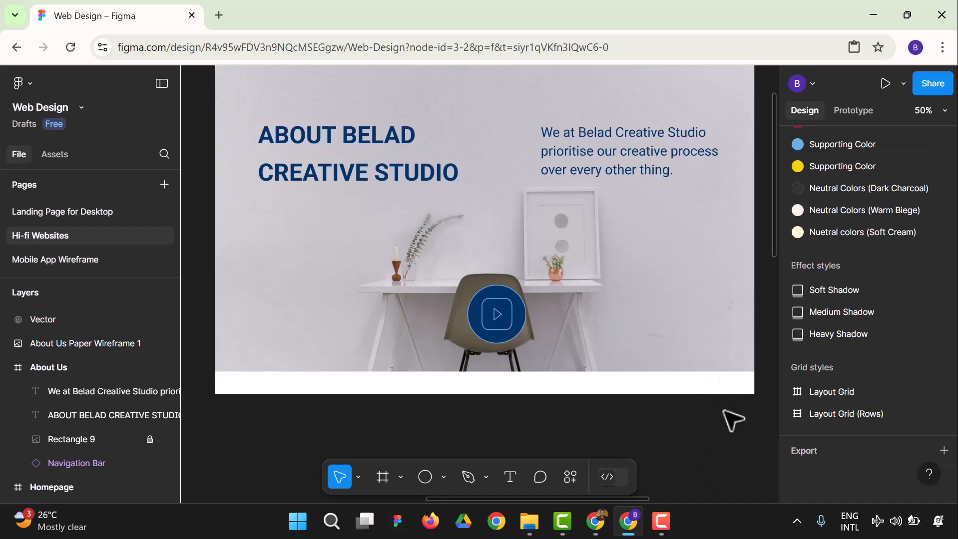
pyautogui.hscroll(5, 642, 504)
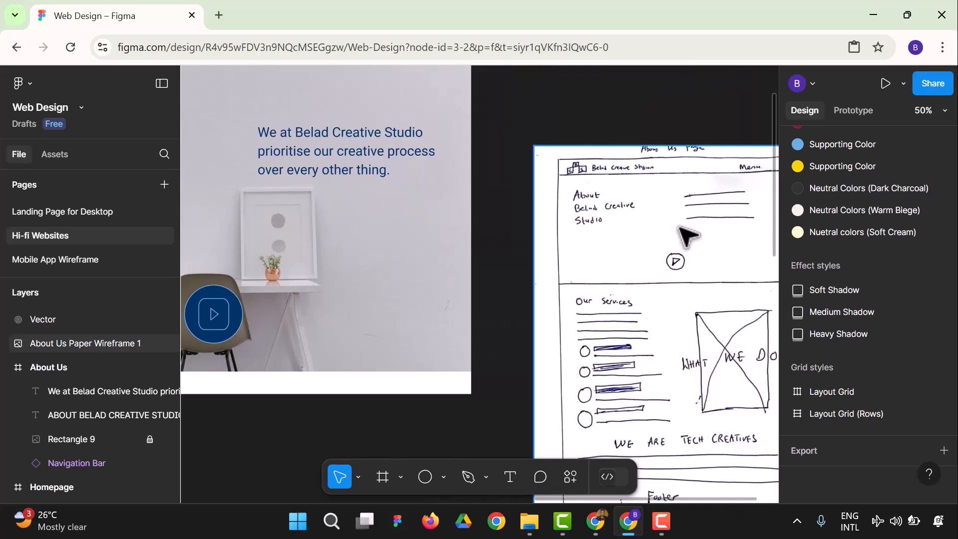
pyautogui.scroll(-1, 710, 330)
pyautogui.scroll(-6, 714, 339)
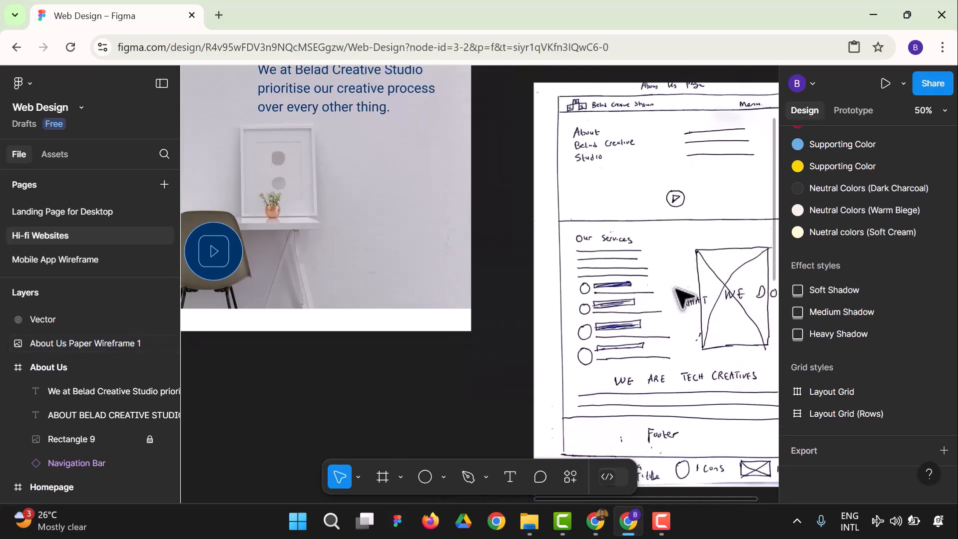
pyautogui.scroll(-1, 693, 353)
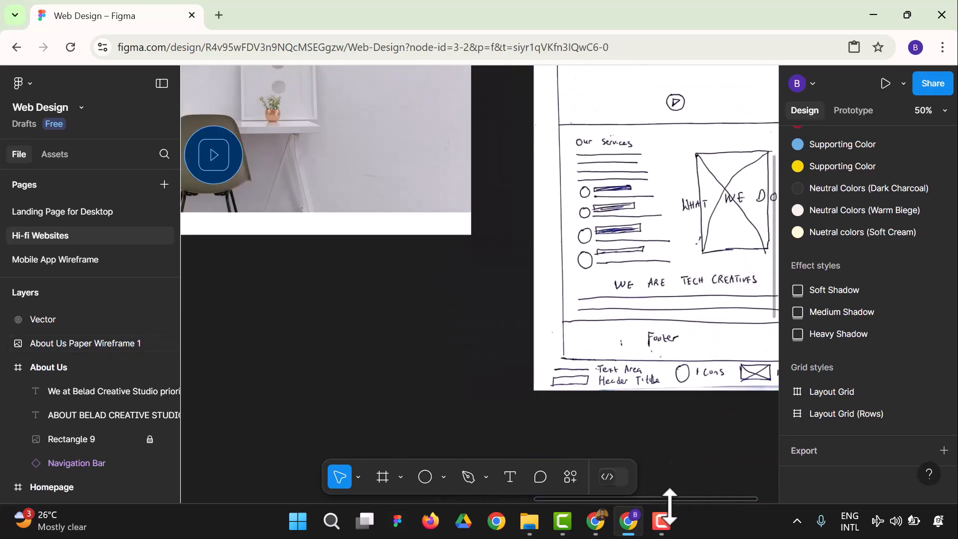
pyautogui.moveTo(694, 502); pyautogui.dragTo(600, 497)
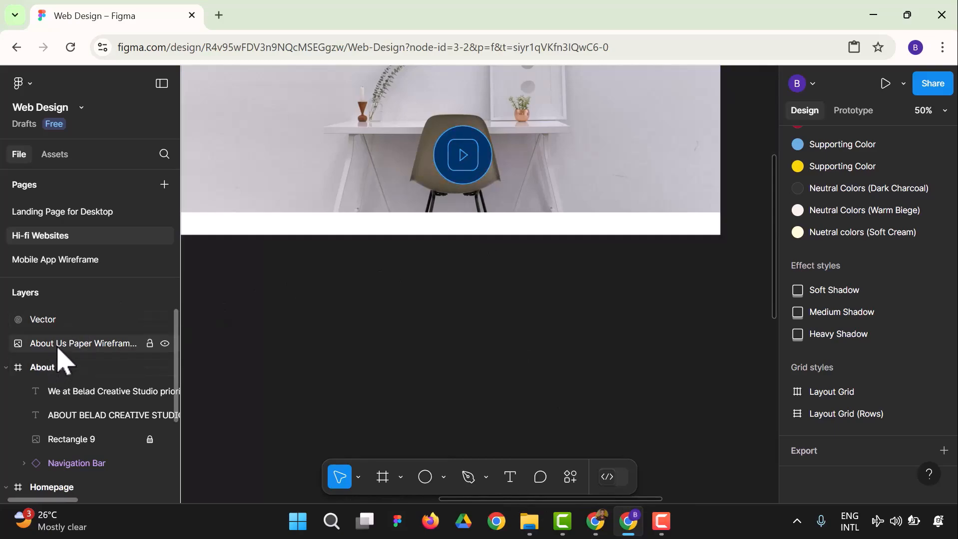
pyautogui.scroll(5, 650, 328)
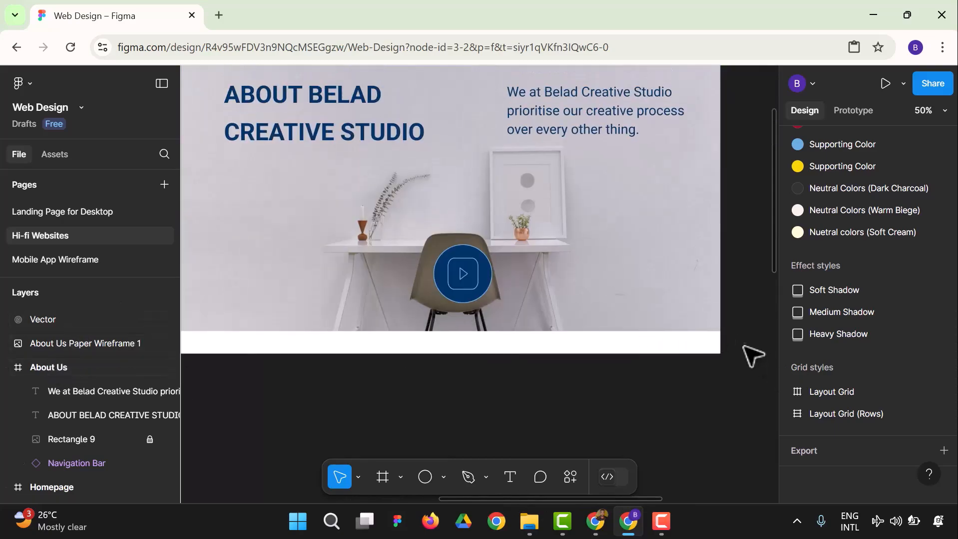
pyautogui.moveTo(743, 336); pyautogui.dragTo(699, 305)
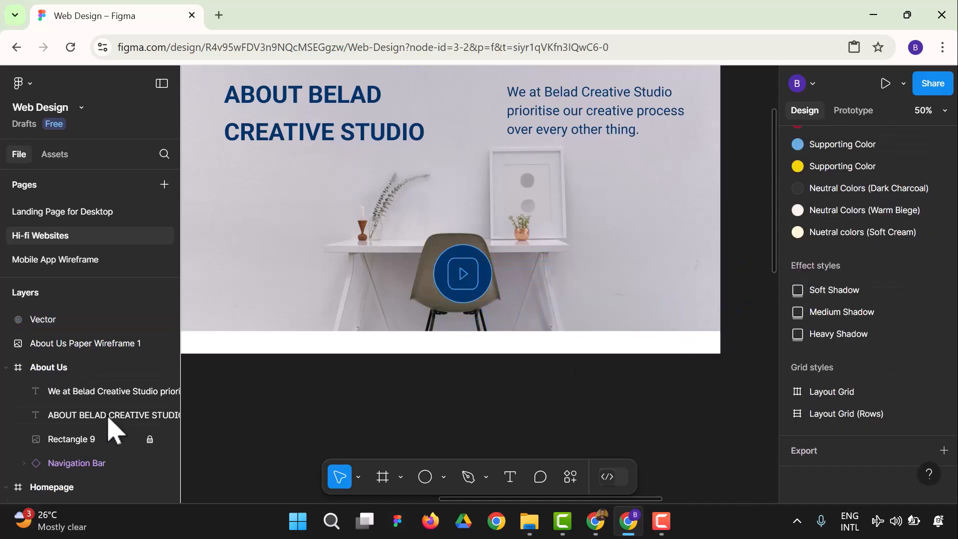
pyautogui.scroll(-3, 45, 380)
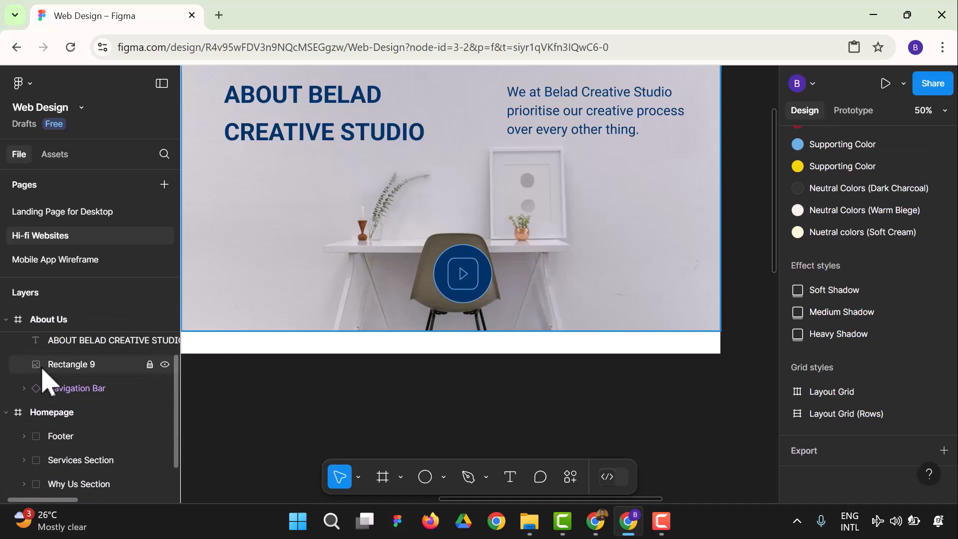
pyautogui.scroll(3, 45, 380)
# - Group the hero's two text layers, Rectangle 9, the play button vector and the About Us Paper Wireframe 1 image
pyautogui.moveTo(735, 336); pyautogui.dragTo(433, 252)
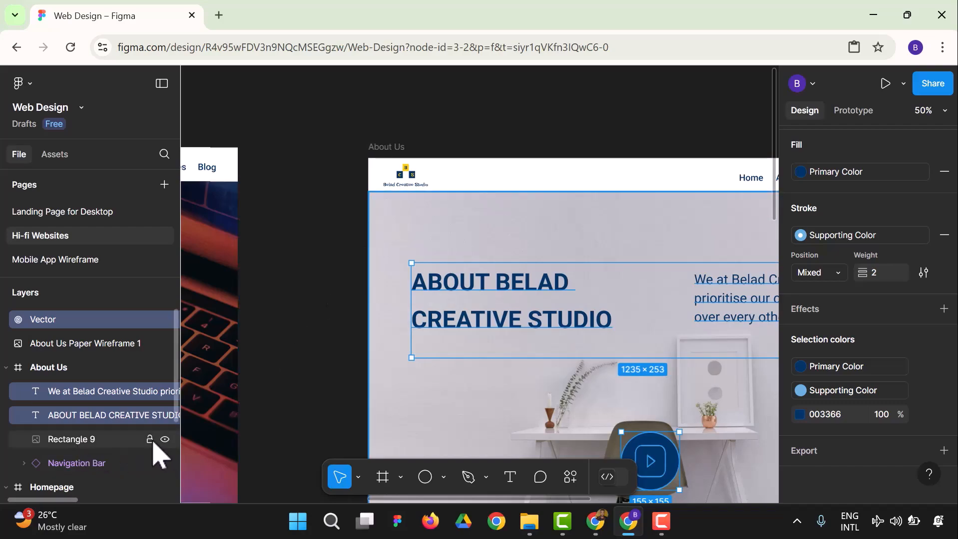
pyautogui.click(98, 440)
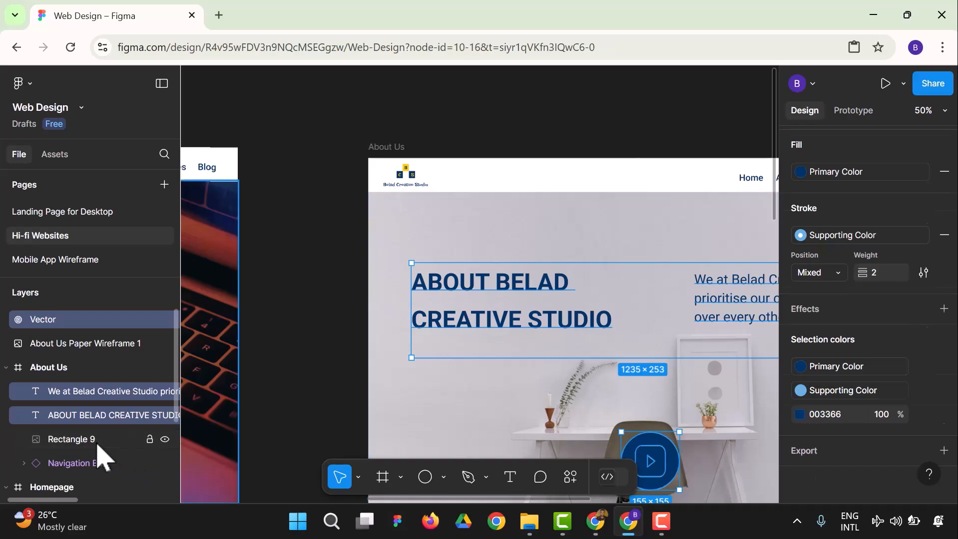
pyautogui.keyDown('shift'); pyautogui.click(98, 416); pyautogui.keyUp('shift')
pyautogui.keyDown('shift'); pyautogui.click(97, 393); pyautogui.keyUp('shift')
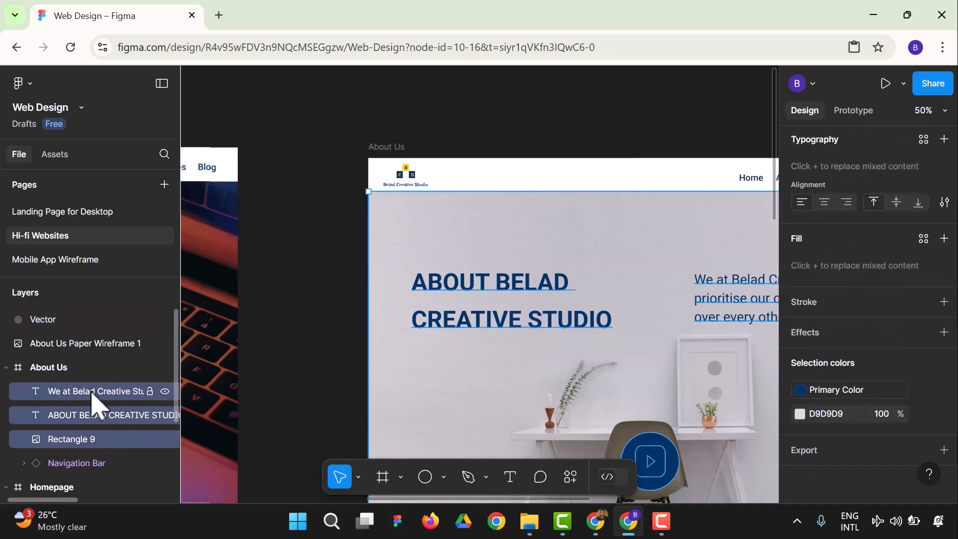
pyautogui.keyDown('shift'); pyautogui.click(79, 346); pyautogui.keyUp('shift')
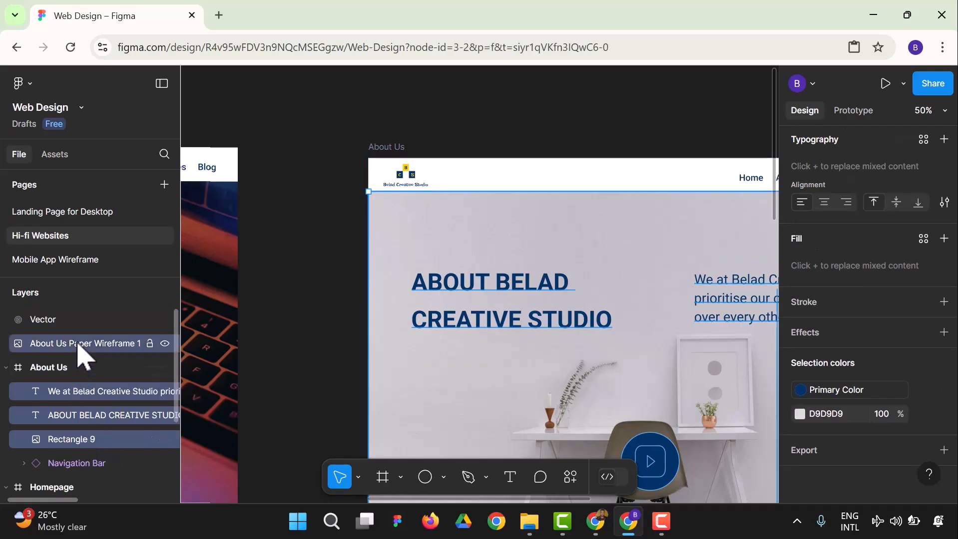
pyautogui.keyDown('shift'); pyautogui.click(52, 321); pyautogui.keyUp('shift')
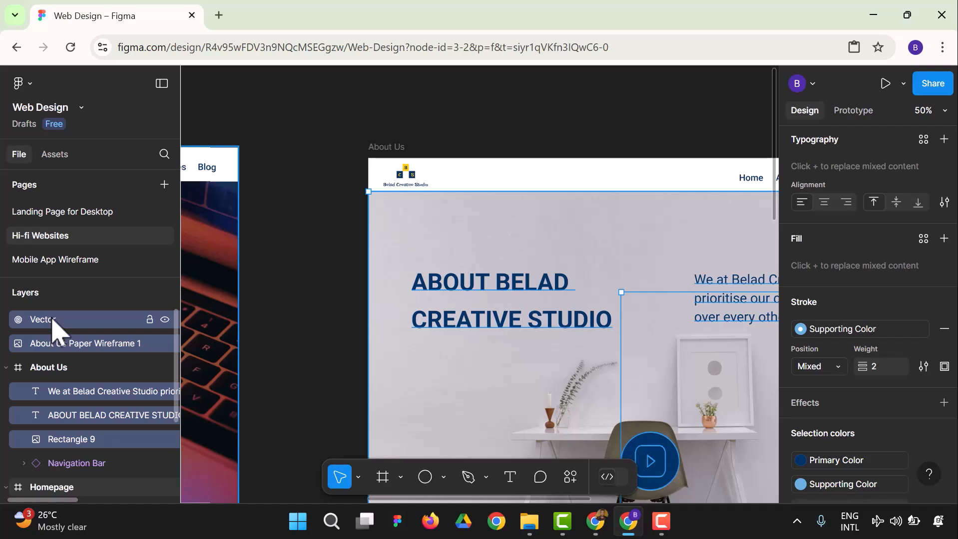
pyautogui.hotkey('ctrl', 'g')
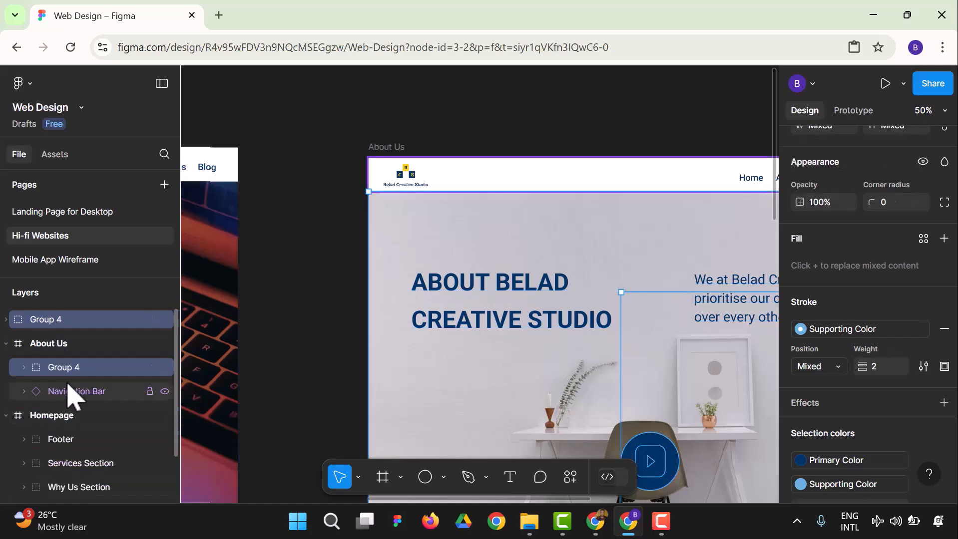
# - Rename both selected groups About Us Header
pyautogui.rightClick(73, 373)
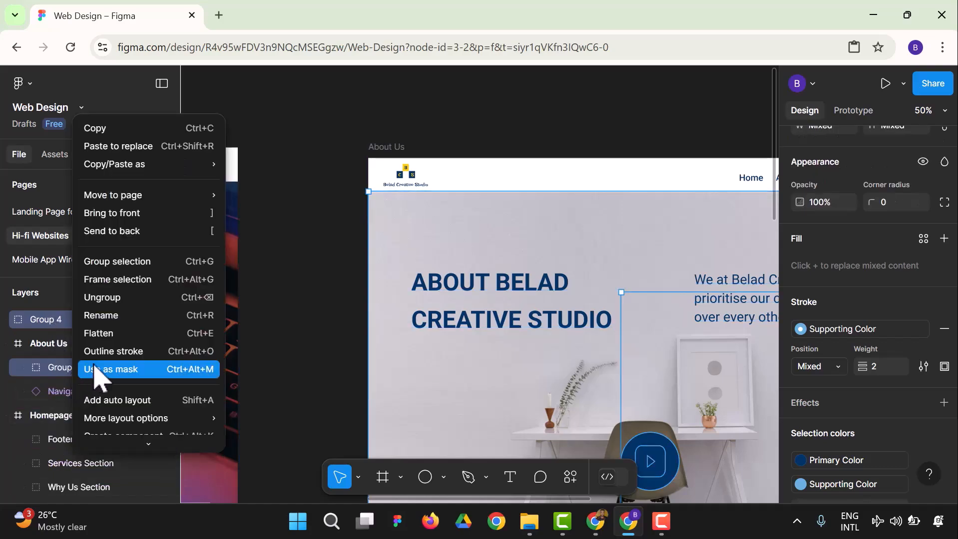
pyautogui.click(125, 316)
pyautogui.write('About ')
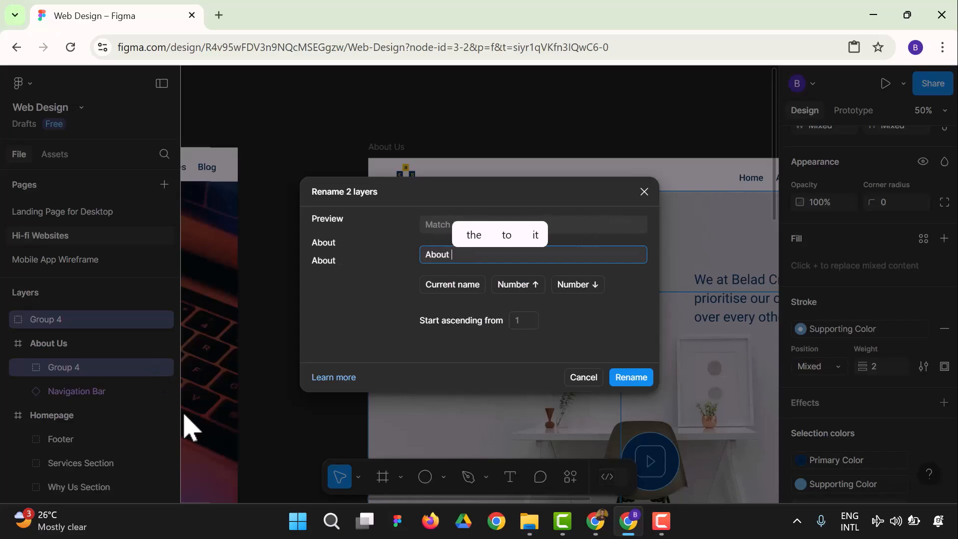
pyautogui.write('Us Hea')
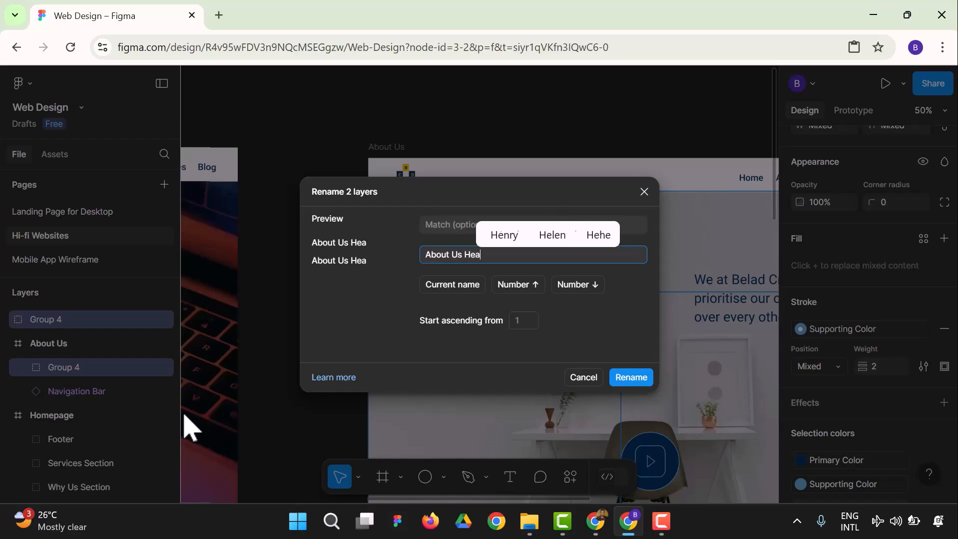
pyautogui.write('der')
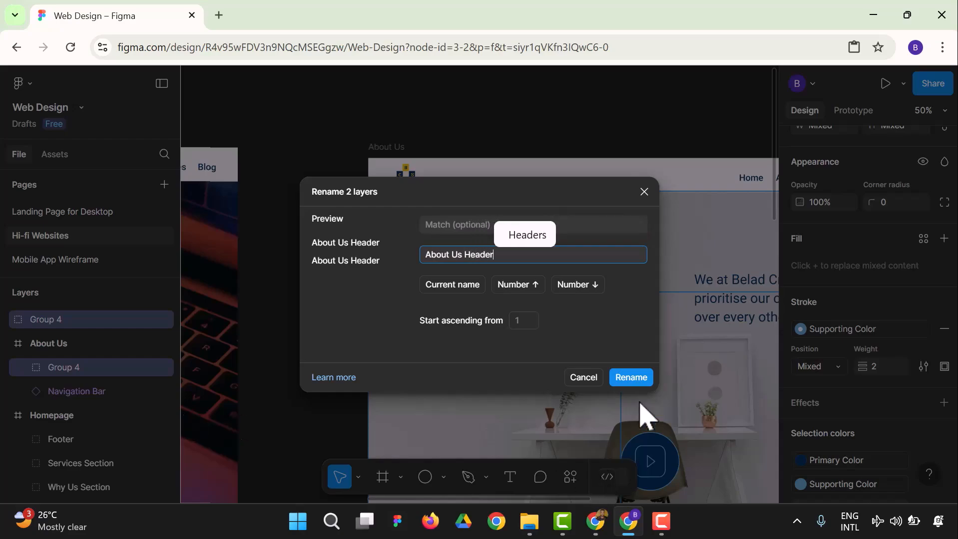
pyautogui.click(637, 382)
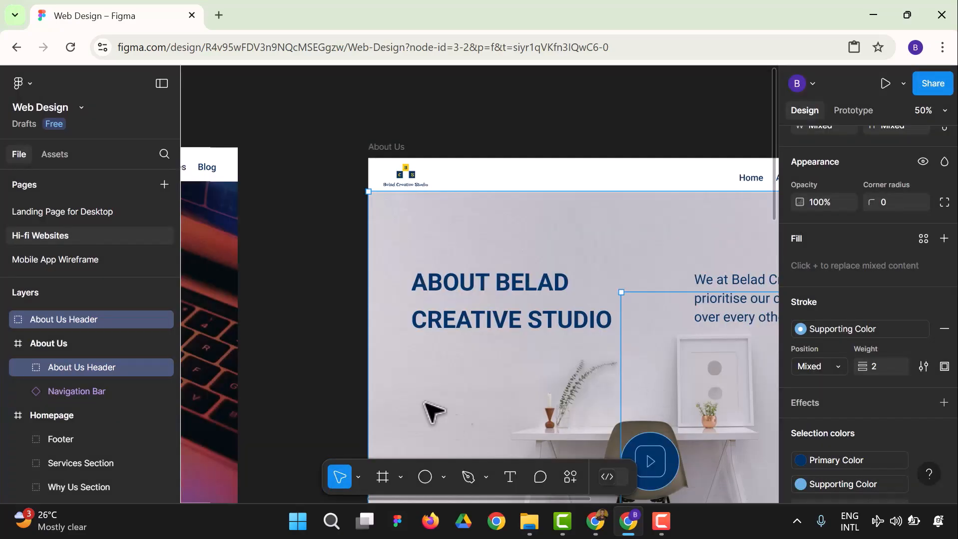
# - Fit all the page's designs in view and select the loose About Us Header group containing the paper wireframe
pyautogui.scroll(-1, 465, 350)
pyautogui.click(942, 113)
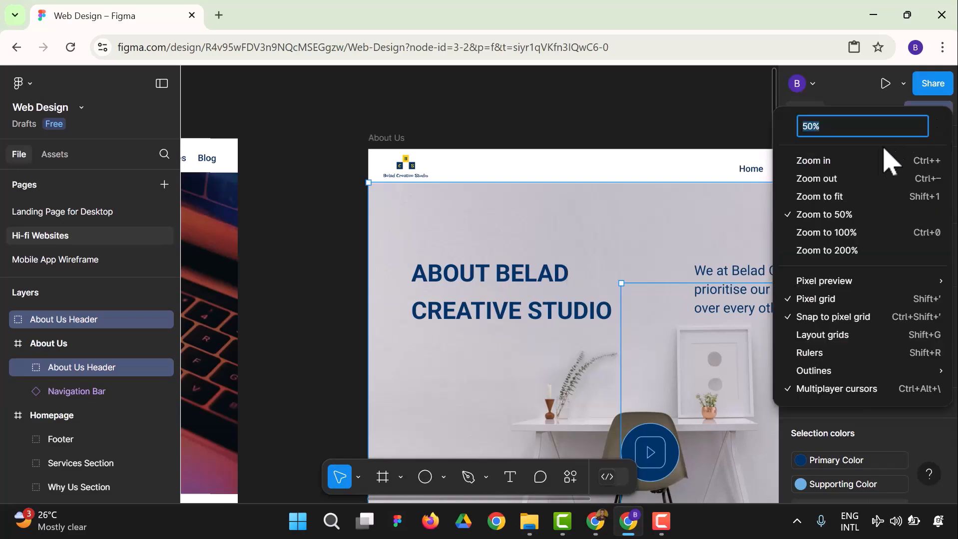
pyautogui.click(850, 196)
pyautogui.click(632, 361)
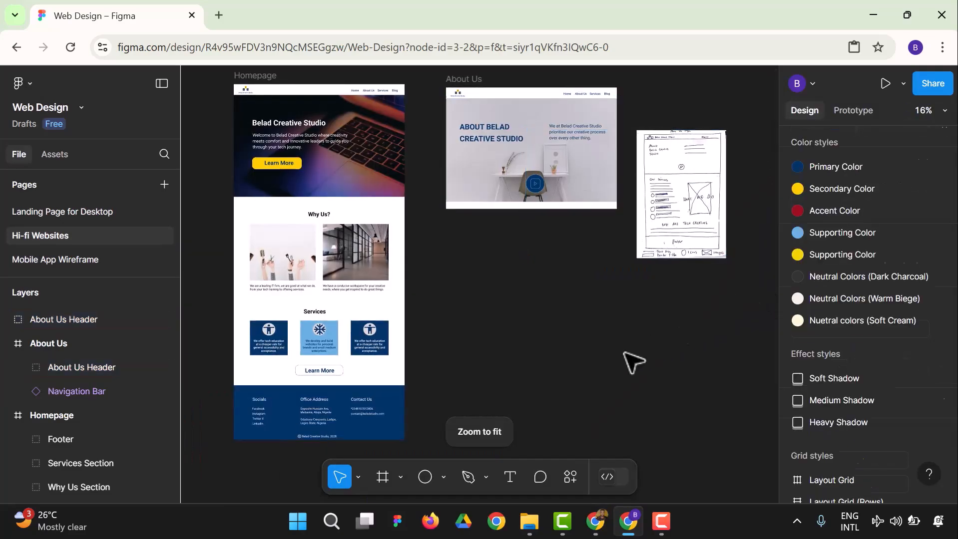
pyautogui.click(670, 177)
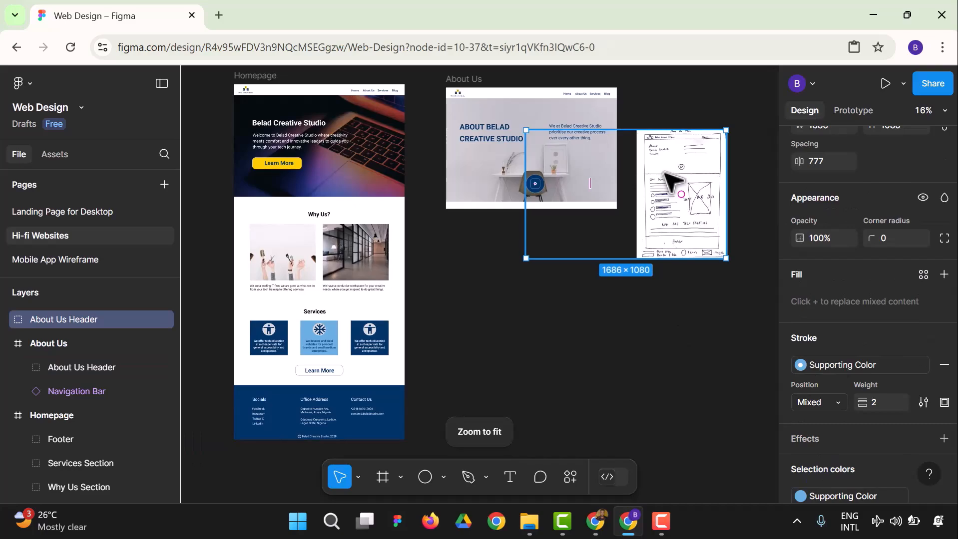
pyautogui.click(644, 310)
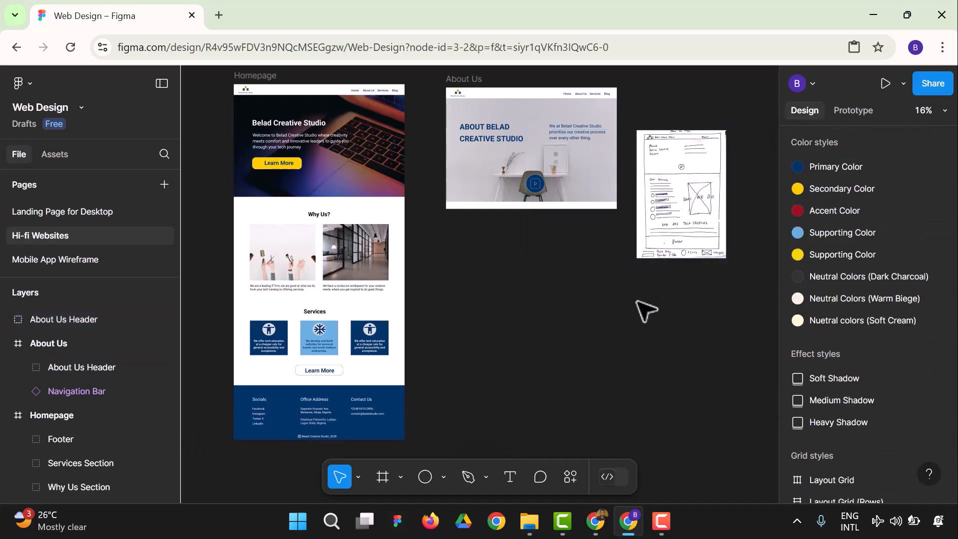
pyautogui.click(685, 226)
pyautogui.click(652, 357)
pyautogui.moveTo(686, 222); pyautogui.dragTo(701, 262)
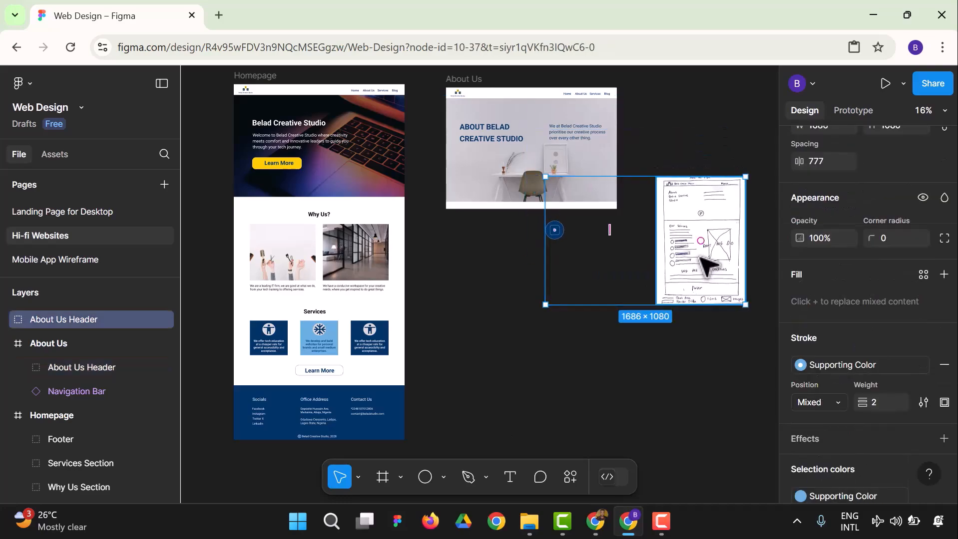
pyautogui.hotkey('ctrl', 'z')
pyautogui.hotkey('ctrl', 'z')
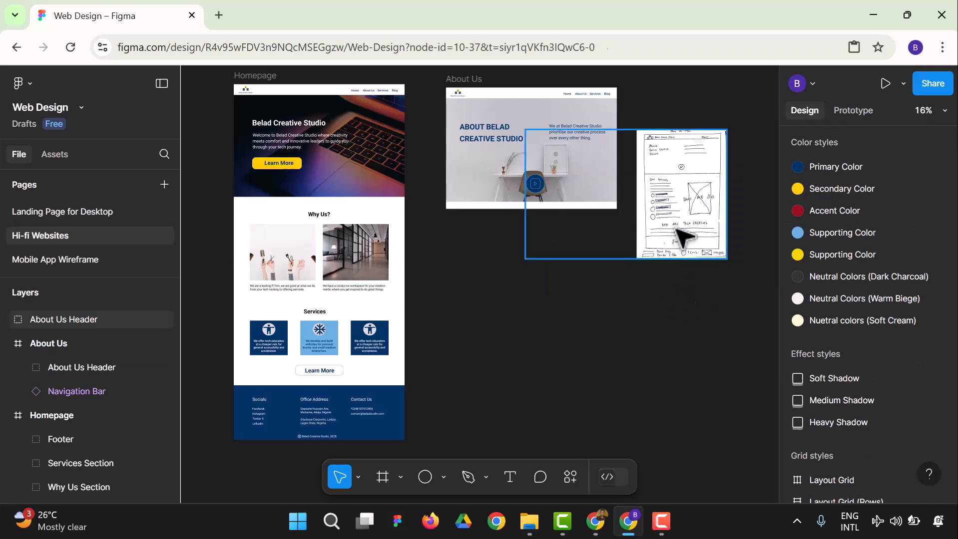
pyautogui.moveTo(682, 240); pyautogui.dragTo(692, 265)
# - Undo the move, naming and grouping that combined the hero layers with the paper wireframe image, then check the wireframe and play button are separately selectable
pyautogui.hotkey('ctrl', 'z')
pyautogui.hotkey('ctrl', 'z')
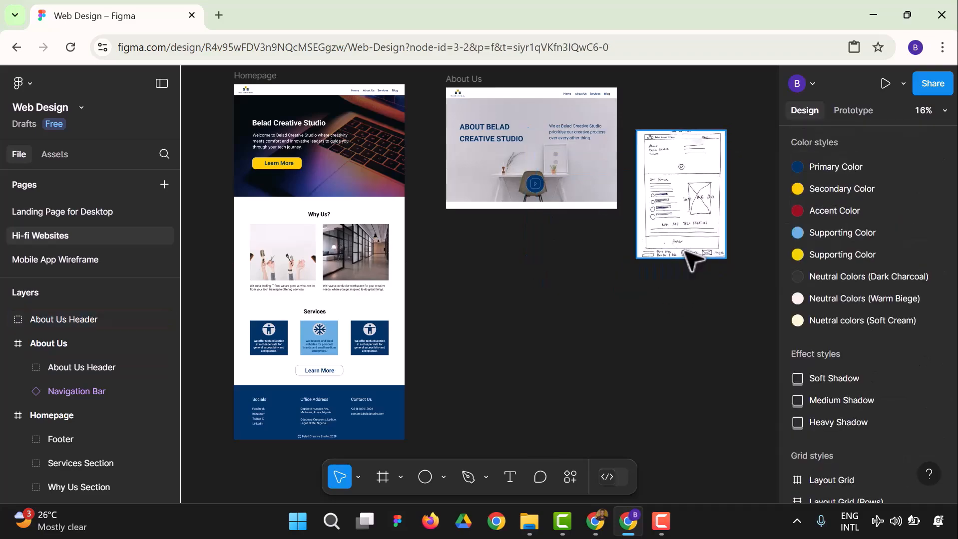
pyautogui.hotkey('ctrl', 'z')
pyautogui.click(677, 364)
pyautogui.click(712, 242)
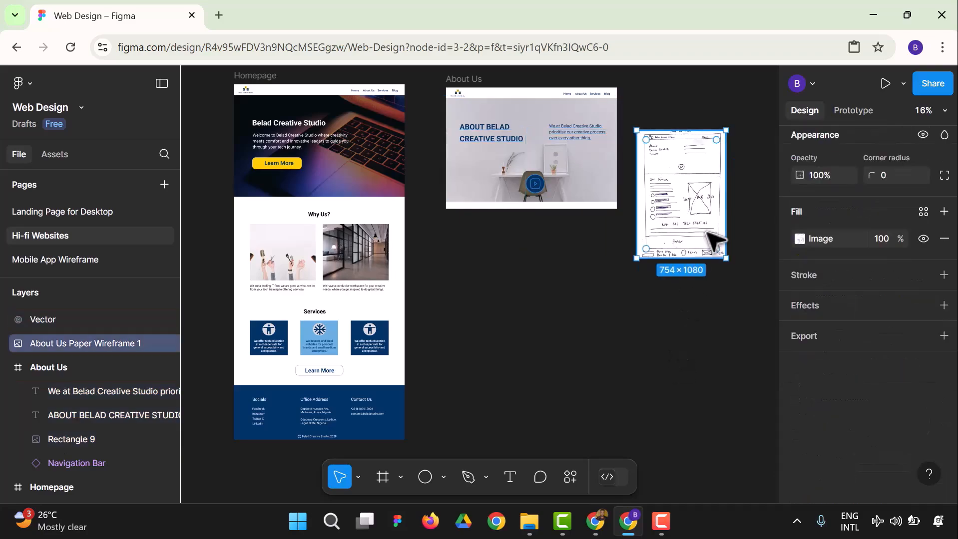
pyautogui.click(620, 243)
pyautogui.click(536, 185)
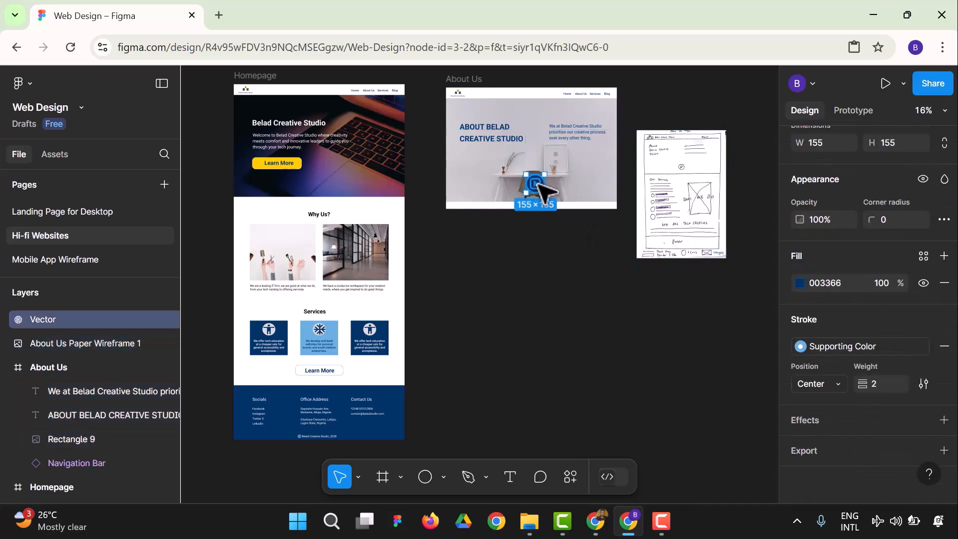
# - Move the About Us Paper Wireframe 1 image farther away from the About Us page to clear space around the hero
pyautogui.click(617, 293)
pyautogui.moveTo(686, 245); pyautogui.dragTo(744, 235)
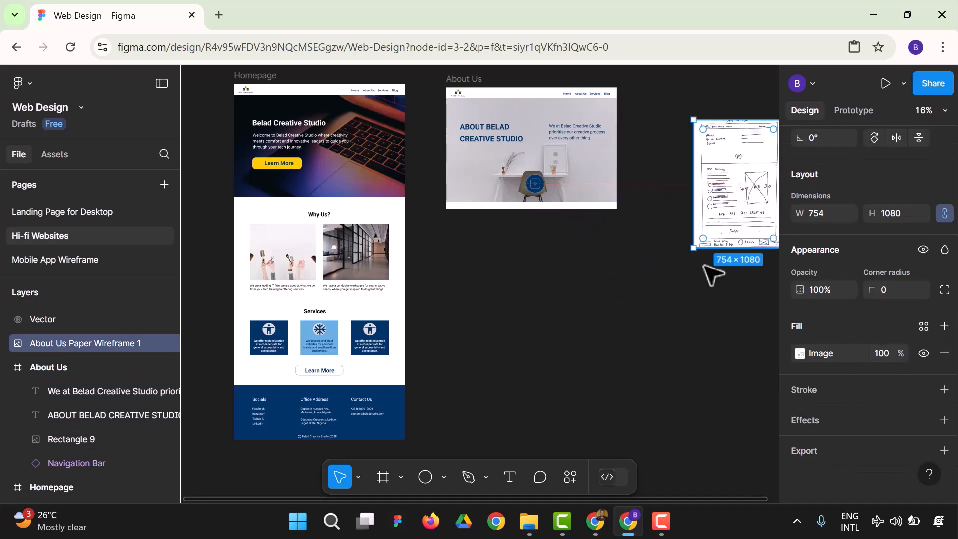
pyautogui.click(627, 243)
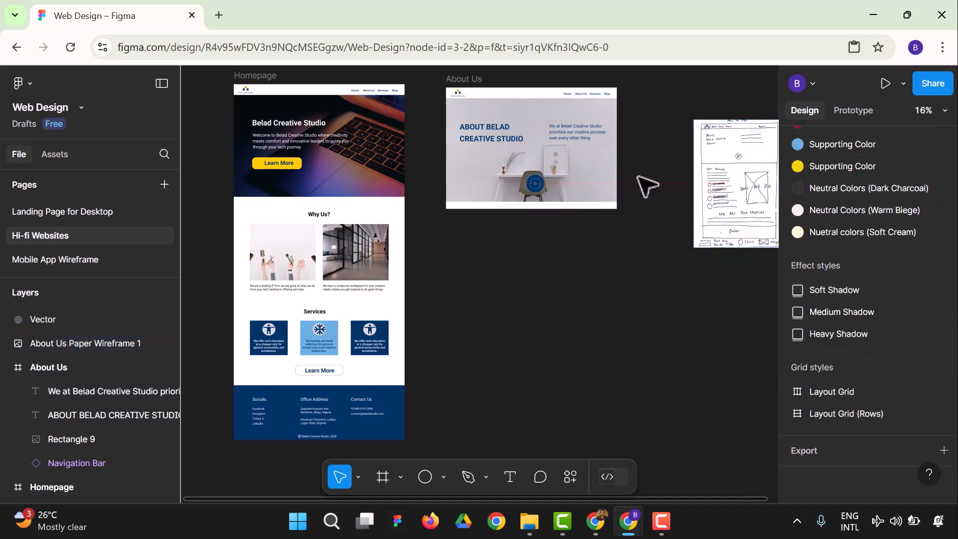
# - Group the hero's two text layers, Rectangle 9 and the play button vector without the paper wireframe image
pyautogui.click(596, 189)
pyautogui.click(649, 207)
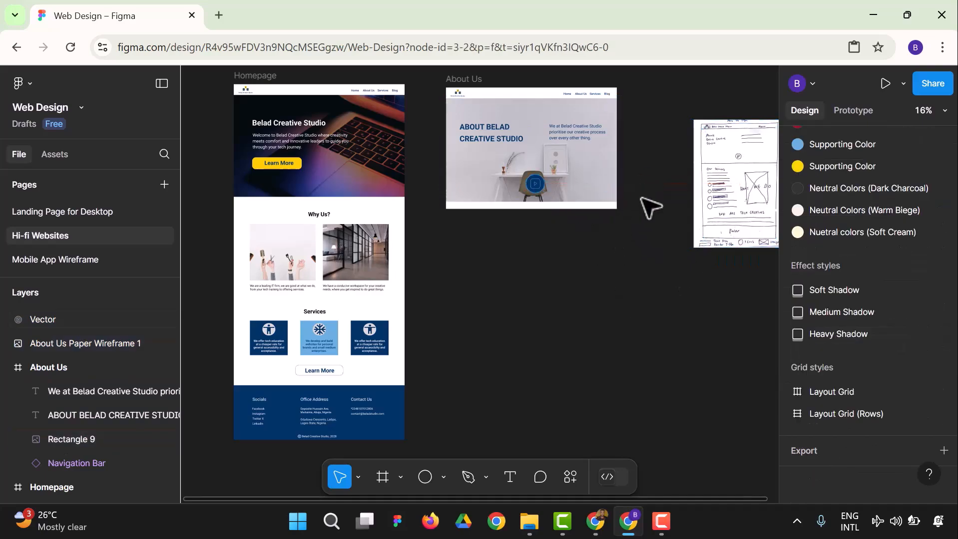
pyautogui.moveTo(643, 198); pyautogui.dragTo(451, 108)
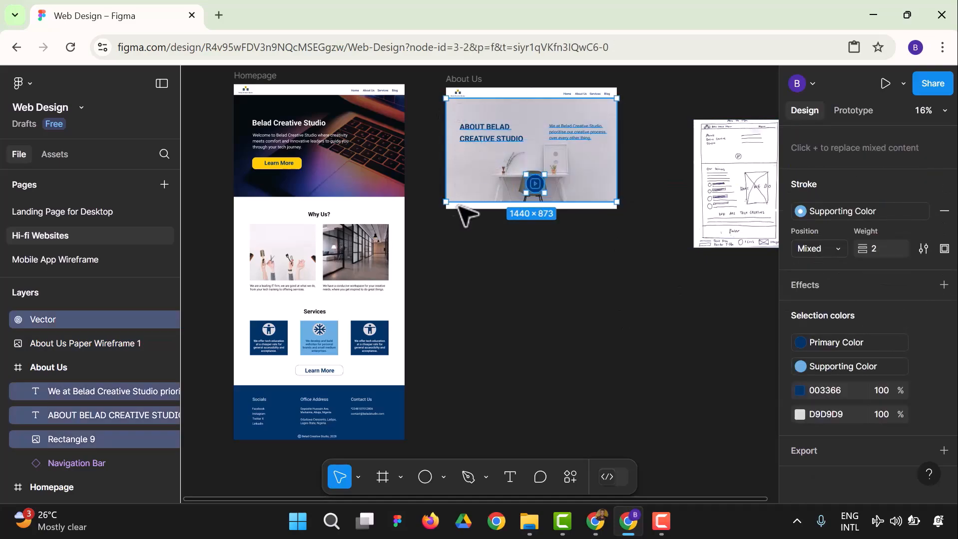
pyautogui.hotkey('ctrl', 'g')
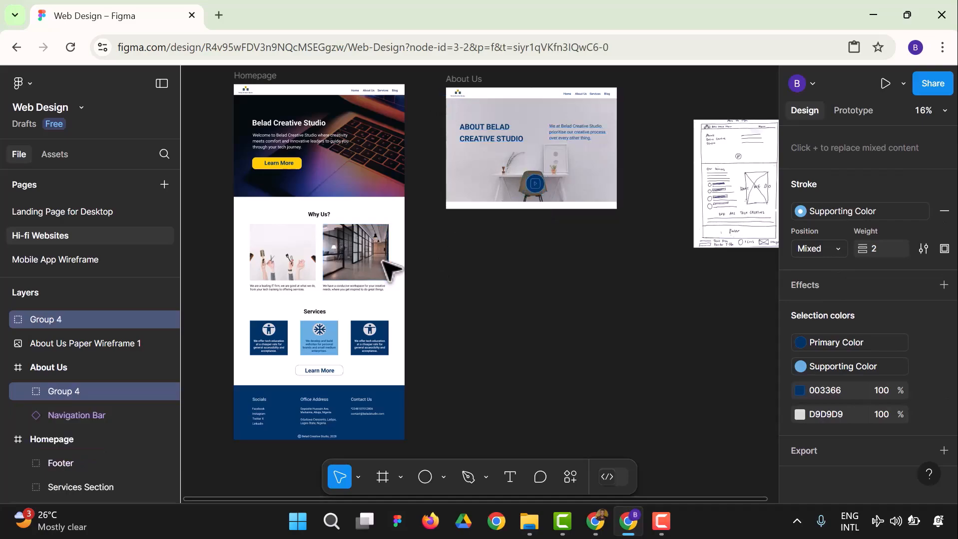
pyautogui.rightClick(72, 322)
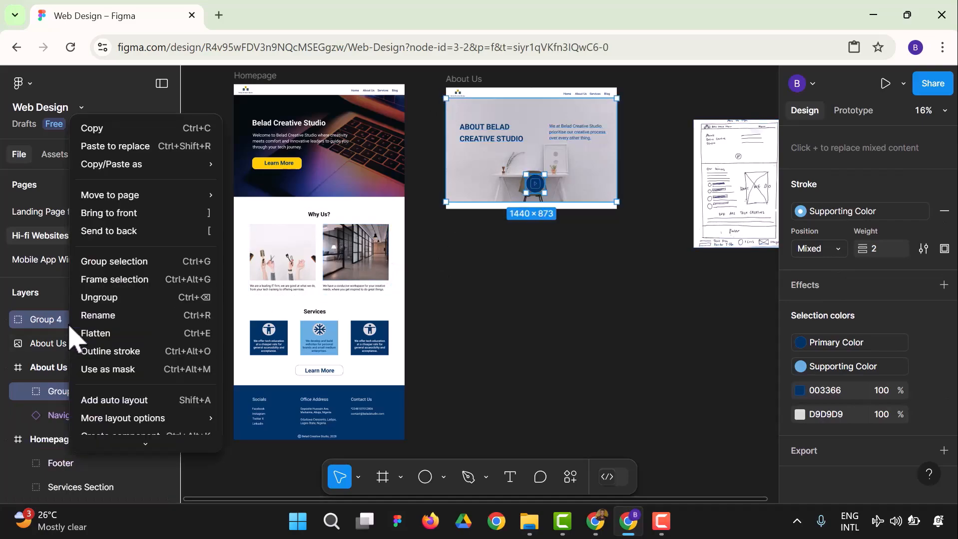
pyautogui.click(140, 323)
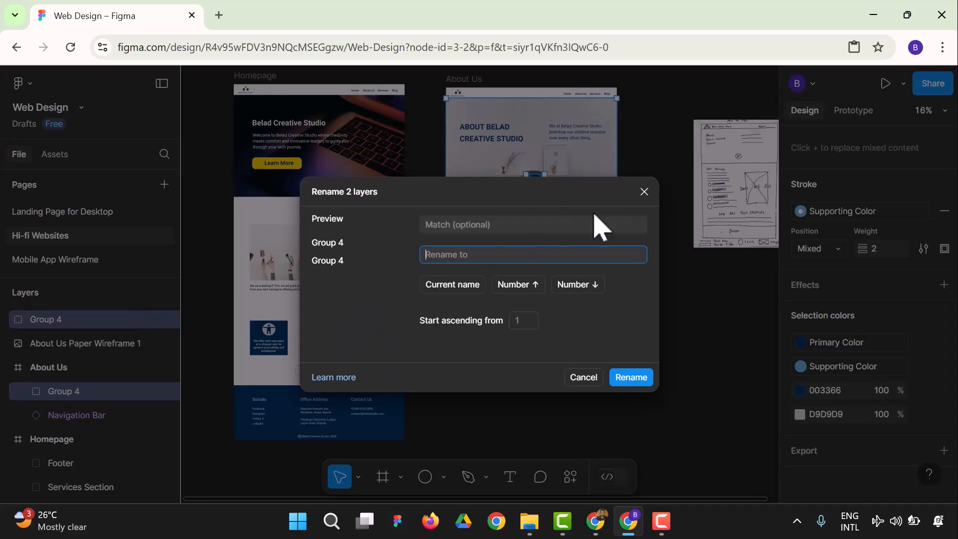
pyautogui.click(644, 192)
pyautogui.click(645, 193)
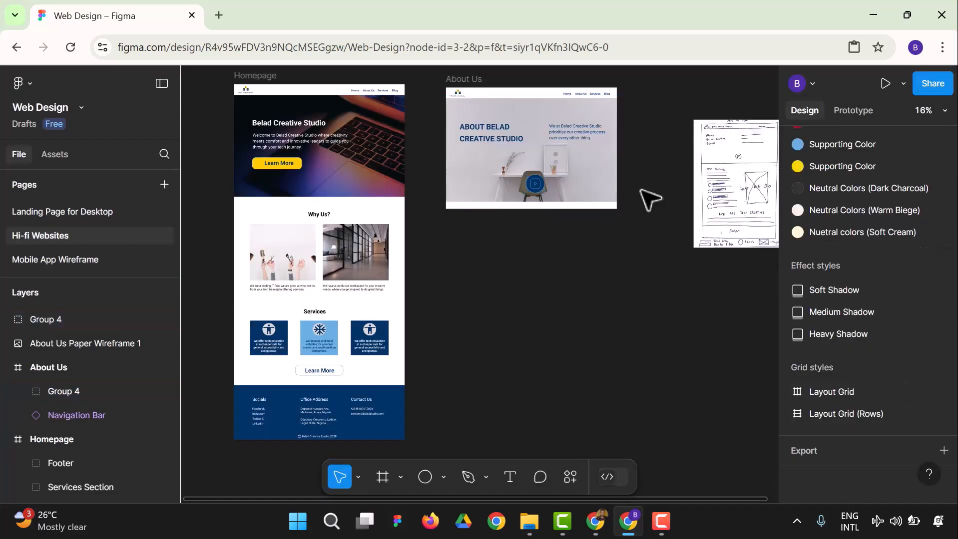
pyautogui.moveTo(641, 192); pyautogui.dragTo(454, 109)
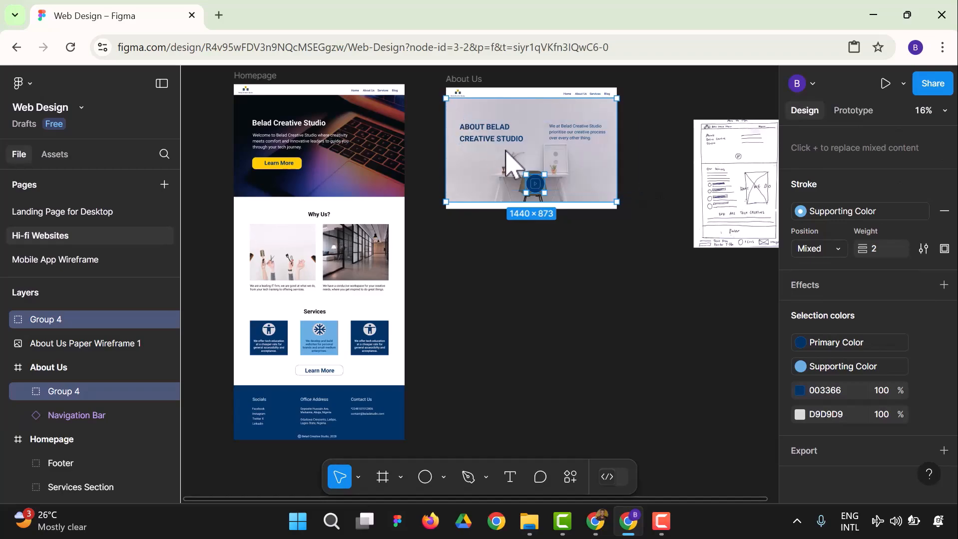
pyautogui.hotkey('ctrl', 'g')
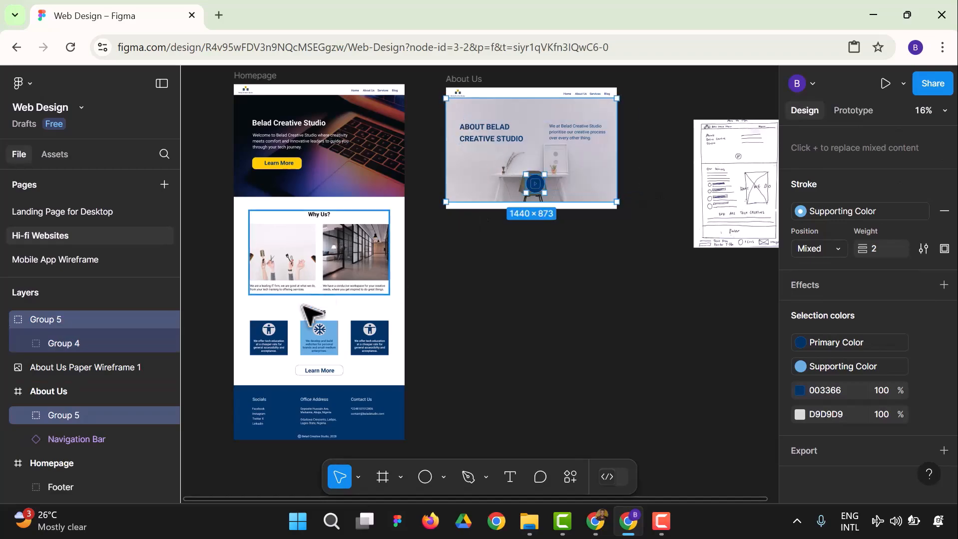
pyautogui.hotkey('ctrl', 'z')
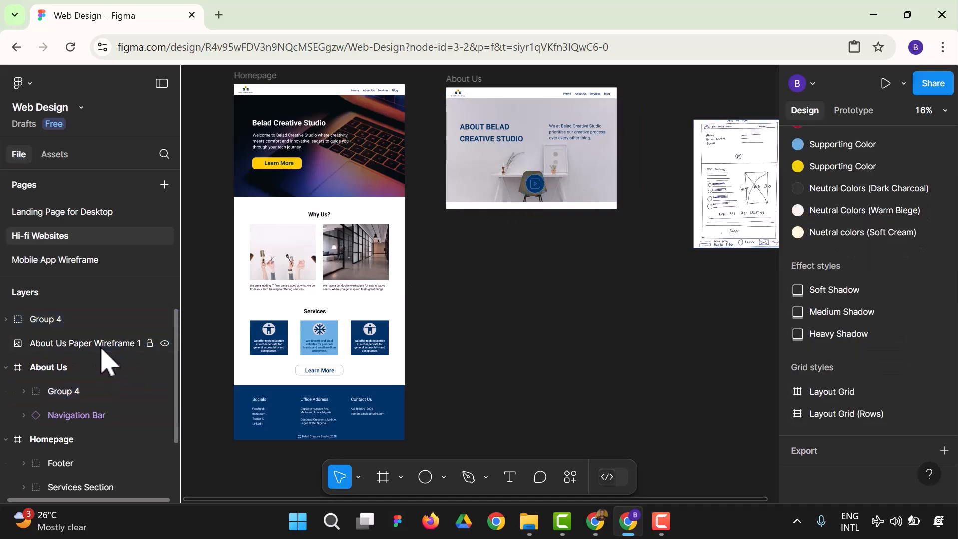
# - Frame the hero background, texts and play button by applying Frame selection to both Group 4 layers
pyautogui.moveTo(643, 207); pyautogui.dragTo(454, 122)
pyautogui.moveTo(443, 108); pyautogui.dragTo(439, 100)
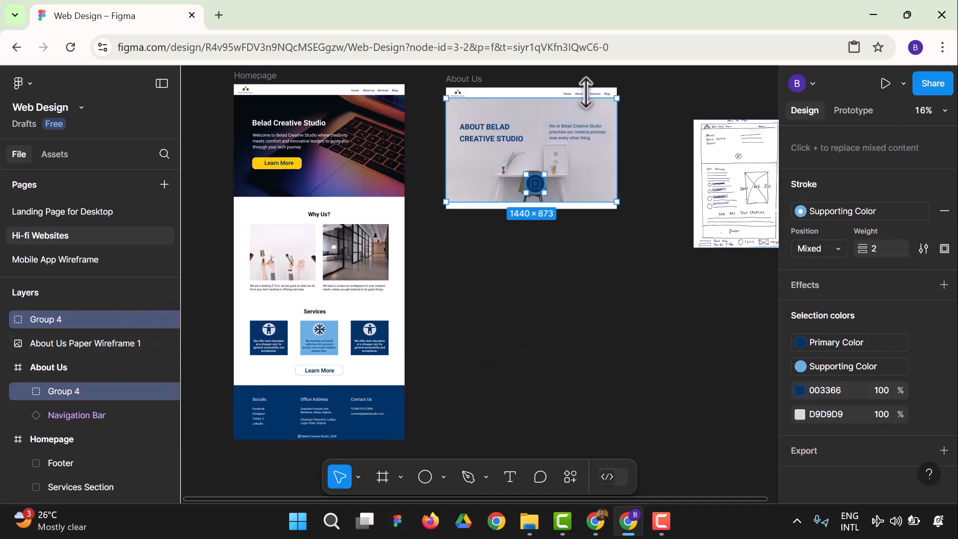
pyautogui.rightClick(553, 141)
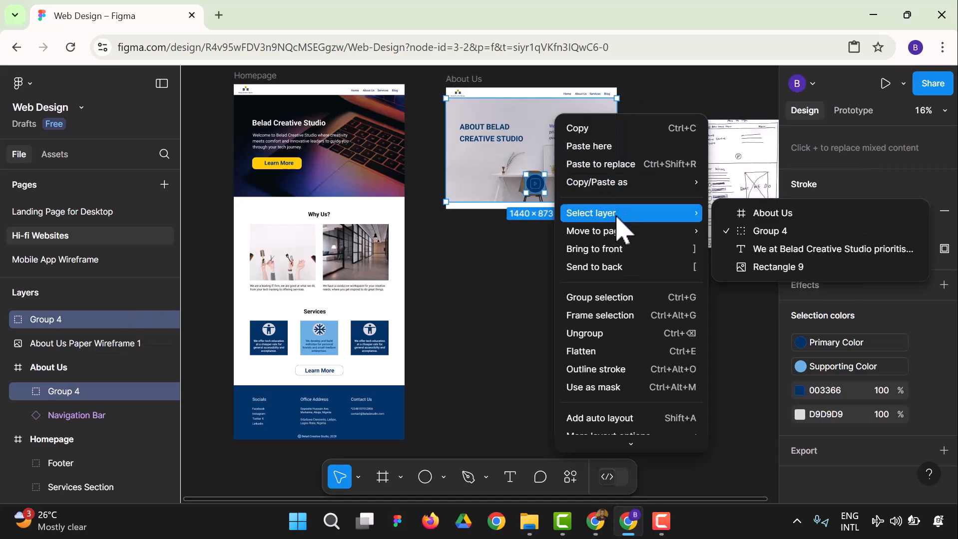
pyautogui.click(636, 327)
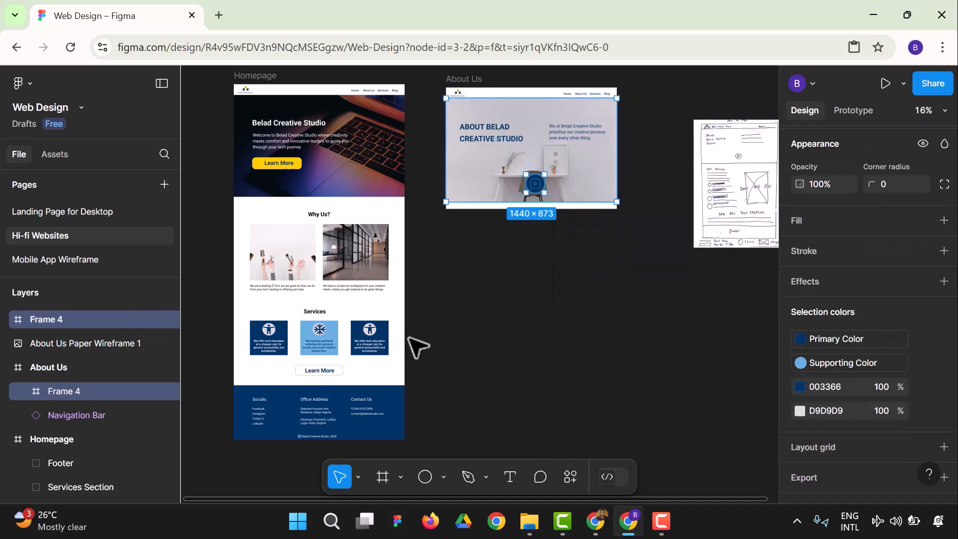
# - Rename both Frame 4 layers About Us Heroes
pyautogui.rightClick(95, 340)
pyautogui.click(135, 317)
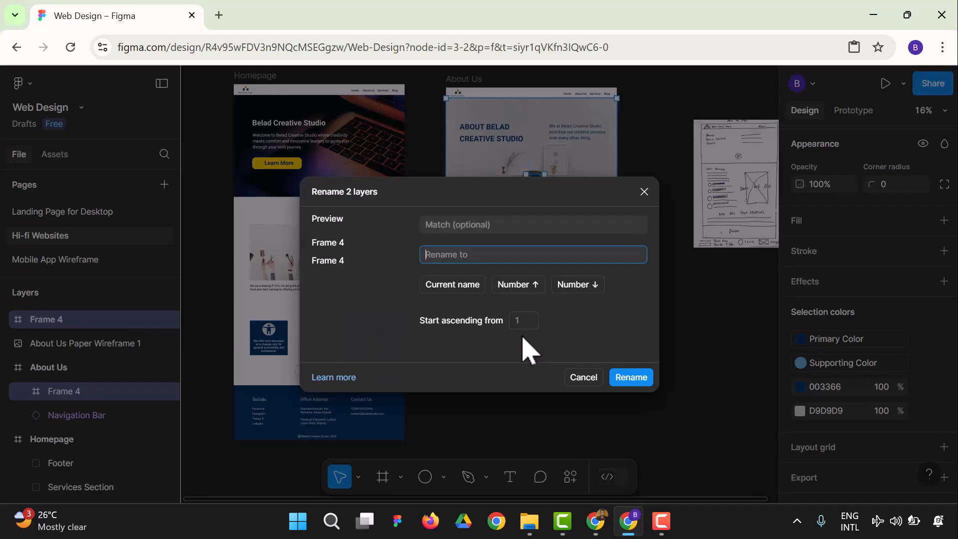
pyautogui.write('Abo')
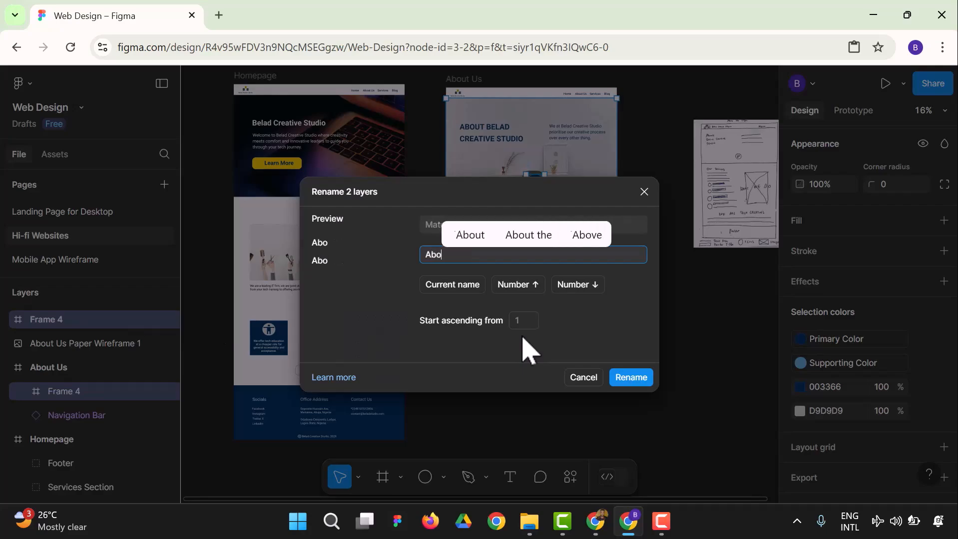
pyautogui.write('ut Us Heros')
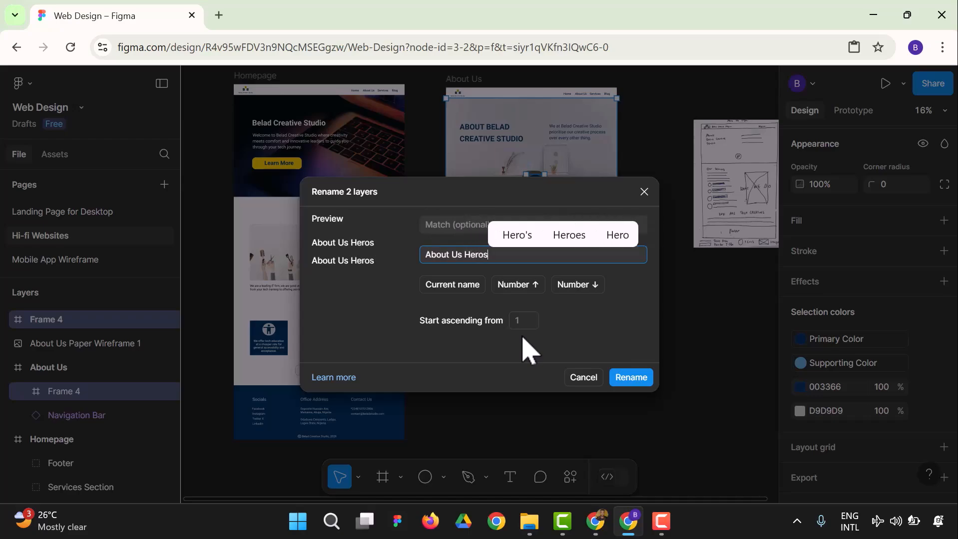
pyautogui.press('BackSpace')
pyautogui.write('es')
pyautogui.click(657, 380)
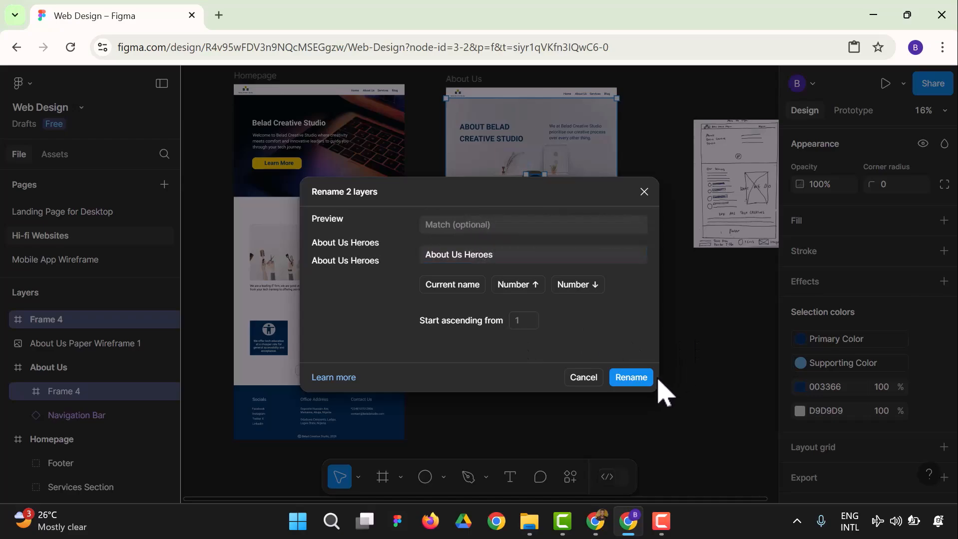
pyautogui.click(631, 379)
pyautogui.click(646, 376)
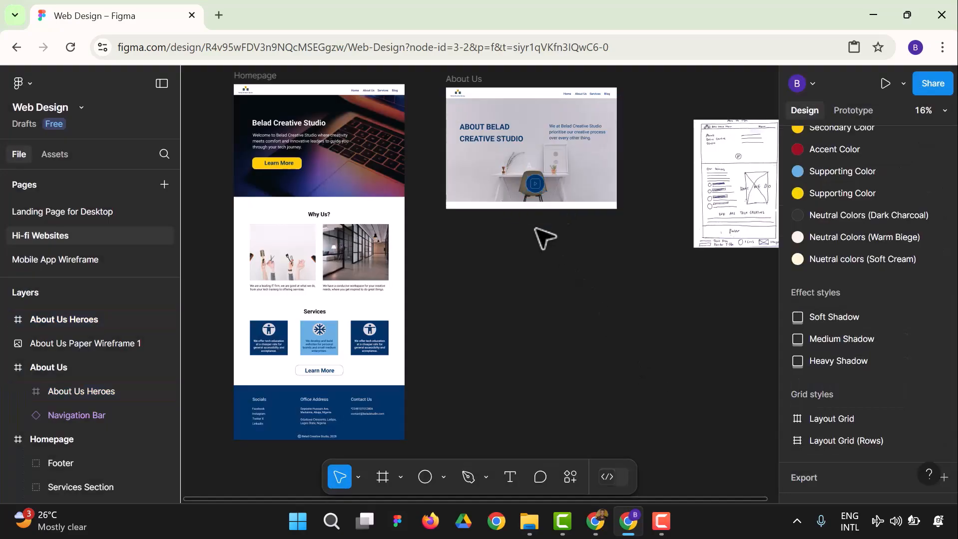
# - Extend the About Us frame downward to about 2972 px tall, level with the Homepage's lower edge
pyautogui.click(73, 369)
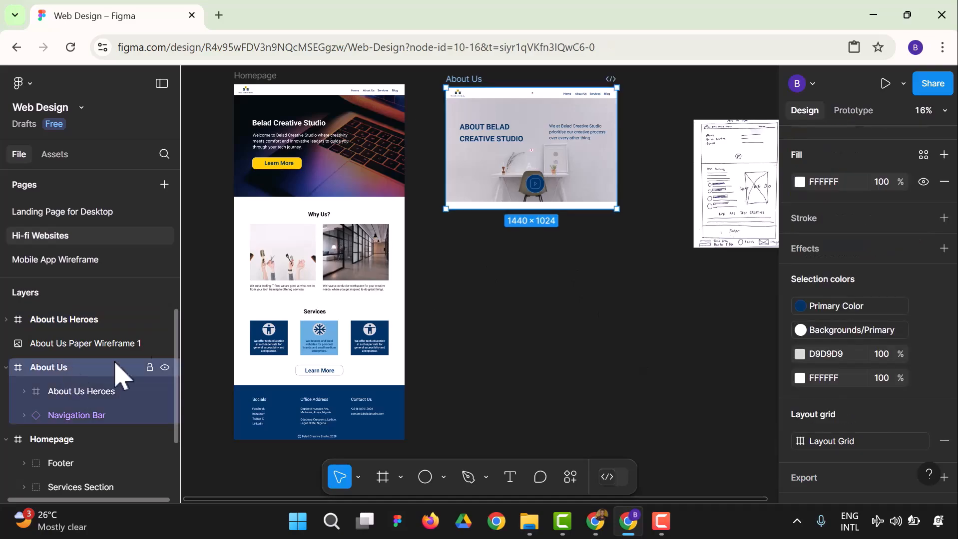
pyautogui.moveTo(550, 209); pyautogui.dragTo(569, 441)
pyautogui.click(675, 327)
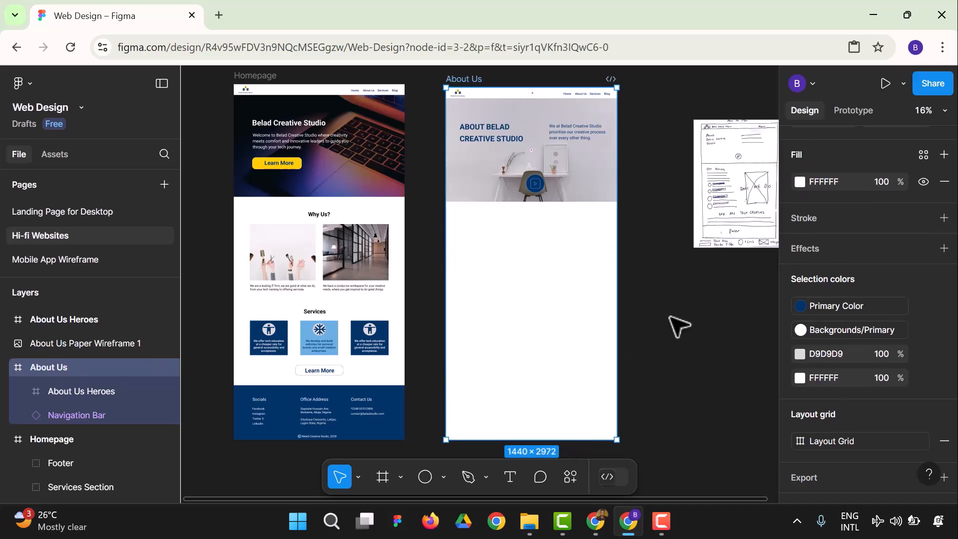
# - Move the About Us Paper Wireframe 1 image close beside the About Us frame, at X 3414 and Y 235
pyautogui.moveTo(630, 499); pyautogui.dragTo(681, 498)
pyautogui.click(926, 110)
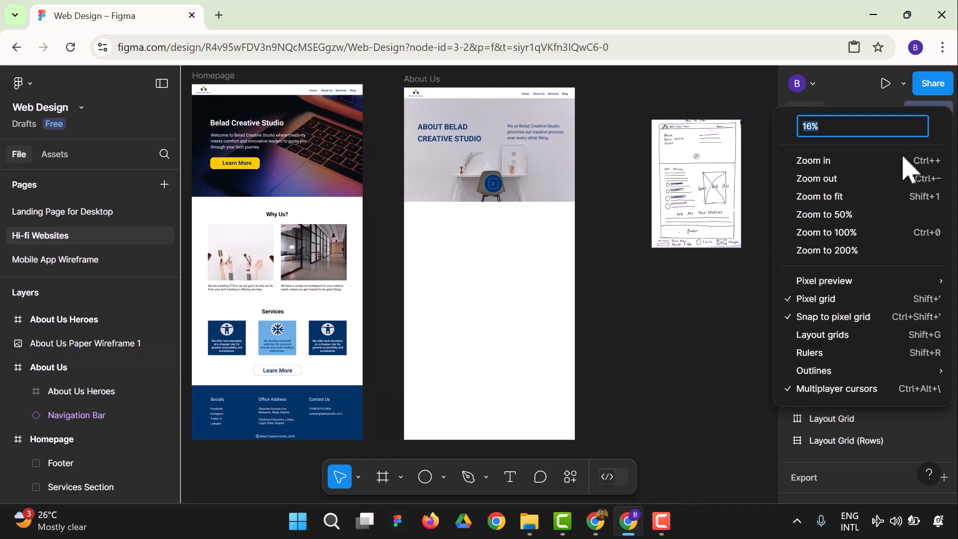
pyautogui.click(863, 215)
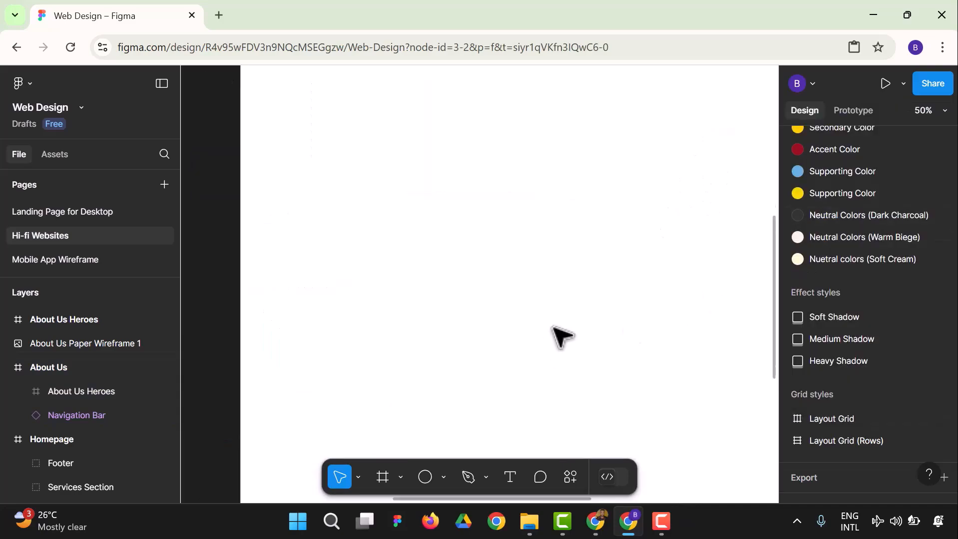
pyautogui.scroll(8, 554, 336)
pyautogui.scroll(-3, 591, 288)
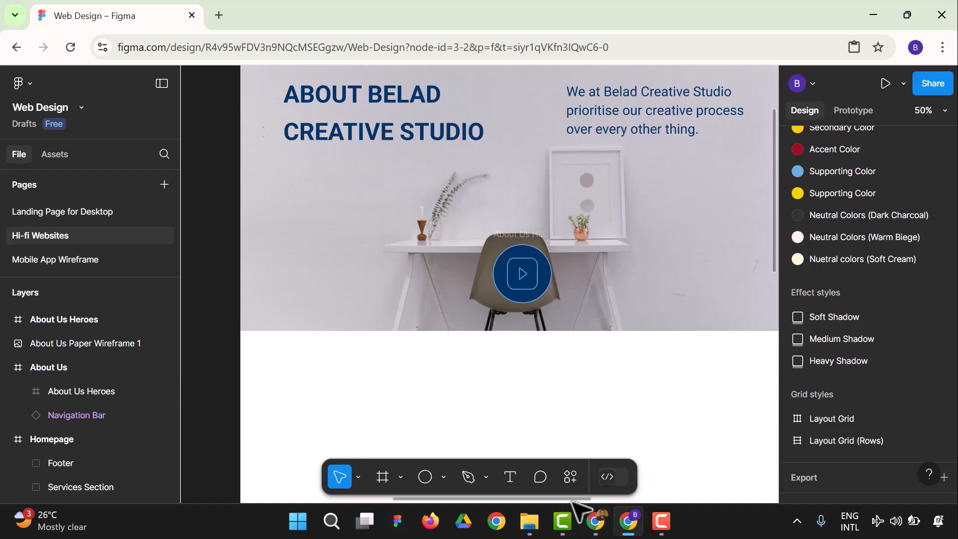
pyautogui.moveTo(567, 499); pyautogui.dragTo(662, 499)
pyautogui.click(764, 349)
pyautogui.moveTo(696, 360); pyautogui.dragTo(598, 295)
# - Add the text "Our Services" below the hero image on the About Us frame, aligned with the hero heading's starting edge
pyautogui.scroll(-8, 420, 283)
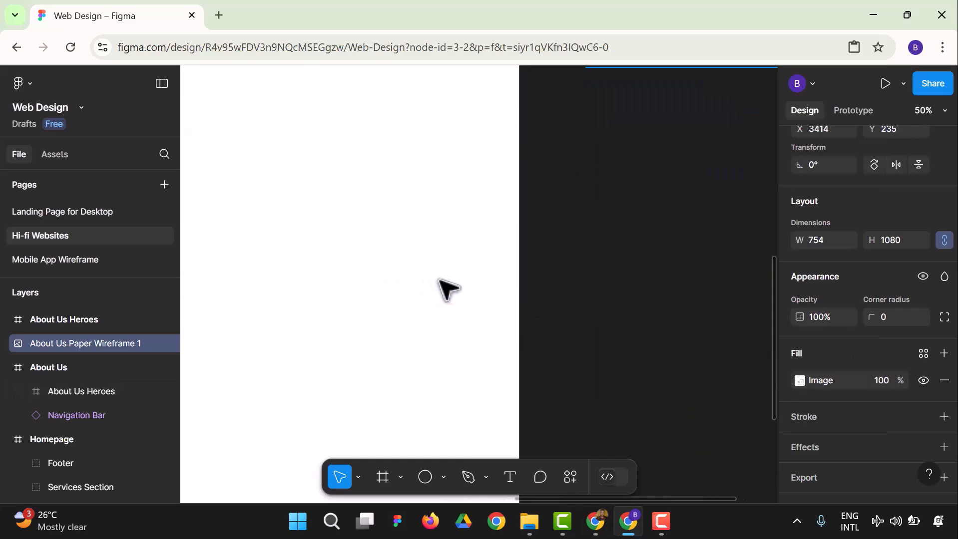
pyautogui.scroll(7, 585, 277)
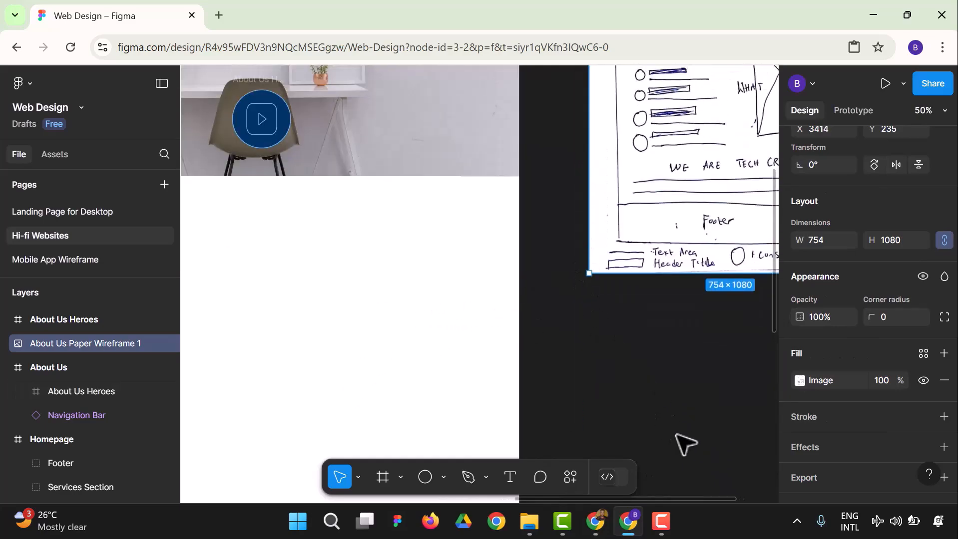
pyautogui.moveTo(712, 505); pyautogui.dragTo(613, 499)
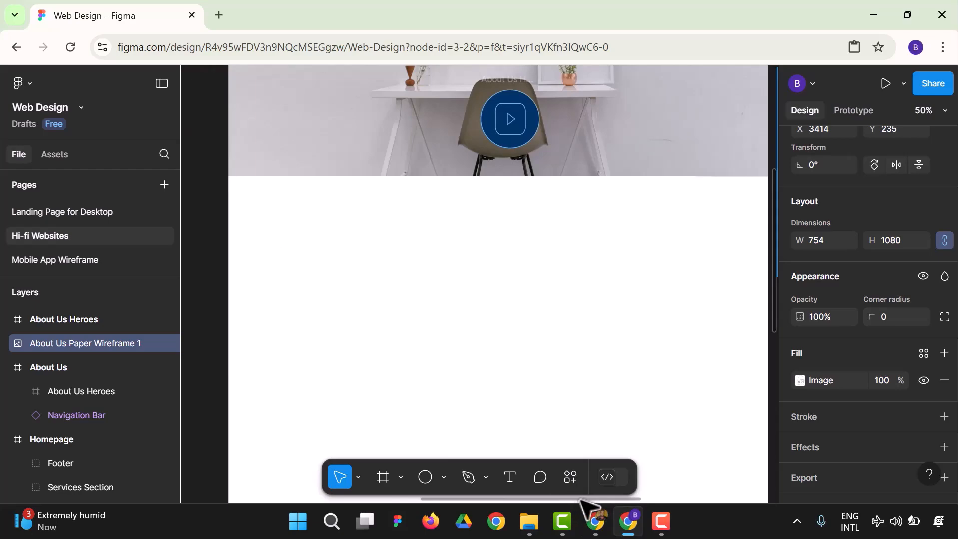
pyautogui.moveTo(579, 499); pyautogui.dragTo(706, 502)
pyautogui.scroll(4, 688, 317)
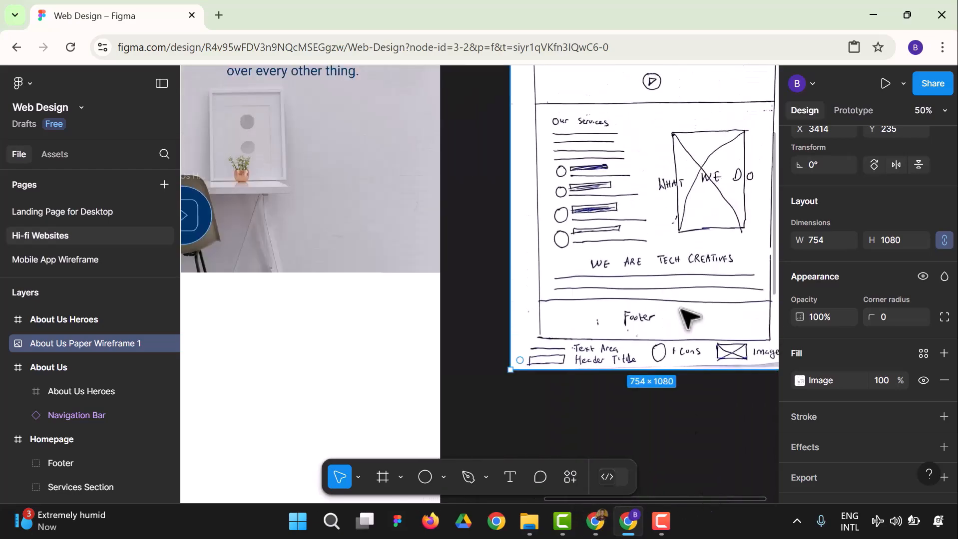
pyautogui.moveTo(659, 499); pyautogui.dragTo(527, 513)
pyautogui.click(509, 478)
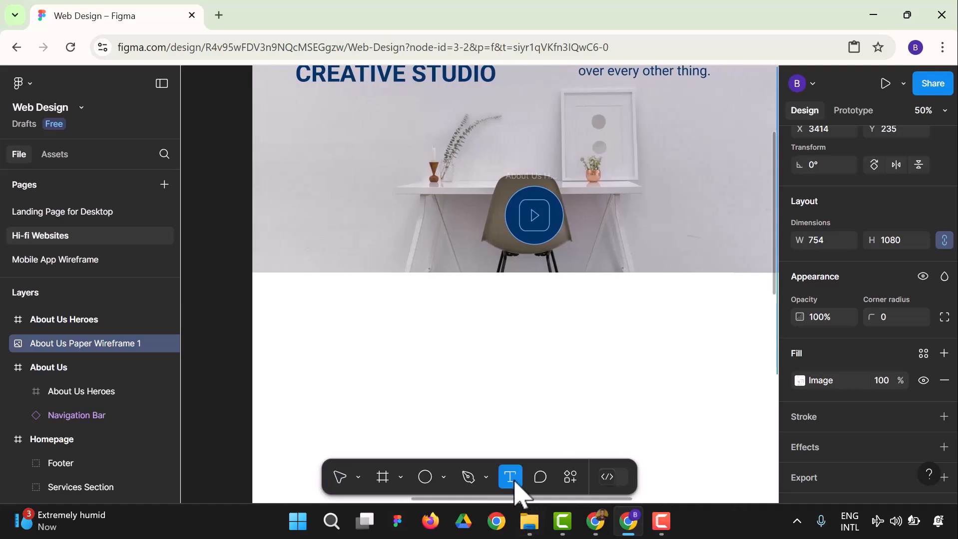
pyautogui.click(297, 335)
pyautogui.write('Our Services')
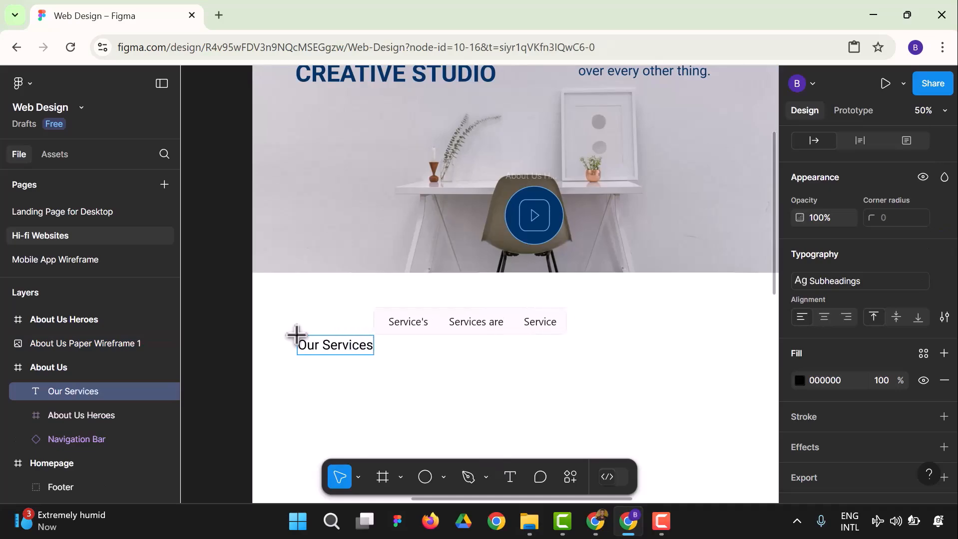
# - Apply the Button Text (1) text style to the whole "Our Services" heading
pyautogui.hotkey('ctrl', 'a')
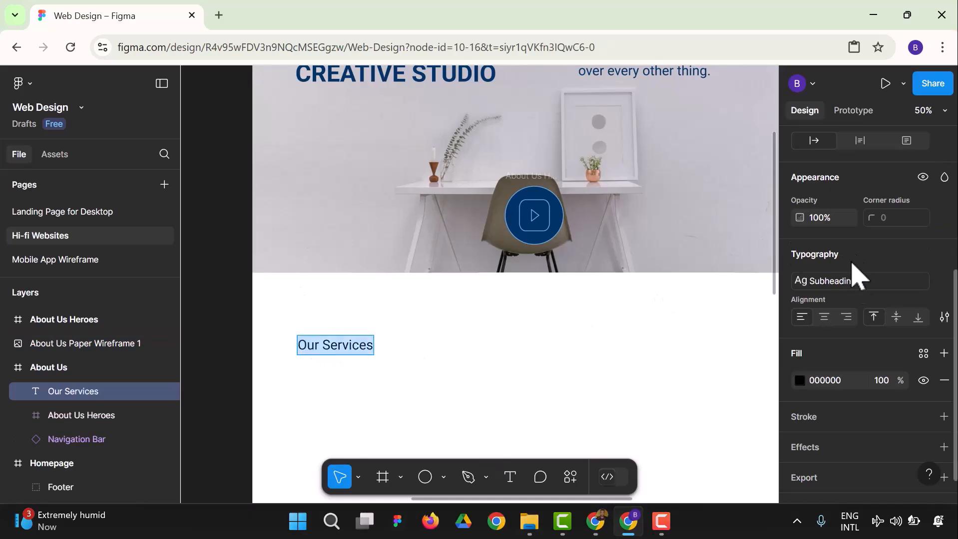
pyautogui.click(901, 281)
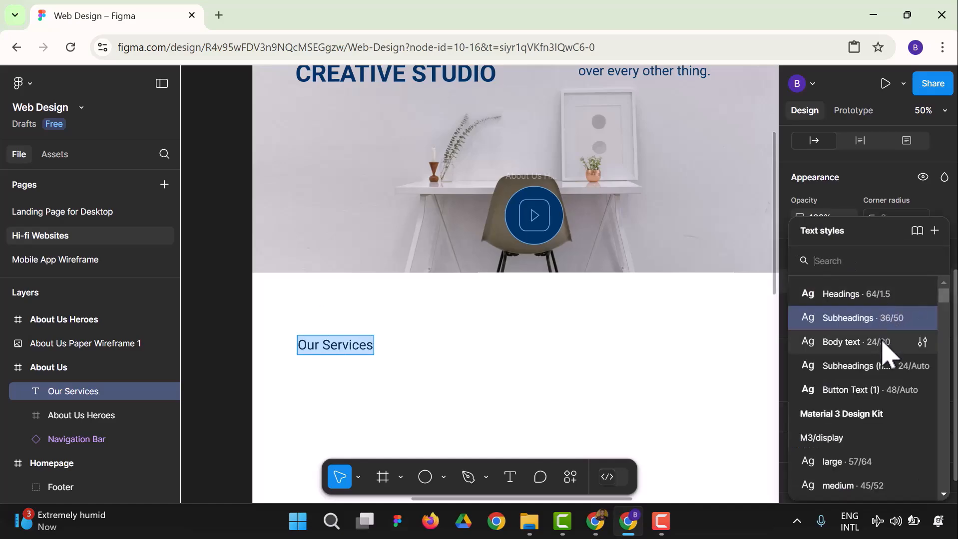
pyautogui.click(886, 394)
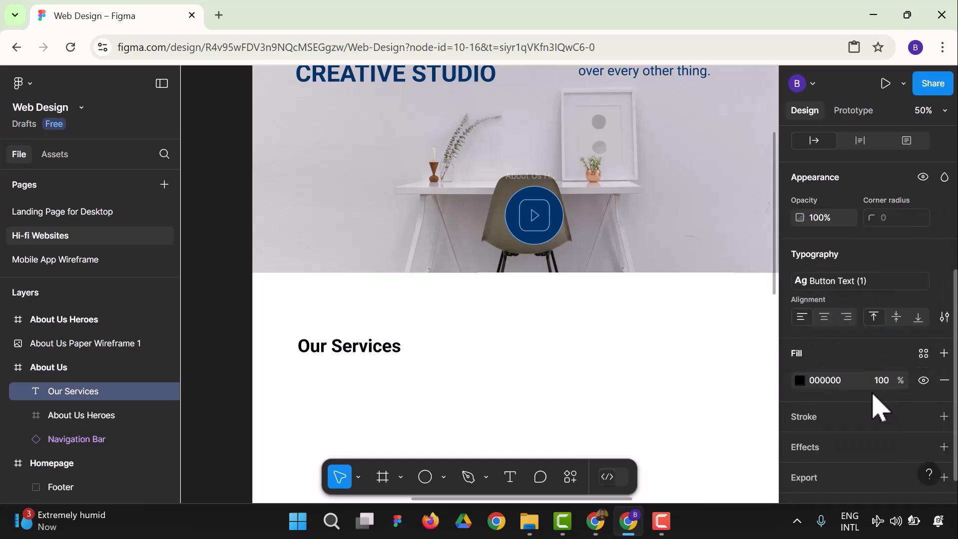
# - Set the "Our Services" heading's fill to the dark blue 003366 from the page's colors
pyautogui.doubleClick(378, 359)
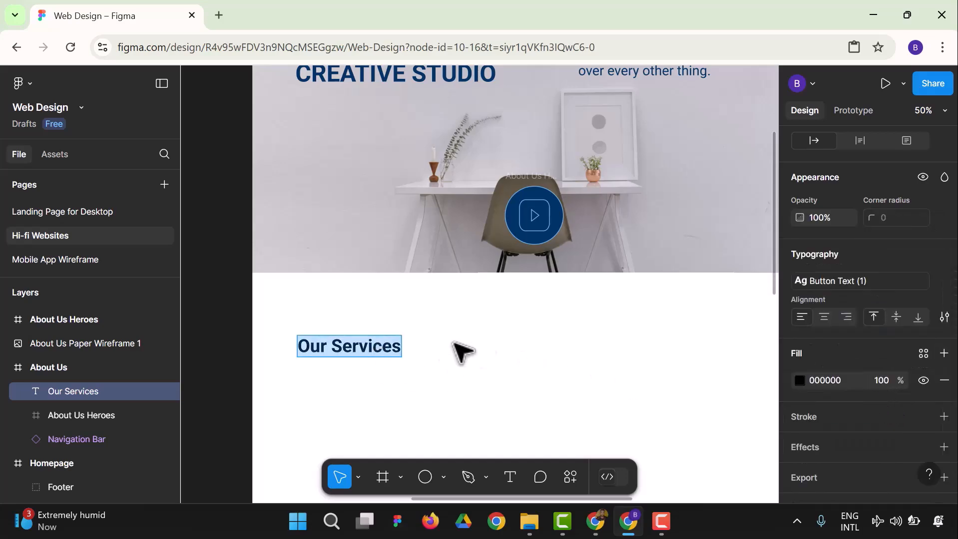
pyautogui.press('Escape')
pyautogui.doubleClick(391, 353)
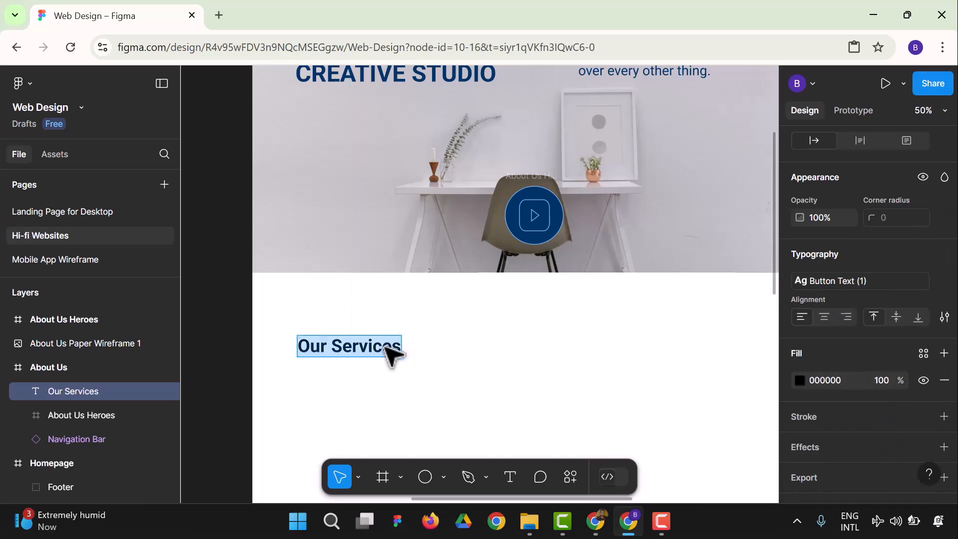
pyautogui.click(800, 382)
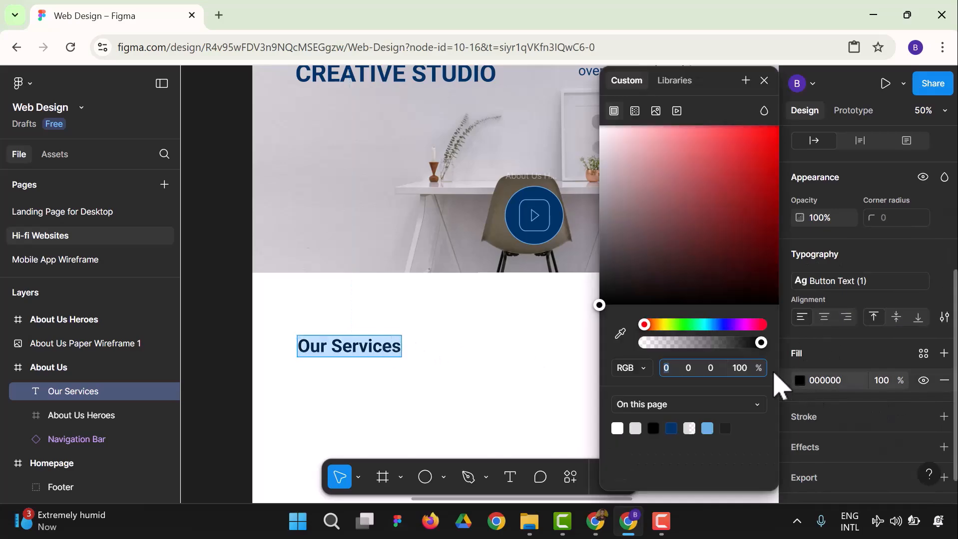
pyautogui.click(671, 429)
pyautogui.press('Escape')
pyautogui.scroll(-5, 445, 305)
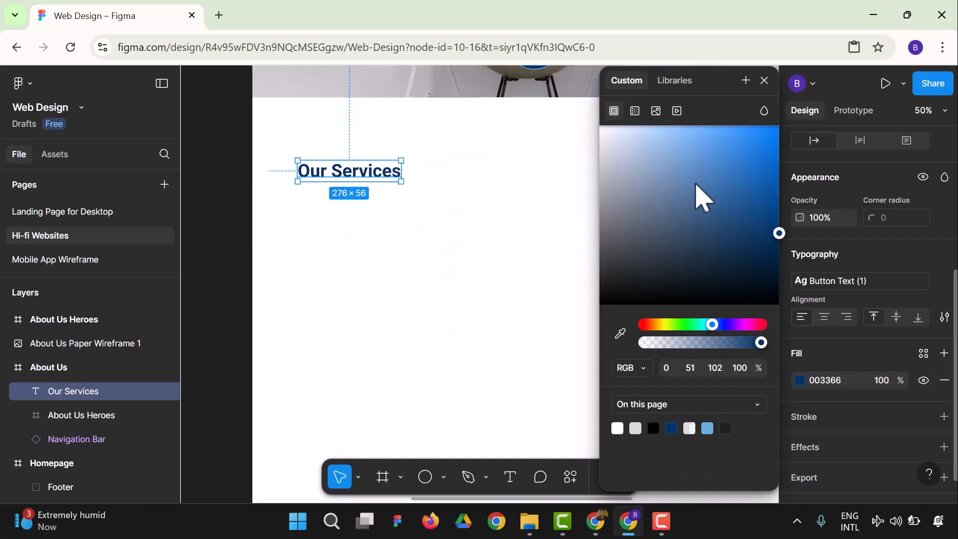
pyautogui.click(764, 81)
# - Enlarge the About Us Paper Wireframe 1 image beside the About Us frame to about 3135 × 2367
pyautogui.scroll(-2, 674, 347)
pyautogui.scroll(2, 681, 359)
pyautogui.click(939, 110)
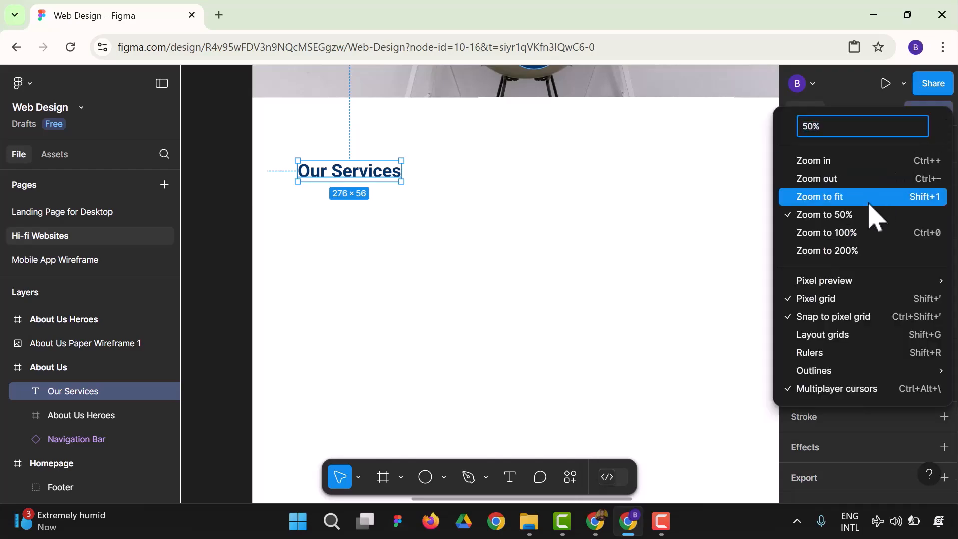
pyautogui.click(869, 198)
pyautogui.click(700, 213)
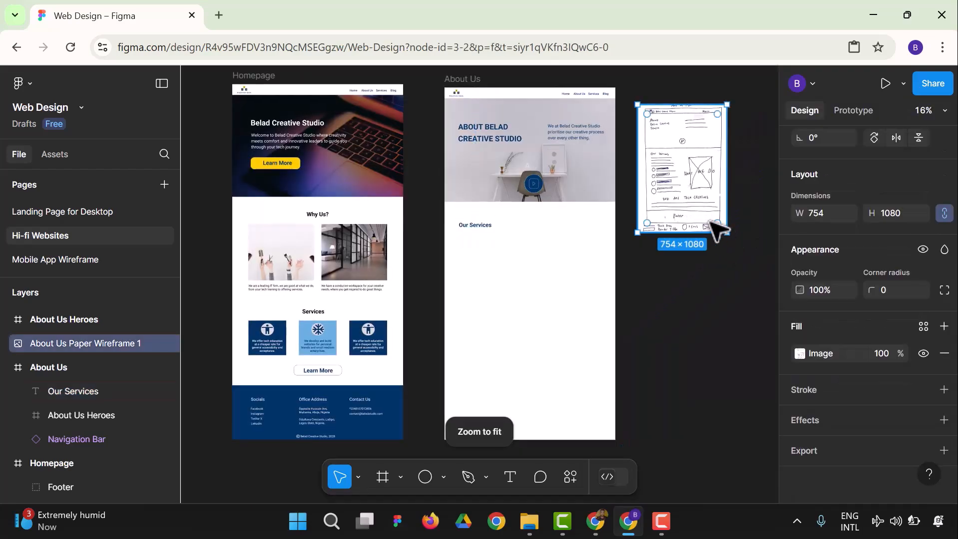
pyautogui.moveTo(727, 232); pyautogui.dragTo(774, 384)
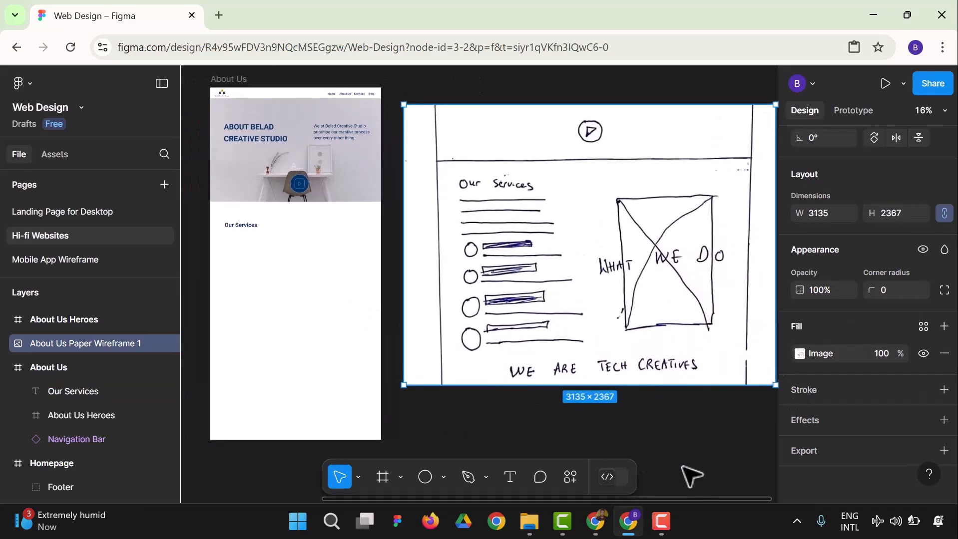
pyautogui.moveTo(718, 498); pyautogui.dragTo(685, 498)
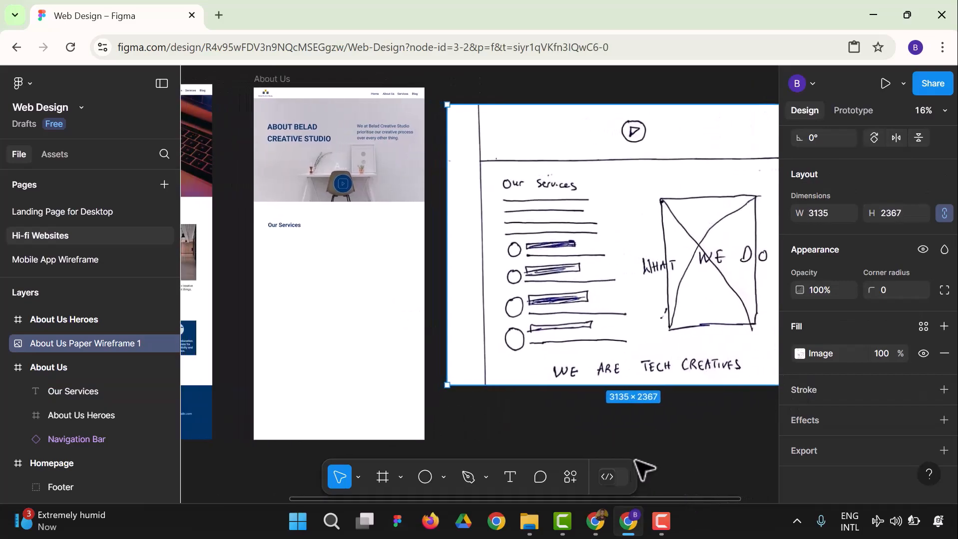
# - Start a new text just below the "Our Services" heading using the Body text style
pyautogui.click(295, 226)
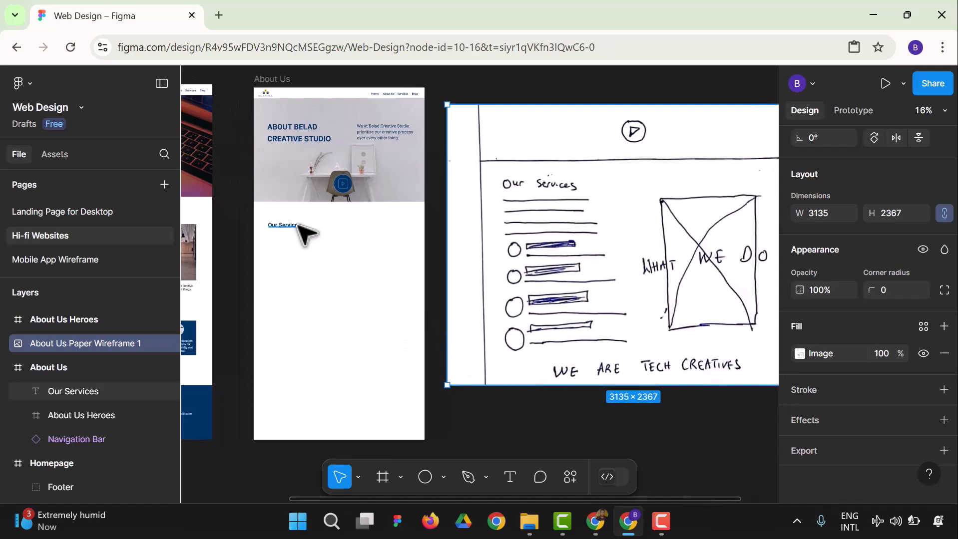
pyautogui.click(344, 300)
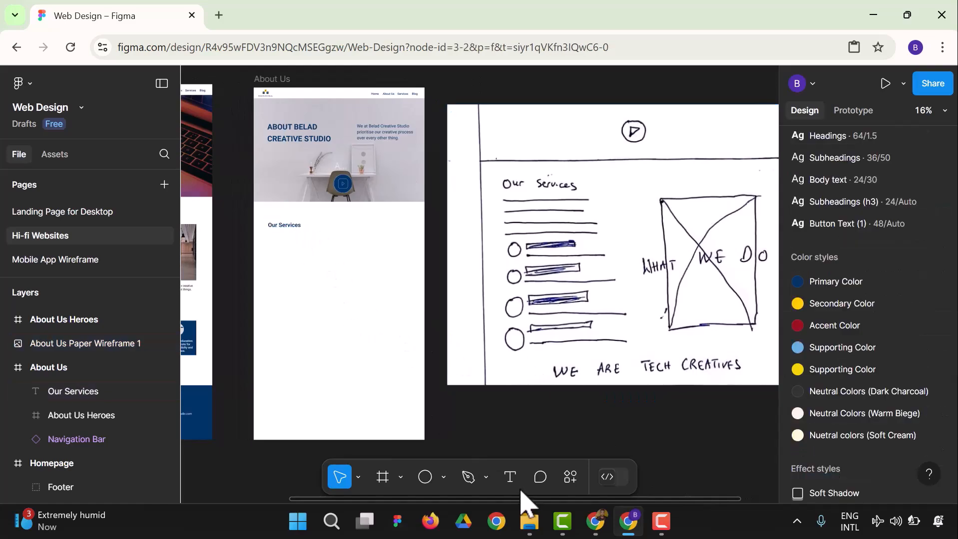
pyautogui.click(509, 477)
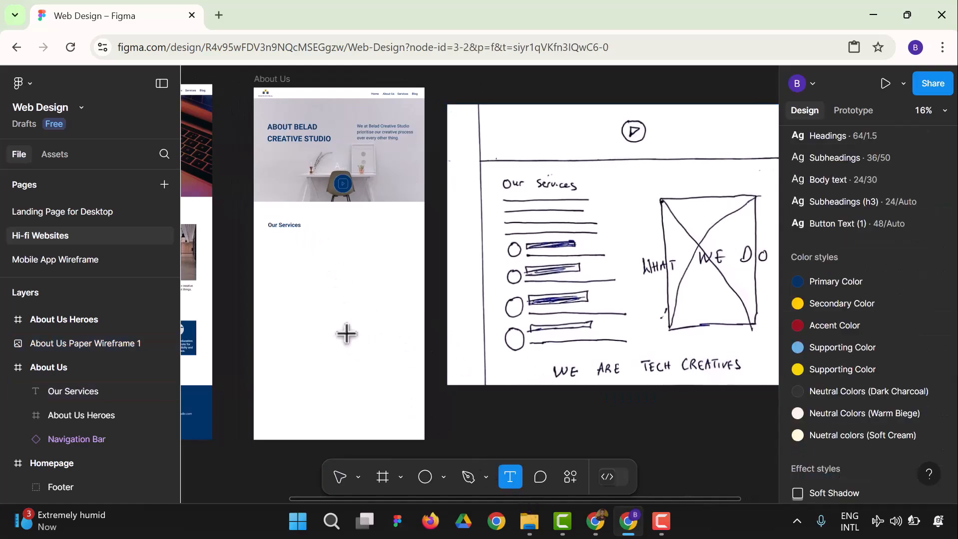
pyautogui.click(273, 241)
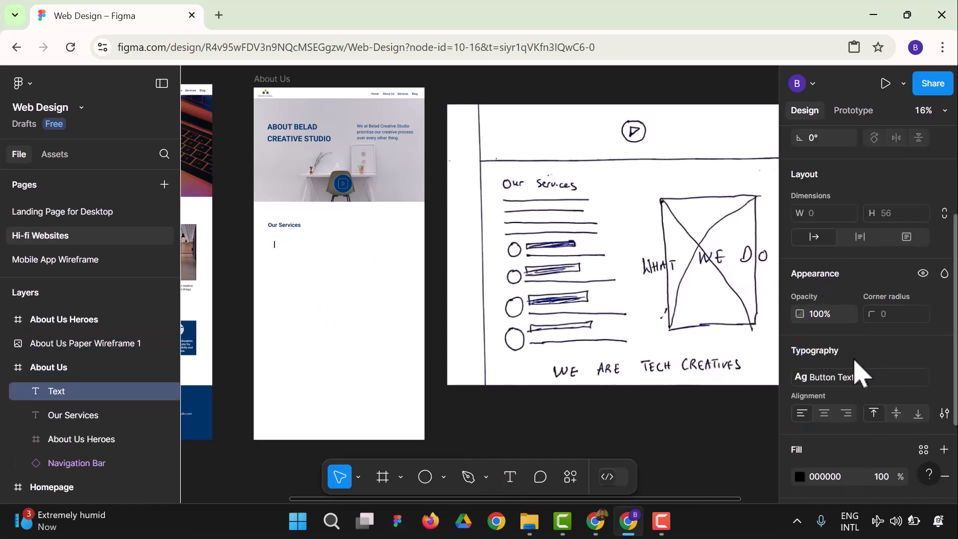
pyautogui.click(867, 379)
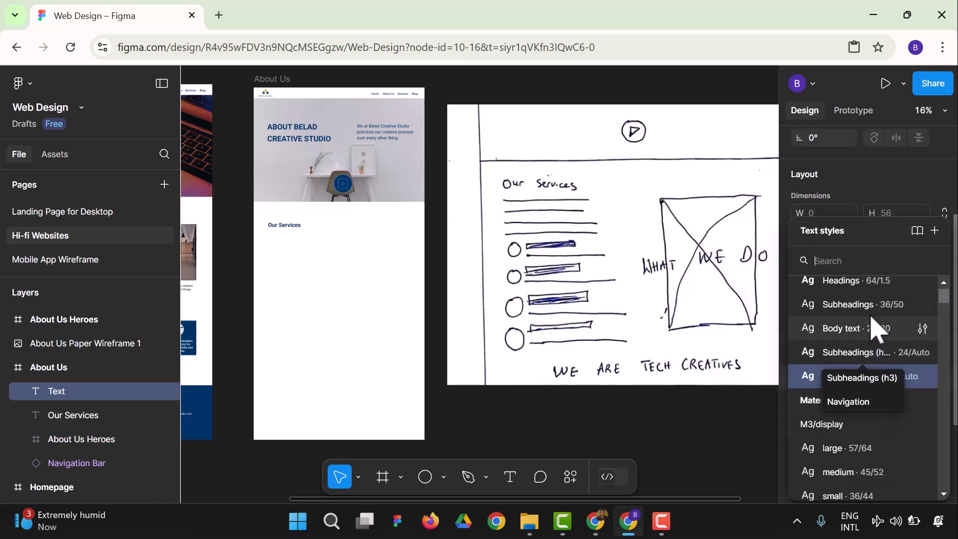
pyautogui.scroll(1, 892, 319)
pyautogui.click(878, 338)
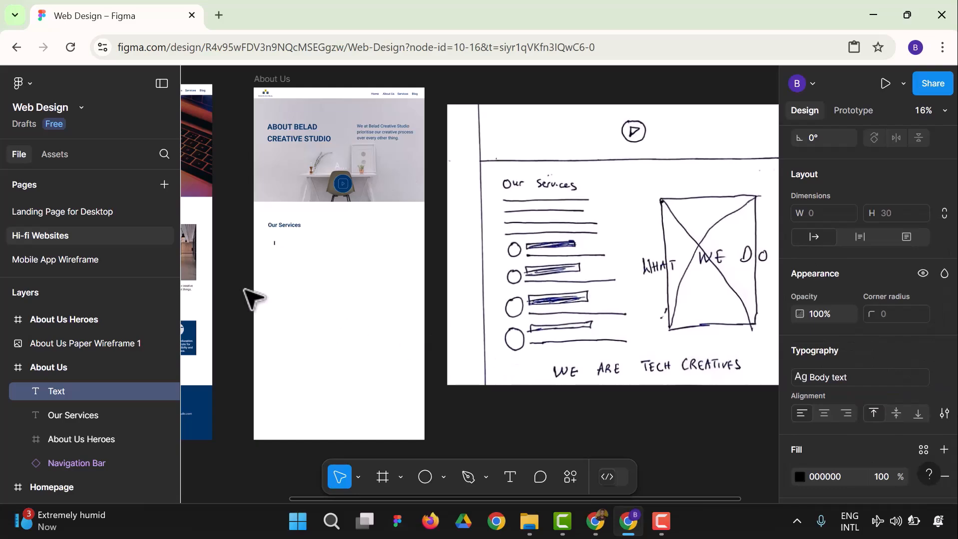
# - Enter "We offer great creative services for tech brands and individuals that are creative, we offer the following services" in the new body text
pyautogui.write('We')
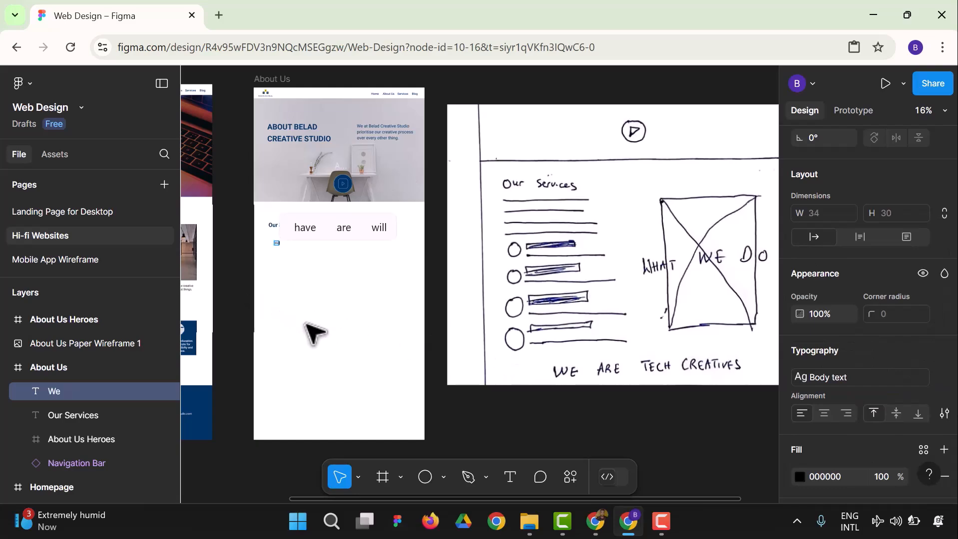
pyautogui.write(' offer')
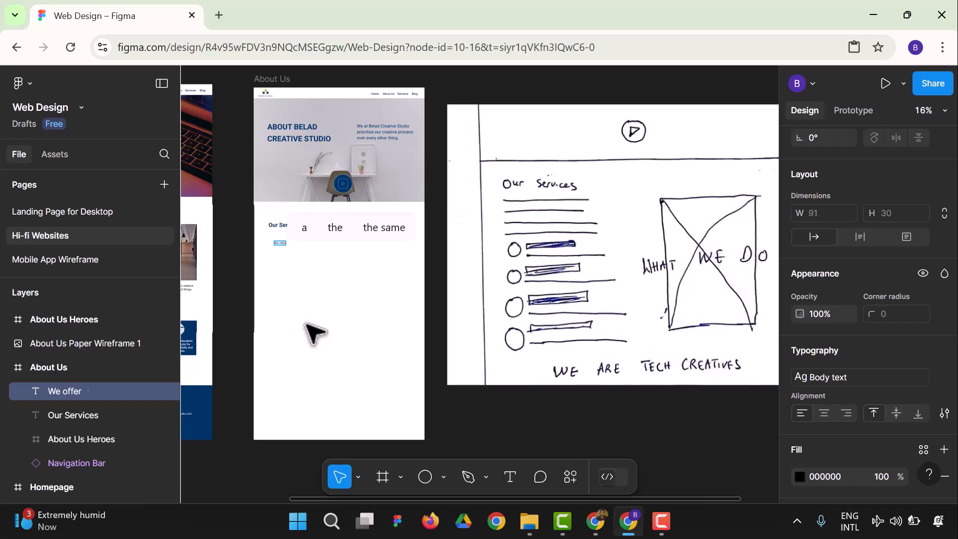
pyautogui.write(' great creative services for te')
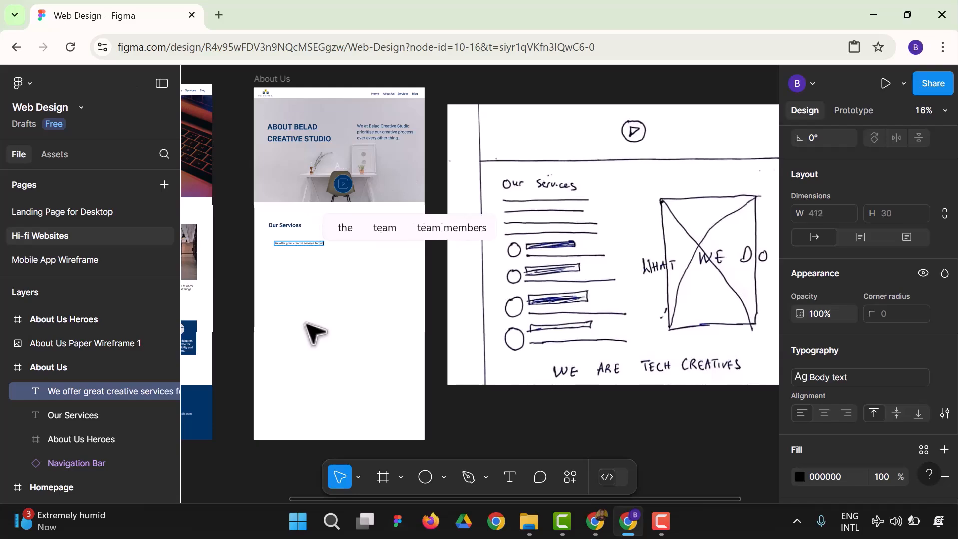
pyautogui.write('ch brands and')
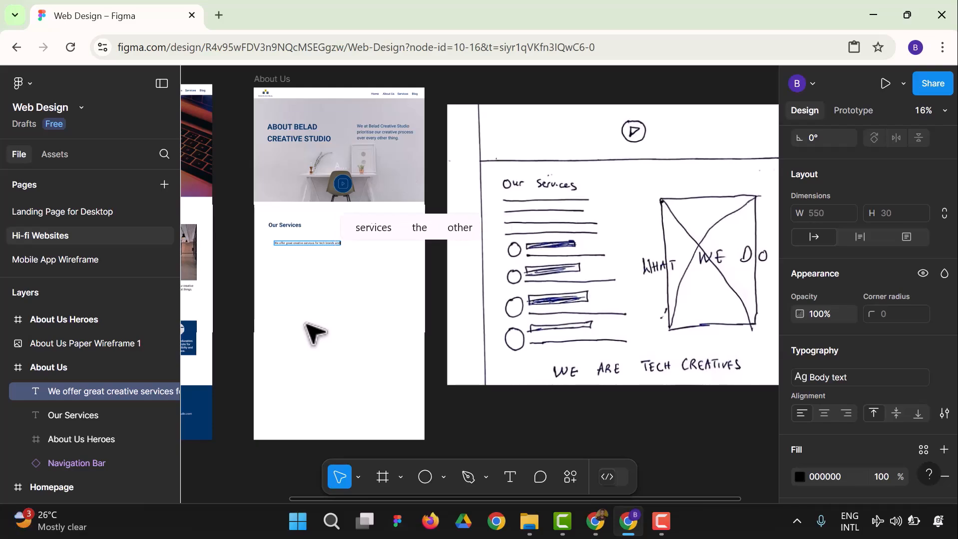
pyautogui.write(' individuals that are')
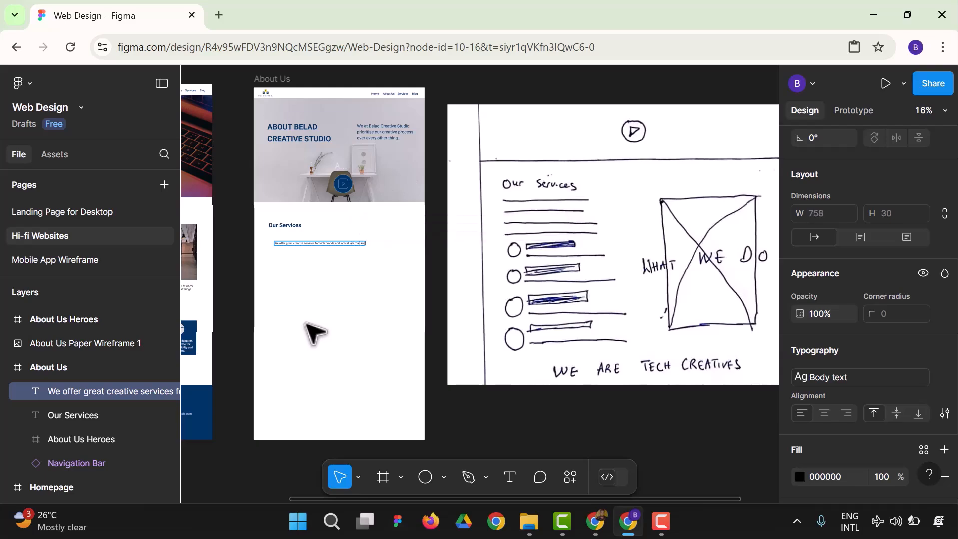
pyautogui.write('ive ')
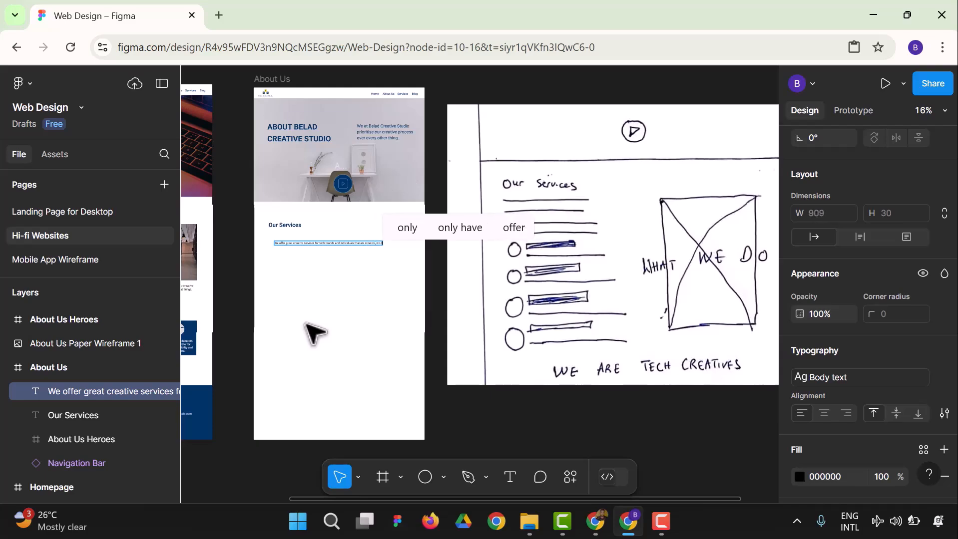
pyautogui.write(', we offer teh')
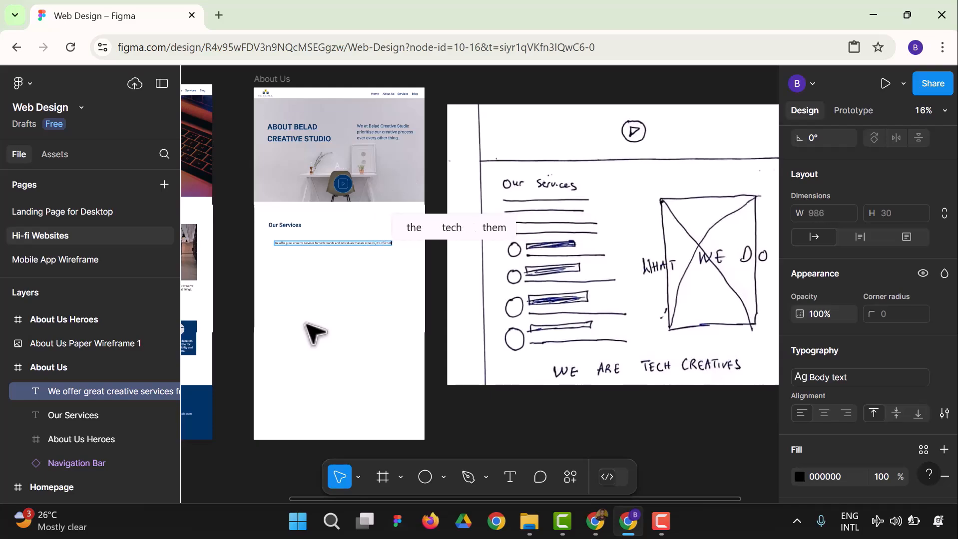
pyautogui.write('e following service')
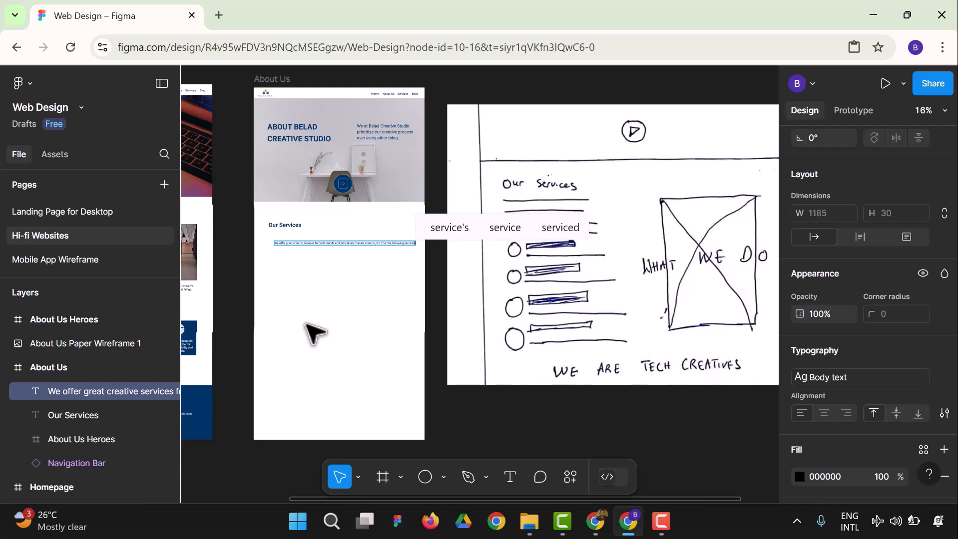
pyautogui.write('.')
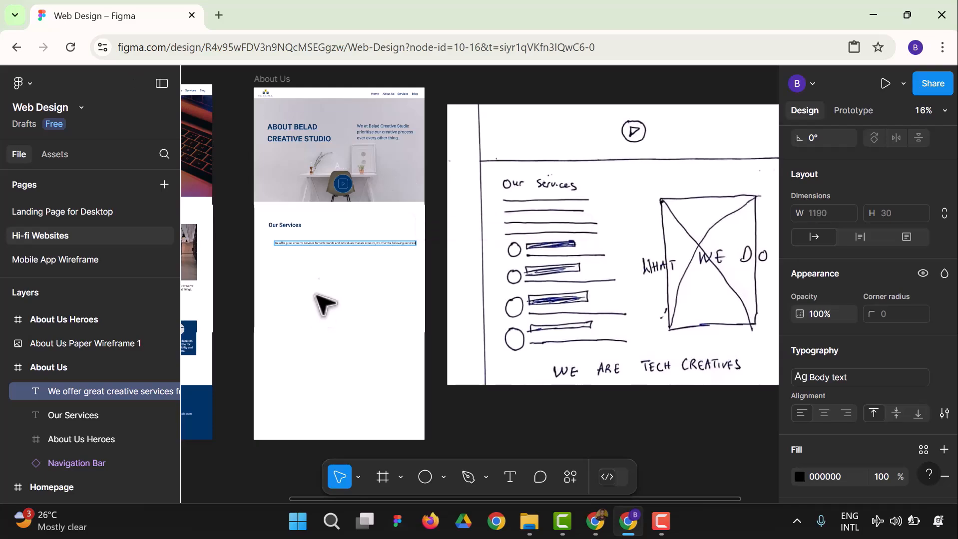
pyautogui.press('Escape')
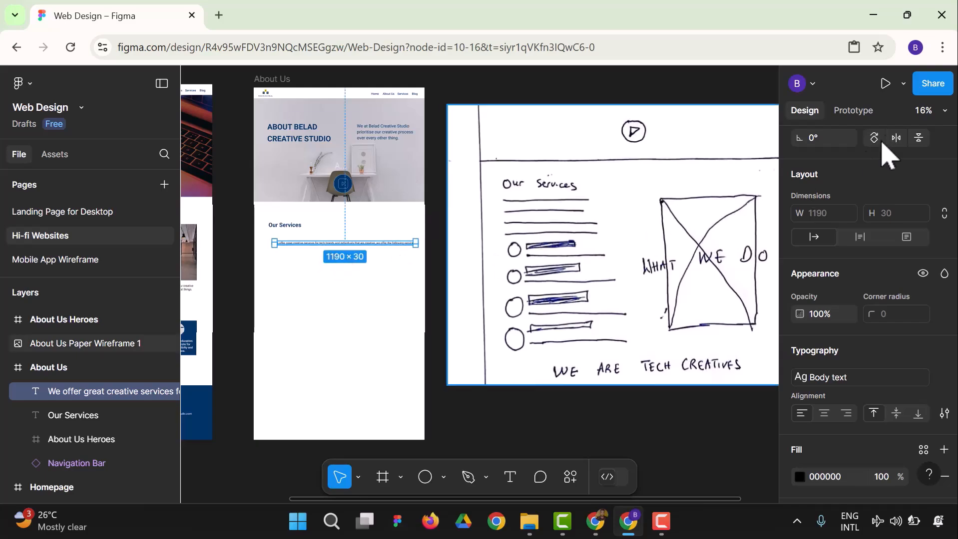
pyautogui.click(938, 114)
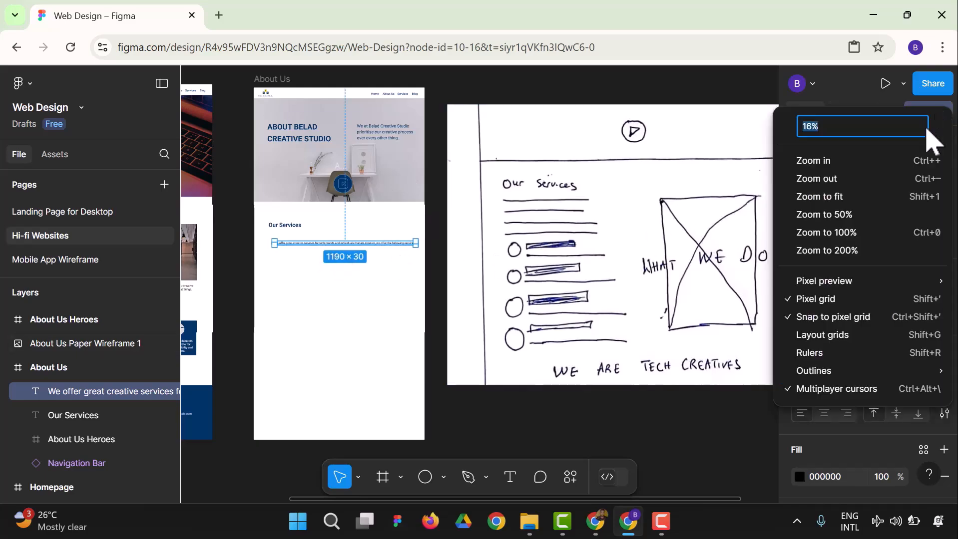
pyautogui.click(840, 214)
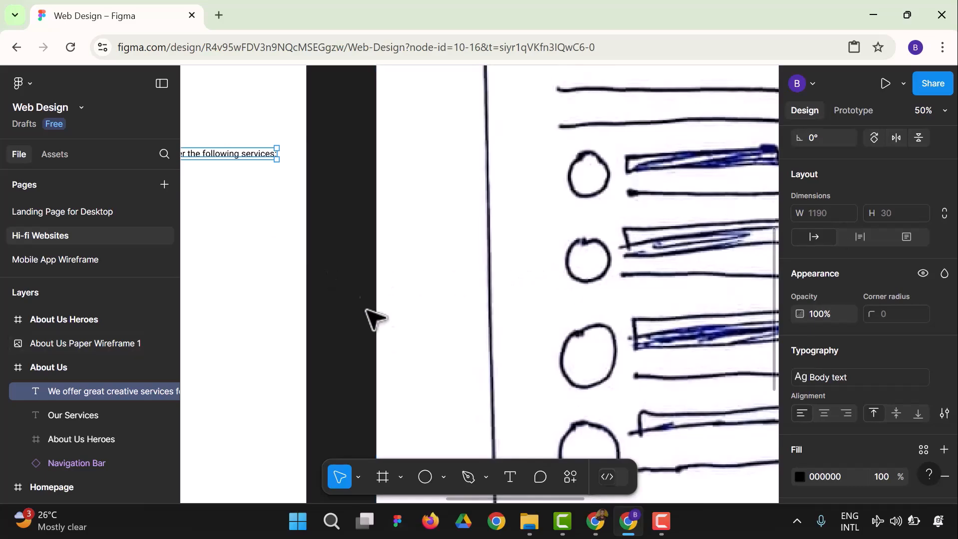
# - Move the intro text directly beneath the "Our Services" heading and narrow its box to about 448 wide so it wraps
pyautogui.moveTo(467, 498); pyautogui.dragTo(363, 496)
pyautogui.click(262, 292)
pyautogui.moveTo(299, 159); pyautogui.dragTo(288, 132)
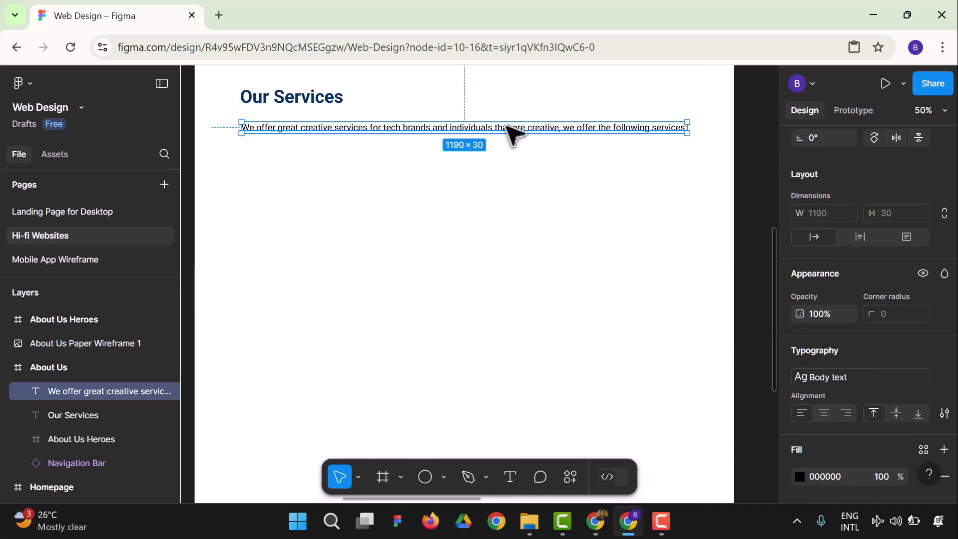
pyautogui.moveTo(683, 131); pyautogui.dragTo(408, 185)
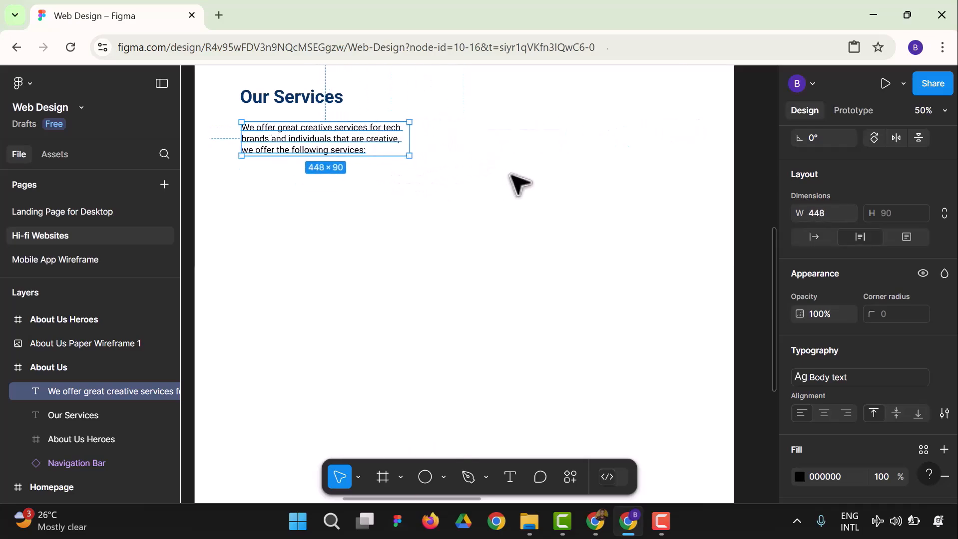
pyautogui.click(520, 184)
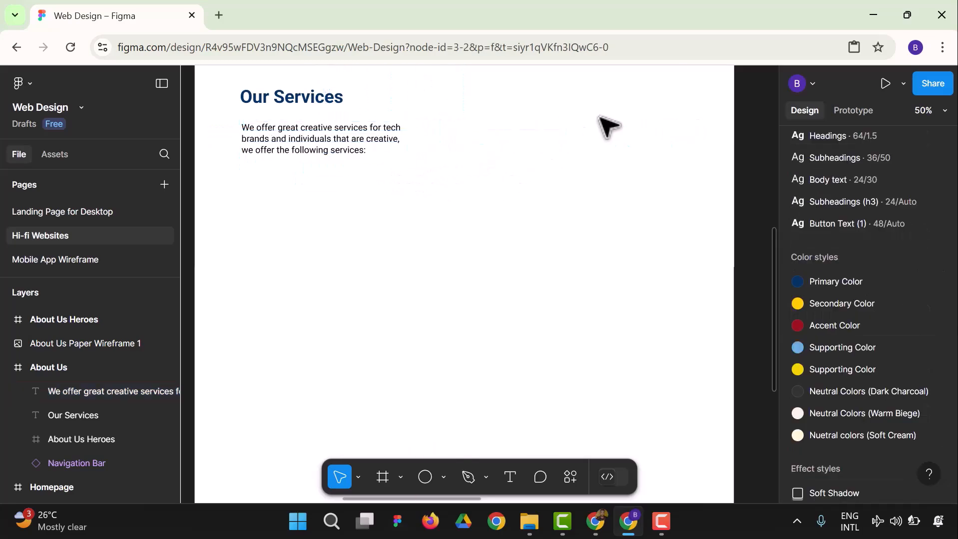
# - Set the intro text's fill to the dark blue 003366 from the page's colors
pyautogui.click(349, 154)
pyautogui.click(806, 478)
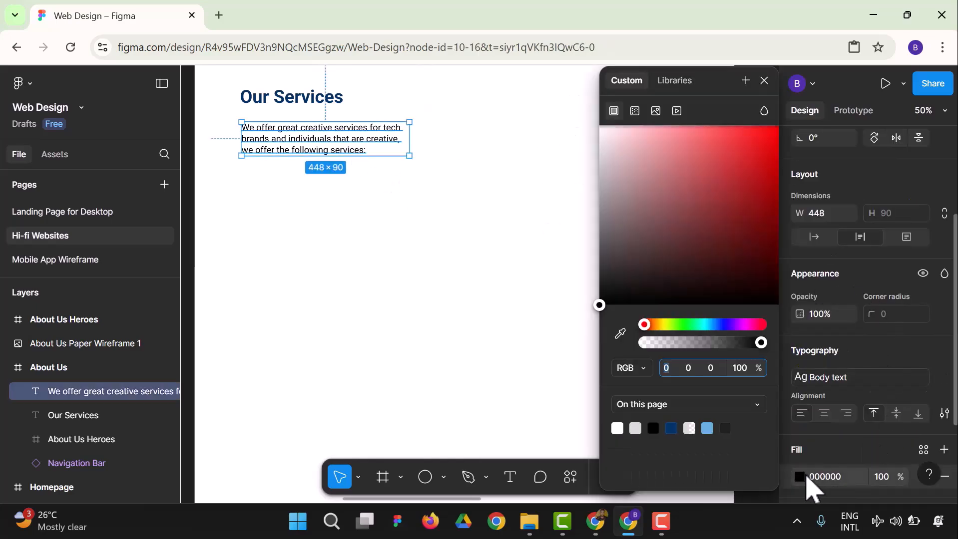
pyautogui.click(670, 428)
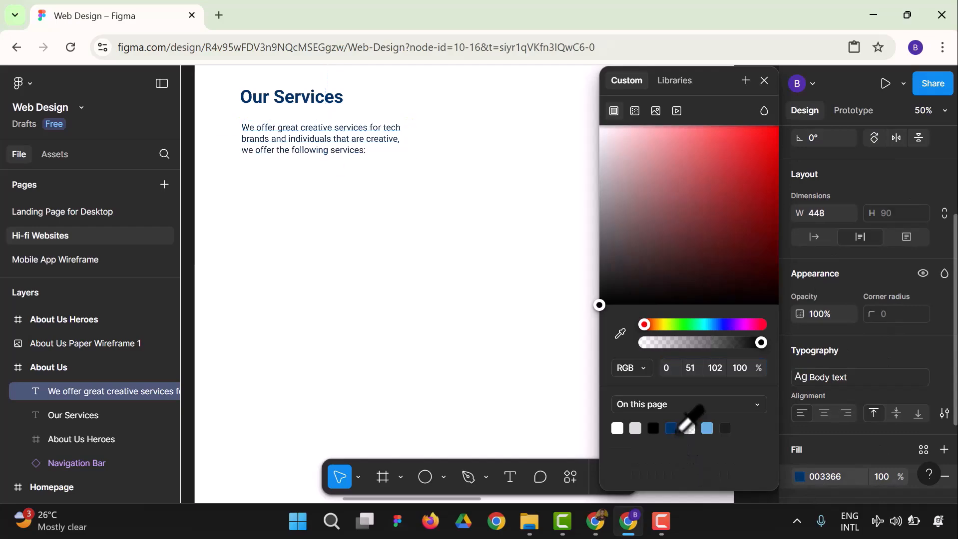
pyautogui.click(426, 315)
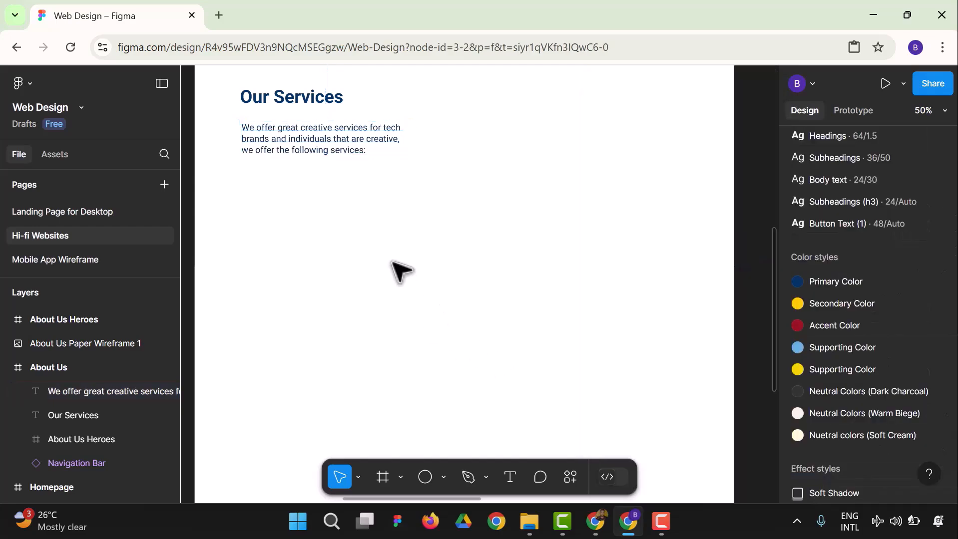
# - Run the Unsplash plugin and move its window clear of the canvas edge
pyautogui.scroll(2, 393, 261)
pyautogui.scroll(4, 401, 272)
pyautogui.scroll(-6, 401, 272)
pyautogui.scroll(1, 401, 272)
pyautogui.scroll(2, 386, 223)
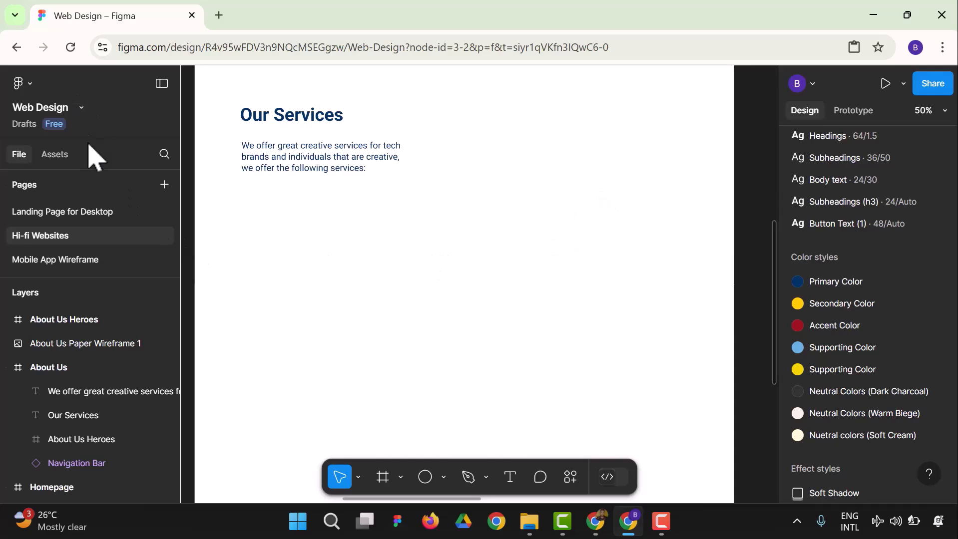
pyautogui.click(81, 108)
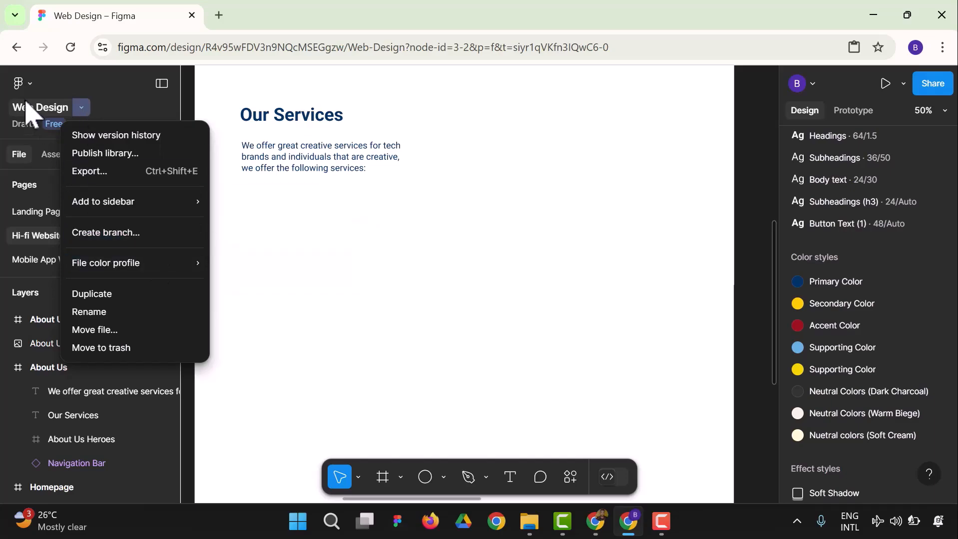
pyautogui.click(30, 84)
pyautogui.click(30, 85)
pyautogui.moveTo(28, 317)
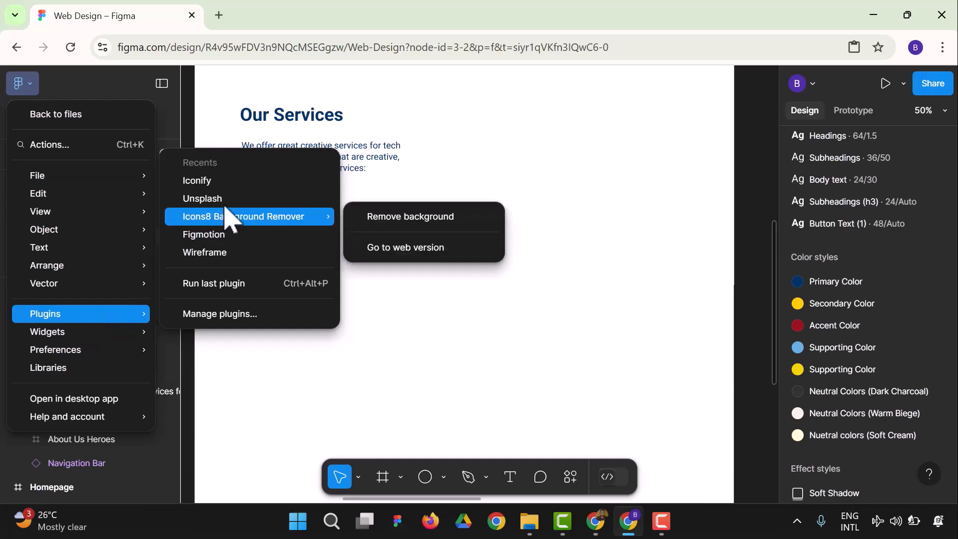
pyautogui.click(225, 200)
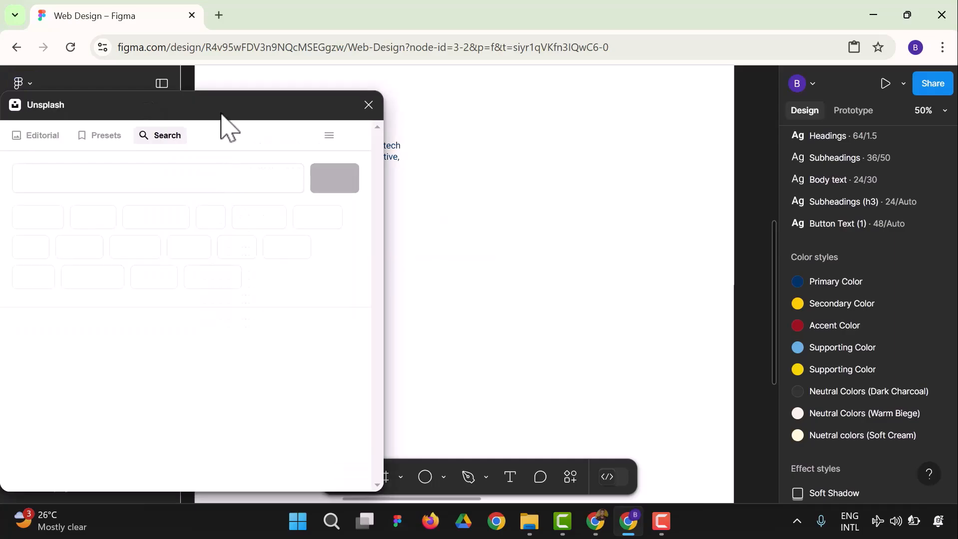
pyautogui.moveTo(228, 122); pyautogui.dragTo(298, 130)
# - Search the Unsplash photos for "a designer"
pyautogui.click(230, 199)
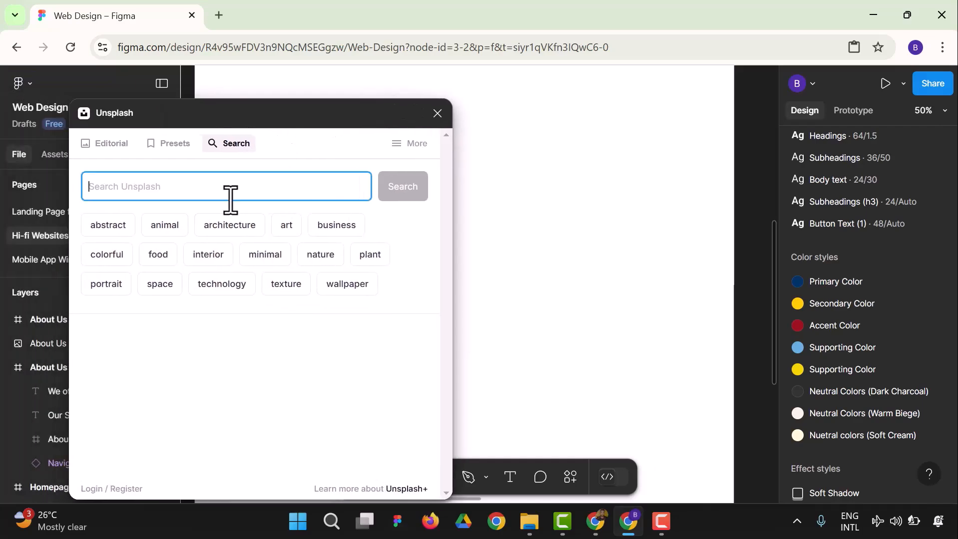
pyautogui.write('a desigb')
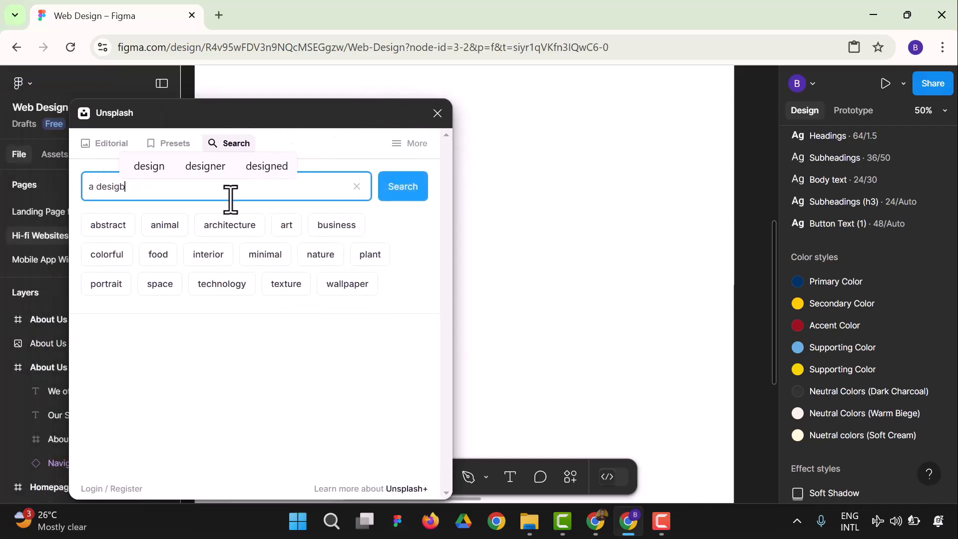
pyautogui.press('BackSpace')
pyautogui.write('ner')
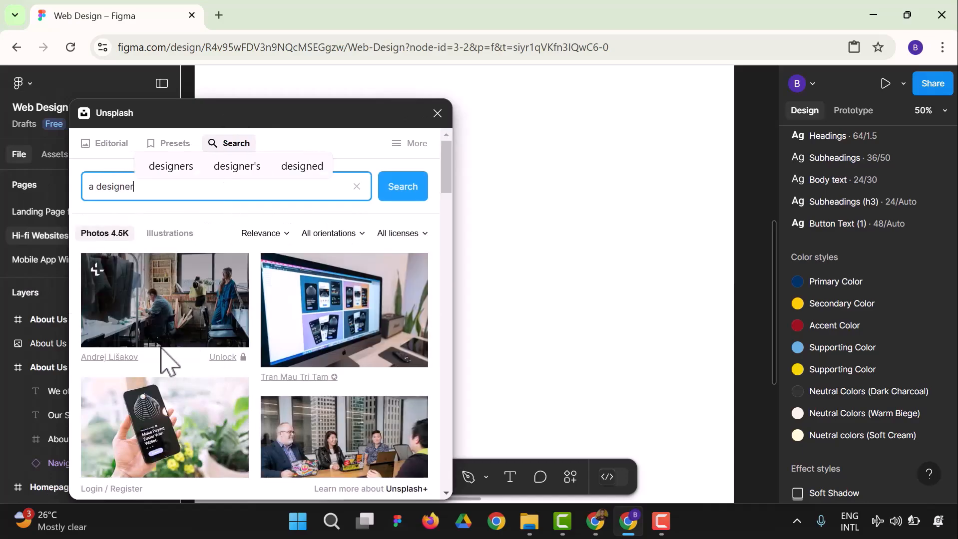
# - Insert the Unsplash photo of a woman using a drawing tablet into the page and close the plugin
pyautogui.scroll(-3, 289, 320)
pyautogui.scroll(-5, 290, 312)
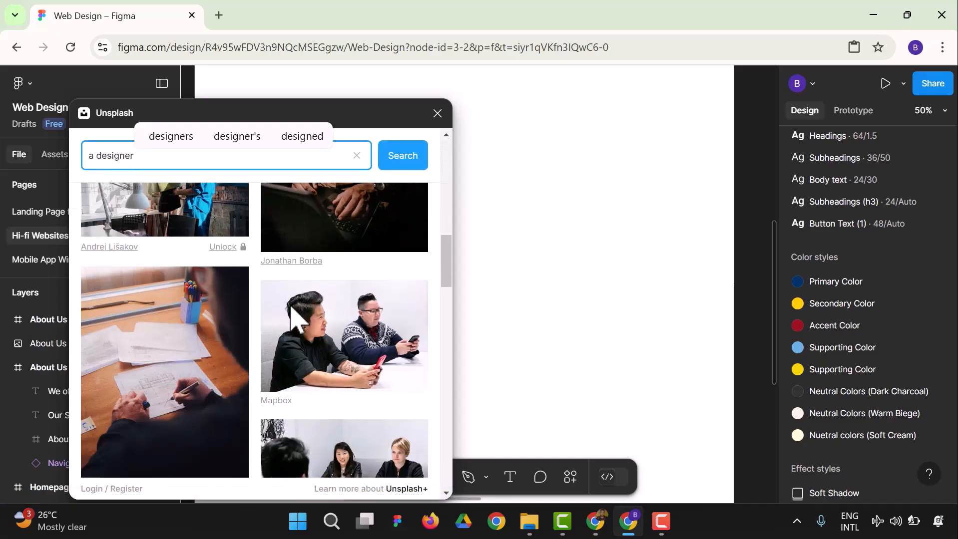
pyautogui.scroll(-5, 291, 315)
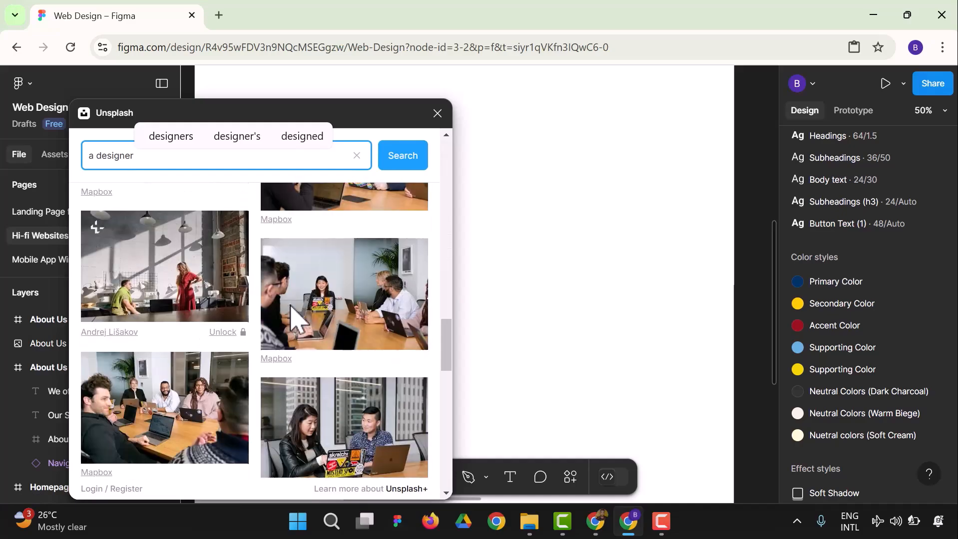
pyautogui.scroll(-8, 291, 314)
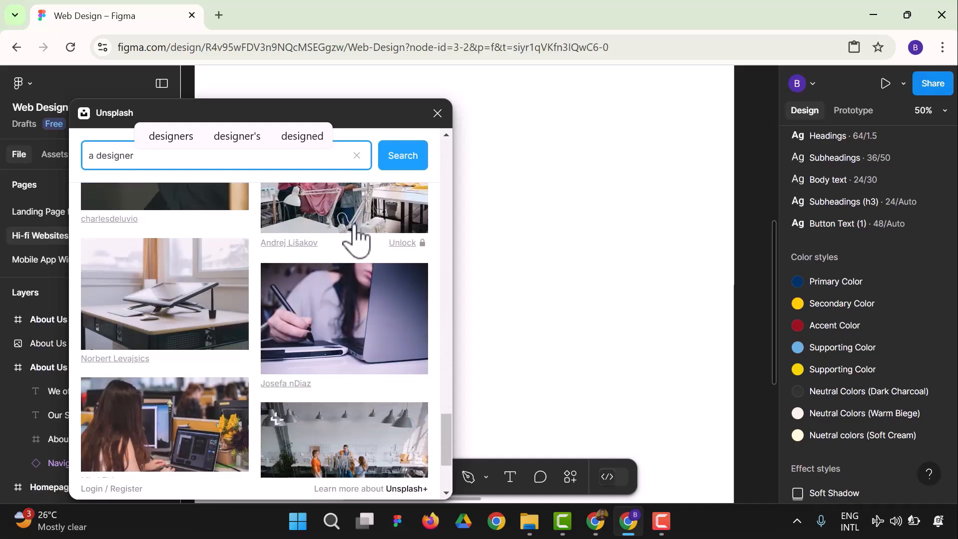
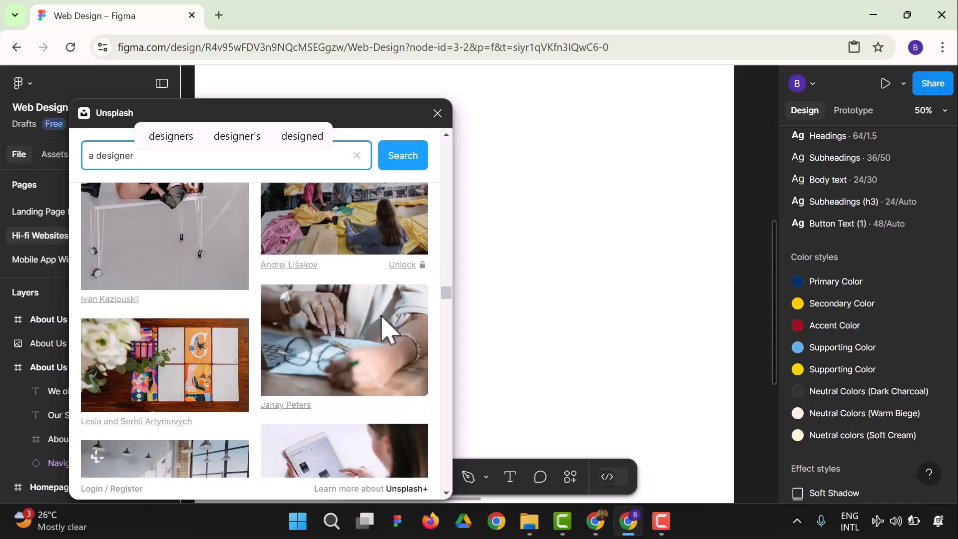
pyautogui.scroll(-3, 382, 324)
pyautogui.scroll(3, 389, 330)
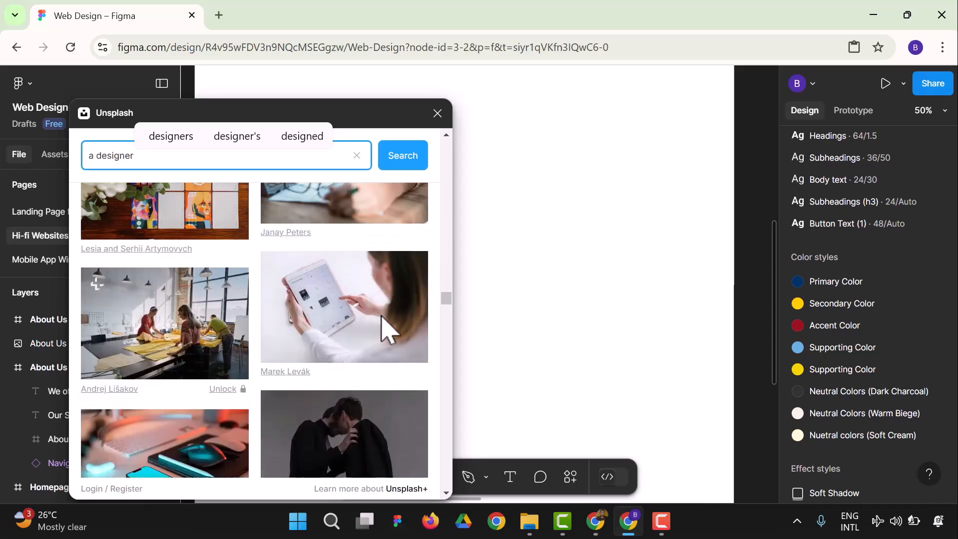
pyautogui.scroll(-10, 389, 329)
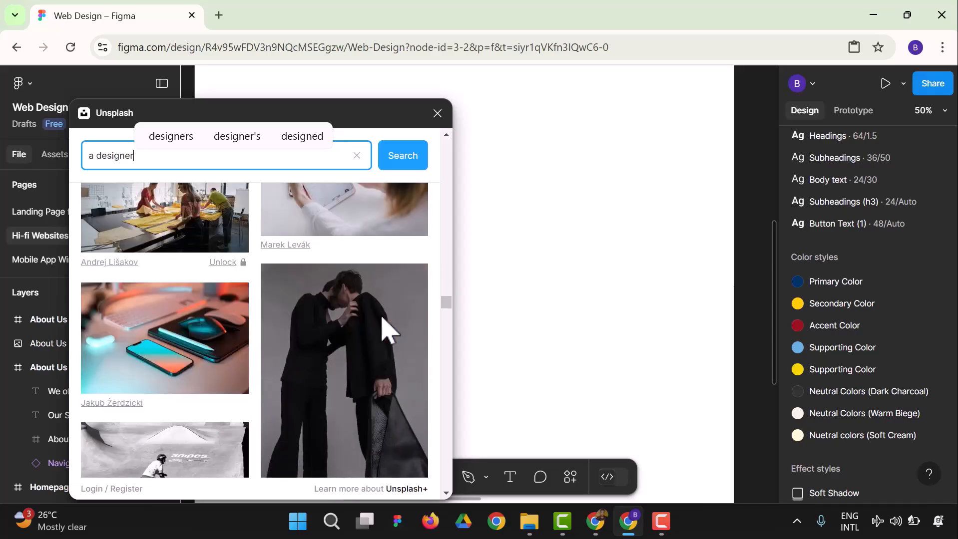
pyautogui.scroll(-5, 389, 330)
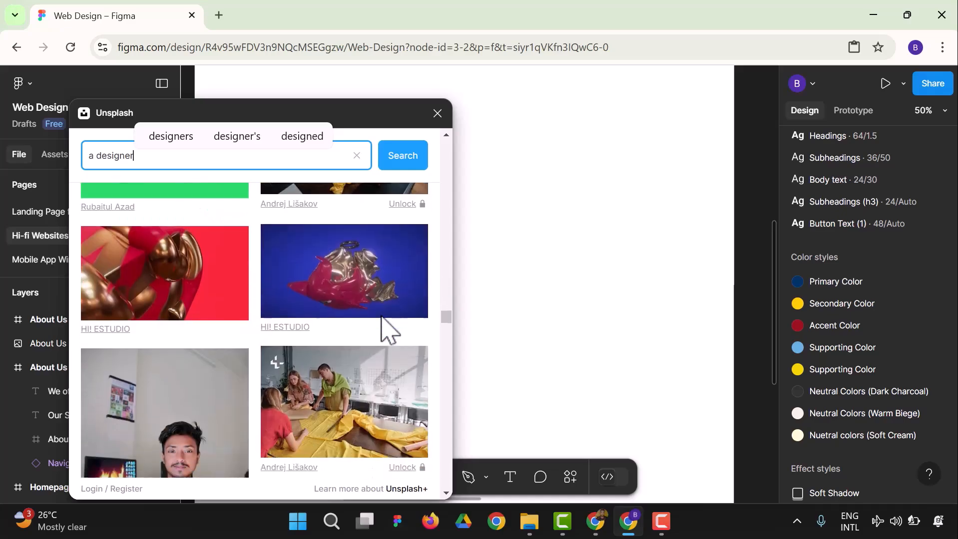
pyautogui.scroll(5, 388, 329)
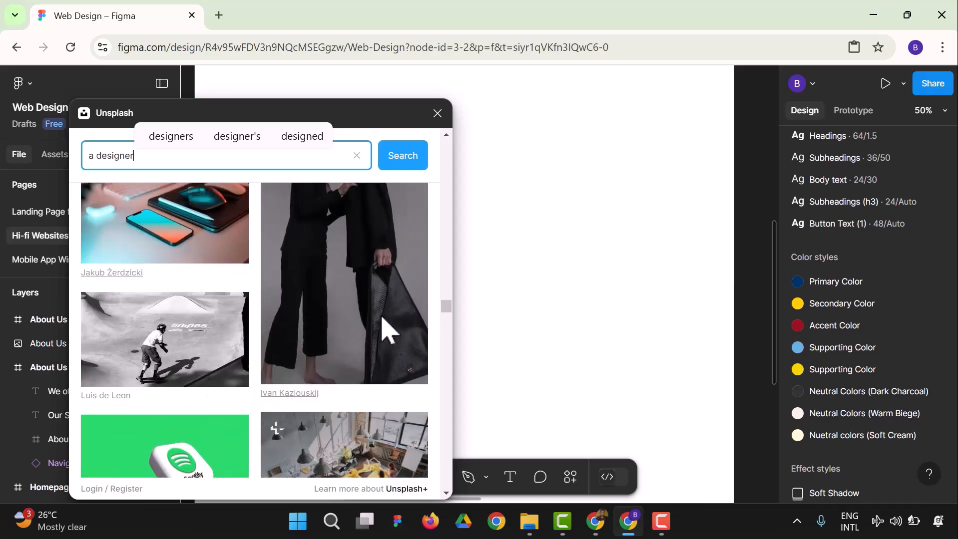
pyautogui.click(385, 327)
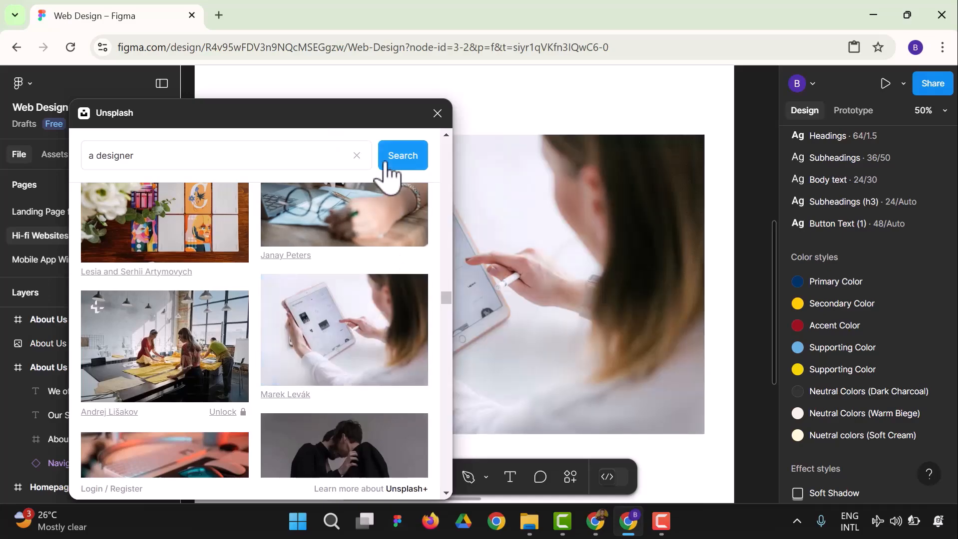
pyautogui.click(438, 113)
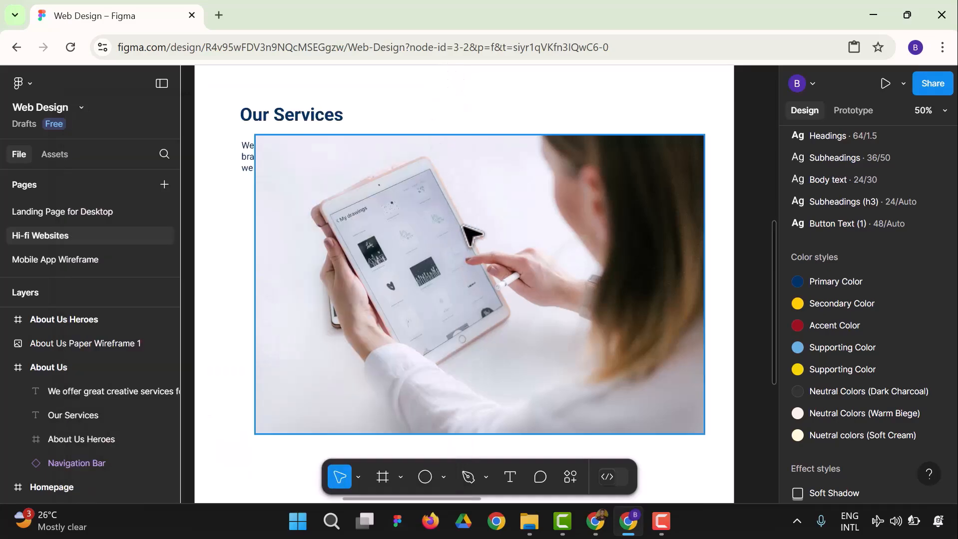
# - Resize the tablet photo to about 516 × 437 and place it to the right of the Our Services intro text
pyautogui.moveTo(468, 247); pyautogui.dragTo(472, 215)
pyautogui.moveTo(711, 403); pyautogui.dragTo(442, 250)
pyautogui.moveTo(368, 214); pyautogui.dragTo(623, 220)
pyautogui.moveTo(709, 270); pyautogui.dragTo(714, 272)
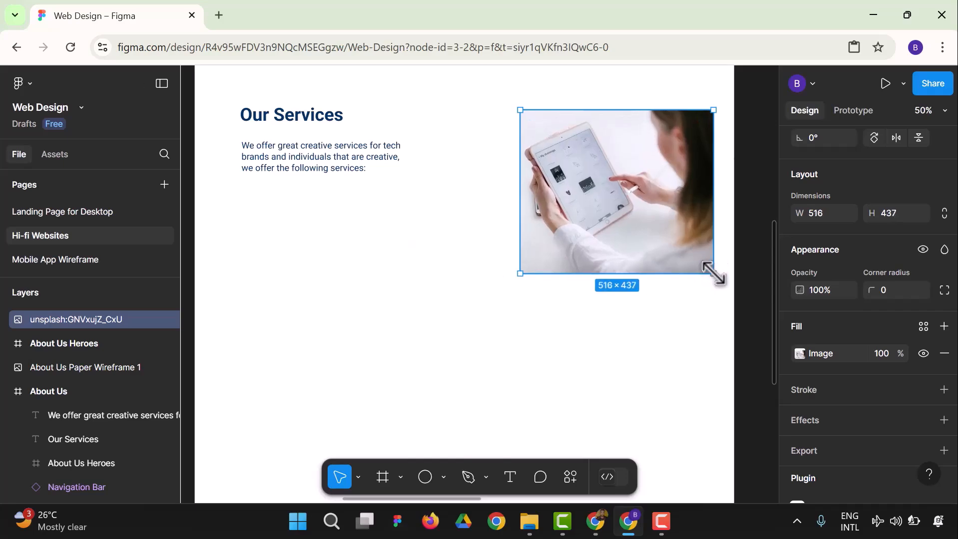
pyautogui.moveTo(656, 235)
pyautogui.mouseDown()
pyautogui.moveTo(638, 232)
pyautogui.moveTo(641, 243)
pyautogui.mouseUp()
pyautogui.click(522, 345)
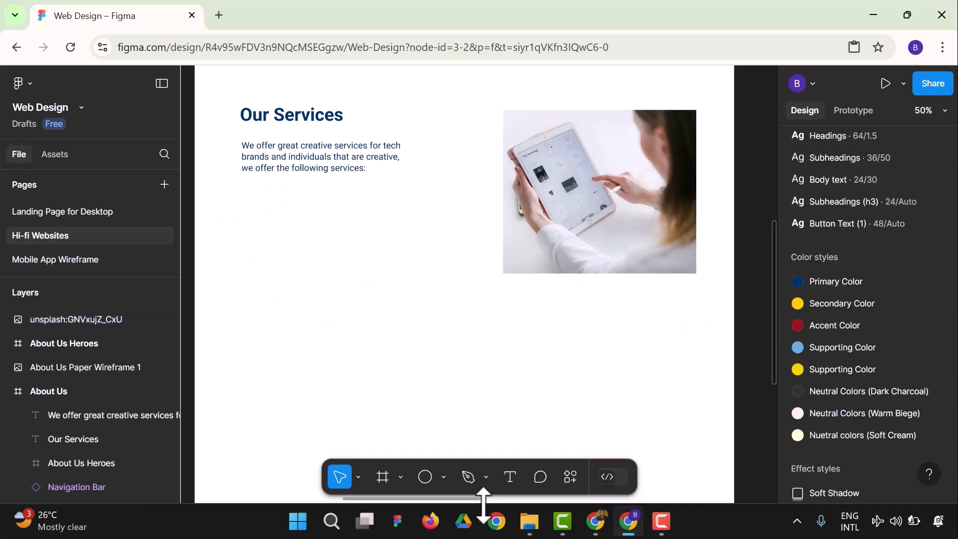
# - Examine the services list of circles and labels in the paper wireframe beside the About Us frame
pyautogui.moveTo(464, 499); pyautogui.dragTo(587, 499)
pyautogui.click(602, 379)
pyautogui.scroll(-5, 566, 273)
pyautogui.hscroll(2, 567, 274)
pyautogui.scroll(3, 562, 274)
pyautogui.hscroll(-3, 562, 274)
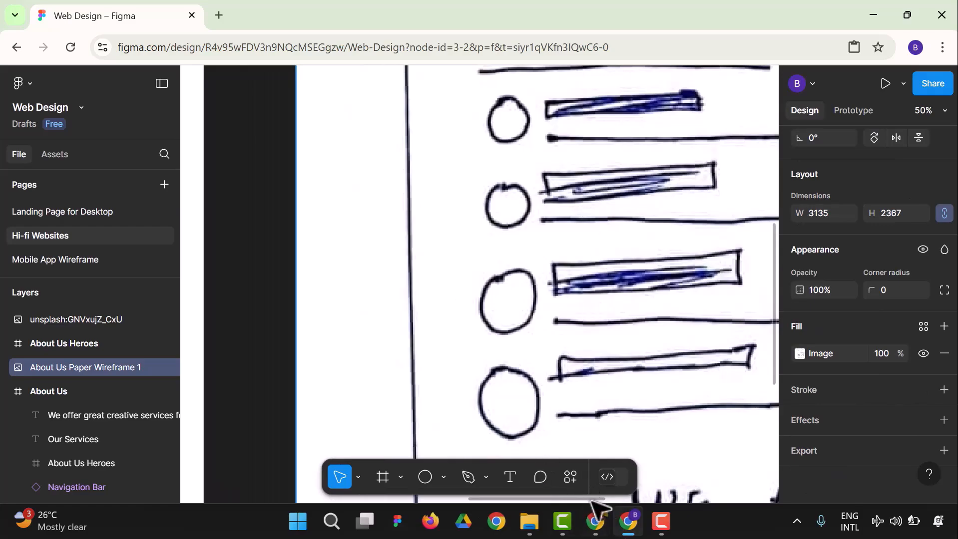
pyautogui.moveTo(592, 499); pyautogui.dragTo(461, 502)
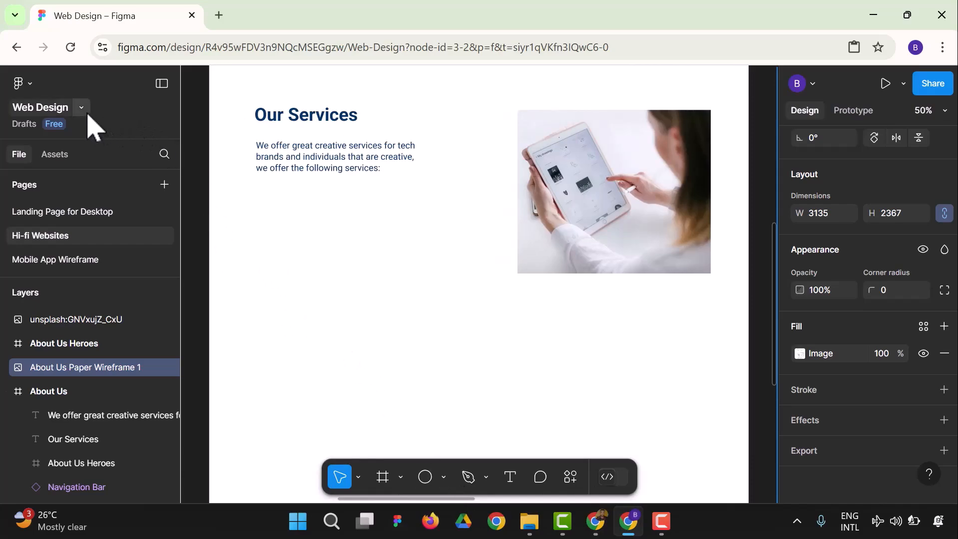
# - Open the application's main menu
pyautogui.click(36, 90)
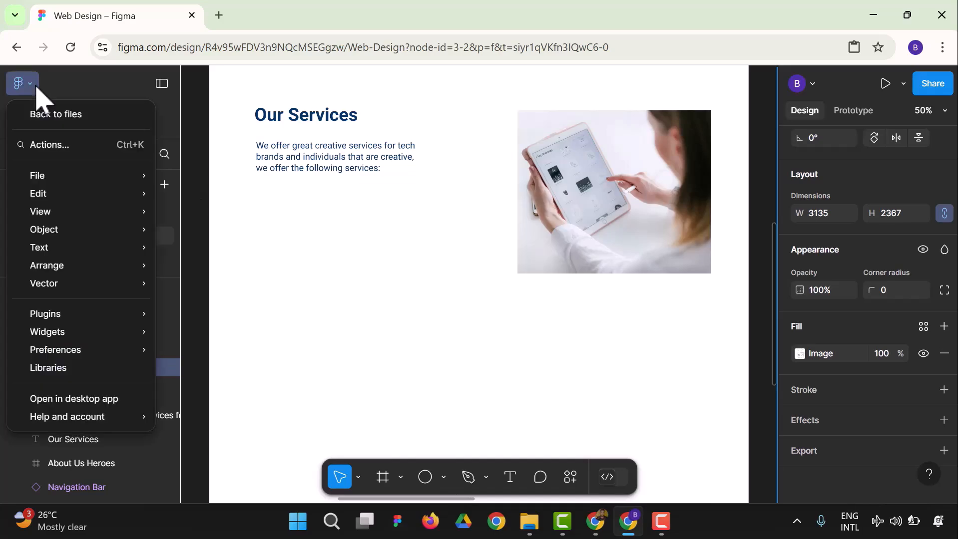
# - Run the Iconify plugin, move its window clear of the Our Services text, and search its icons for "Desktop"
pyautogui.moveTo(95, 314)
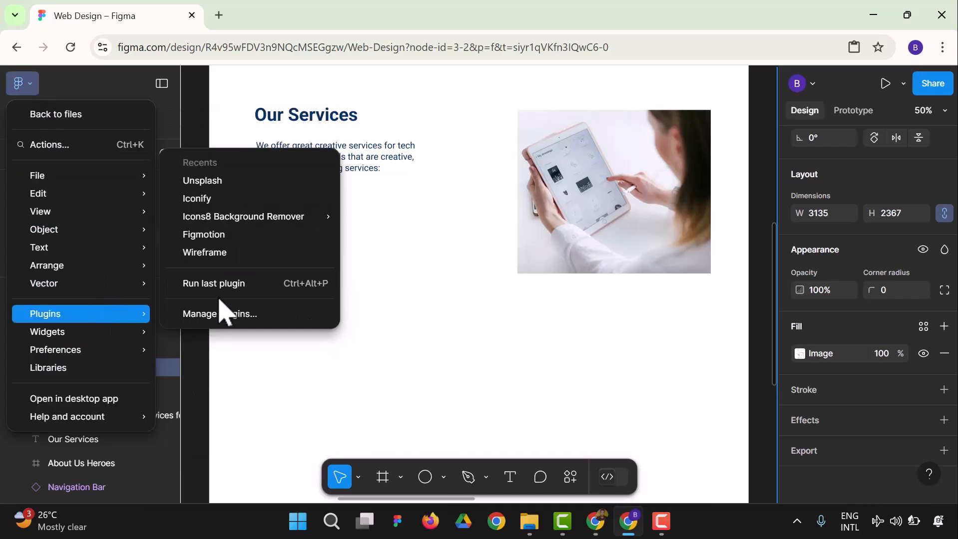
pyautogui.click(220, 200)
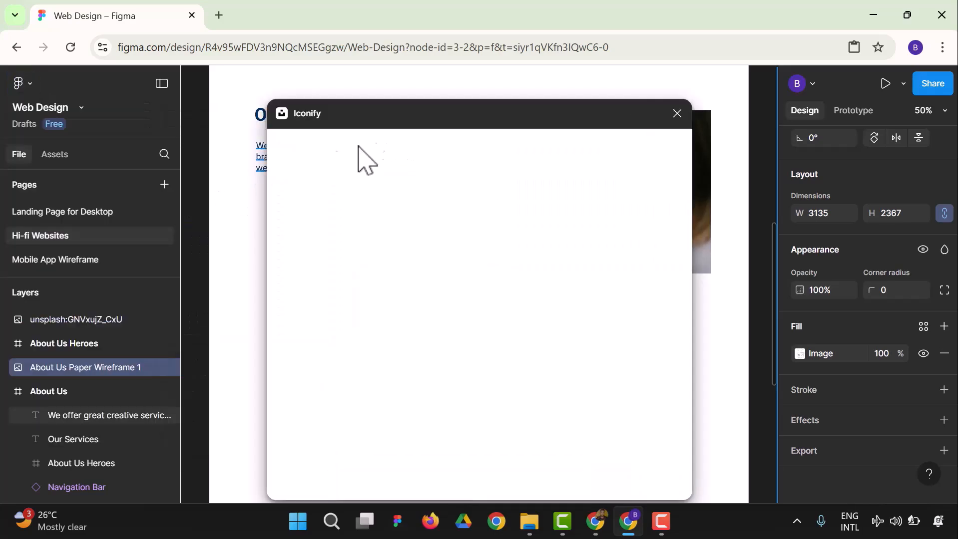
pyautogui.moveTo(376, 126); pyautogui.dragTo(507, 131)
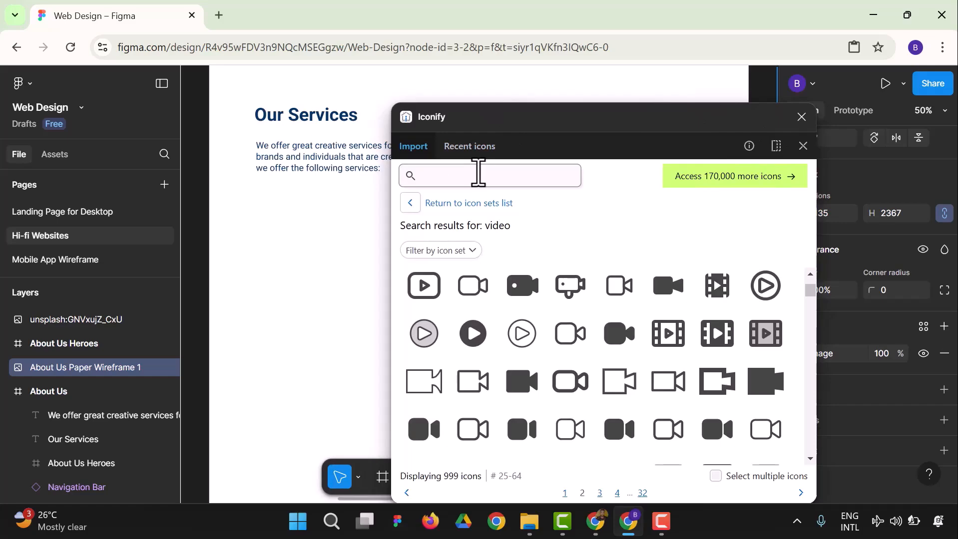
pyautogui.write('Desktop')
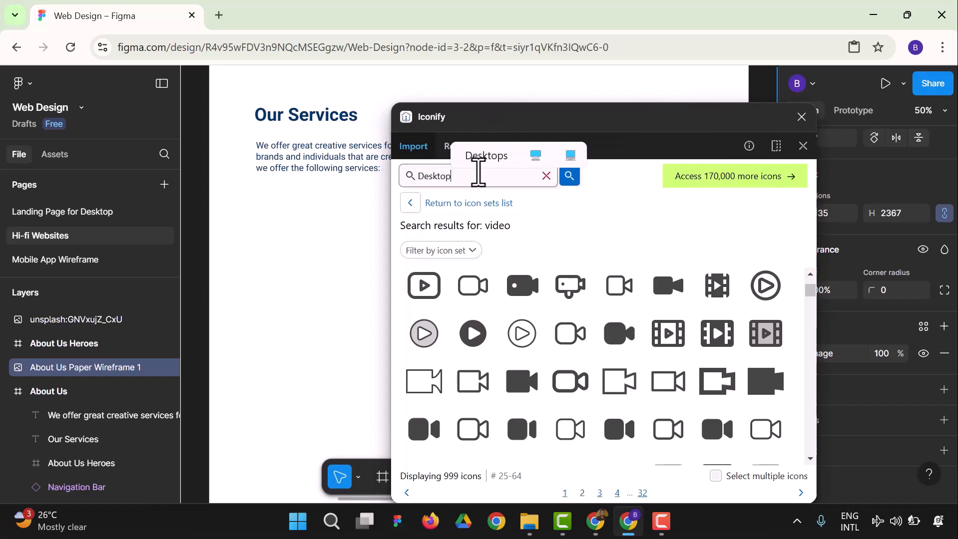
pyautogui.press('Return')
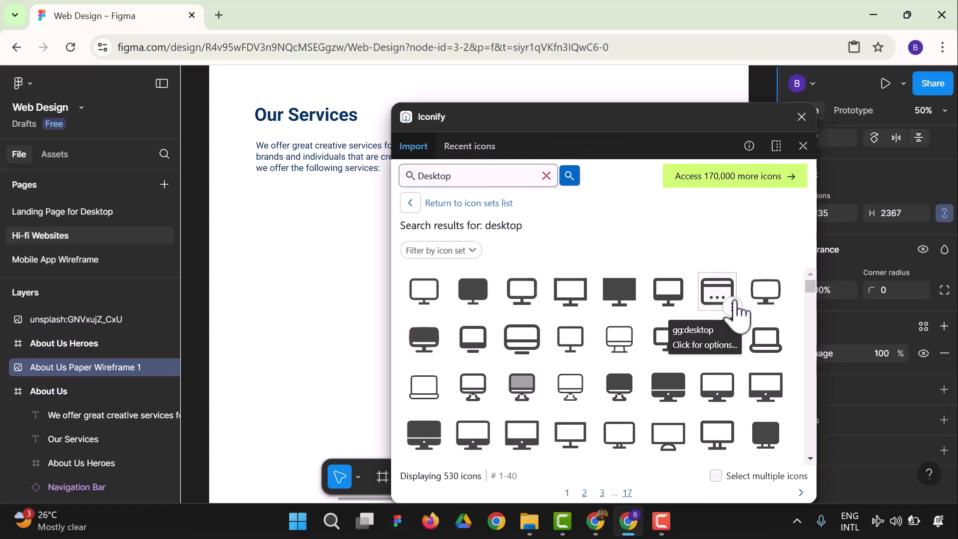
# - Import the gg:desktop icon into the design, once as a frame and once as a component
pyautogui.click(732, 300)
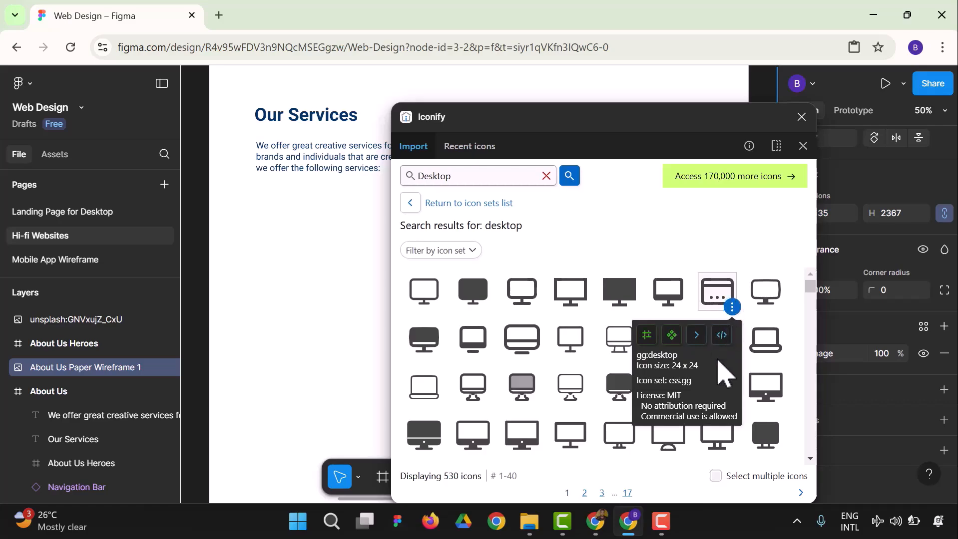
pyautogui.click(731, 307)
pyautogui.click(718, 295)
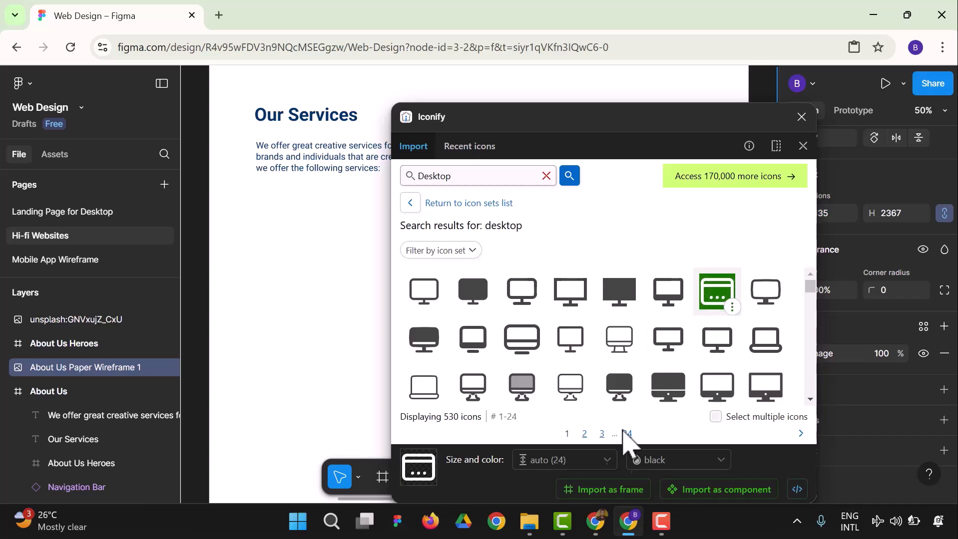
pyautogui.click(610, 491)
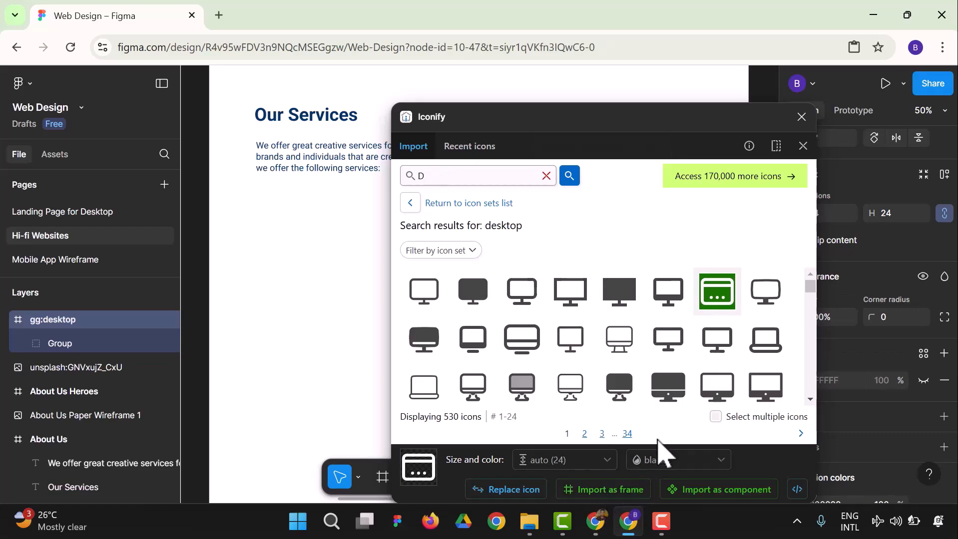
pyautogui.click(717, 492)
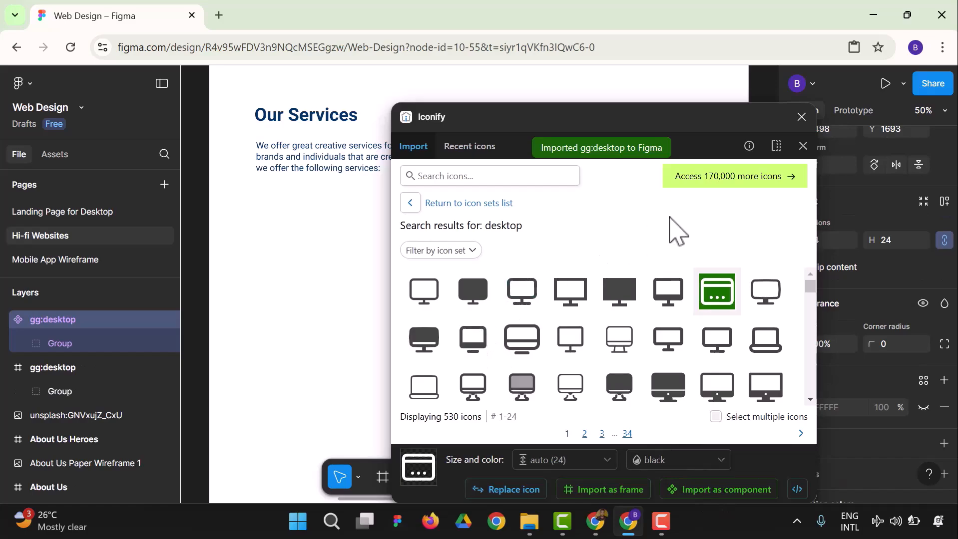
# - Search the icons for "Code" and import ic:outline-code as a component
pyautogui.click(515, 179)
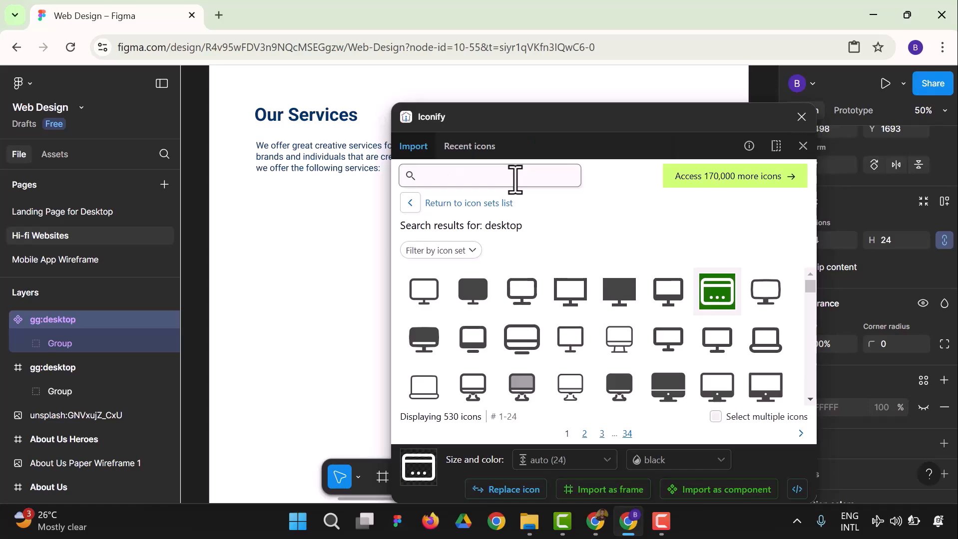
pyautogui.write('Code')
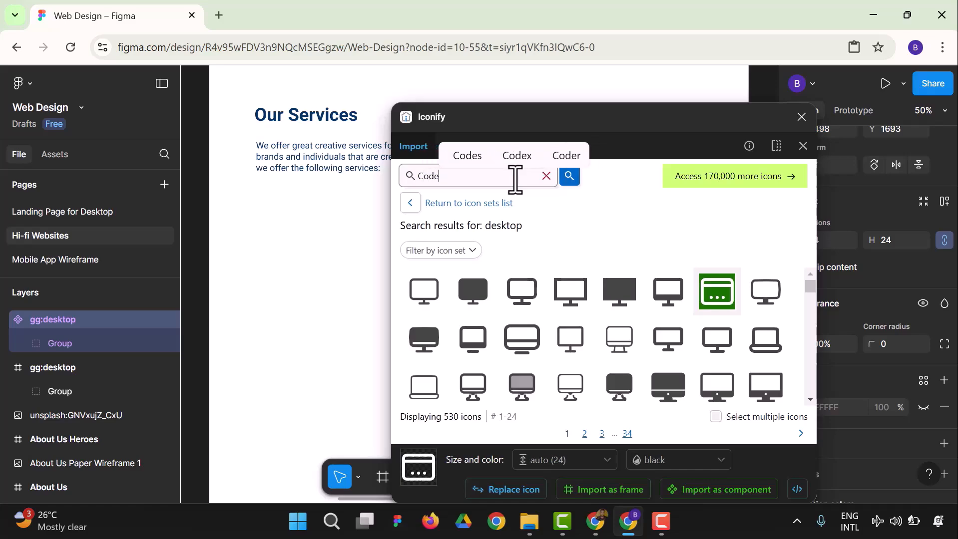
pyautogui.press('Return')
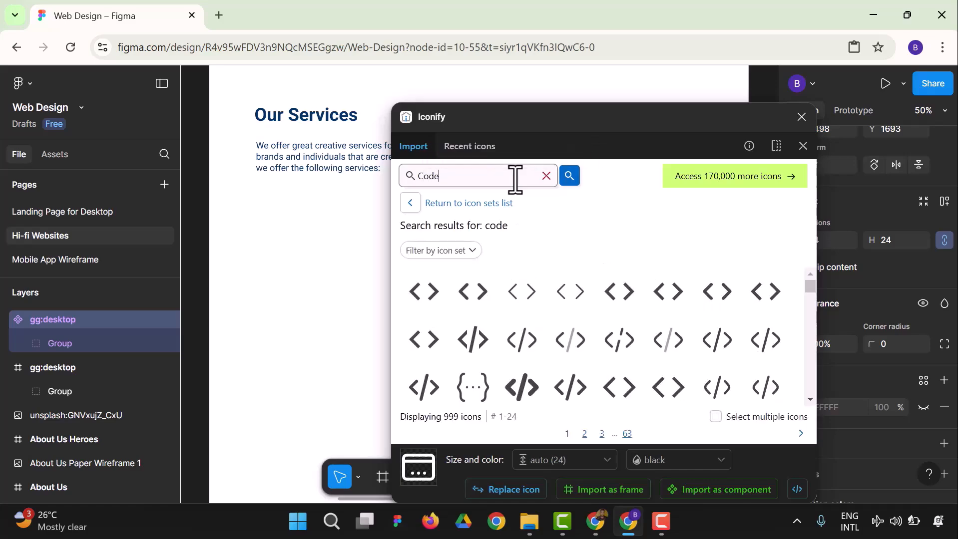
pyautogui.click(675, 300)
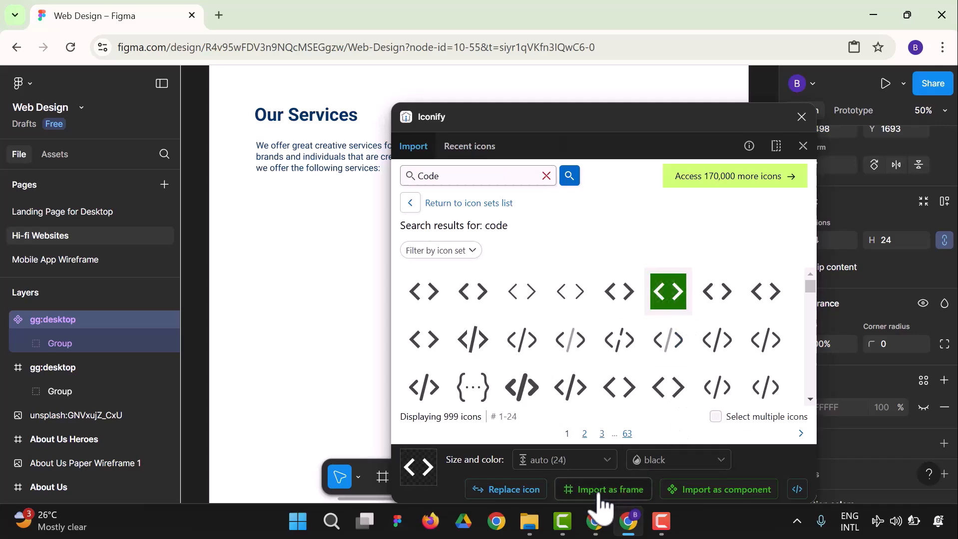
pyautogui.click(693, 492)
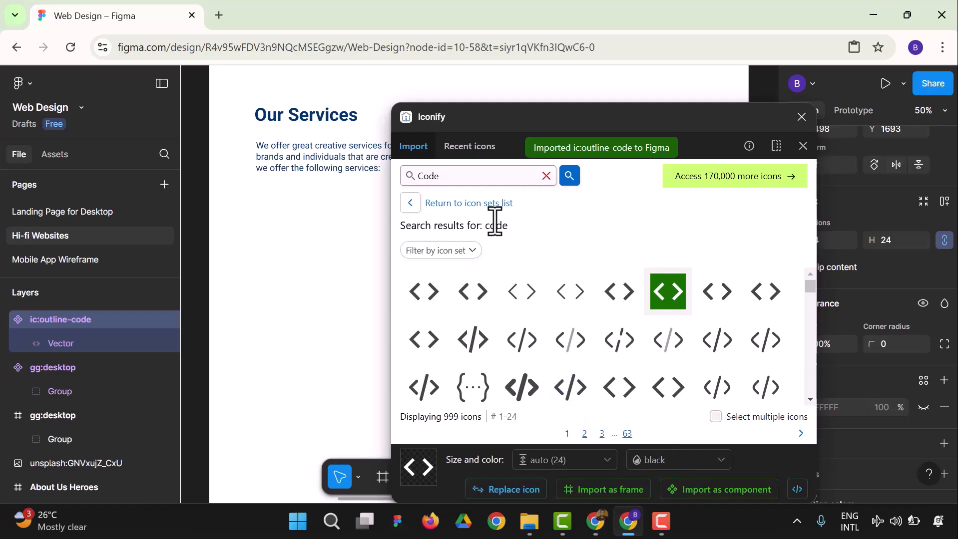
# - Search the icons for "design" and import the ant-design-outlined diamond icon as a frame
pyautogui.click(546, 177)
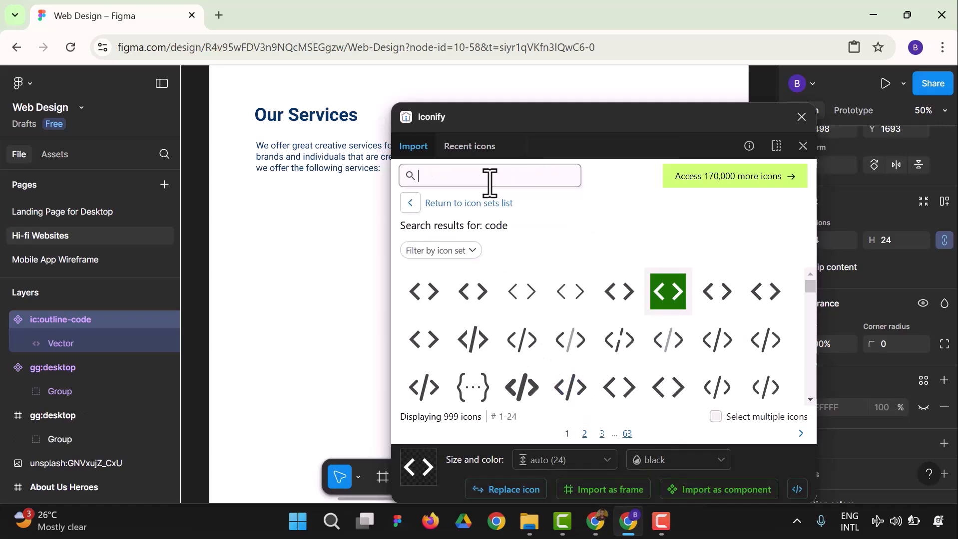
pyautogui.write('des')
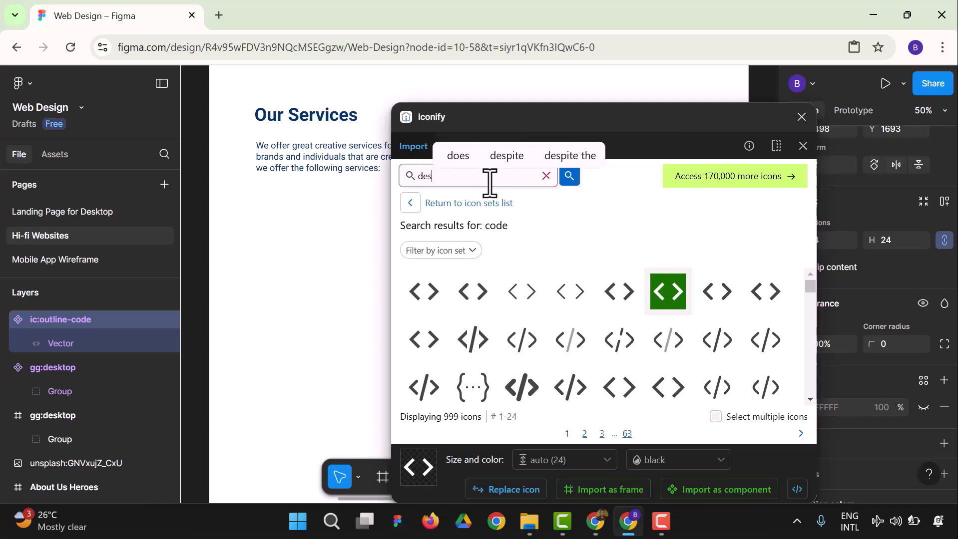
pyautogui.write('ign')
pyautogui.press('Return')
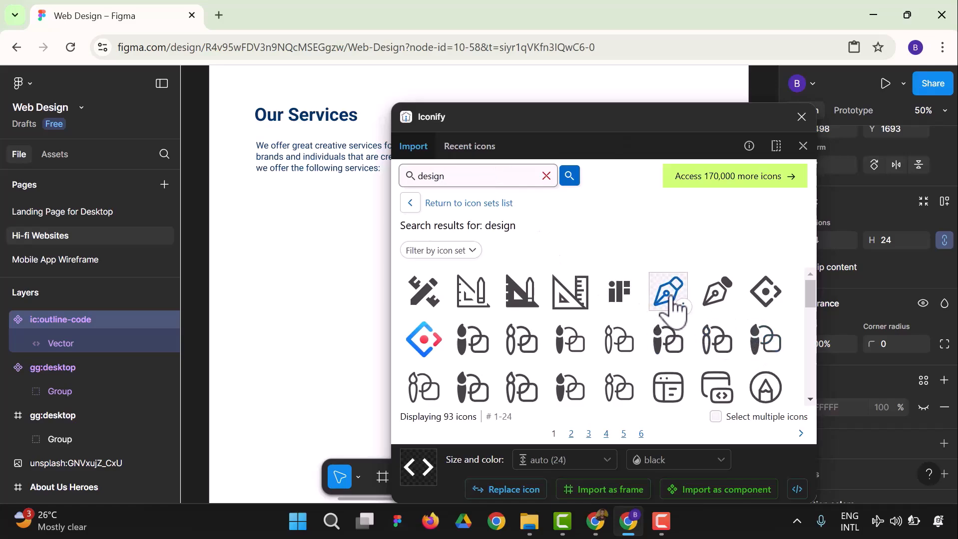
pyautogui.click(764, 304)
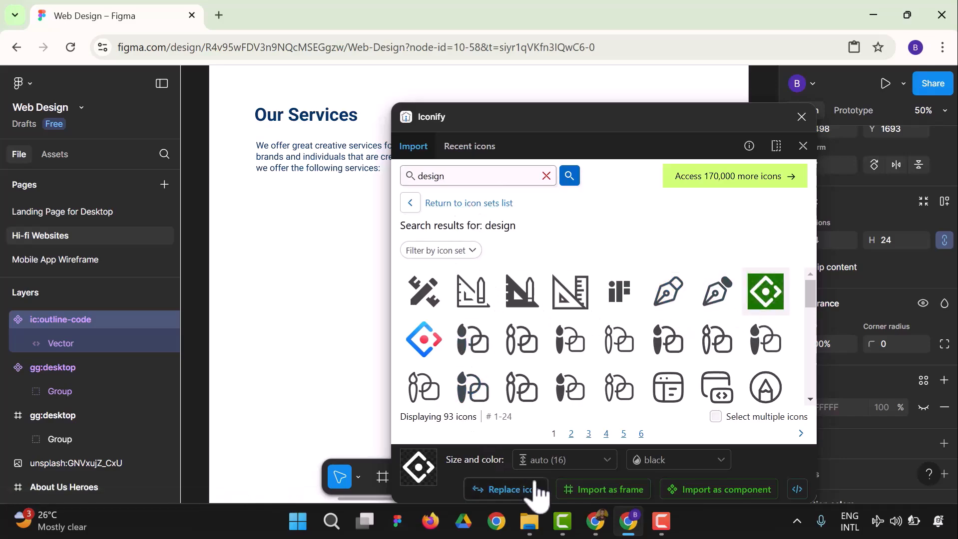
pyautogui.click(569, 491)
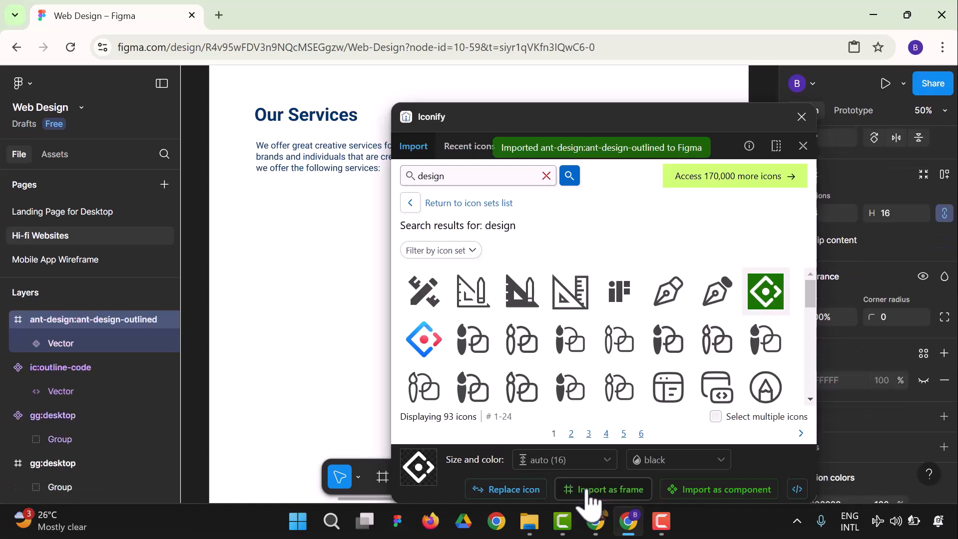
# - Search the icons for "marketing", import the nimbus:marketing megaphone icon as a component, and close Iconify
pyautogui.click(547, 176)
pyautogui.write('m')
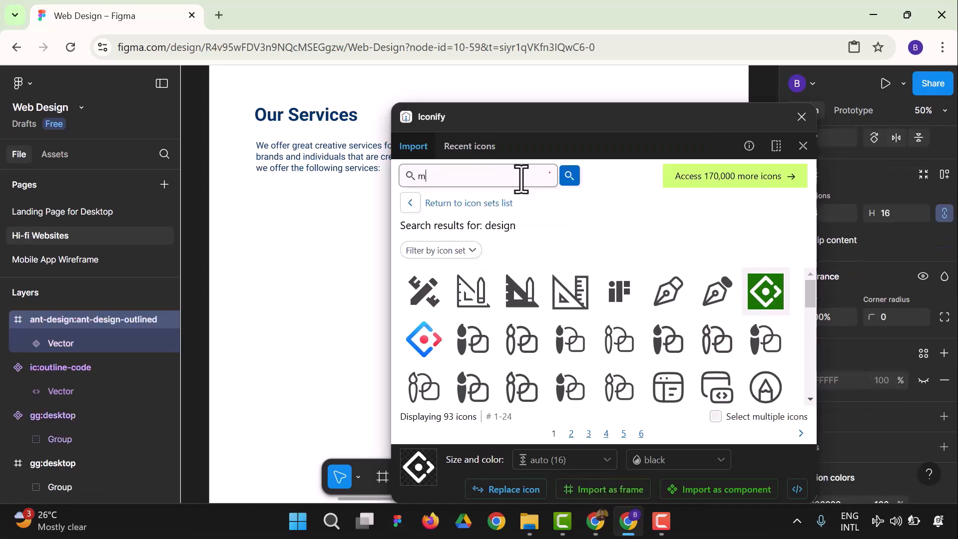
pyautogui.write('arketing')
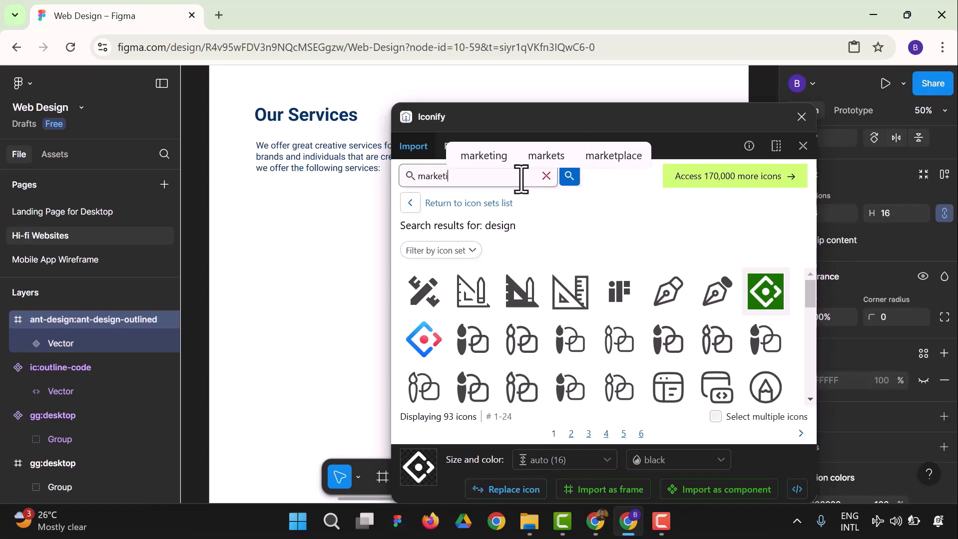
pyautogui.press('Return')
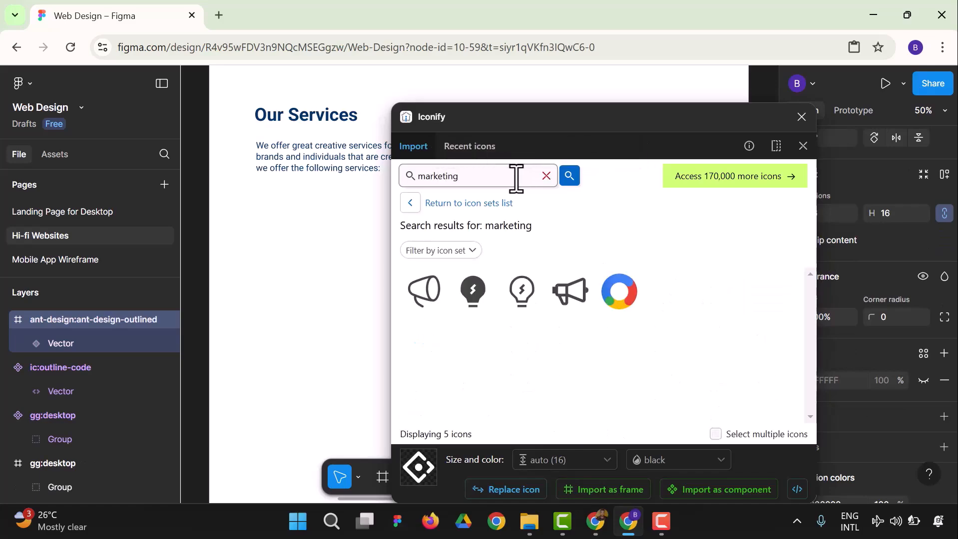
pyautogui.click(561, 300)
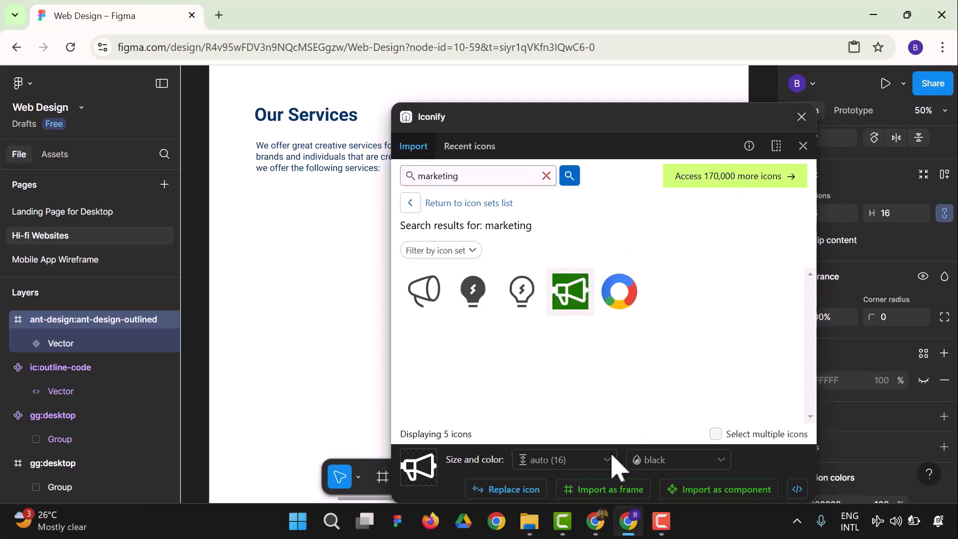
pyautogui.click(684, 491)
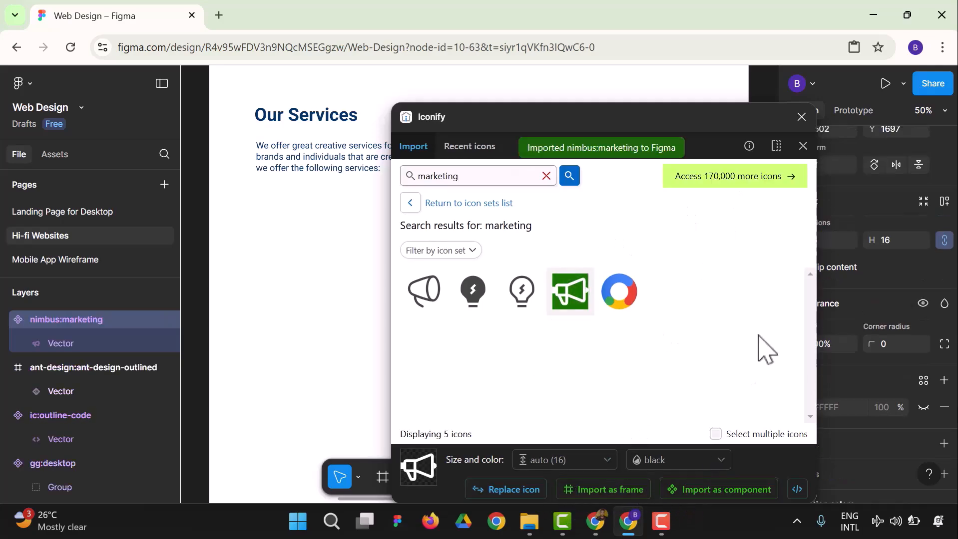
pyautogui.click(804, 125)
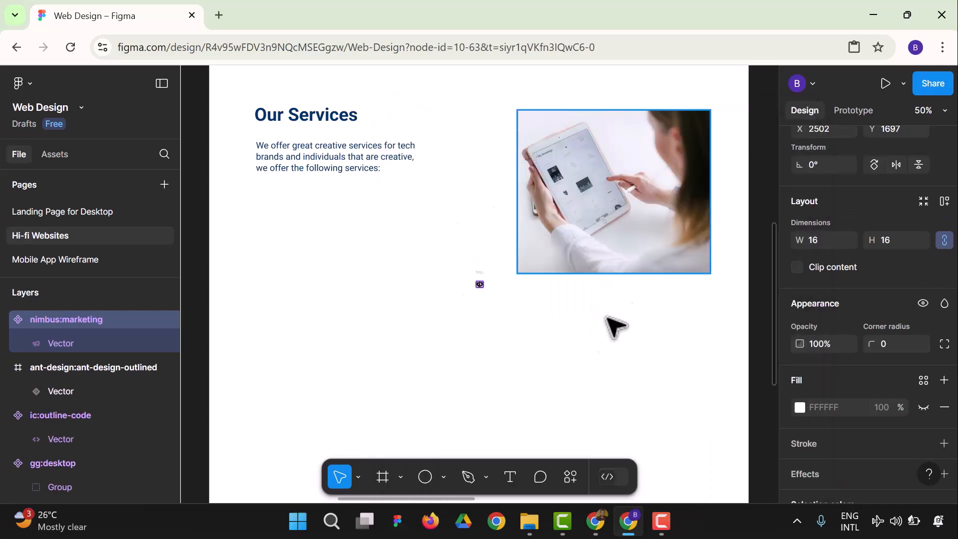
# - Spread the stacked imported icons apart over the empty area below the Our Services text and photo
pyautogui.click(480, 315)
pyautogui.moveTo(478, 284); pyautogui.dragTo(384, 291)
pyautogui.moveTo(480, 289); pyautogui.dragTo(387, 327)
pyautogui.moveTo(483, 287); pyautogui.dragTo(418, 336)
pyautogui.moveTo(482, 290); pyautogui.dragTo(480, 355)
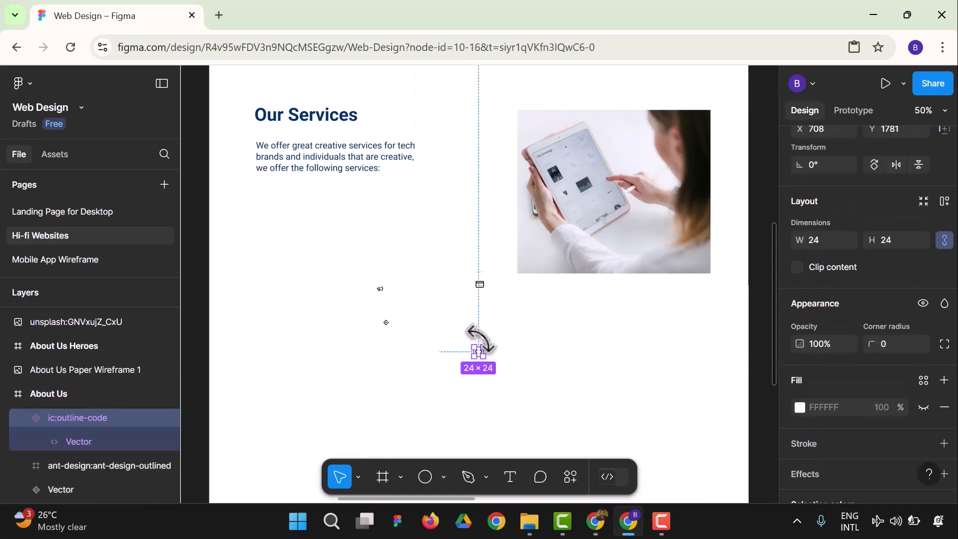
pyautogui.moveTo(482, 287); pyautogui.dragTo(450, 308)
pyautogui.moveTo(482, 287); pyautogui.dragTo(497, 335)
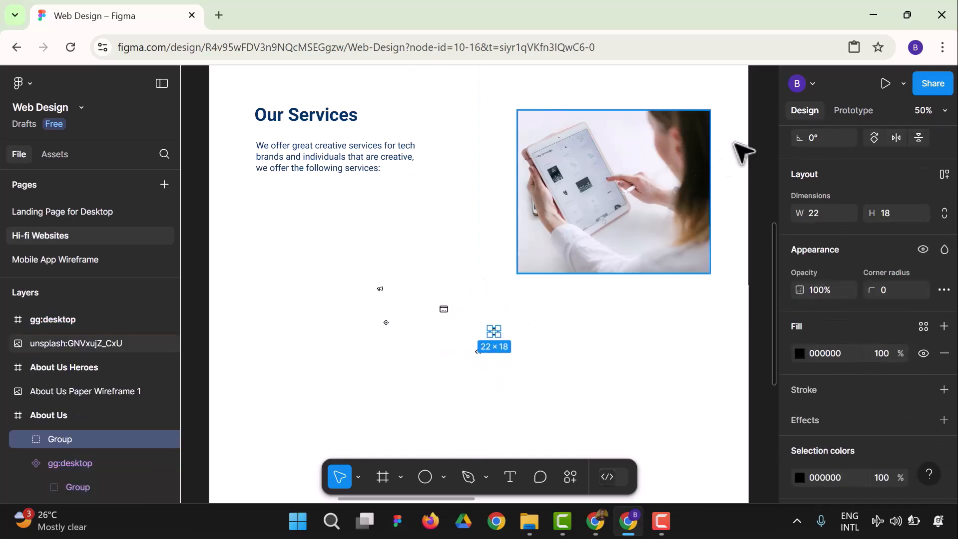
# - Move the megaphone icon below the services paragraph near its start and resize it to 50 × 50
pyautogui.click(944, 116)
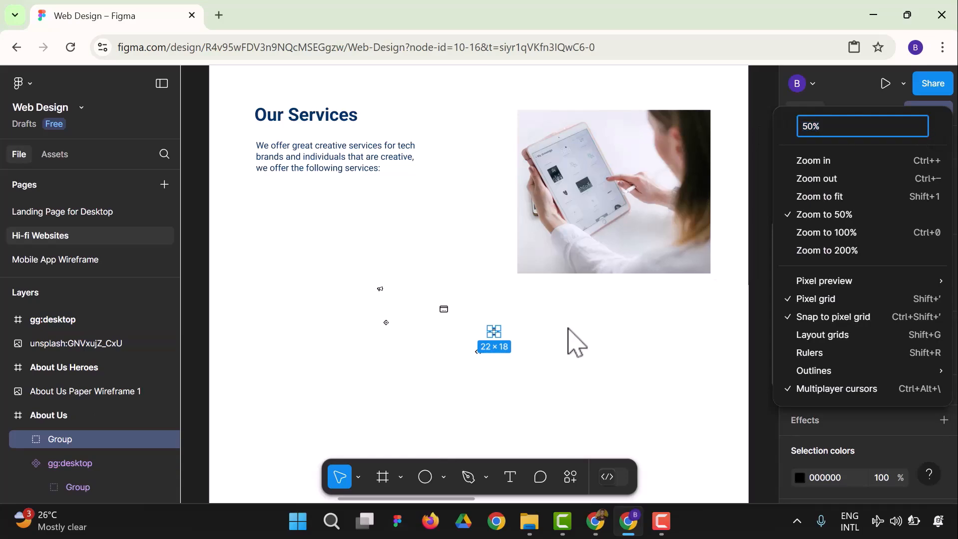
pyautogui.click(397, 389)
pyautogui.click(381, 289)
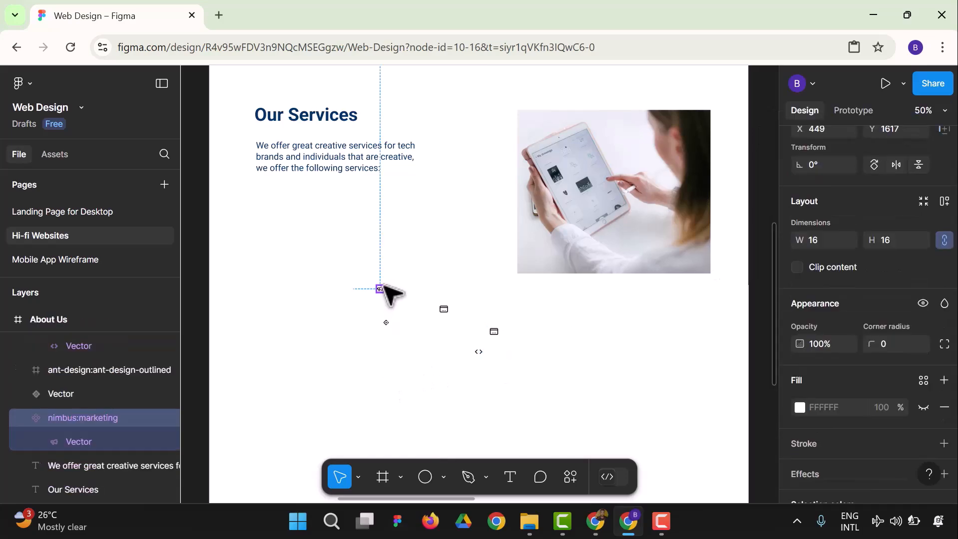
pyautogui.moveTo(382, 289); pyautogui.dragTo(272, 251)
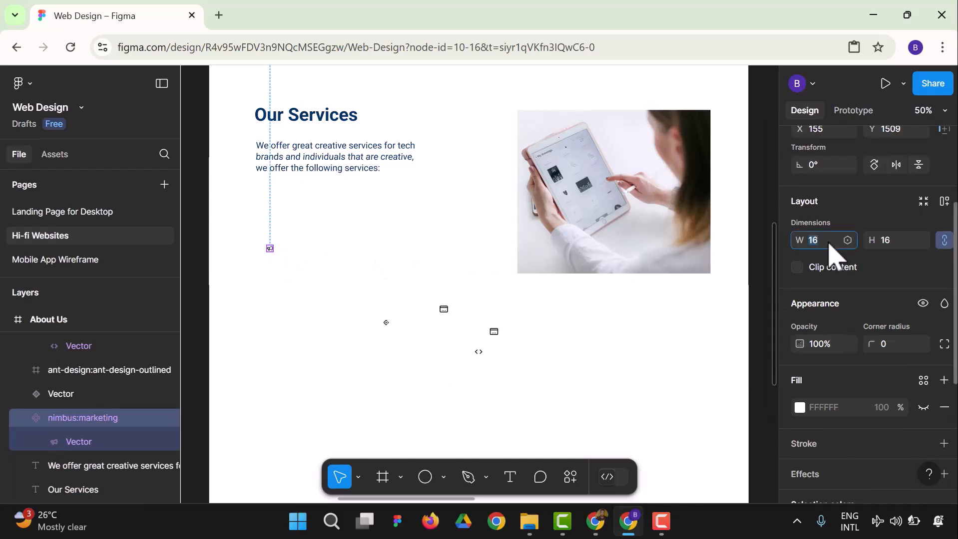
pyautogui.press('Return')
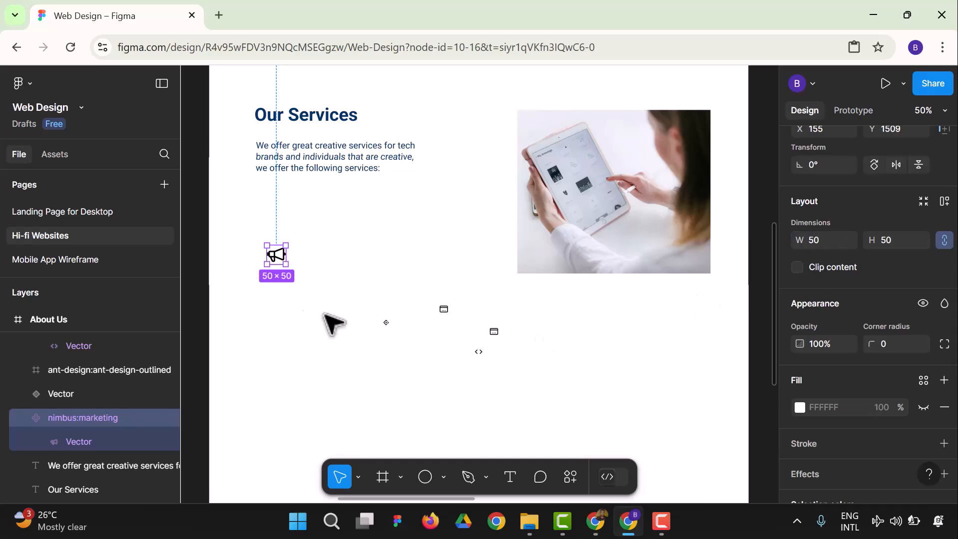
# - Try a width of 50 on the diamond design icon's vector, then undo it and set the height to 50
pyautogui.click(292, 326)
pyautogui.click(386, 323)
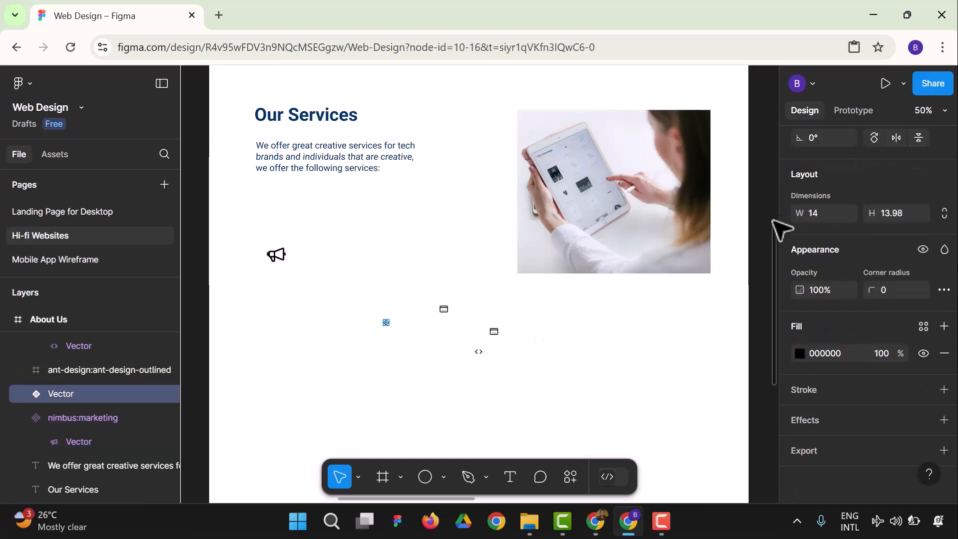
pyautogui.click(823, 218)
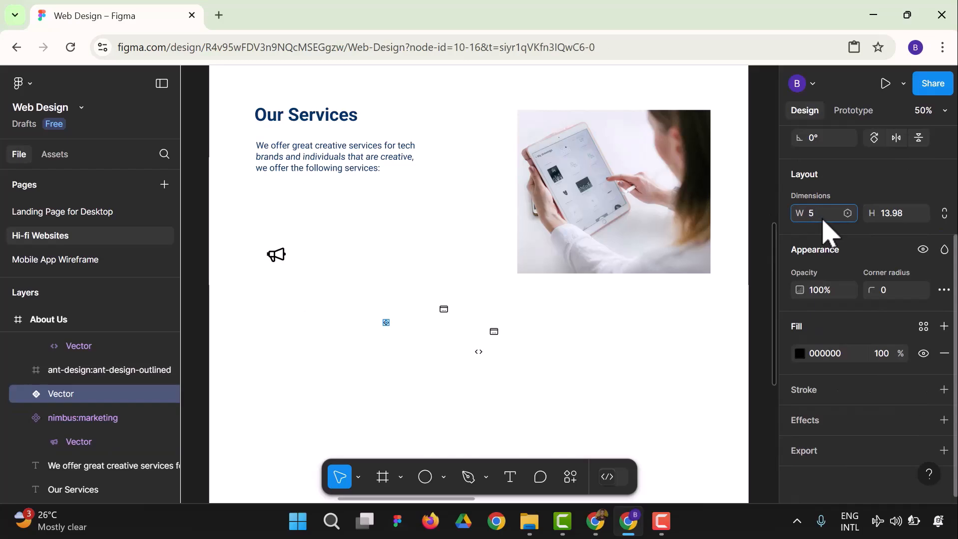
pyautogui.write('50')
pyautogui.press('Return')
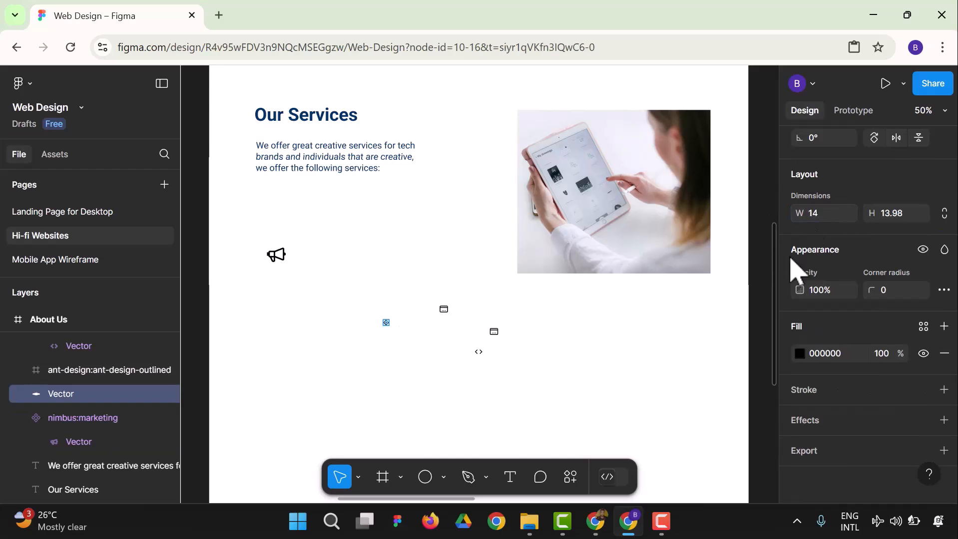
pyautogui.click(895, 218)
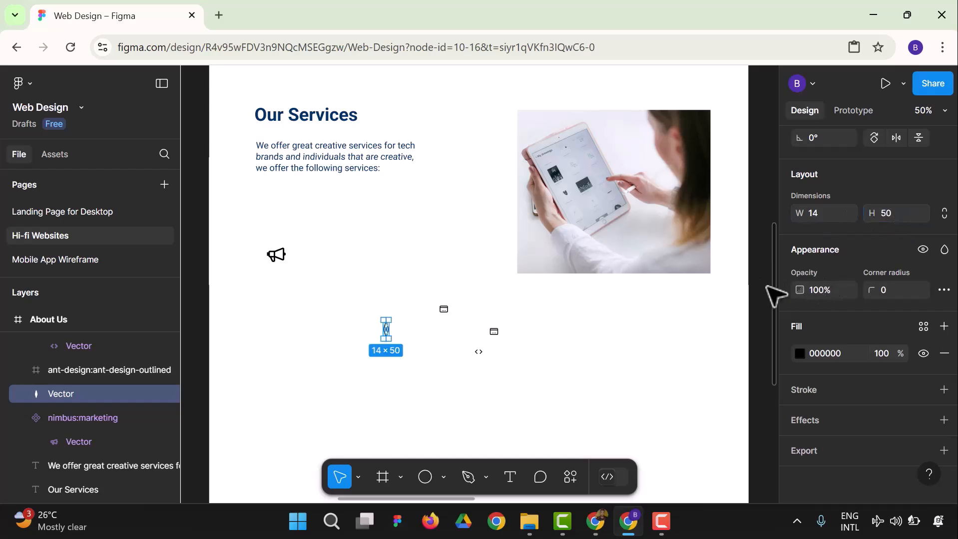
# - Move the megaphone icon just below the services paragraph and place the browser window icon, 50 wide, beneath it
pyautogui.click(528, 398)
pyautogui.moveTo(277, 257); pyautogui.dragTo(267, 210)
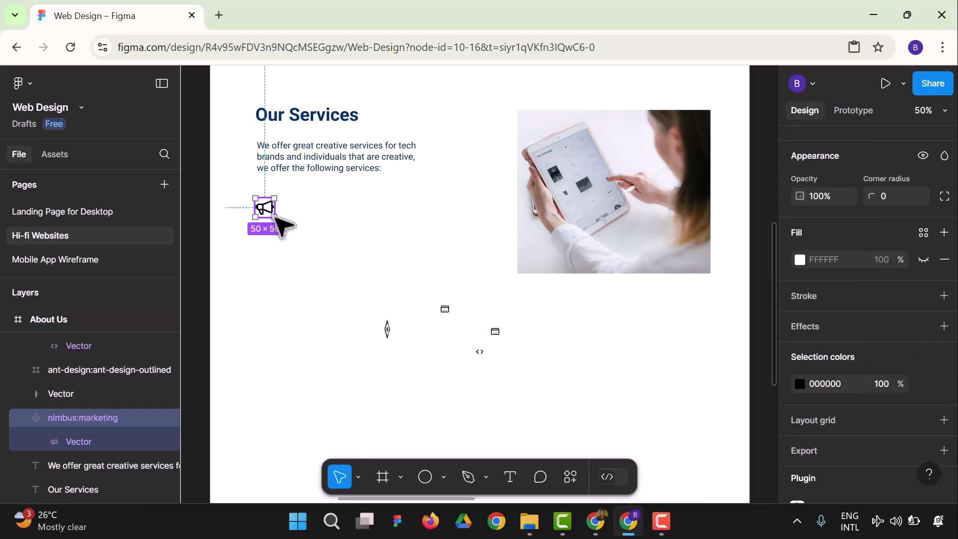
pyautogui.moveTo(496, 333); pyautogui.dragTo(277, 263)
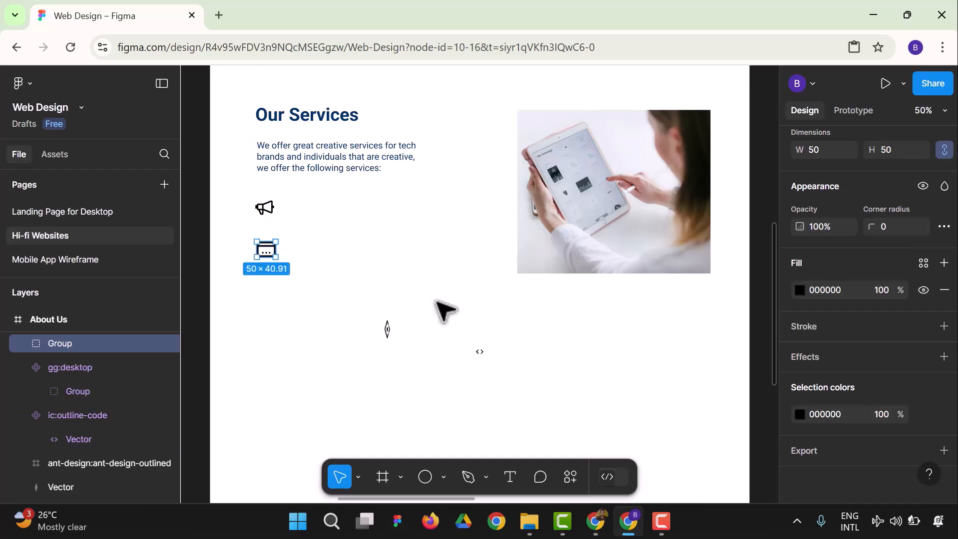
# - Resize the code icon to 50 × 50 and place it beneath the browser window icon
pyautogui.click(481, 353)
pyautogui.click(481, 355)
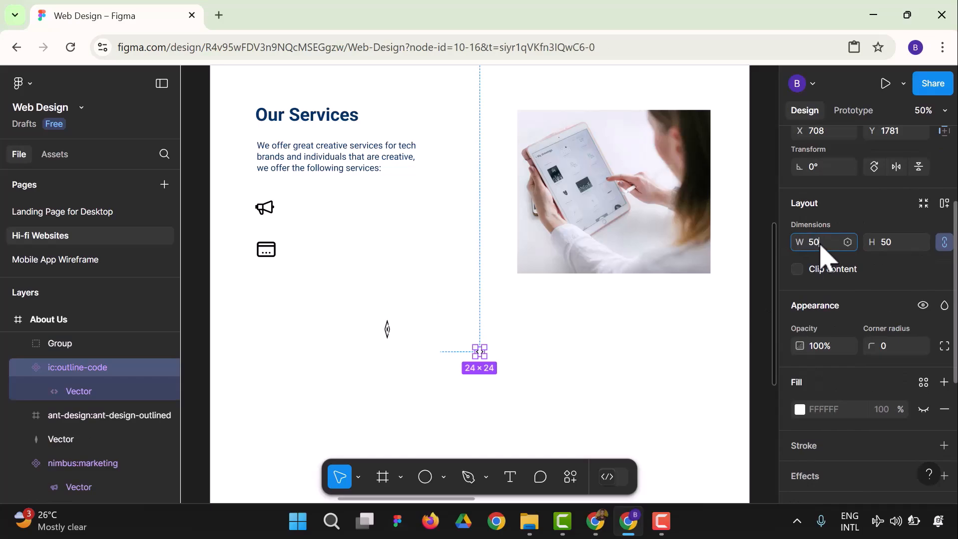
pyautogui.click(438, 391)
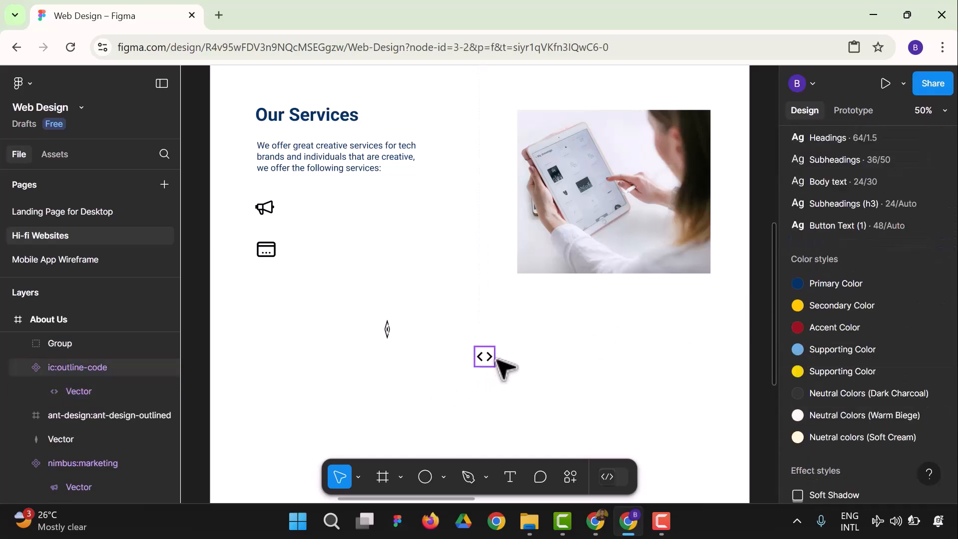
pyautogui.moveTo(487, 358); pyautogui.dragTo(264, 290)
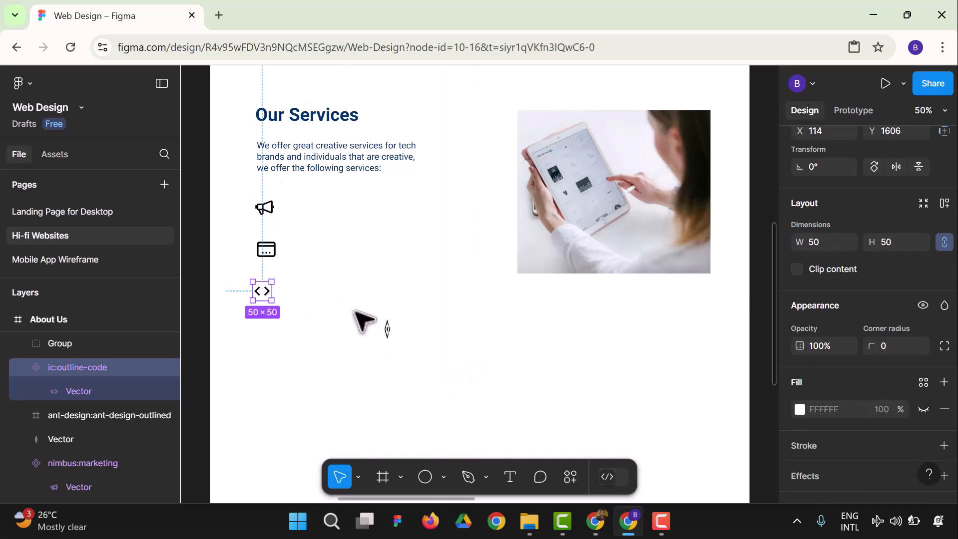
# - Move the Homepage frame beside the About Us frame so that their top edges line up
pyautogui.click(385, 330)
pyautogui.press('Home')
pyautogui.hscroll(6, 382, 330)
pyautogui.click(926, 110)
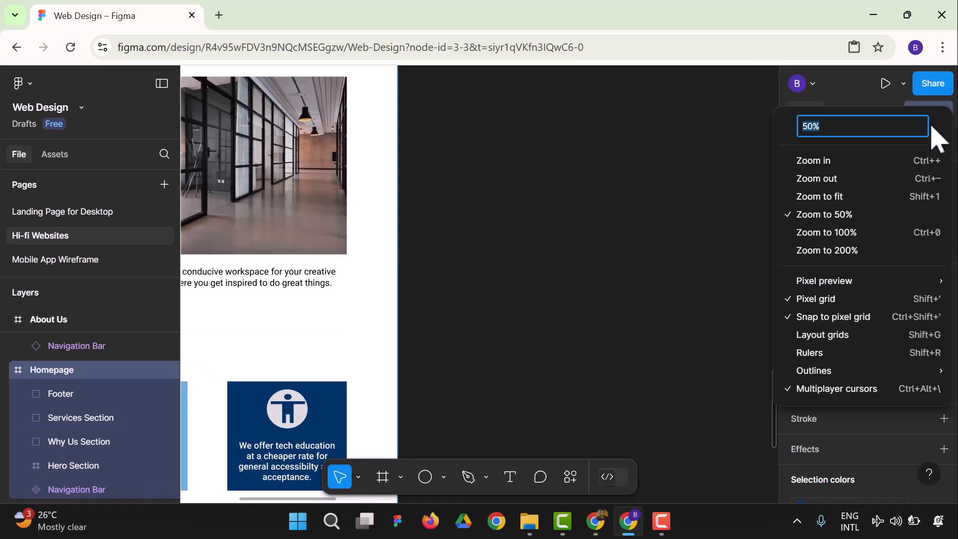
pyautogui.click(822, 195)
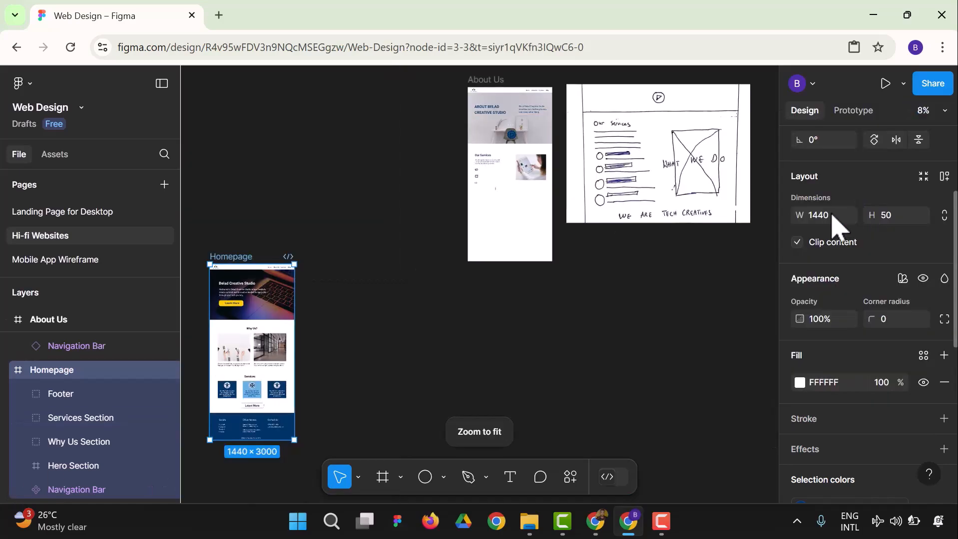
pyautogui.click(630, 327)
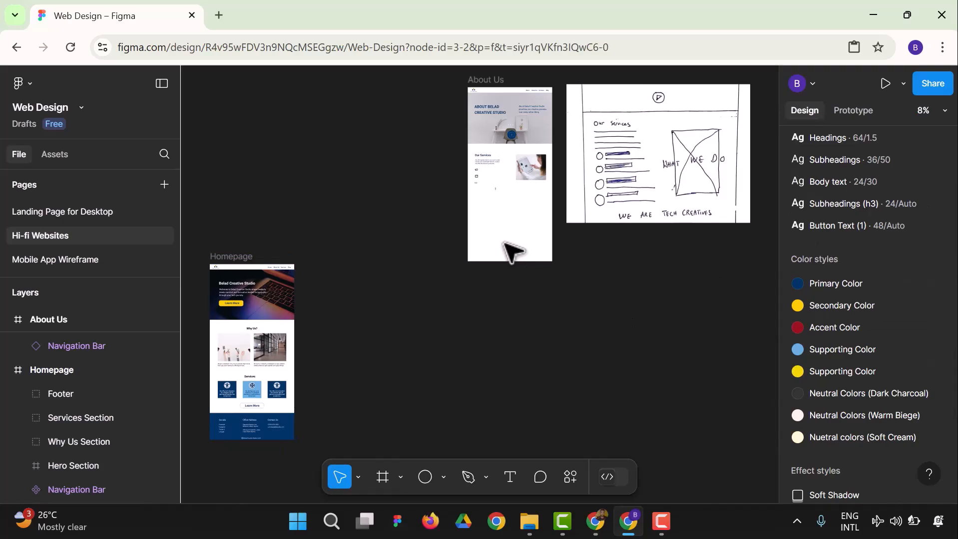
pyautogui.click(231, 256)
pyautogui.moveTo(230, 257); pyautogui.dragTo(369, 81)
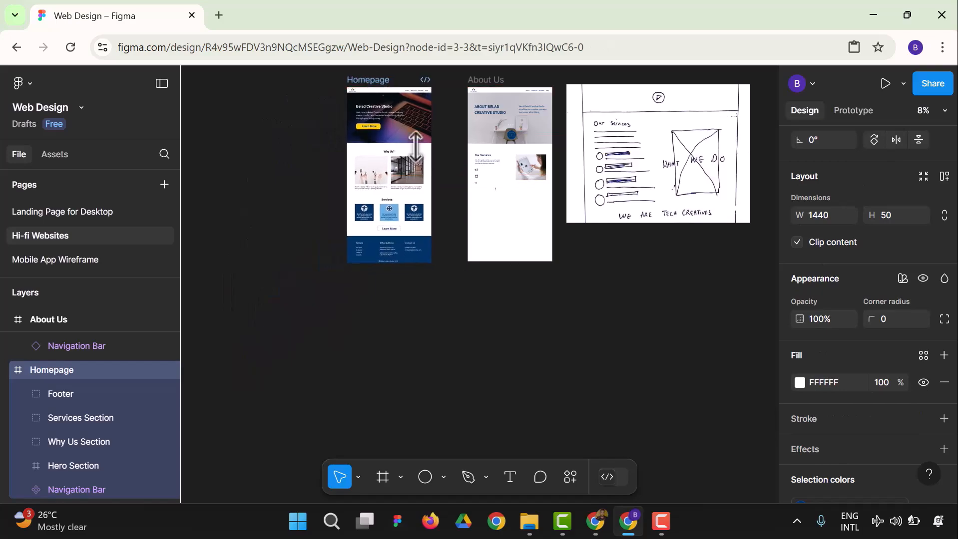
# - Delete the diamond design icon's vector from the empty area below the Our Services icons
pyautogui.click(942, 111)
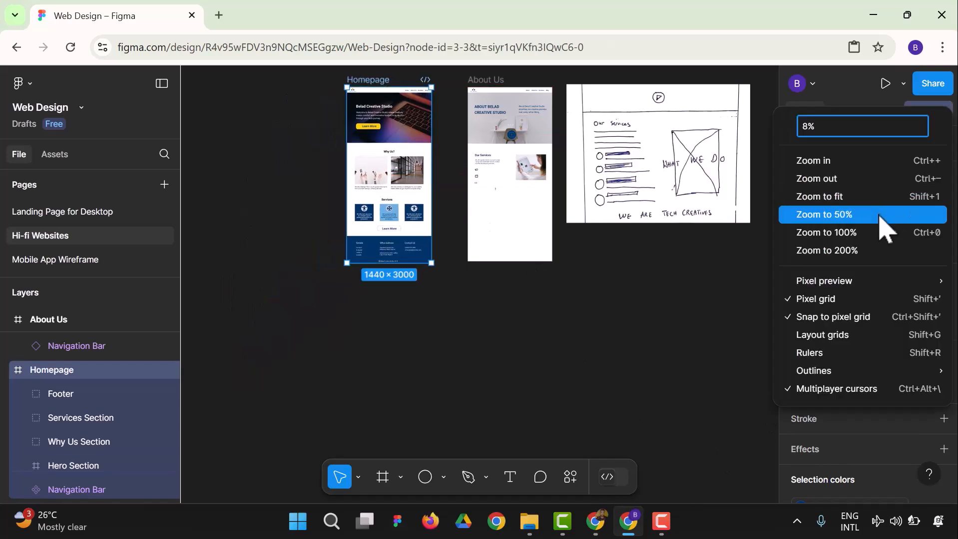
pyautogui.click(880, 215)
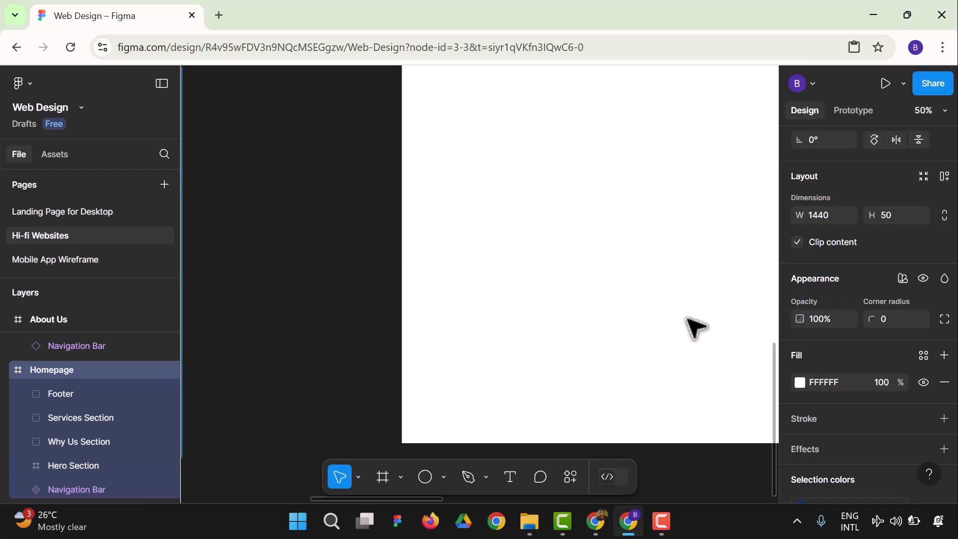
pyautogui.click(580, 337)
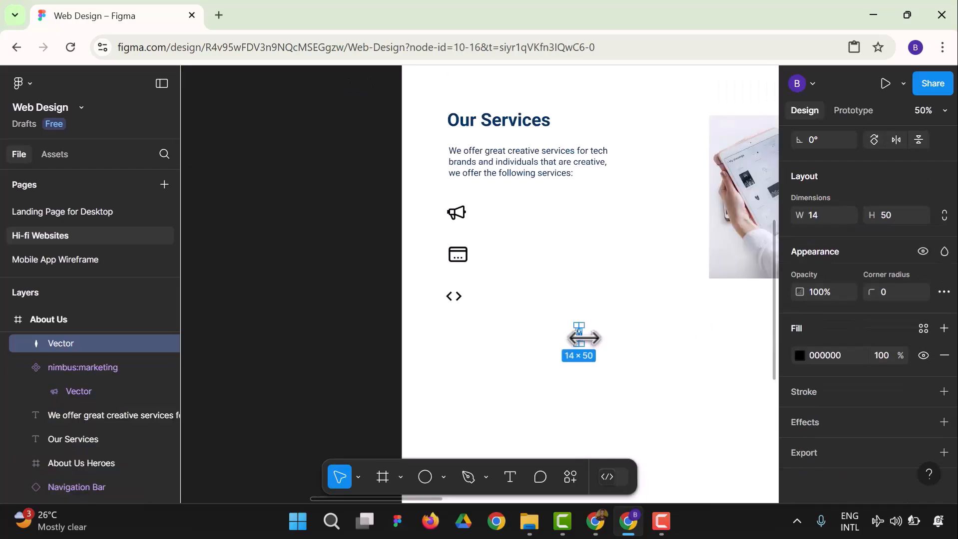
pyautogui.press('Delete')
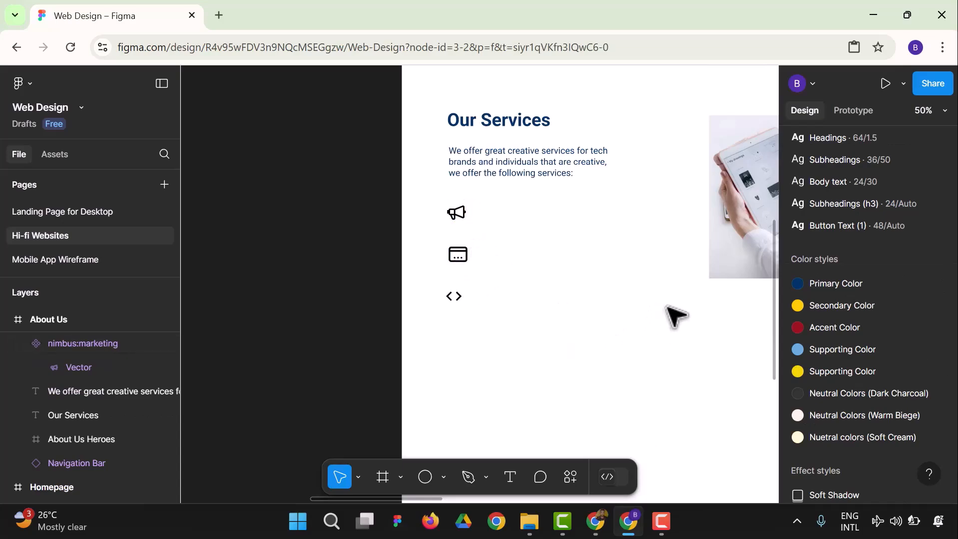
# - Add the text "Brand Marketing" beside the megaphone icon
pyautogui.click(509, 477)
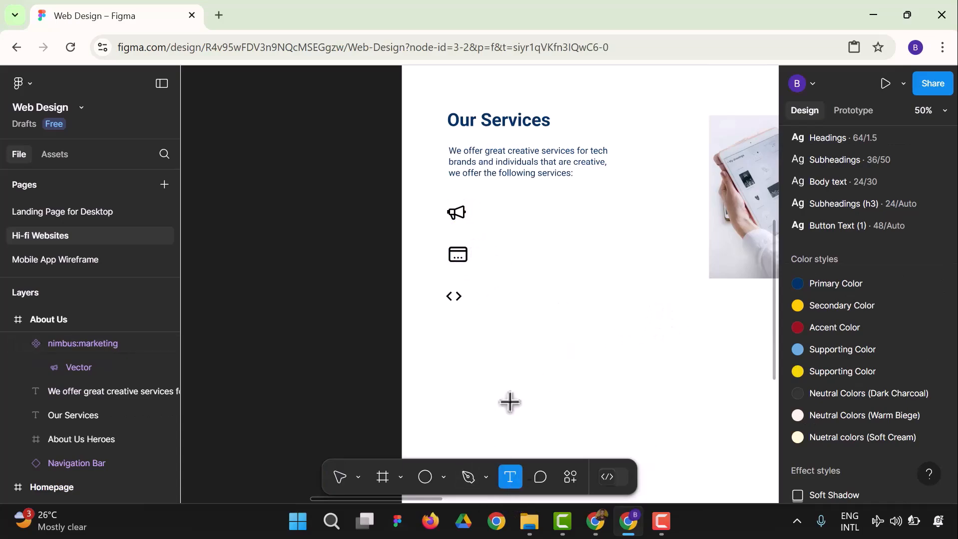
pyautogui.click(492, 202)
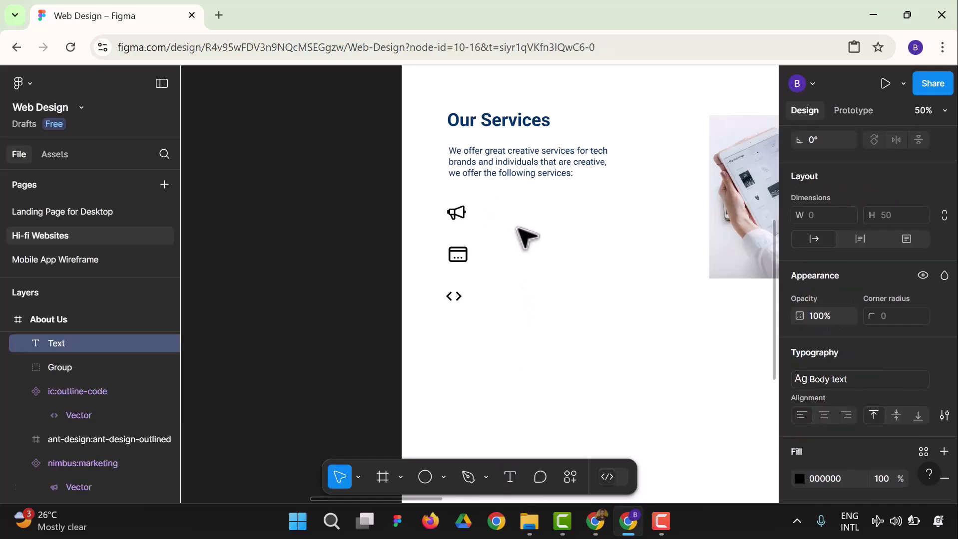
pyautogui.write('Bran')
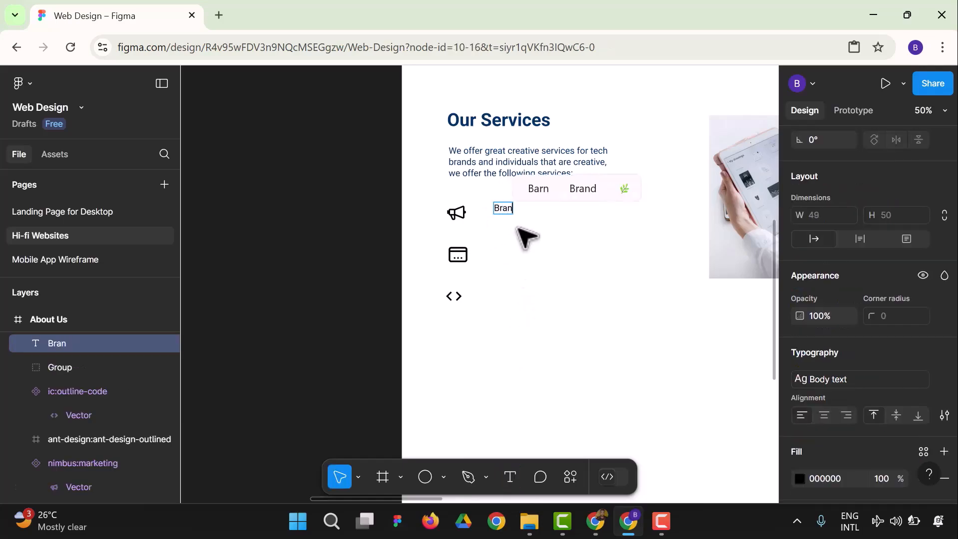
pyautogui.write('d Marketing')
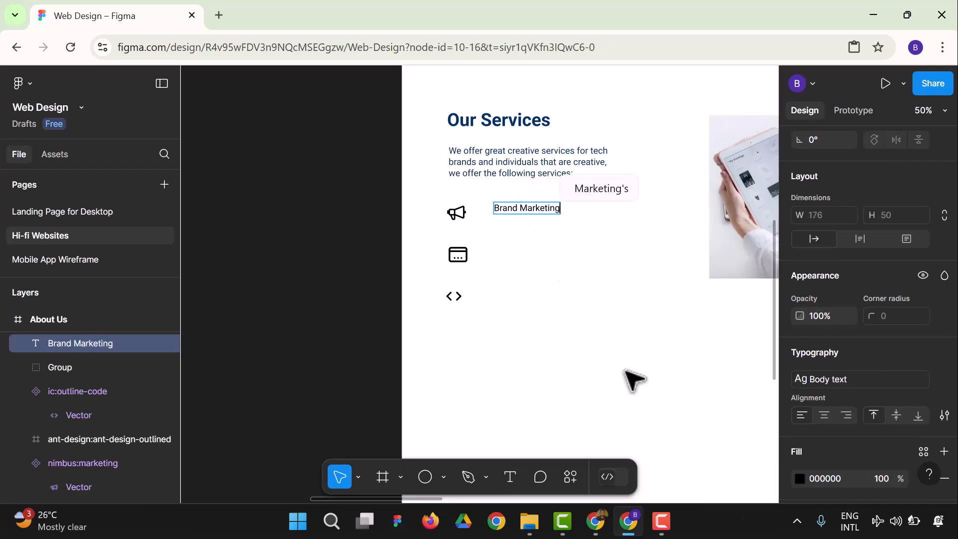
# - Apply the Subheadings 36/50 text style to the Brand Marketing label and move it closer to the megaphone icon
pyautogui.click(836, 385)
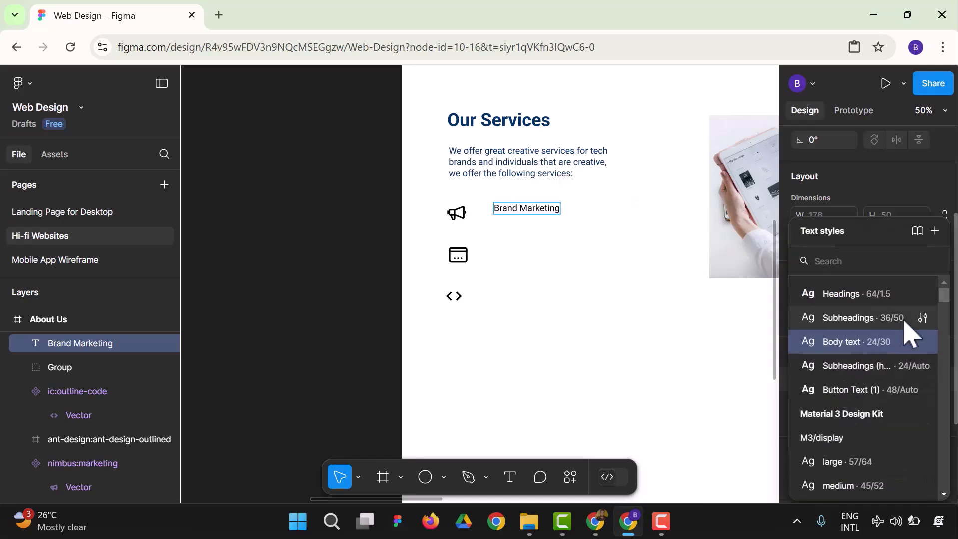
pyautogui.click(862, 318)
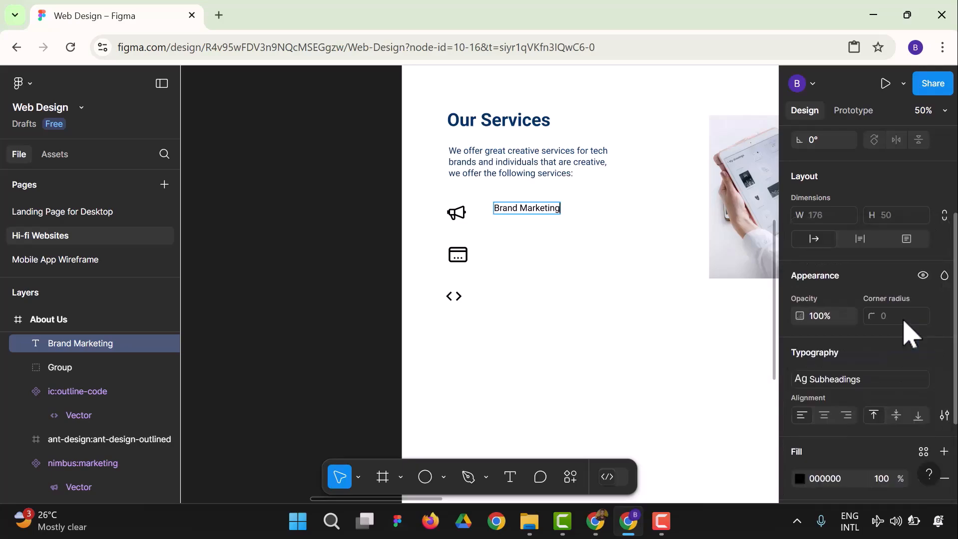
pyautogui.hotkey('ctrl', 'z')
pyautogui.click(858, 382)
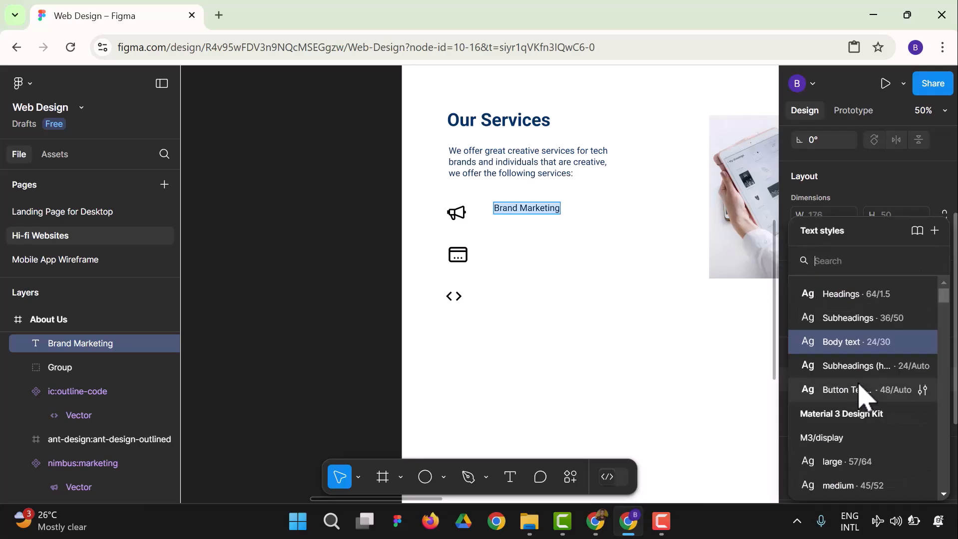
pyautogui.click(873, 322)
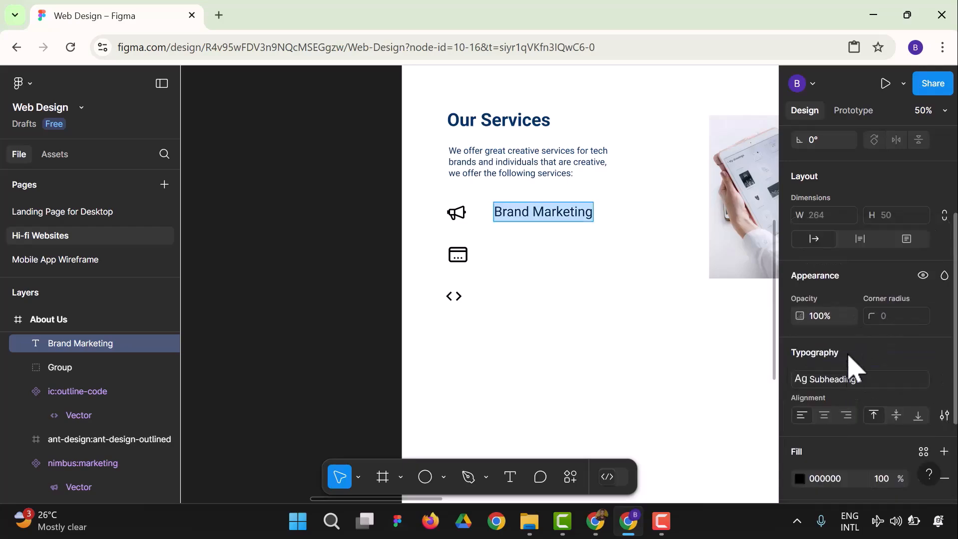
pyautogui.click(842, 383)
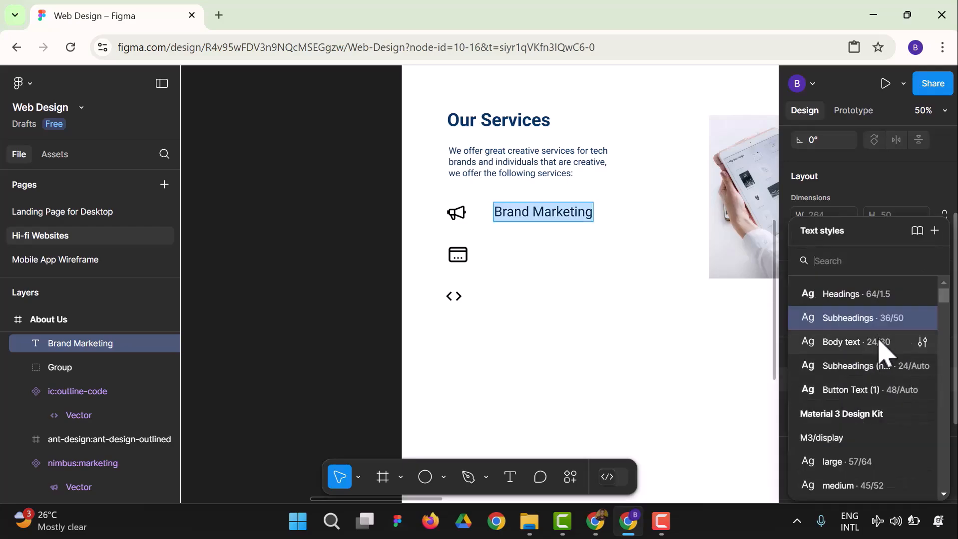
pyautogui.click(634, 280)
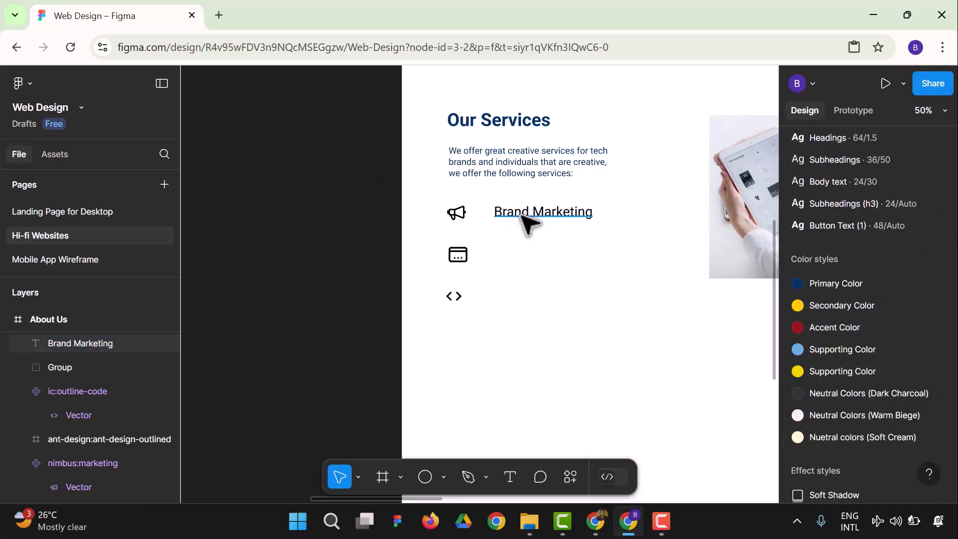
pyautogui.moveTo(524, 216)
pyautogui.mouseDown()
pyautogui.moveTo(489, 215)
pyautogui.moveTo(506, 218)
pyautogui.mouseUp()
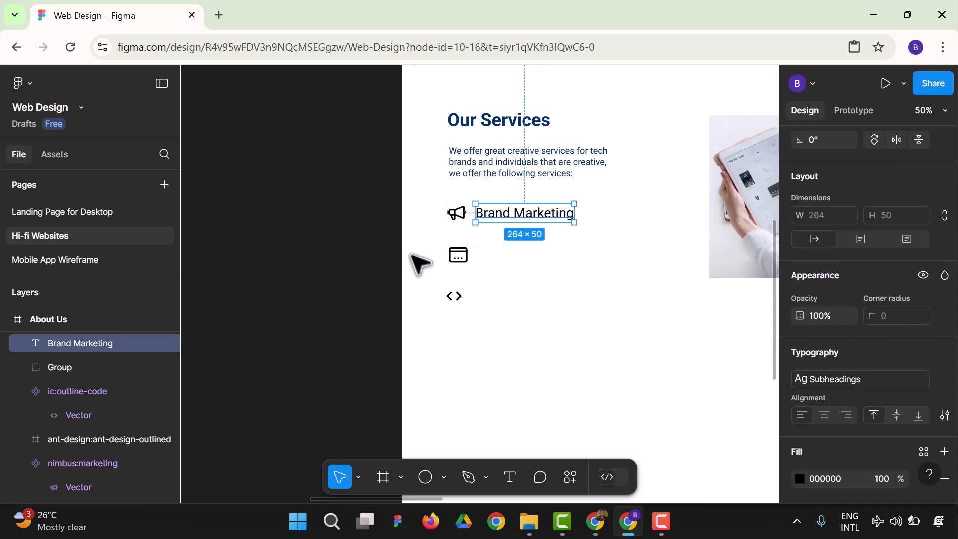
# - Move the code icon and the browser window icon further down to leave more room below the Brand Marketing row
pyautogui.click(425, 280)
pyautogui.click(454, 299)
pyautogui.moveTo(455, 304); pyautogui.dragTo(457, 335)
pyautogui.click(385, 308)
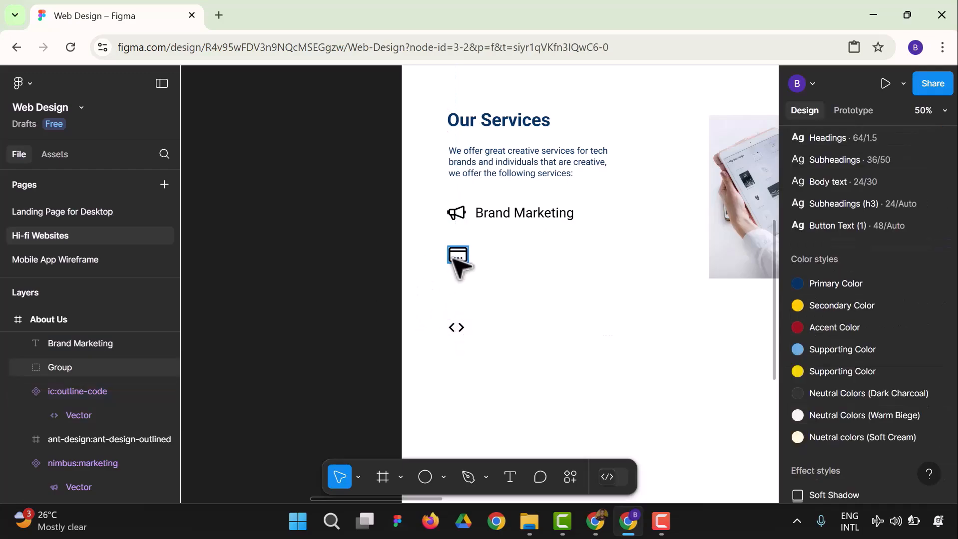
pyautogui.moveTo(452, 270); pyautogui.dragTo(450, 282)
# - Change the Brand Marketing label's fill to the page's dark blue, 003366
pyautogui.click(519, 215)
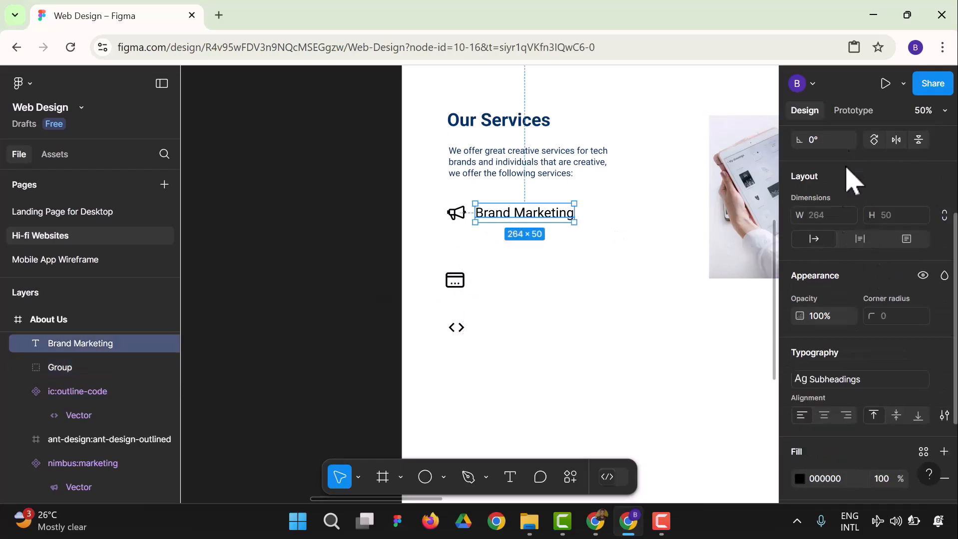
pyautogui.scroll(-3, 849, 384)
pyautogui.click(800, 356)
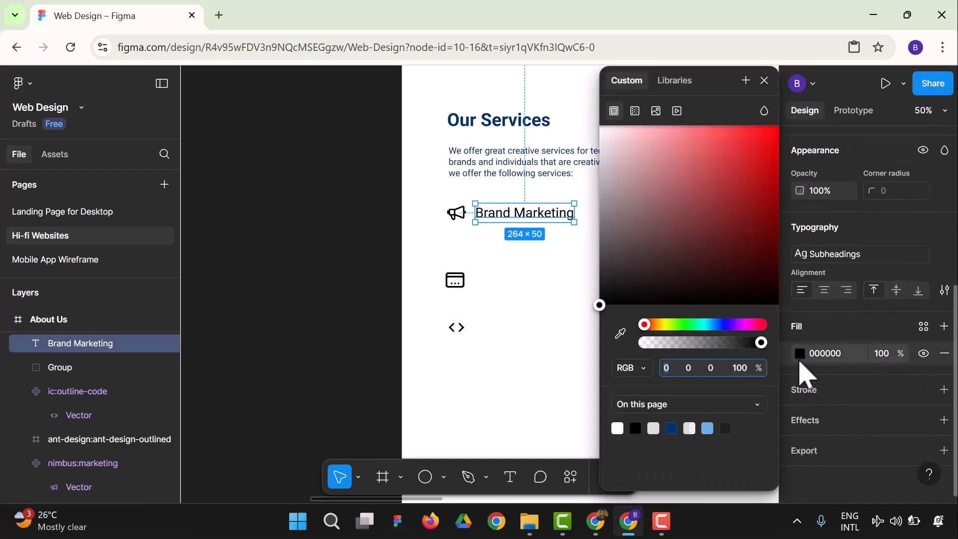
pyautogui.click(672, 429)
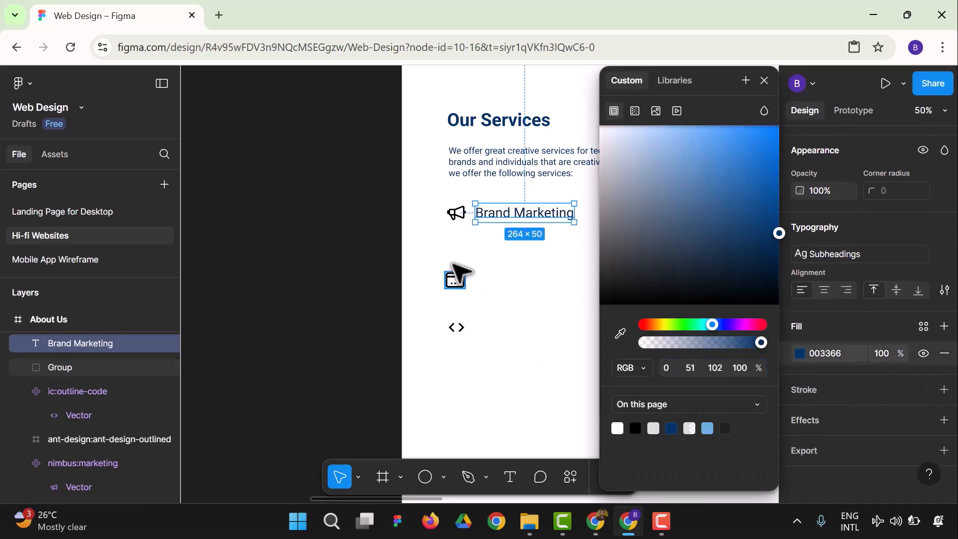
# - Recolor the megaphone icon from black to the dark blue 003366
pyautogui.click(454, 212)
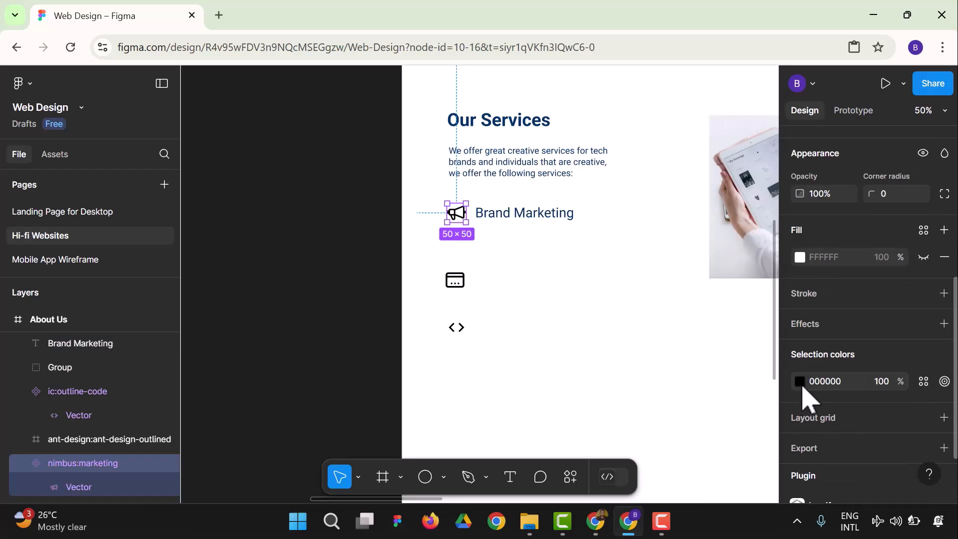
pyautogui.click(800, 382)
pyautogui.click(671, 429)
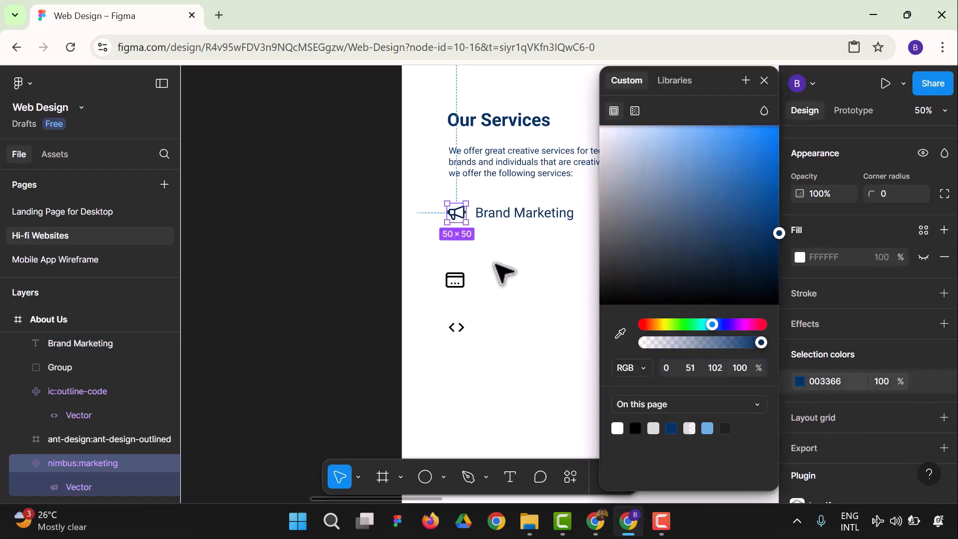
pyautogui.click(495, 264)
# - Set the browser window icon's fill to the dark blue 003366 and deselect it
pyautogui.click(454, 280)
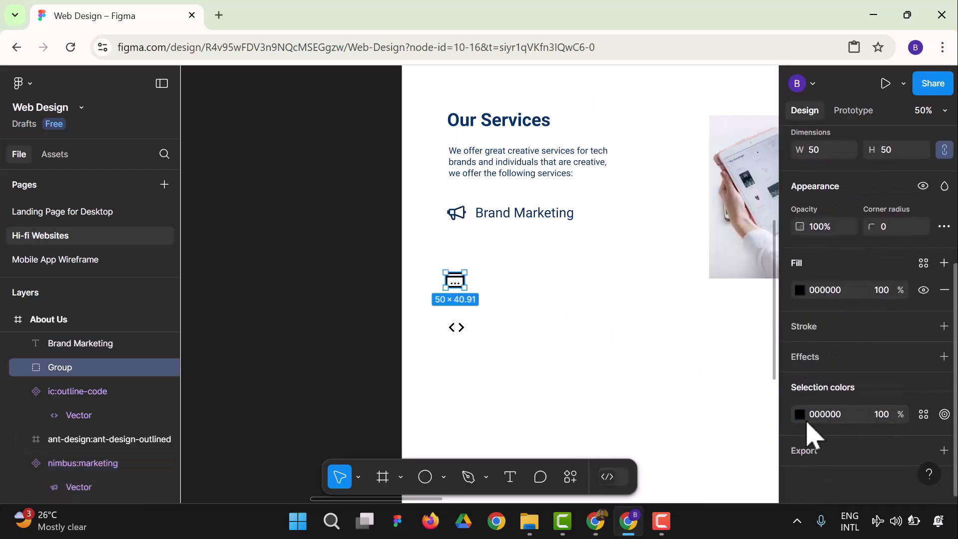
pyautogui.click(805, 299)
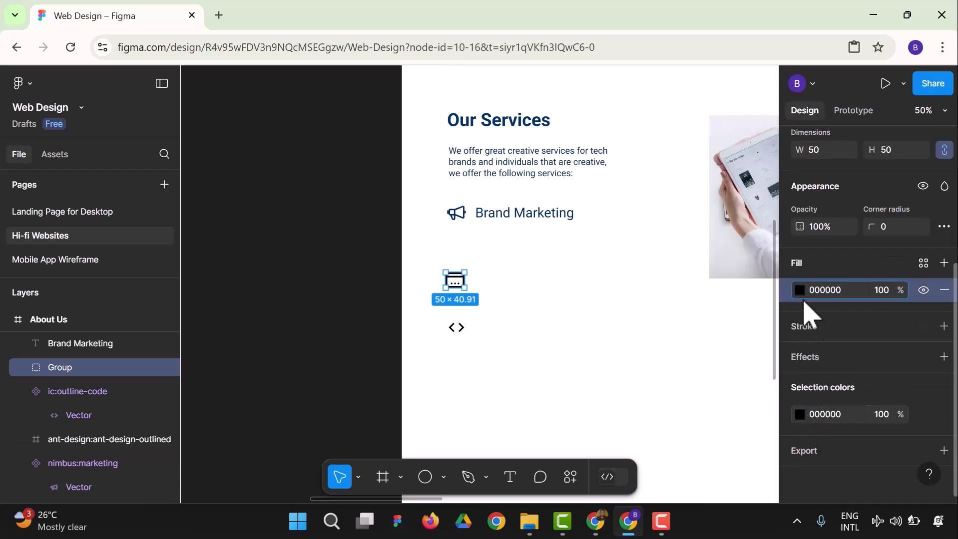
pyautogui.click(801, 292)
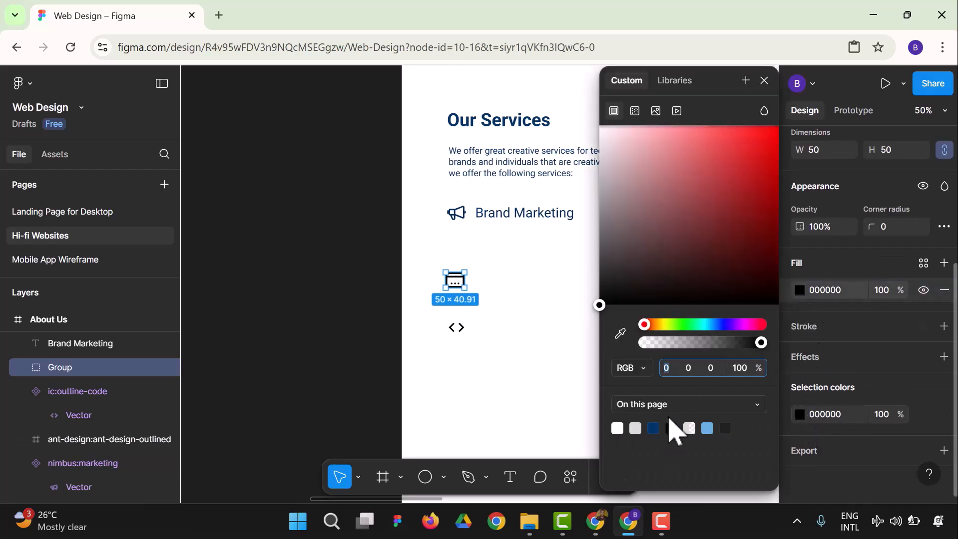
pyautogui.click(653, 429)
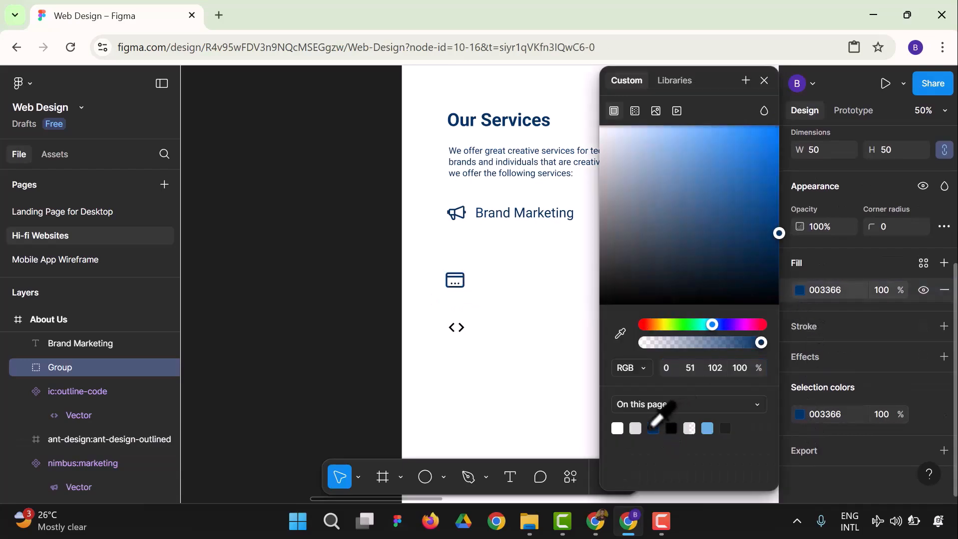
pyautogui.click(549, 320)
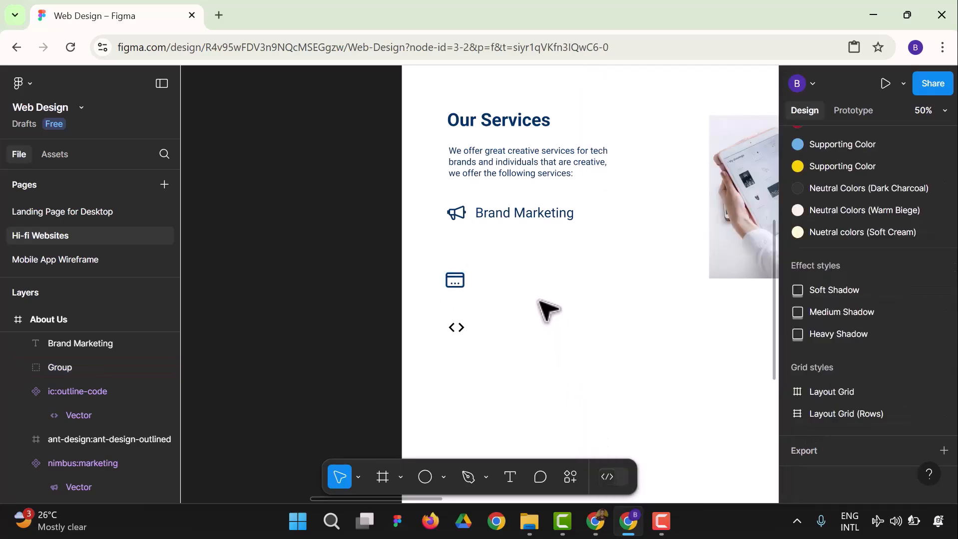
# - Copy the Brand Marketing label down beside the browser window icon and change the copy's text to "Brand Design"
pyautogui.click(527, 230)
pyautogui.moveTo(520, 222); pyautogui.dragTo(523, 284)
pyautogui.doubleClick(523, 280)
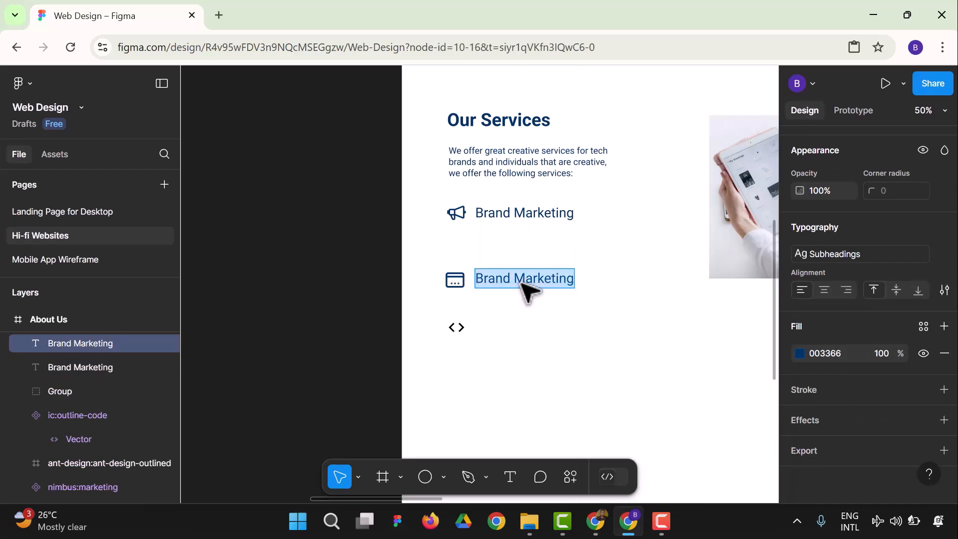
pyautogui.write('Web')
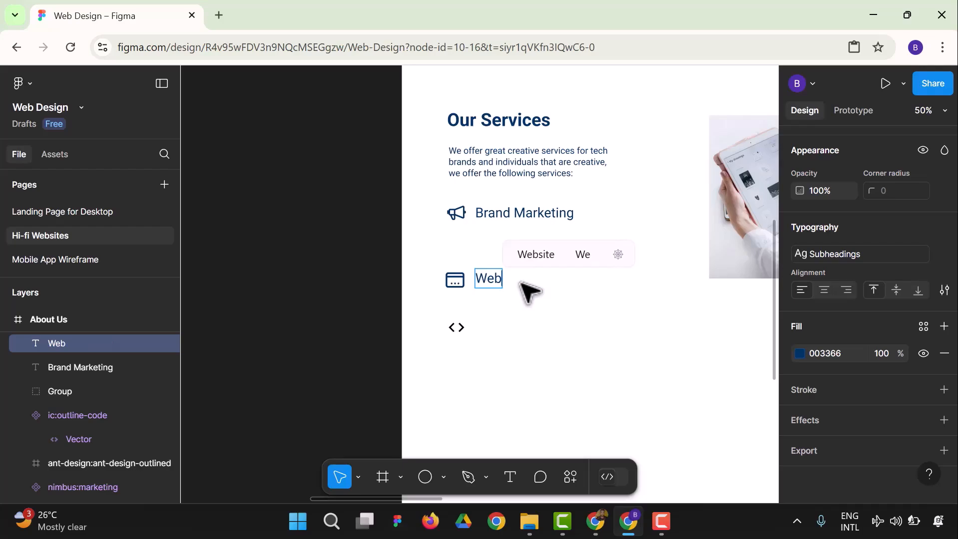
pyautogui.press('BackSpace')
pyautogui.press('BackSpace')
pyautogui.press('BackSpace')
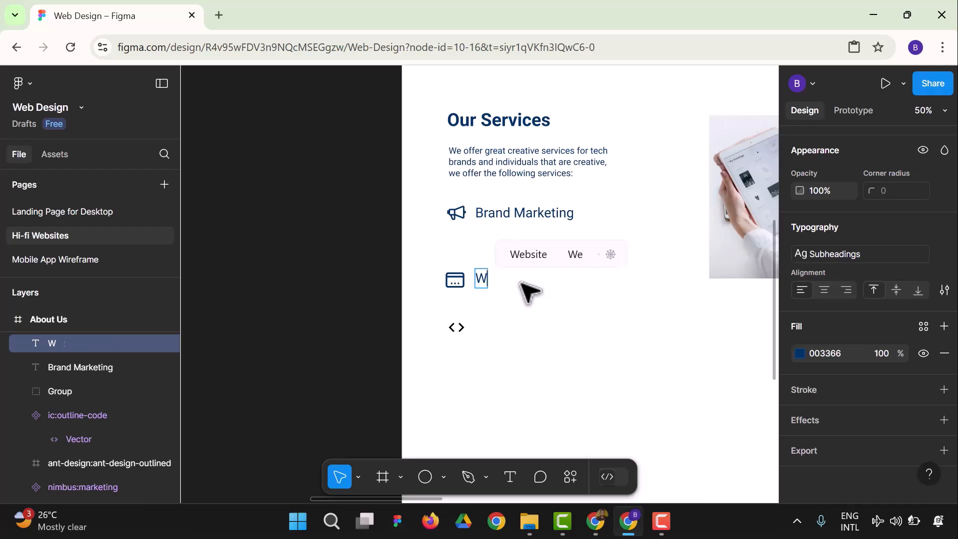
pyautogui.write('Br')
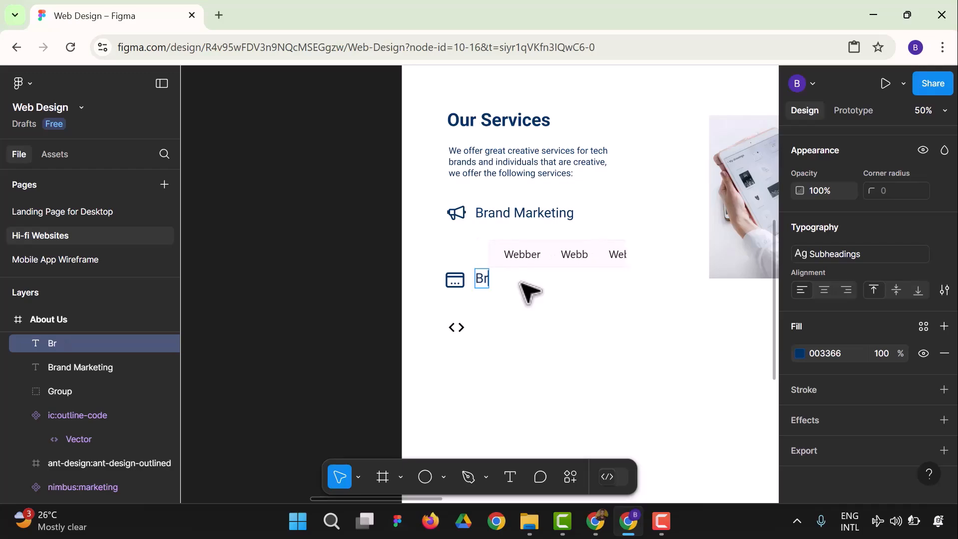
pyautogui.write('and Des')
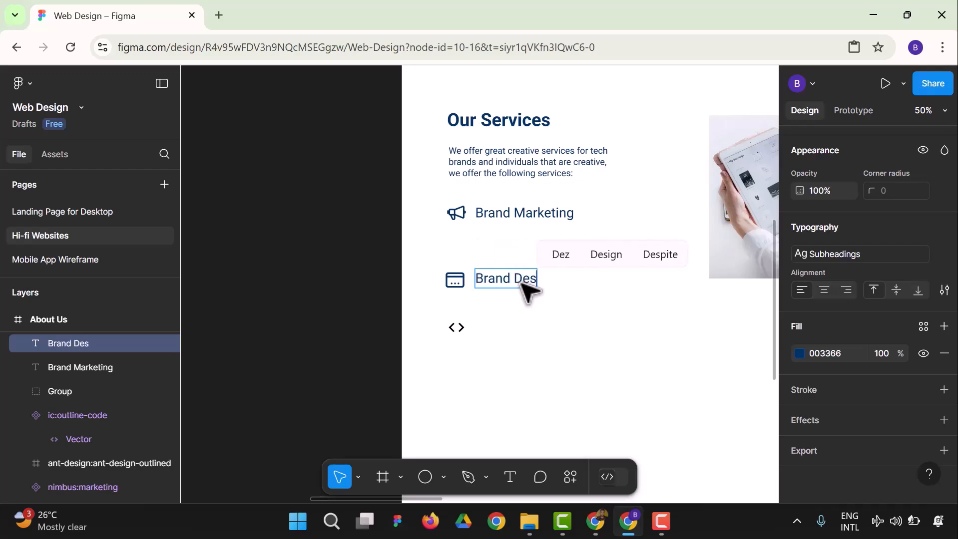
pyautogui.write('ign')
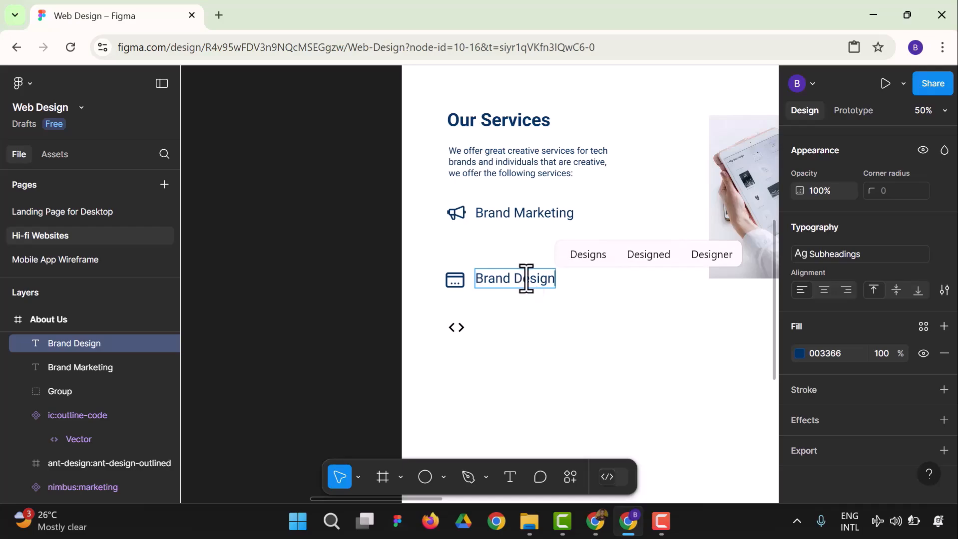
pyautogui.press('Escape')
pyautogui.press('Escape')
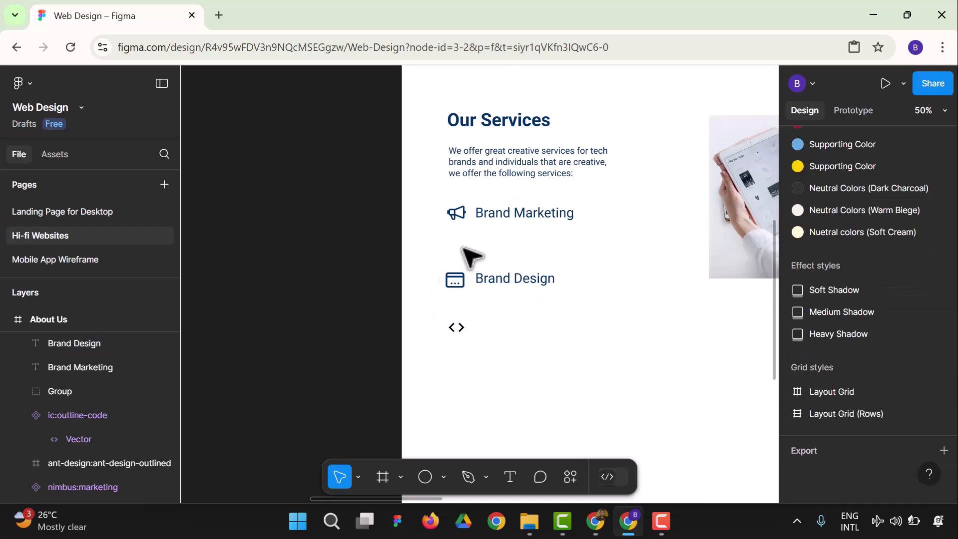
# - Duplicate the intro paragraph and place the copy directly under the Brand Marketing label, aligned with the label's left edge
pyautogui.click(510, 214)
pyautogui.click(428, 254)
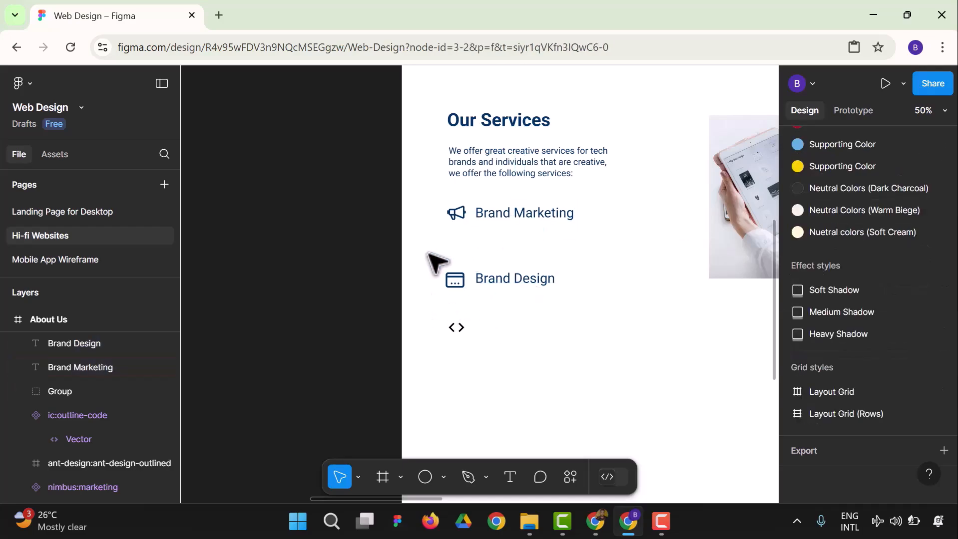
pyautogui.click(522, 174)
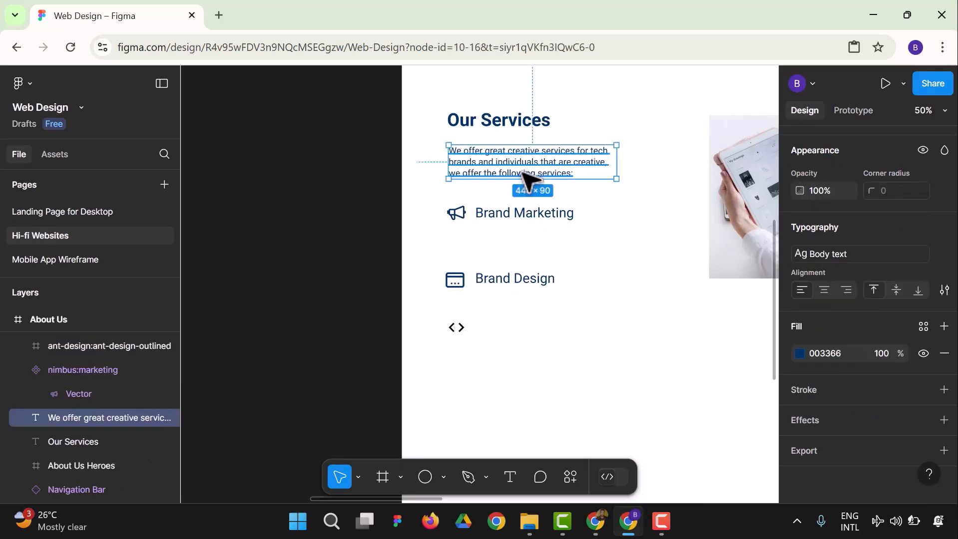
pyautogui.hotkey('ctrl', 'd')
pyautogui.moveTo(524, 177); pyautogui.dragTo(552, 255)
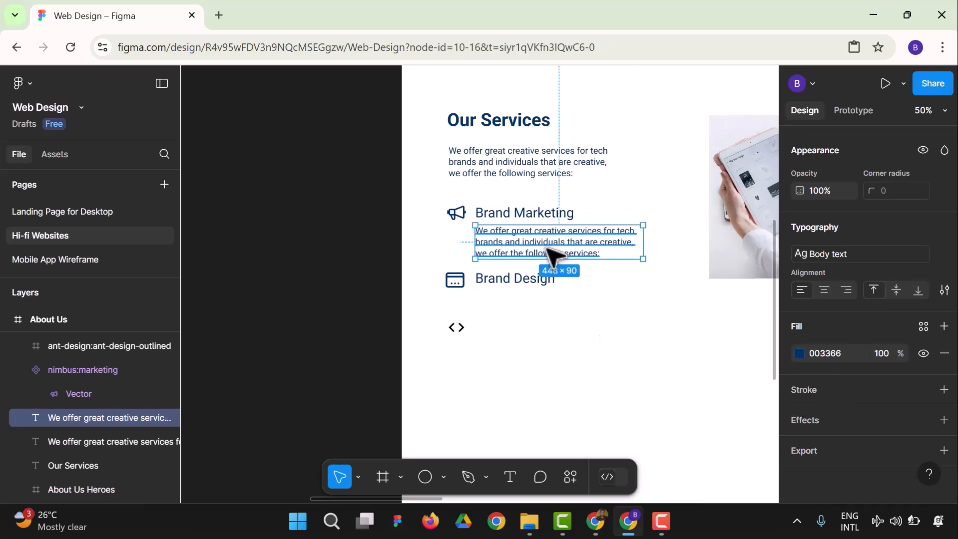
# - Replace the Brand Marketing description with "We market small and medium businesses for the world to see using different Ad models and campaigns."
pyautogui.doubleClick(551, 254)
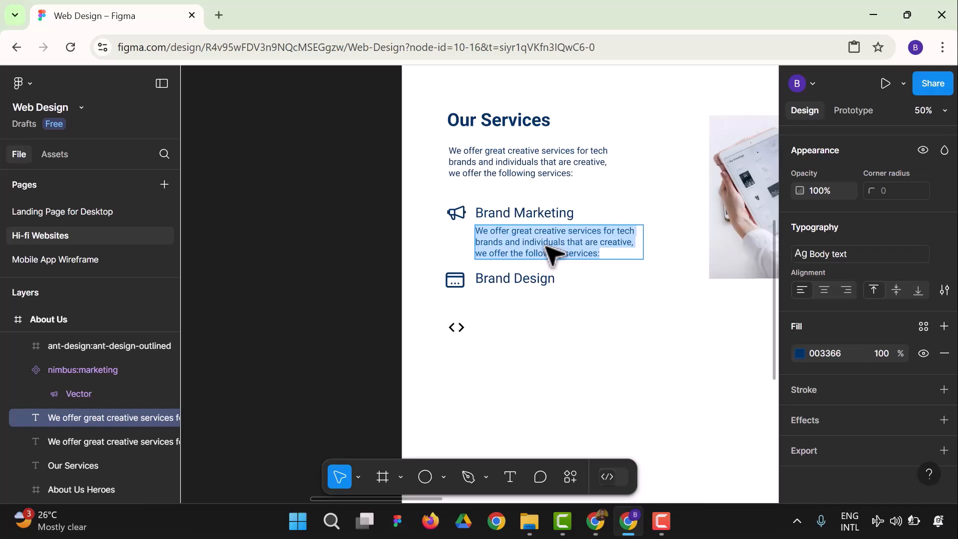
pyautogui.write('W')
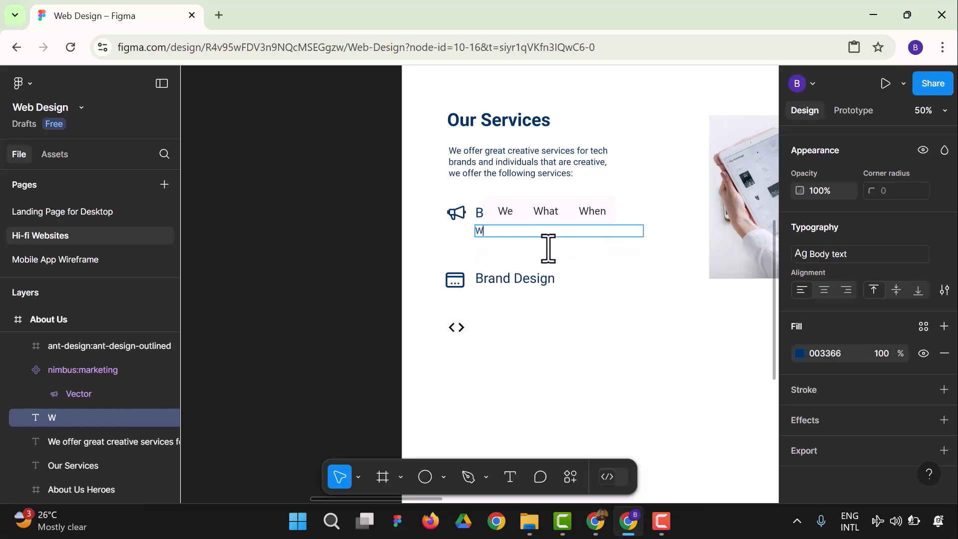
pyautogui.write('e market ')
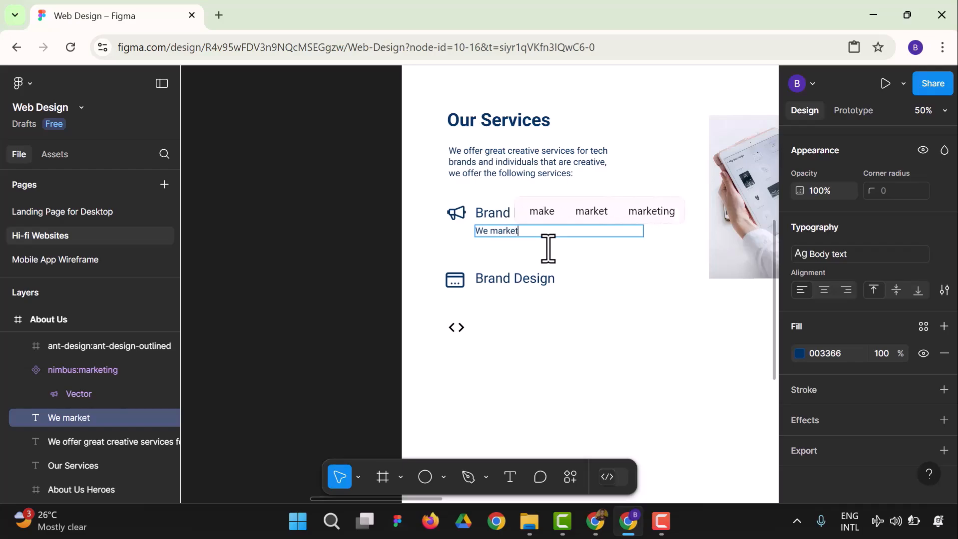
pyautogui.write('sm')
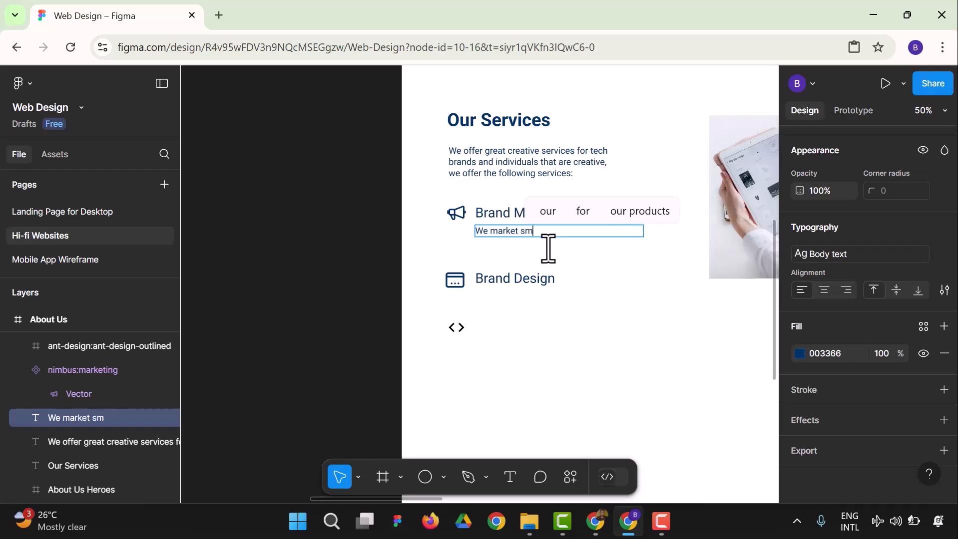
pyautogui.write('all and m')
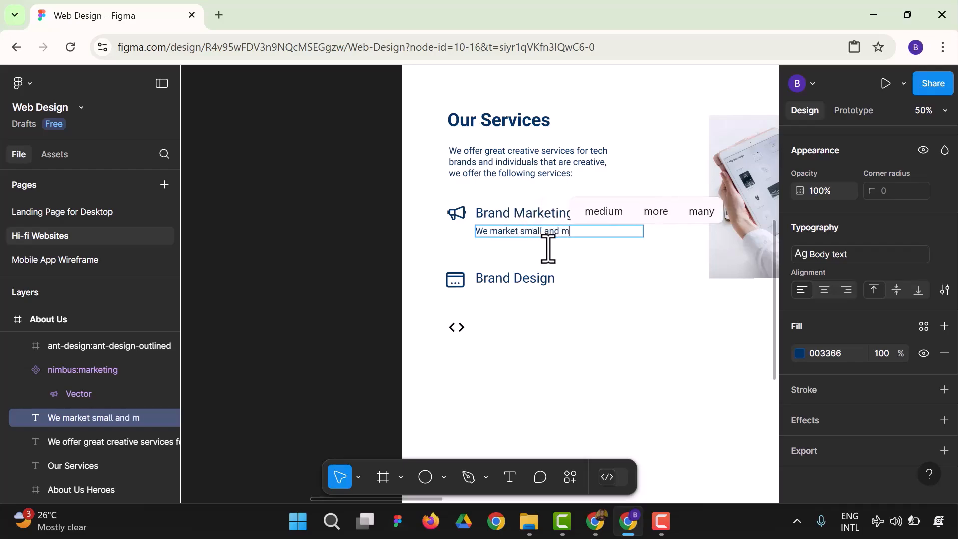
pyautogui.write('edium')
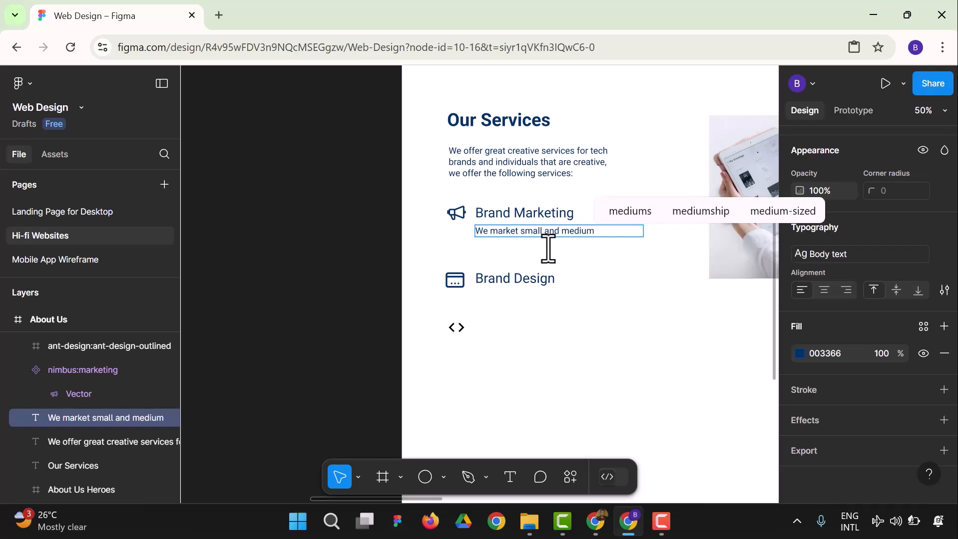
pyautogui.write(' busin')
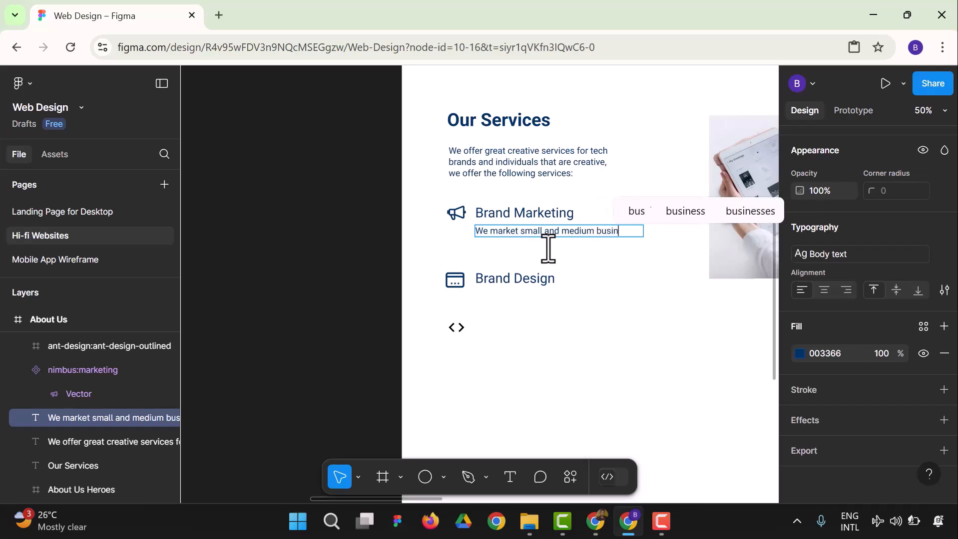
pyautogui.write('eessed')
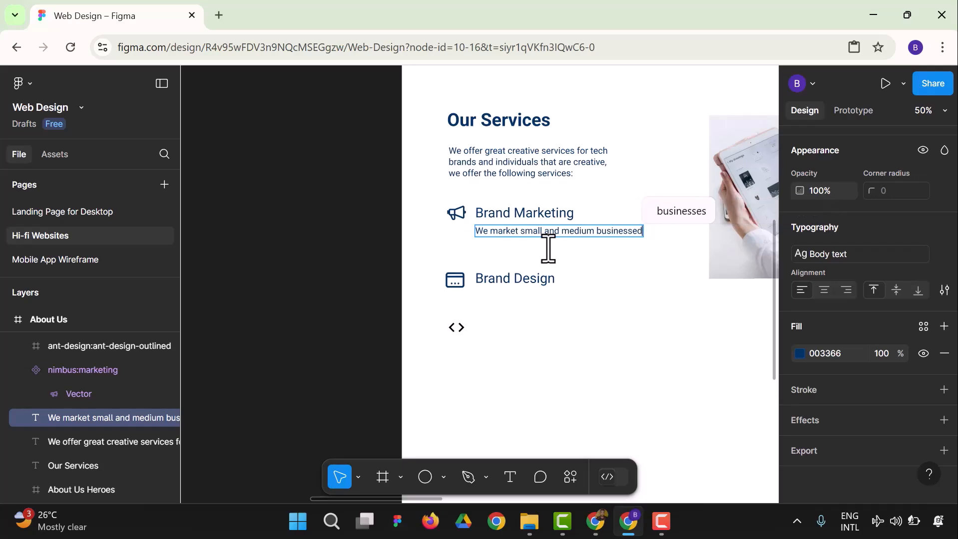
pyautogui.write(' for the ')
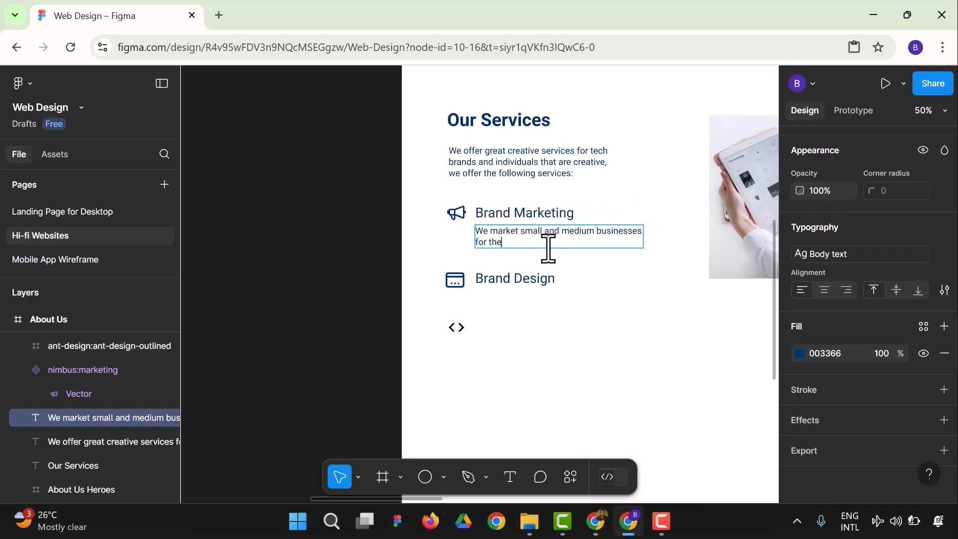
pyautogui.write('world')
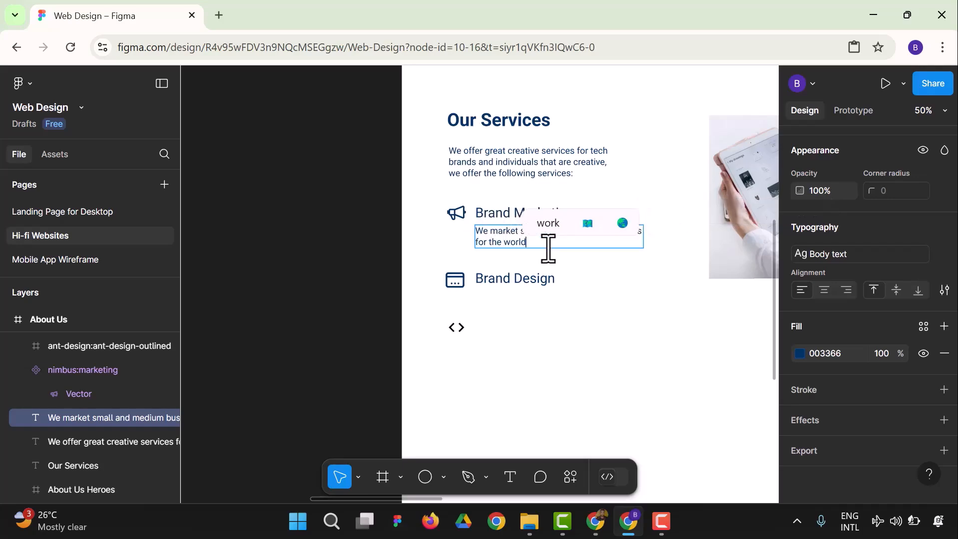
pyautogui.write(' to se')
pyautogui.write('usinf')
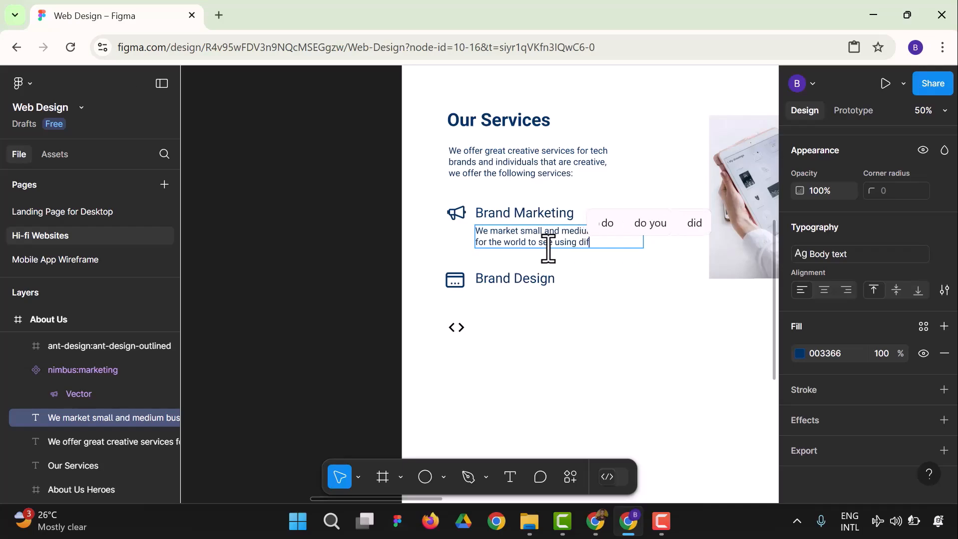
pyautogui.write('ffee')
pyautogui.write('ent Ad m')
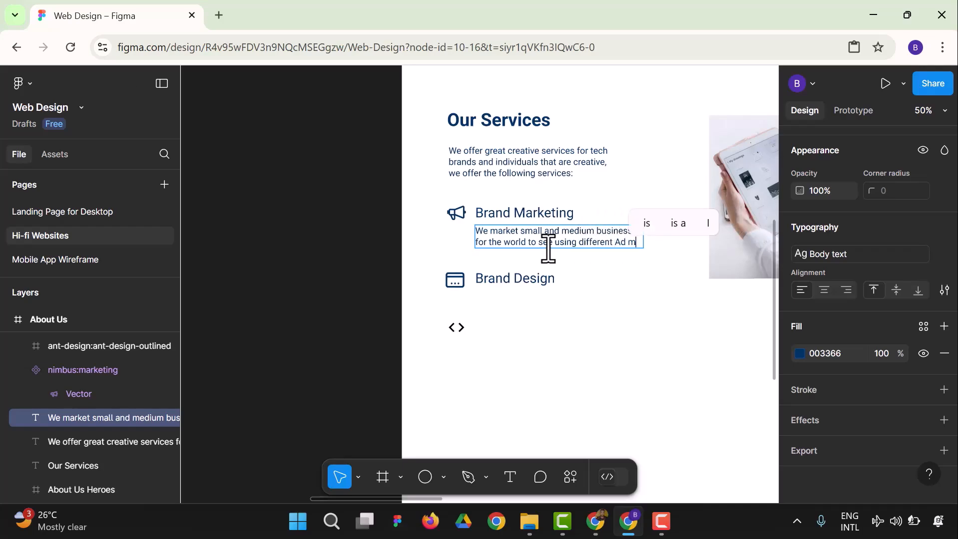
pyautogui.write('odels and campaig')
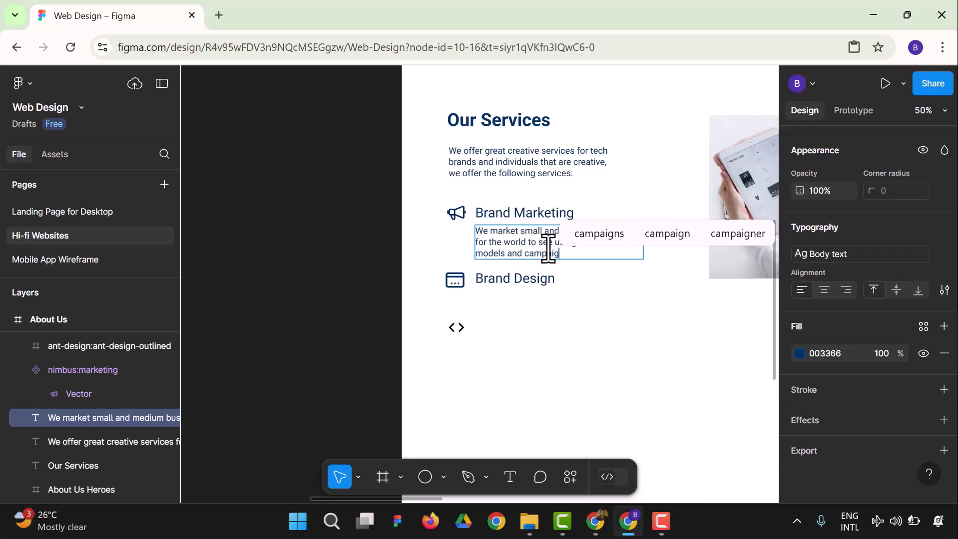
pyautogui.write('gns')
pyautogui.press('BackSpace')
pyautogui.press('BackSpace')
pyautogui.press('BackSpace')
pyautogui.write('ns.')
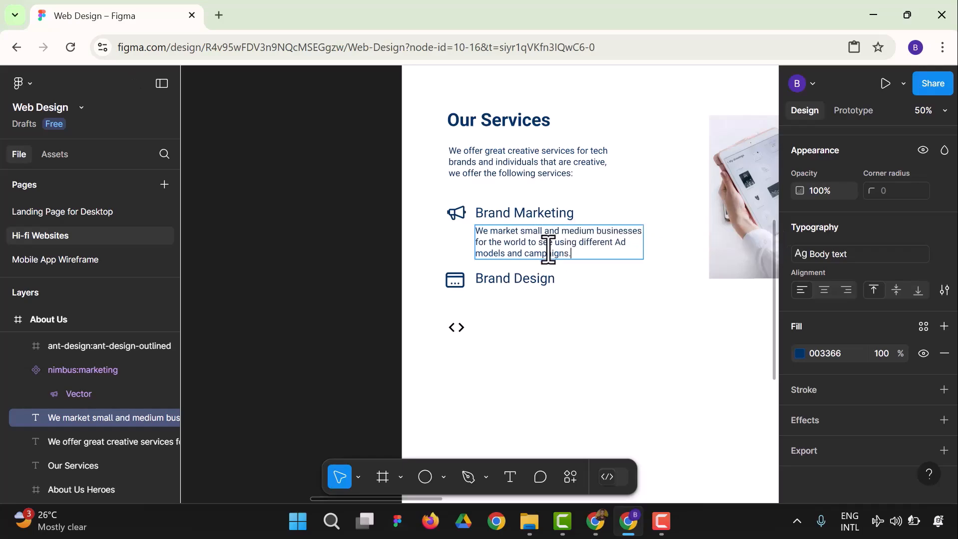
pyautogui.press('Escape')
# - Copy the Brand Marketing description to directly under the Brand Design label
pyautogui.click(543, 366)
pyautogui.click(517, 252)
pyautogui.moveTo(517, 243); pyautogui.dragTo(522, 308)
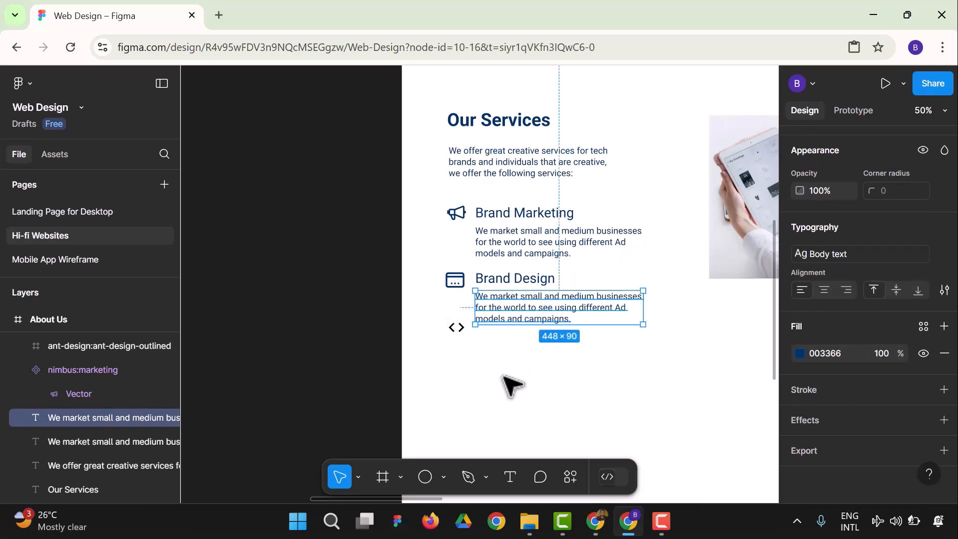
# - Move the code icon down clear of the Brand Design description, in line with the icons above, and deselect it
pyautogui.click(455, 330)
pyautogui.moveTo(455, 338); pyautogui.dragTo(456, 350)
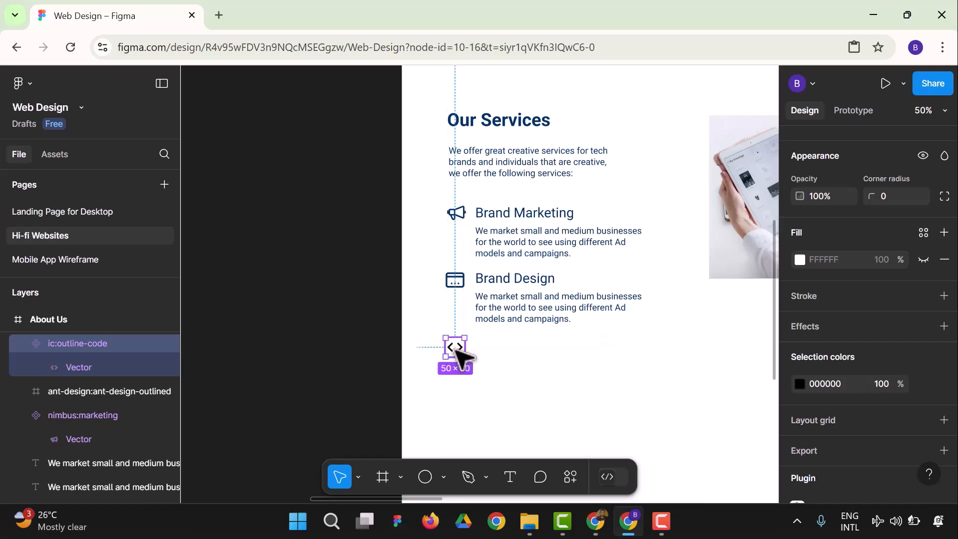
pyautogui.click(585, 381)
# - Replace the Brand Design description with "We design brand and marketing materials for individuals and co-operate brands to relate their offerings."
pyautogui.click(532, 324)
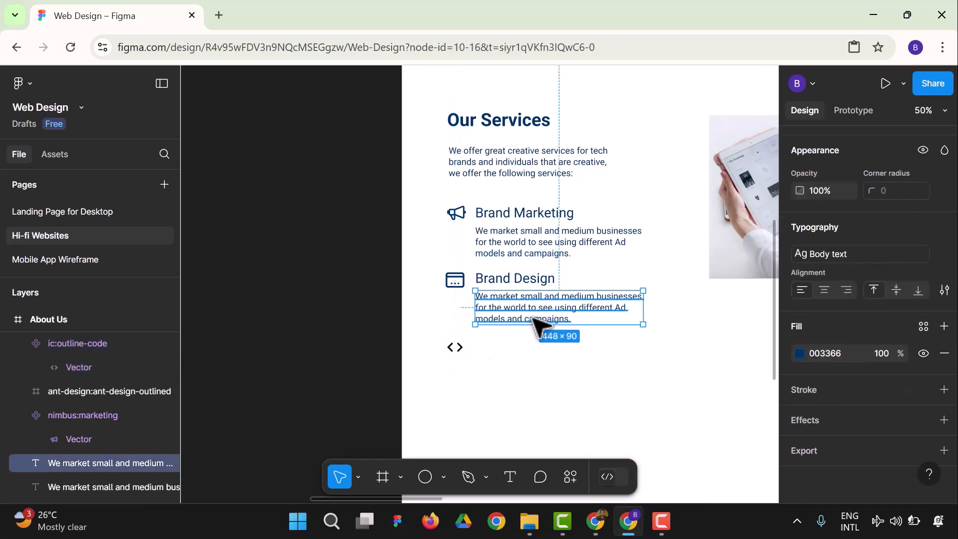
pyautogui.doubleClick(534, 322)
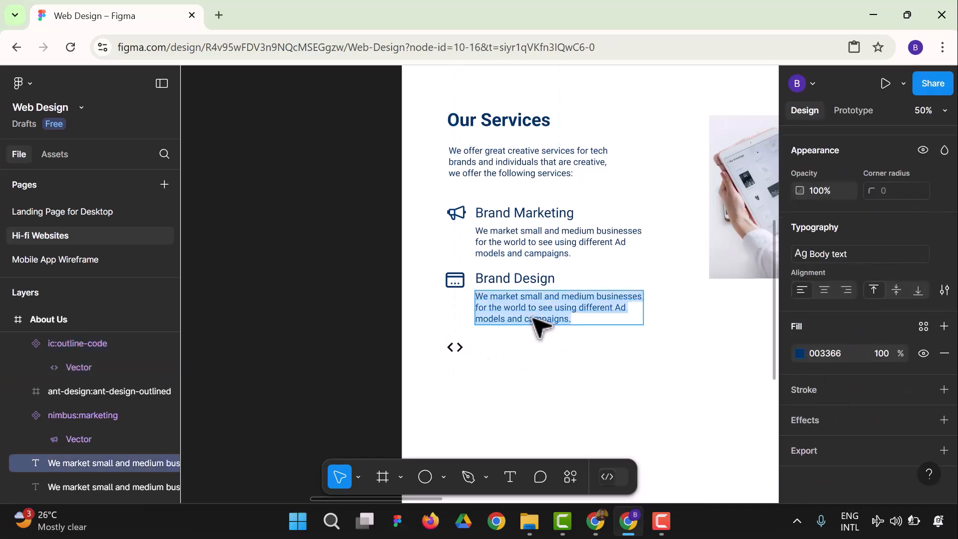
pyautogui.write('We desi')
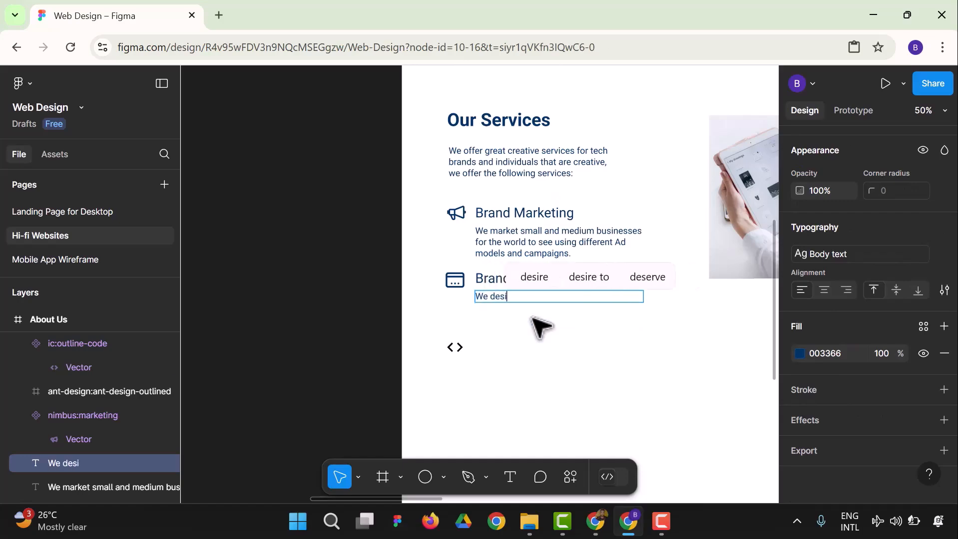
pyautogui.write('gn ma')
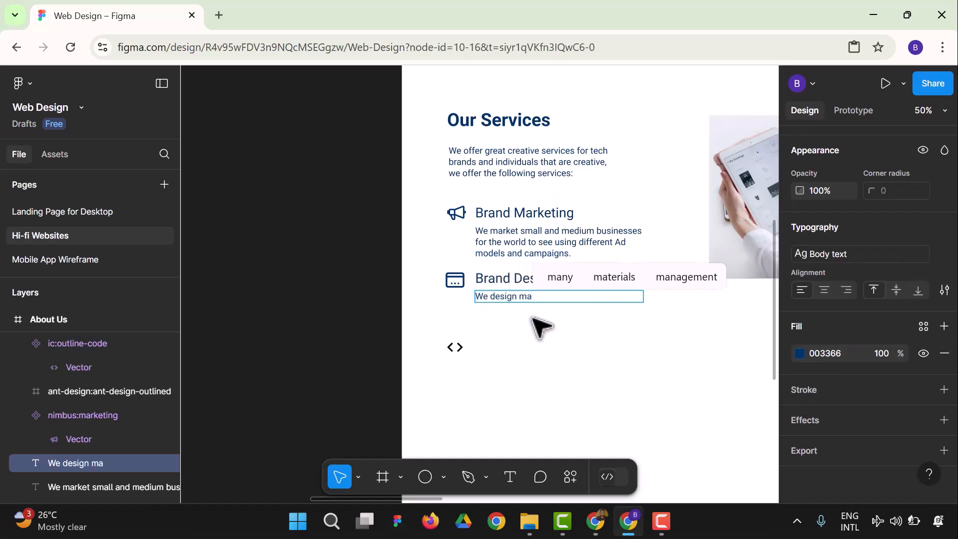
pyautogui.press('BackSpace')
pyautogui.press('BackSpace')
pyautogui.write('brand and marketing materials')
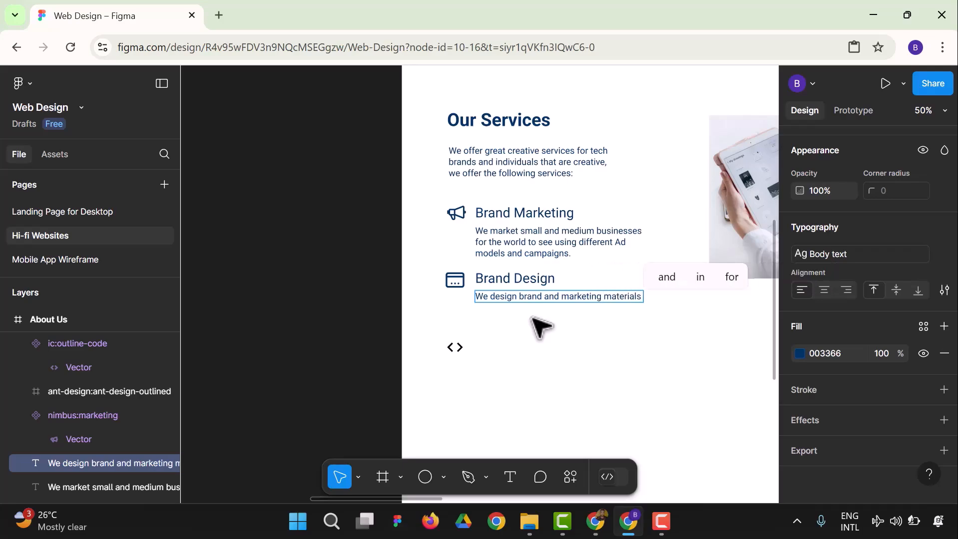
pyautogui.write(' for individua')
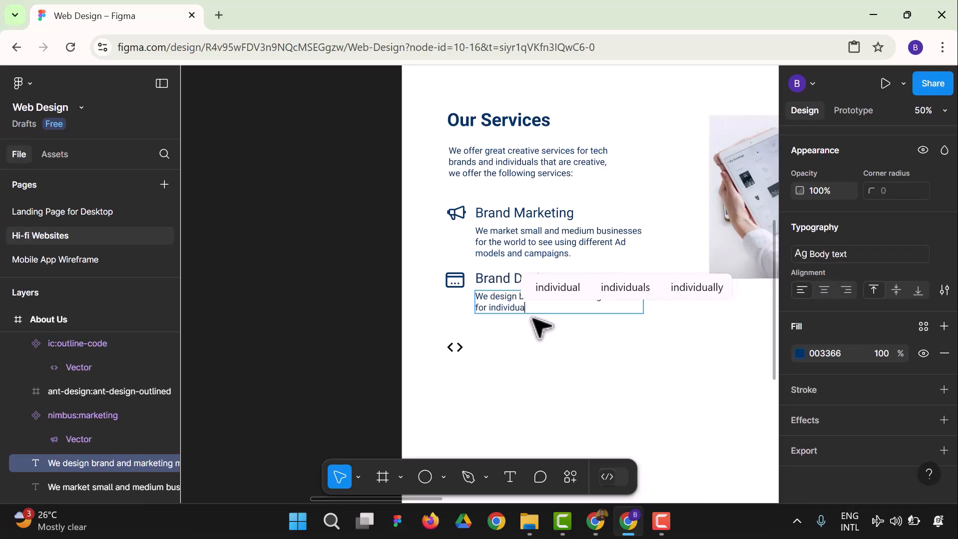
pyautogui.write('ls and co-')
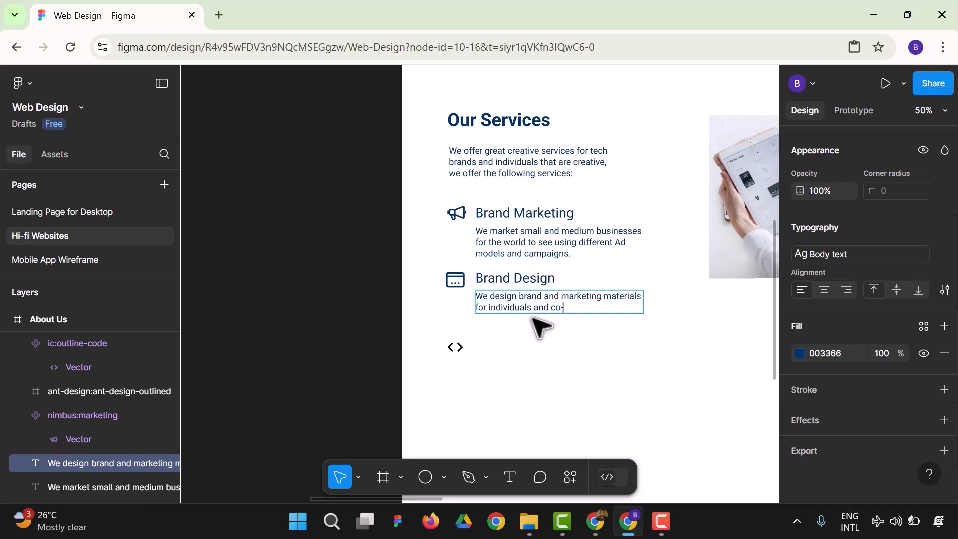
pyautogui.write('operate brands ')
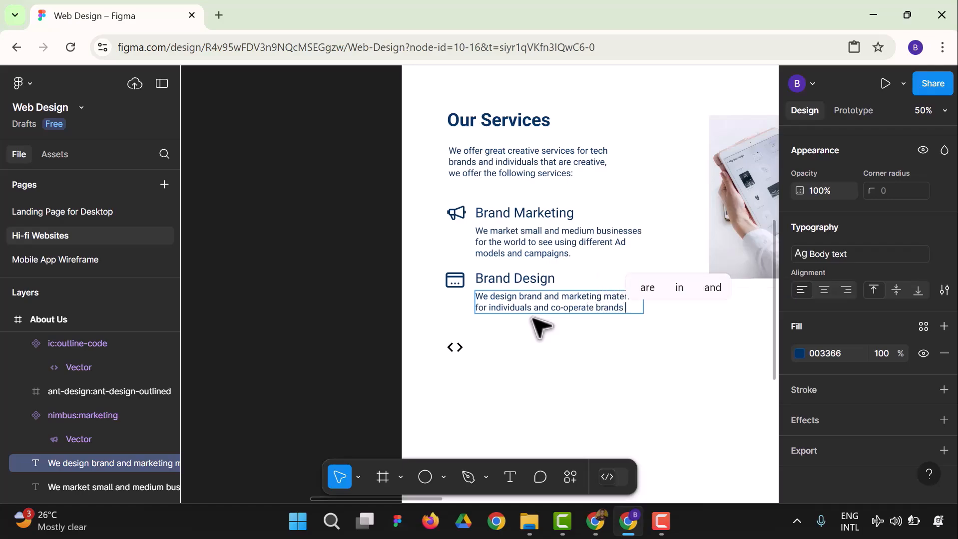
pyautogui.write('to rela')
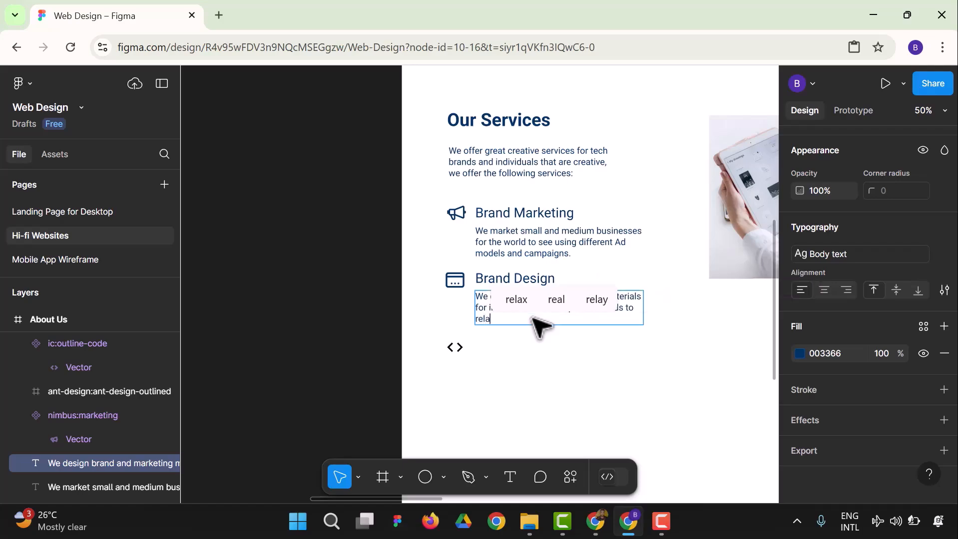
pyautogui.write('te the')
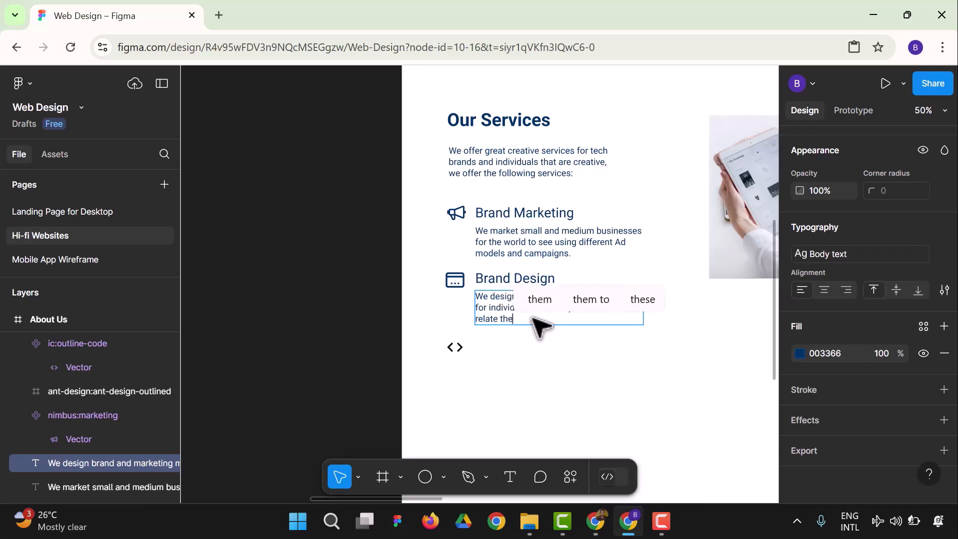
pyautogui.write('ir offer')
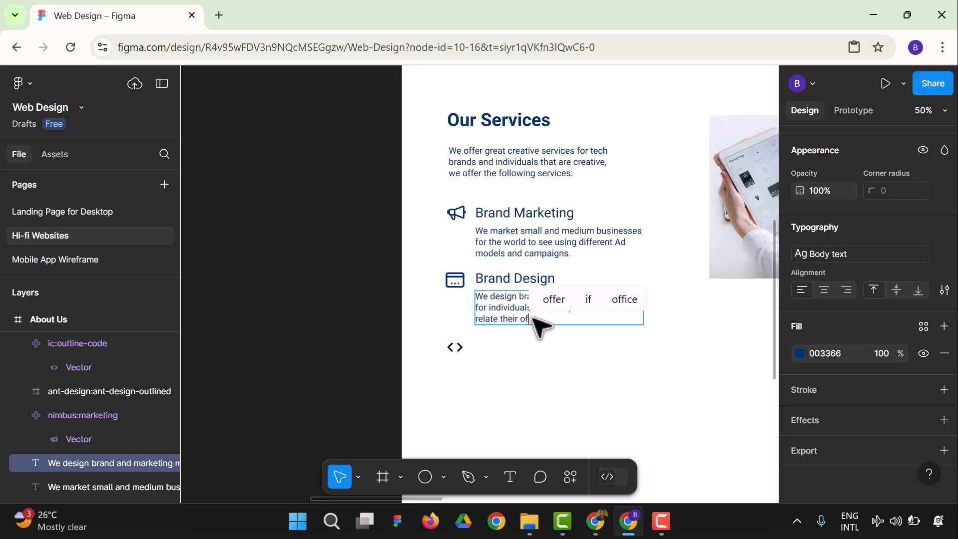
pyautogui.write('ing')
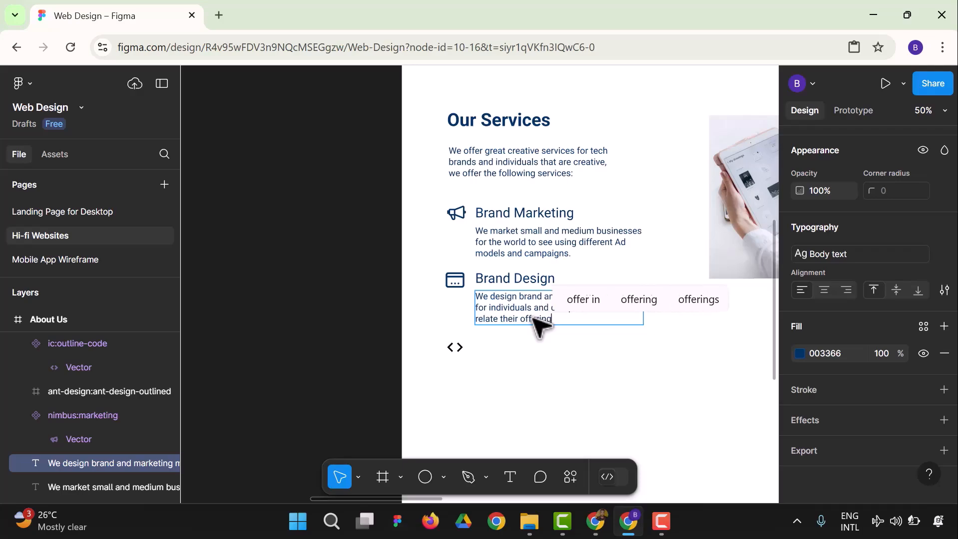
pyautogui.write('s.')
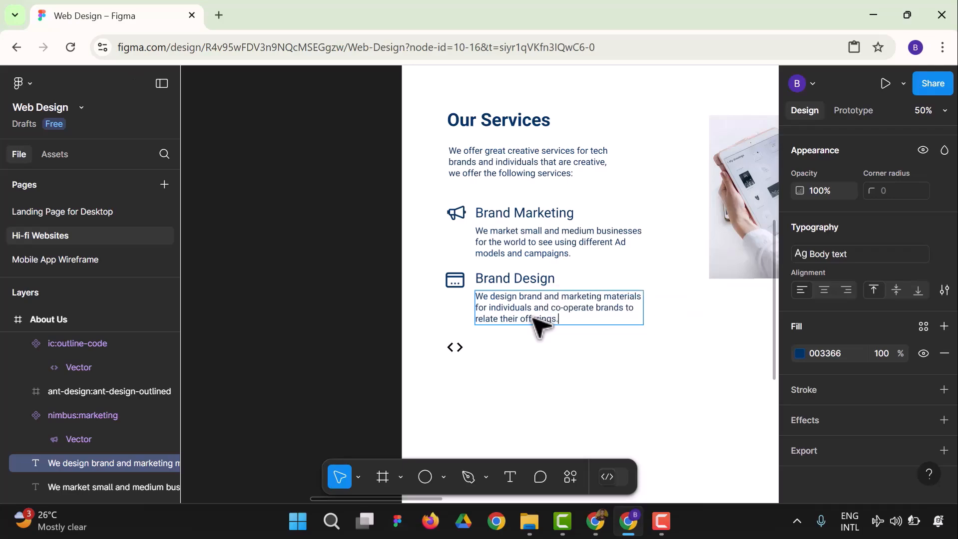
pyautogui.press('Escape')
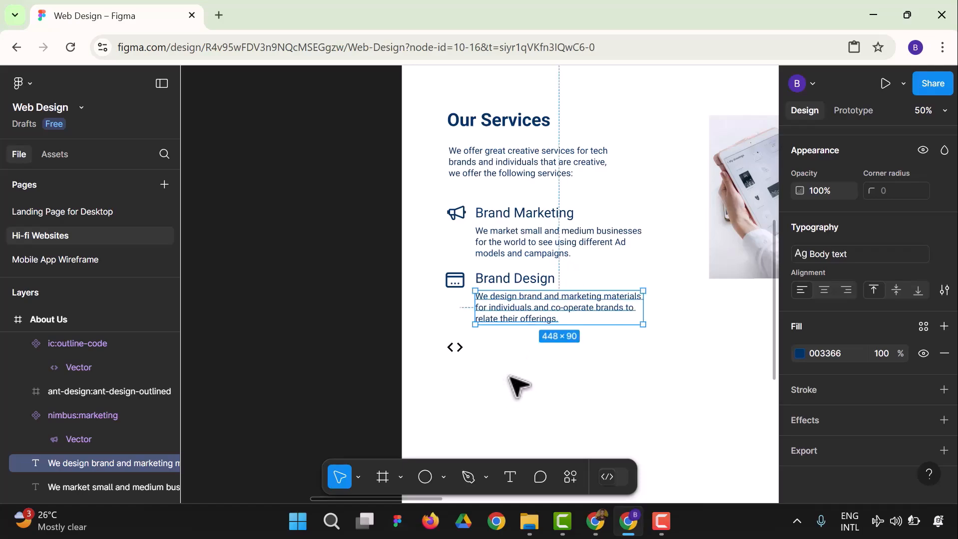
# - Duplicate the Brand Design label and description together and place the copies beside the code icon, aligned with the text above
pyautogui.click(518, 387)
pyautogui.moveTo(619, 345); pyautogui.dragTo(547, 321)
pyautogui.moveTo(663, 336); pyautogui.dragTo(507, 357)
pyautogui.click(449, 408)
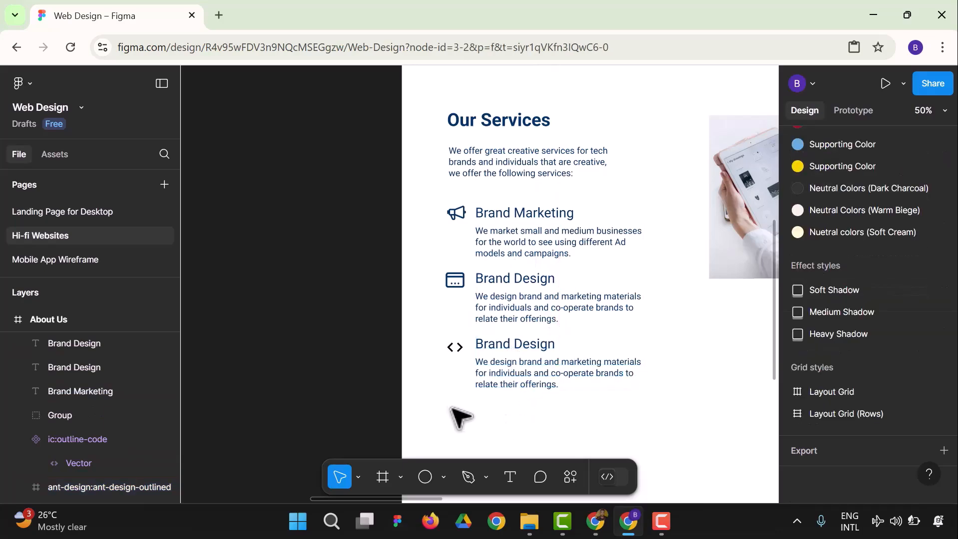
# - Change the copied label beside the code icon to "Web Development"
pyautogui.click(528, 351)
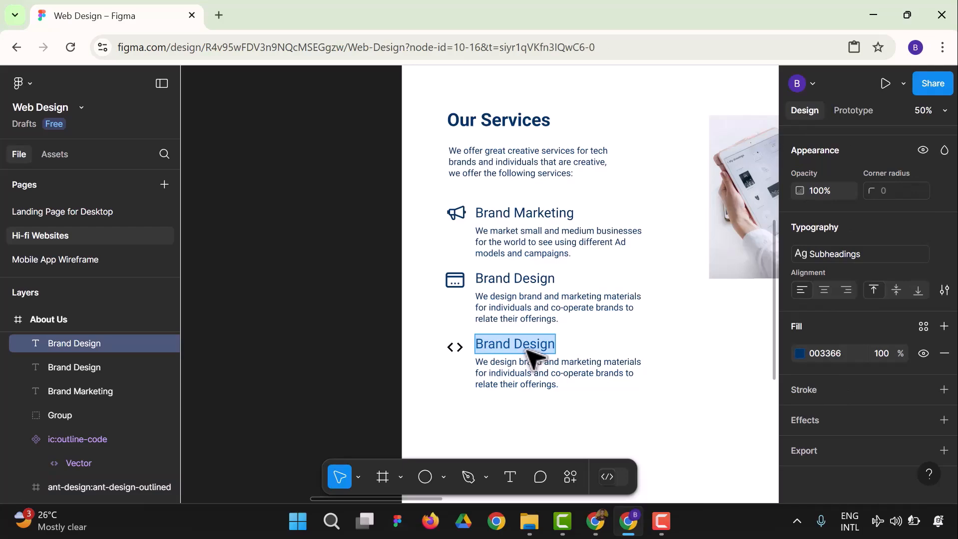
pyautogui.write('Web ')
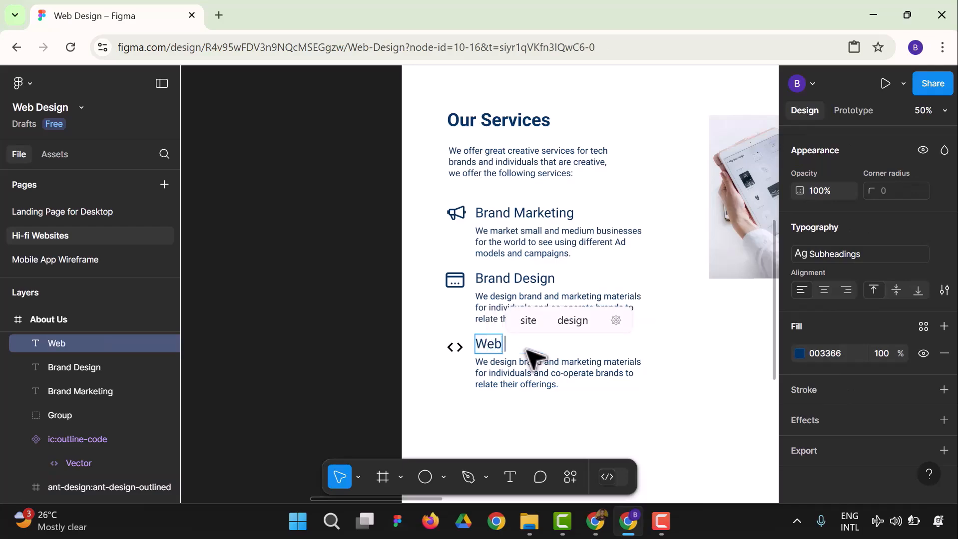
pyautogui.write('Developm')
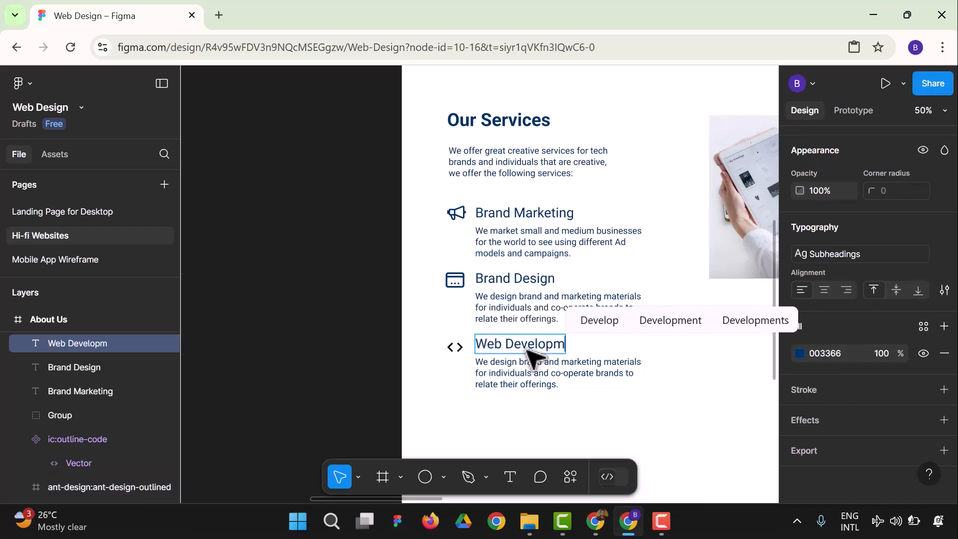
pyautogui.write('eny')
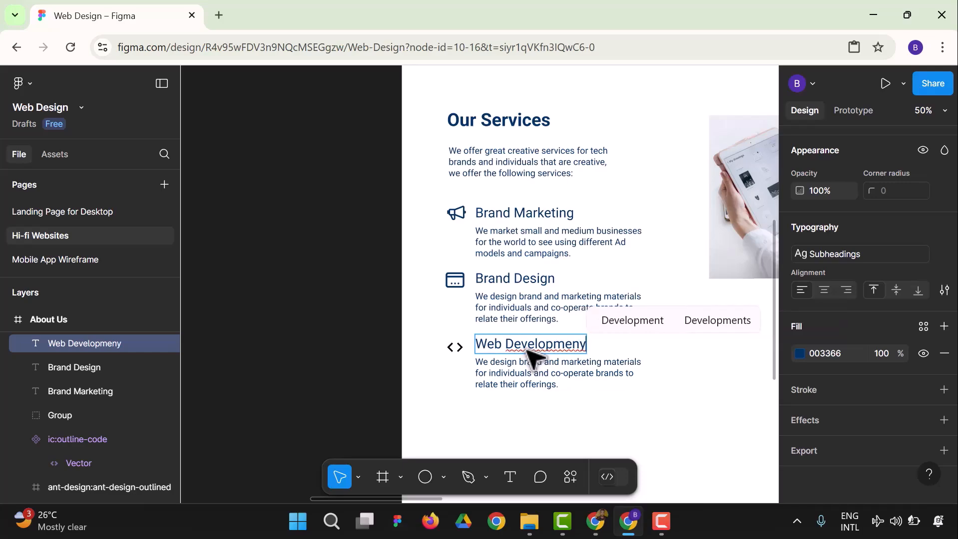
# - Replace the Web Development description with "We develop and design websites for creatives and businesses to showcase their offering on the worldwide web."
pyautogui.click(569, 389)
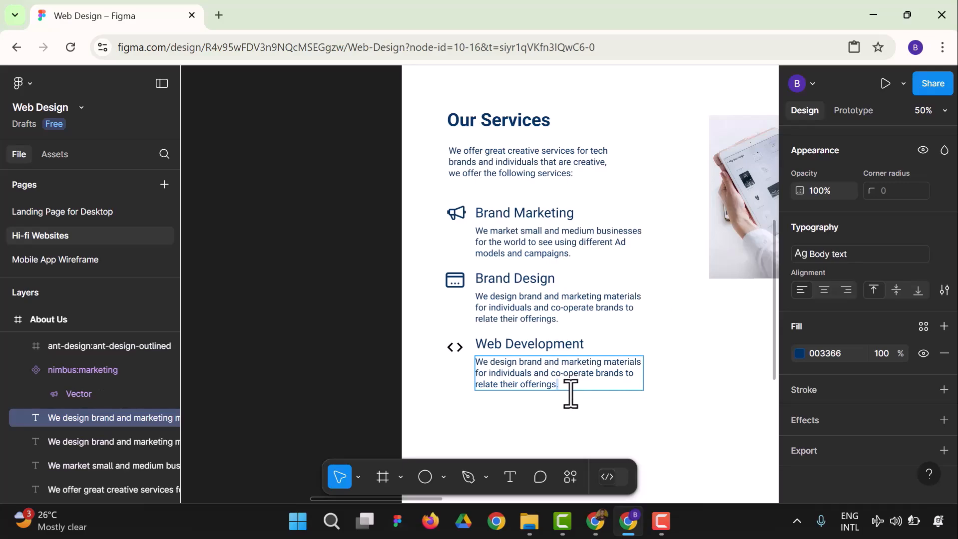
pyautogui.hotkey('ctrl', 'a')
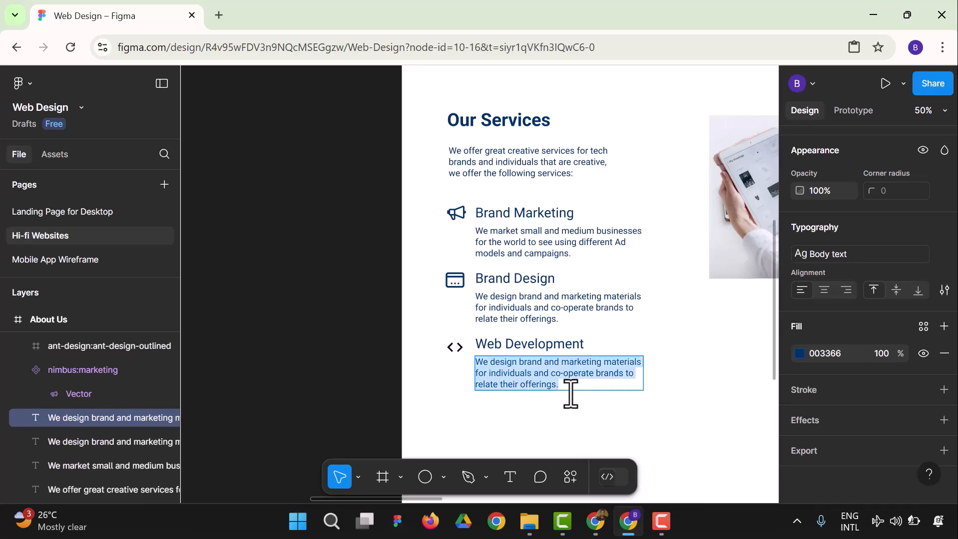
pyautogui.write('We dev')
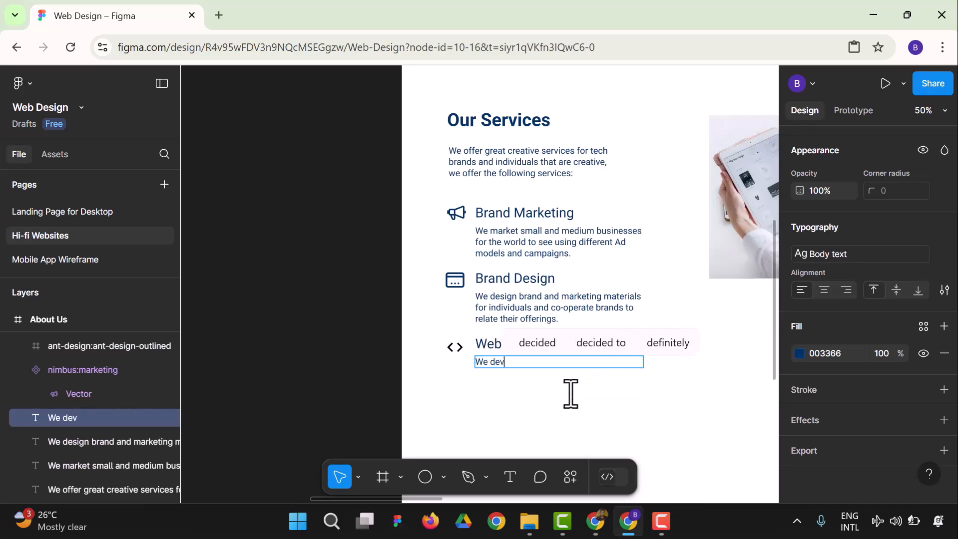
pyautogui.write('elop and s')
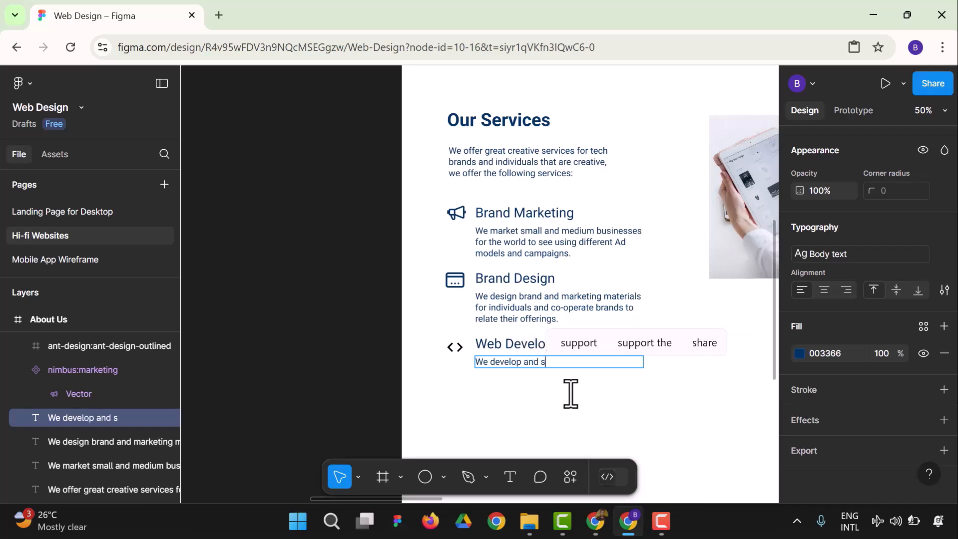
pyautogui.press('BackSpace')
pyautogui.write('design websites')
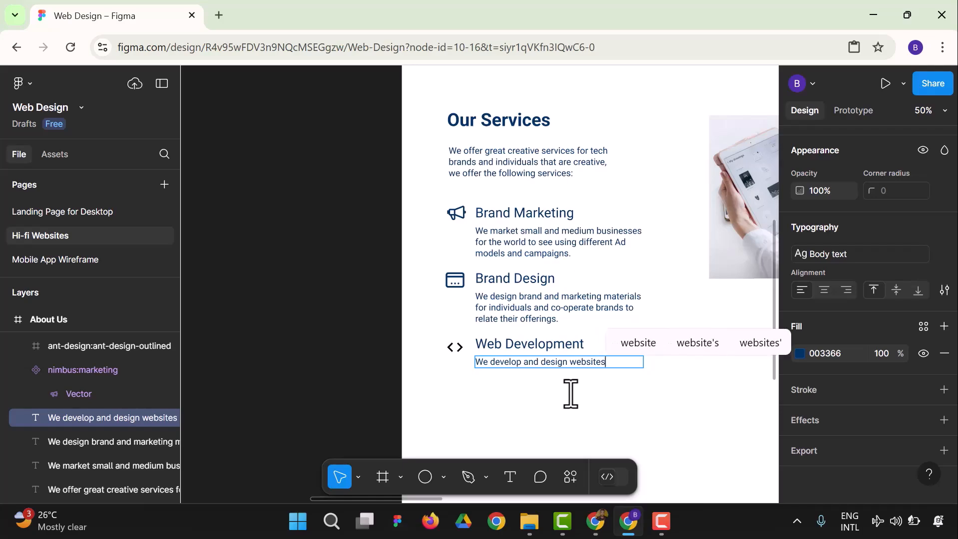
pyautogui.write(' for')
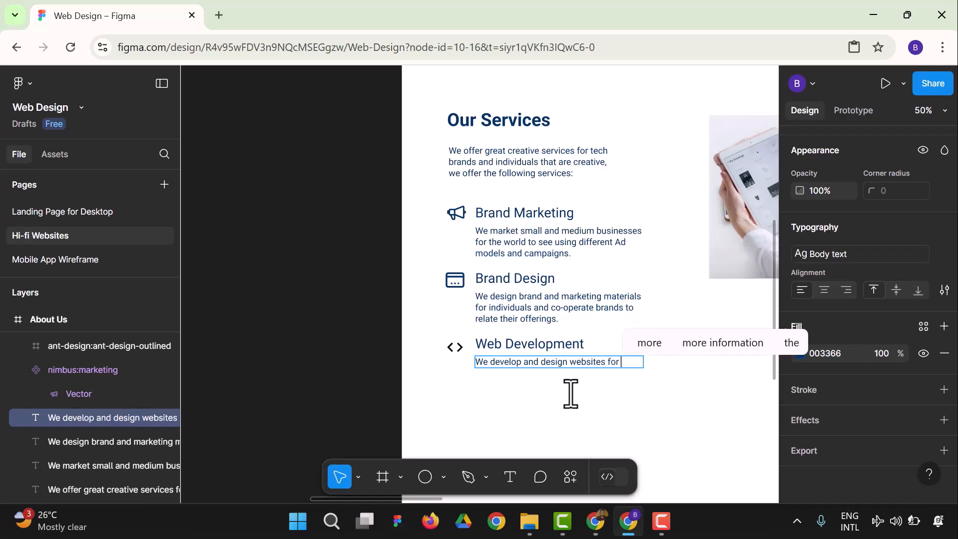
pyautogui.write(' creatives')
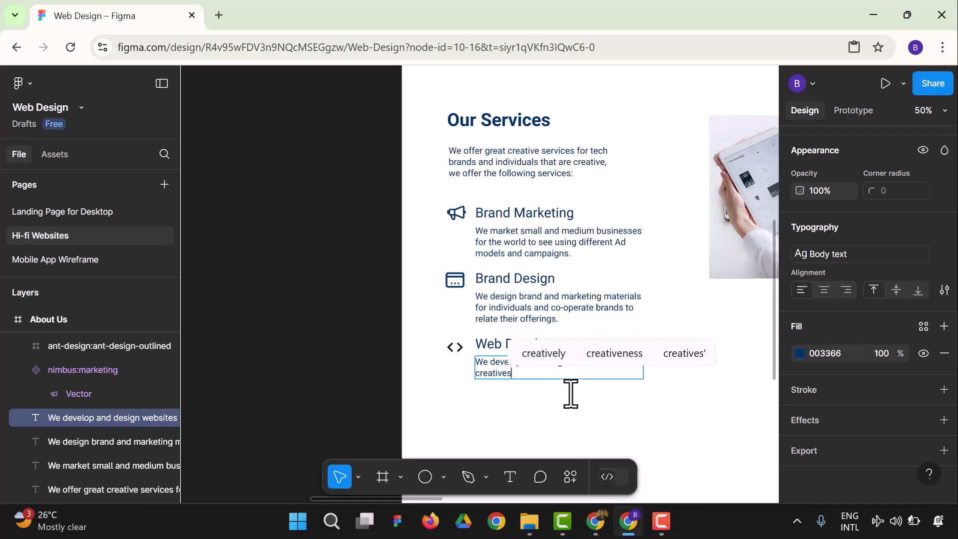
pyautogui.write(' and businesses to')
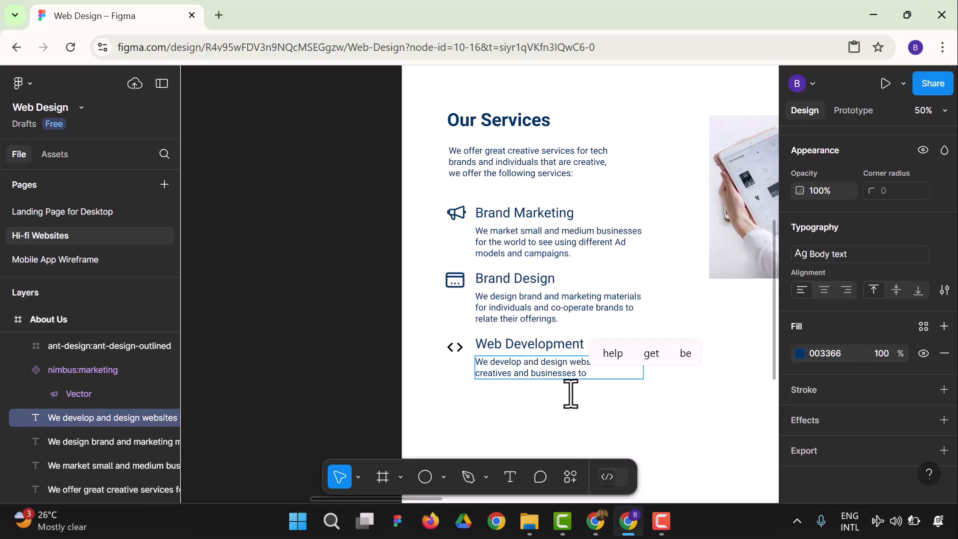
pyautogui.write(' showcase ')
pyautogui.write('their off')
pyautogui.write('ering')
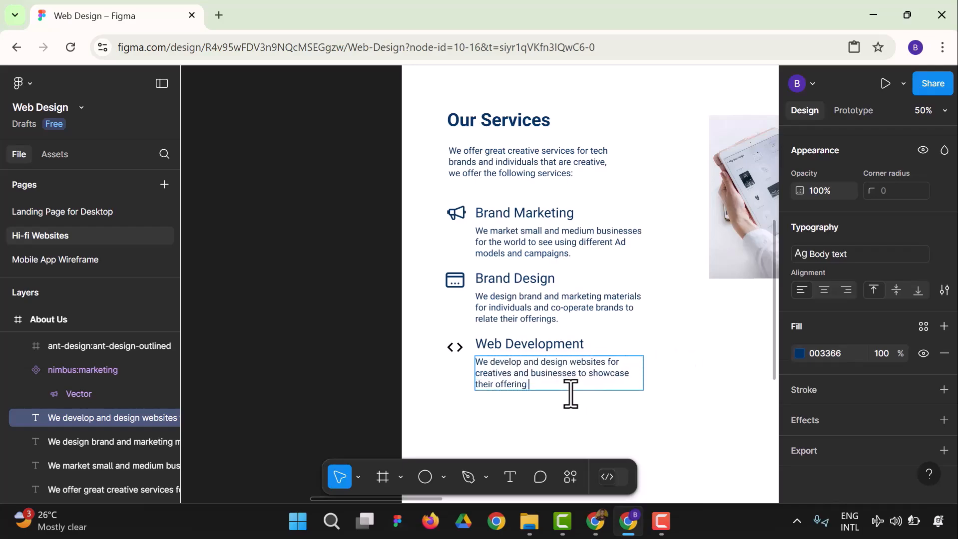
pyautogui.write(' on th')
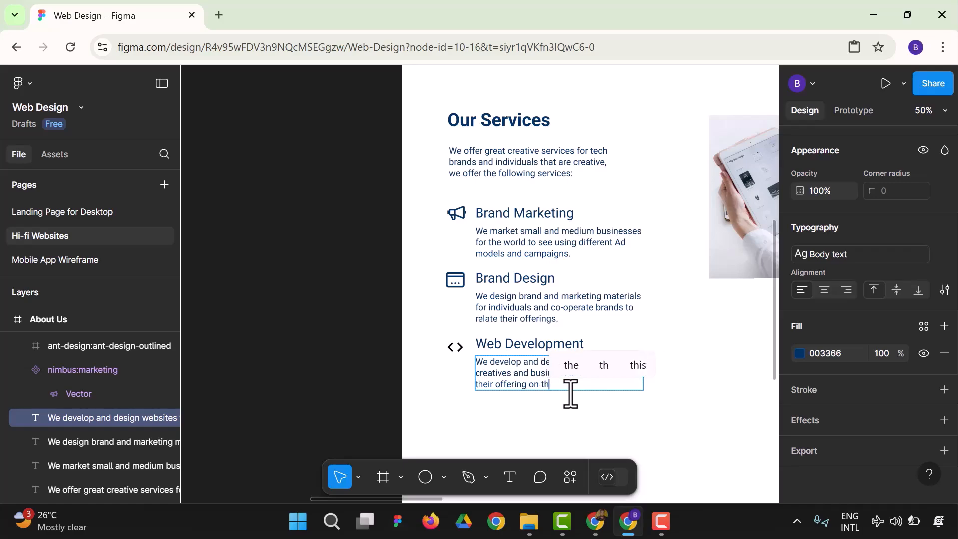
pyautogui.write('e worldwide')
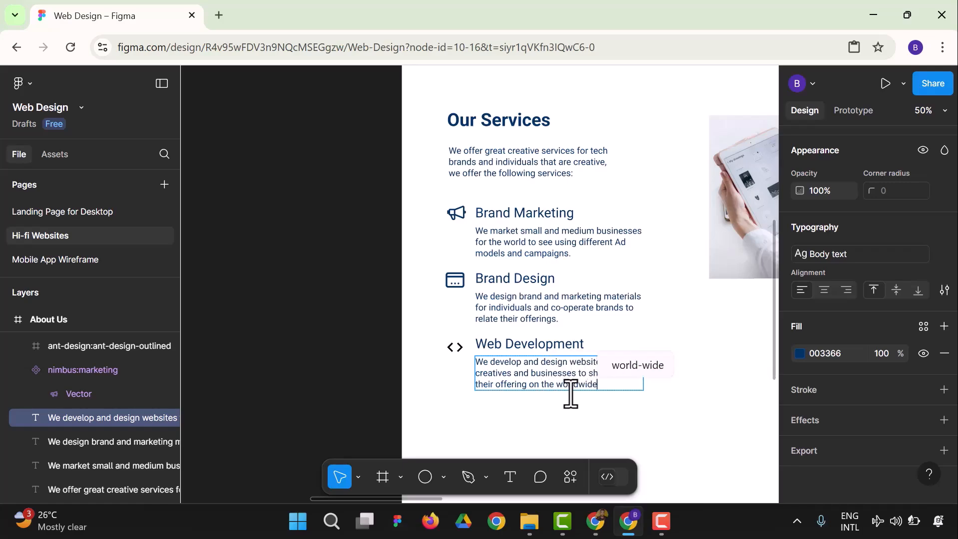
pyautogui.write(' w')
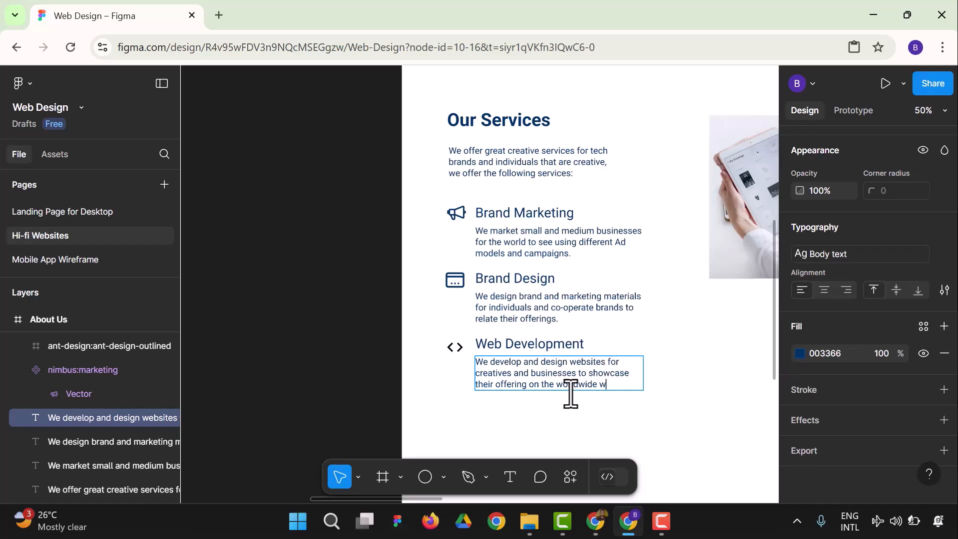
pyautogui.write('eb.')
pyautogui.press('Escape')
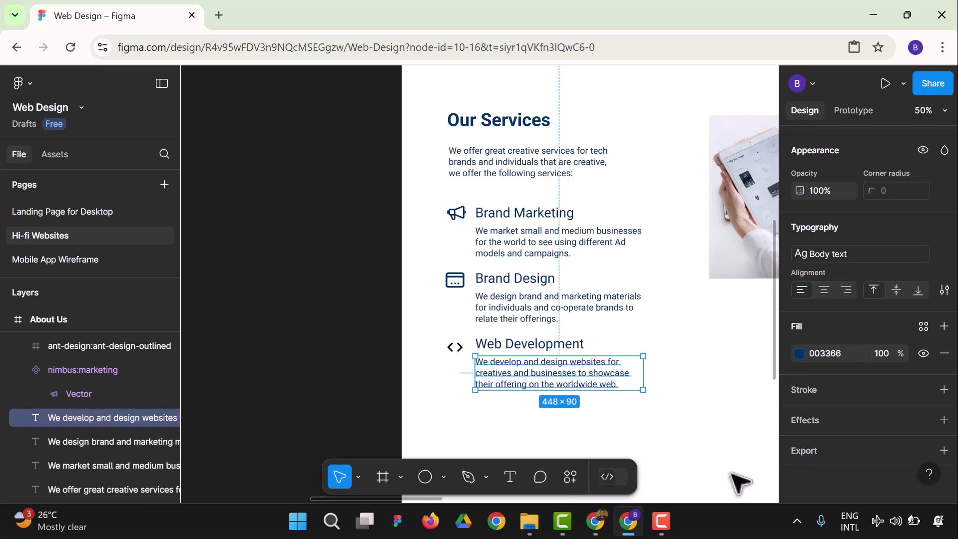
# - Move the tablet photo slightly closer to the services text and enlarge it to about 646 × 781
pyautogui.scroll(-1, 746, 435)
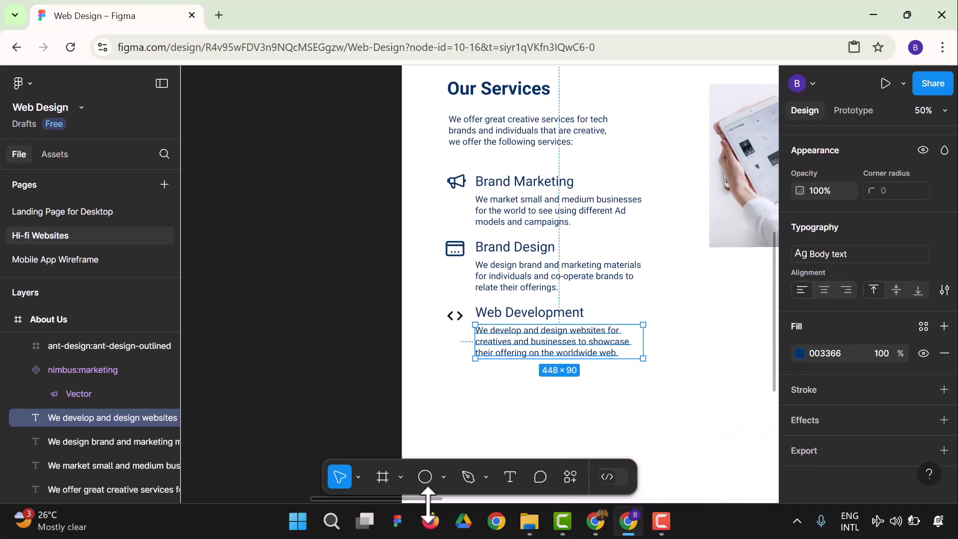
pyautogui.moveTo(431, 500); pyautogui.dragTo(497, 499)
pyautogui.moveTo(573, 232); pyautogui.dragTo(552, 237)
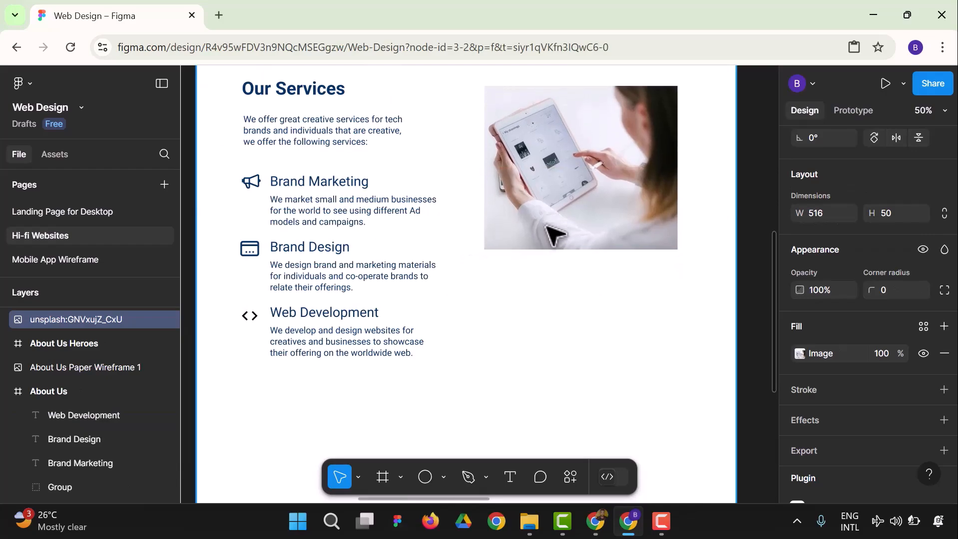
pyautogui.moveTo(678, 249); pyautogui.dragTo(715, 364)
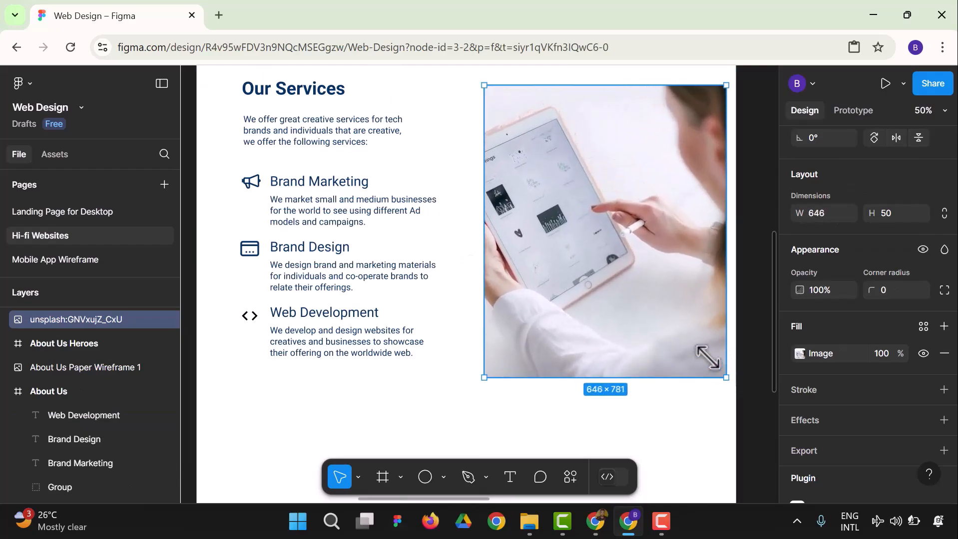
# - Shift the tablet photo slightly up and place a copy of the "Our Services" heading over it, brought to the front
pyautogui.moveTo(636, 254); pyautogui.dragTo(637, 267)
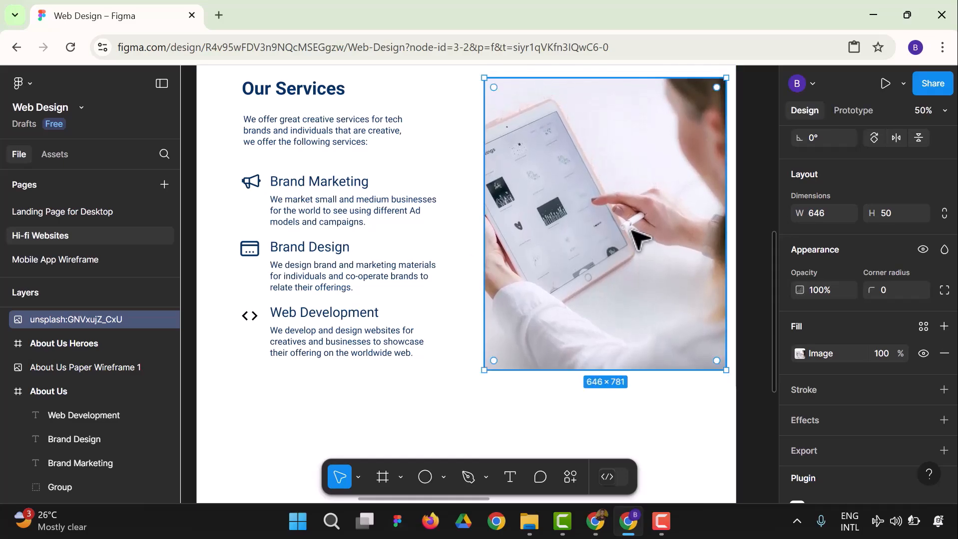
pyautogui.click(331, 98)
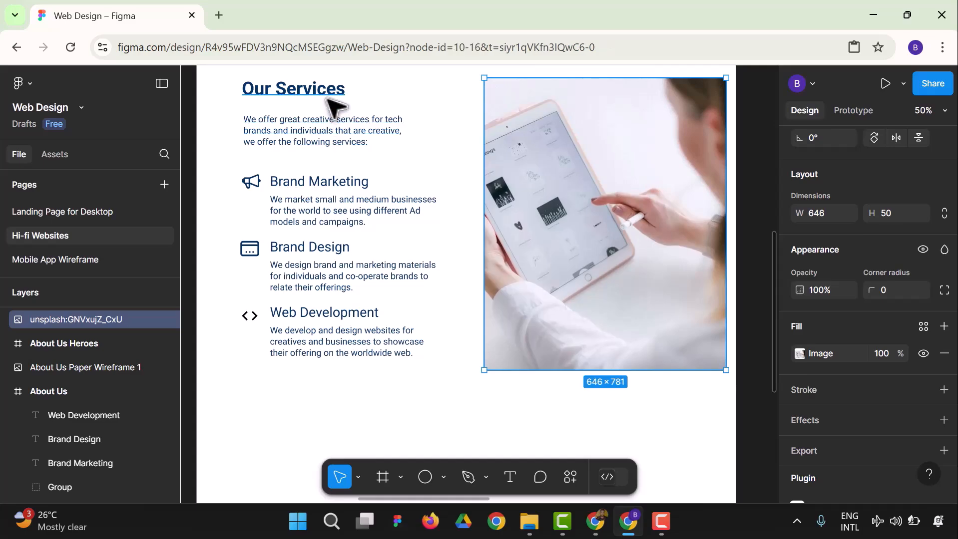
pyautogui.moveTo(341, 100); pyautogui.dragTo(597, 223)
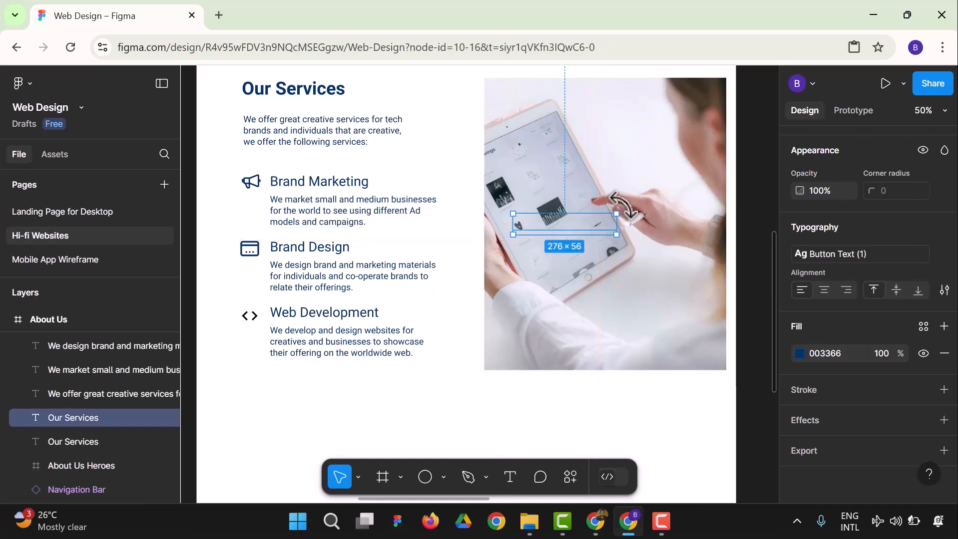
pyautogui.rightClick(602, 228)
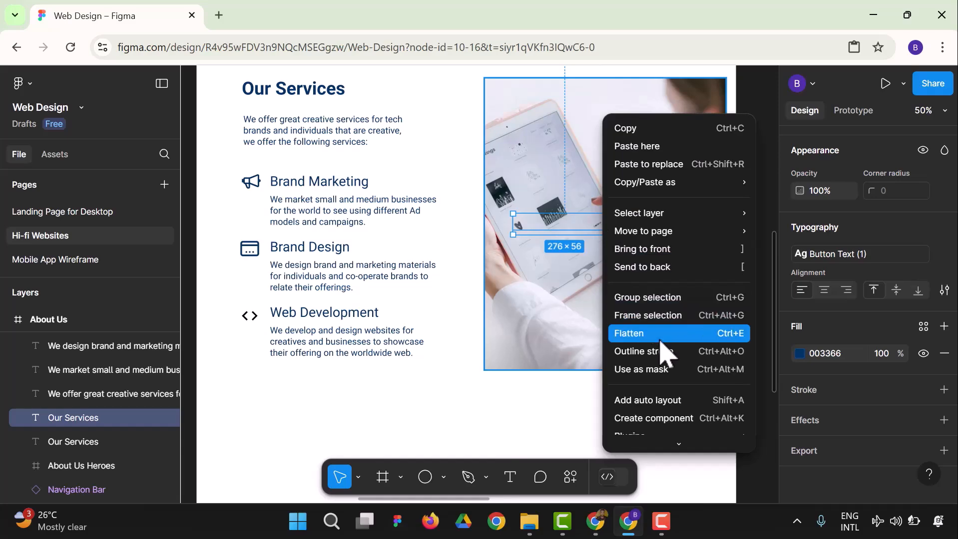
pyautogui.click(670, 250)
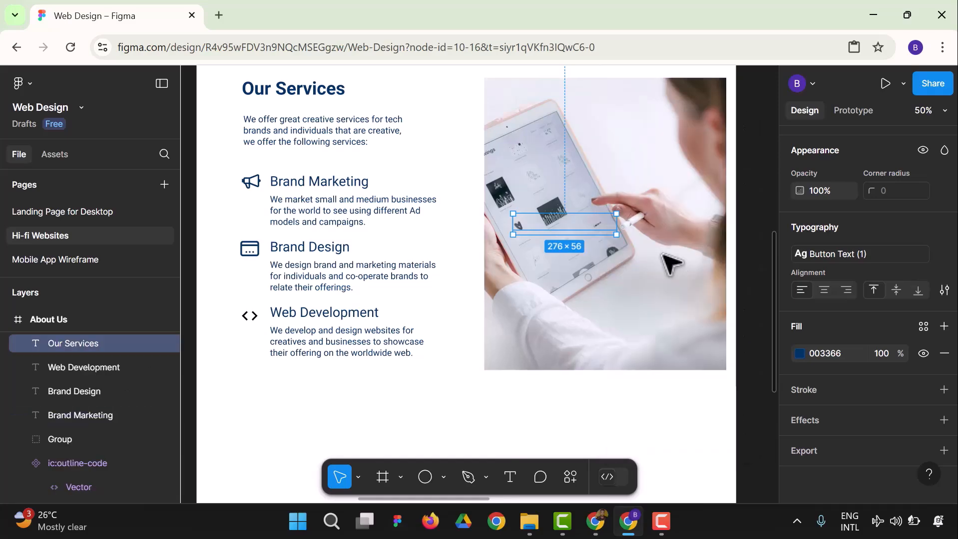
# - Try to send the tablet photo to the back, behind the heading copy, and undo the reordering
pyautogui.click(672, 250)
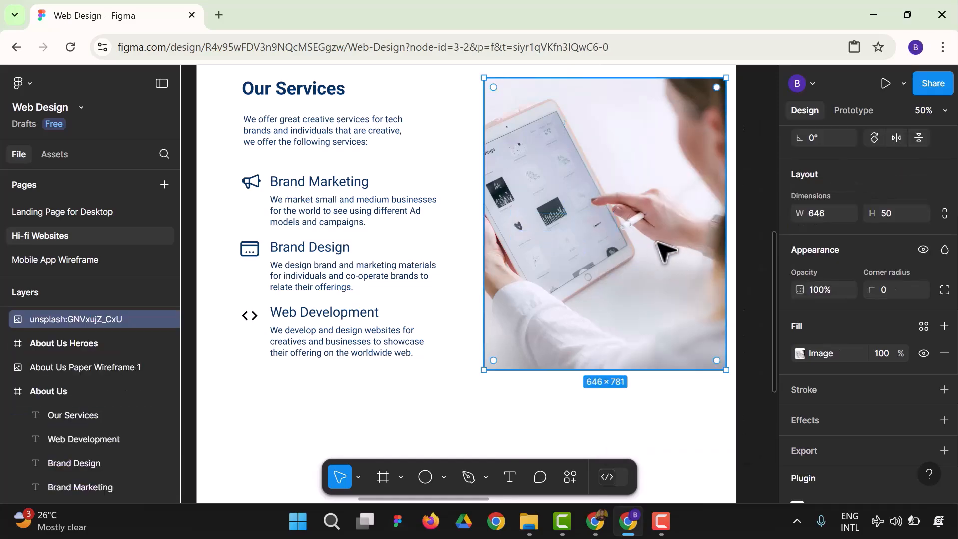
pyautogui.rightClick(664, 250)
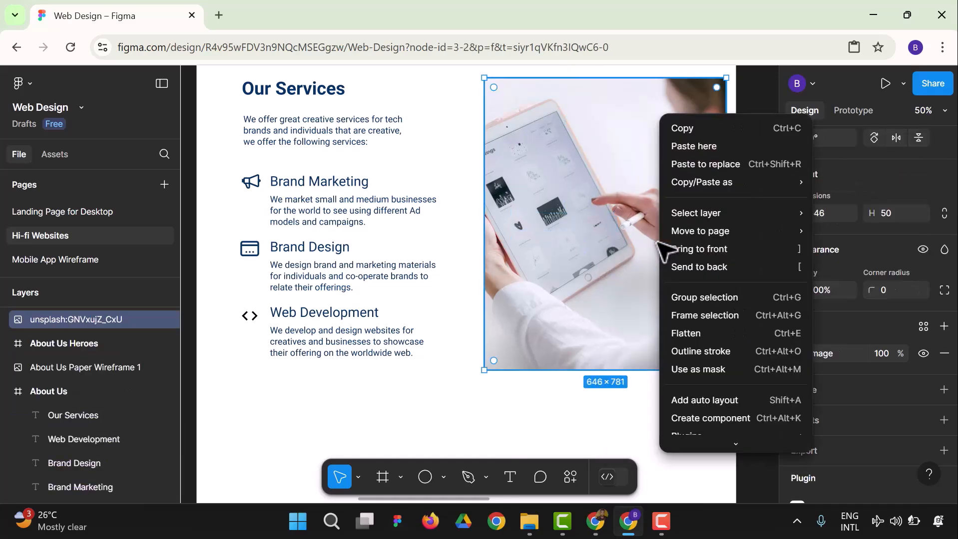
pyautogui.click(701, 267)
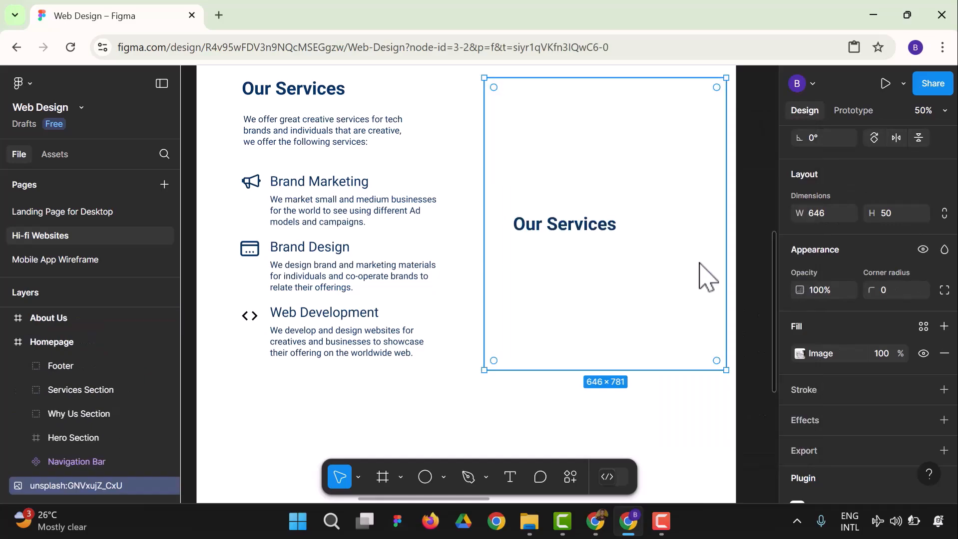
pyautogui.hotkey('ctrl', 'z')
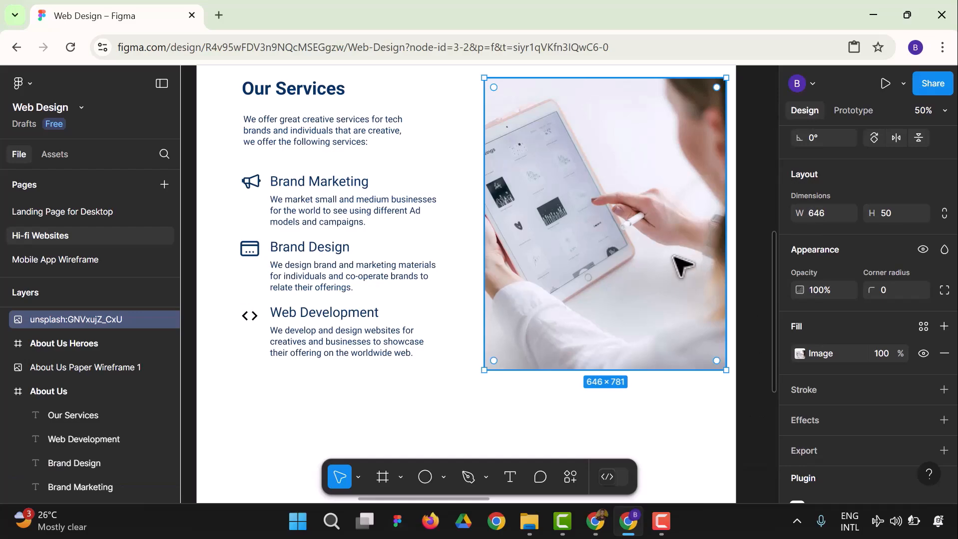
pyautogui.rightClick(673, 255)
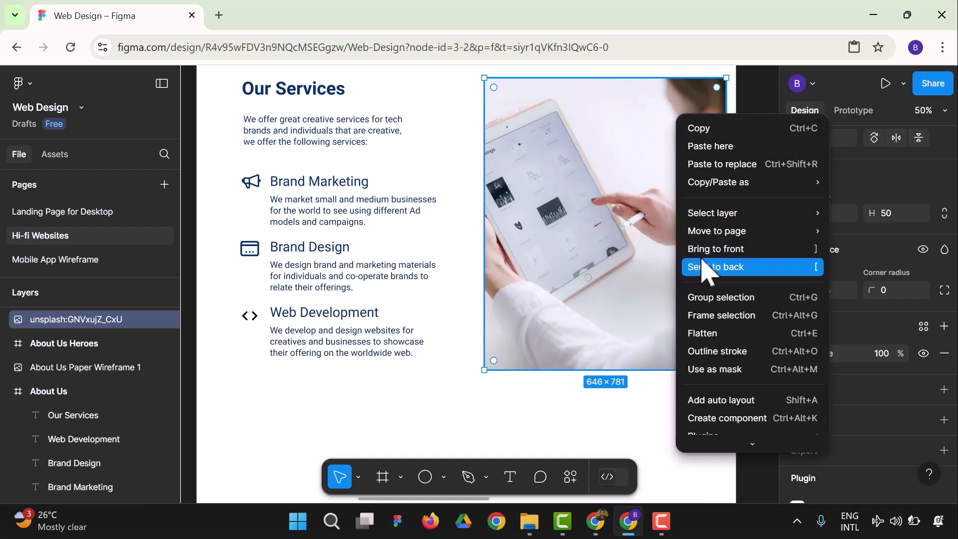
pyautogui.moveTo(724, 239)
pyautogui.moveTo(742, 220)
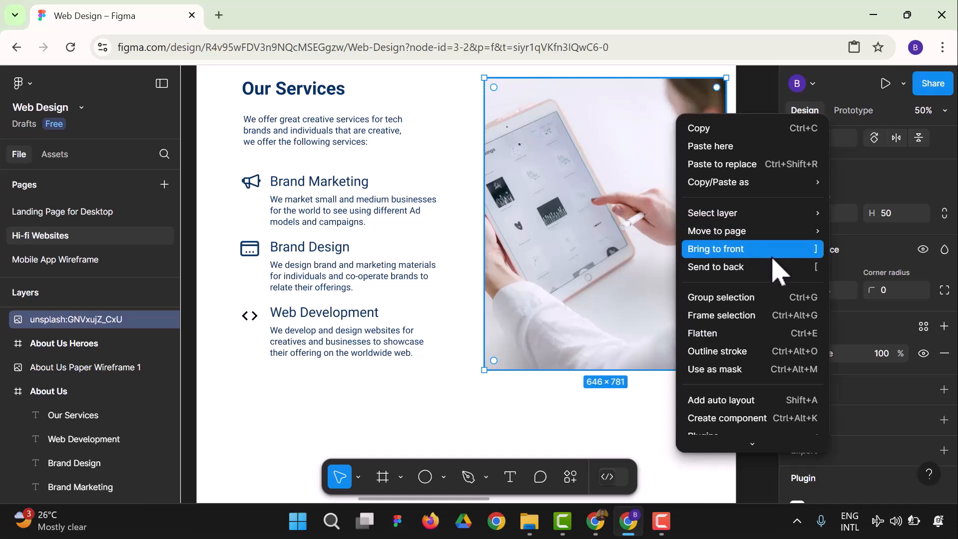
pyautogui.click(609, 361)
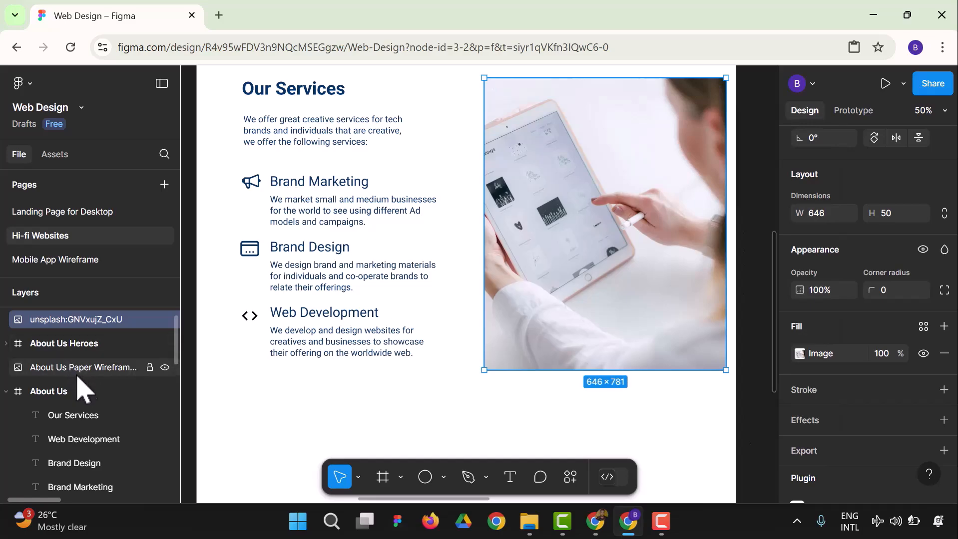
# - Examine the layer order of the tablet photo relative to the About Us frame and its contents
pyautogui.scroll(-3, 75, 382)
pyautogui.scroll(-3, 107, 413)
pyautogui.scroll(5, 120, 425)
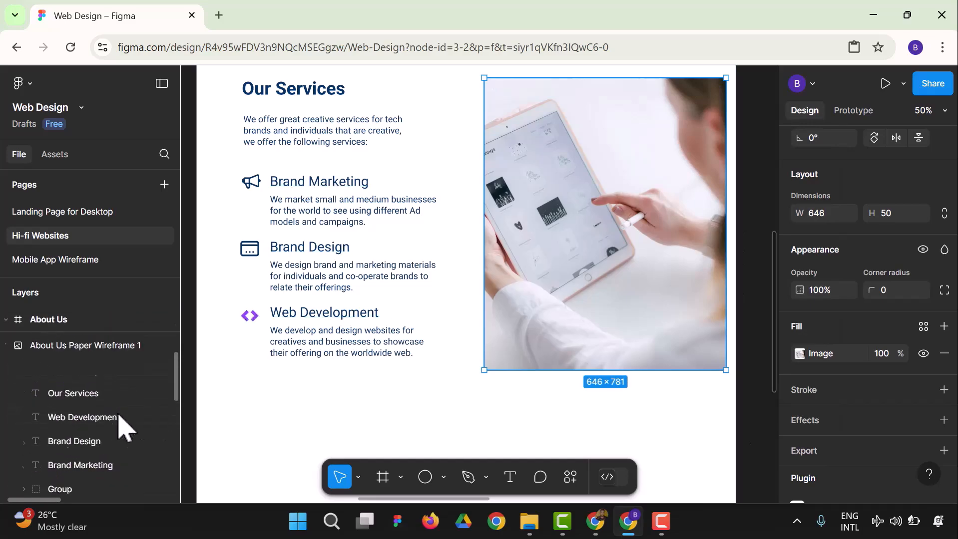
pyautogui.scroll(1, 120, 412)
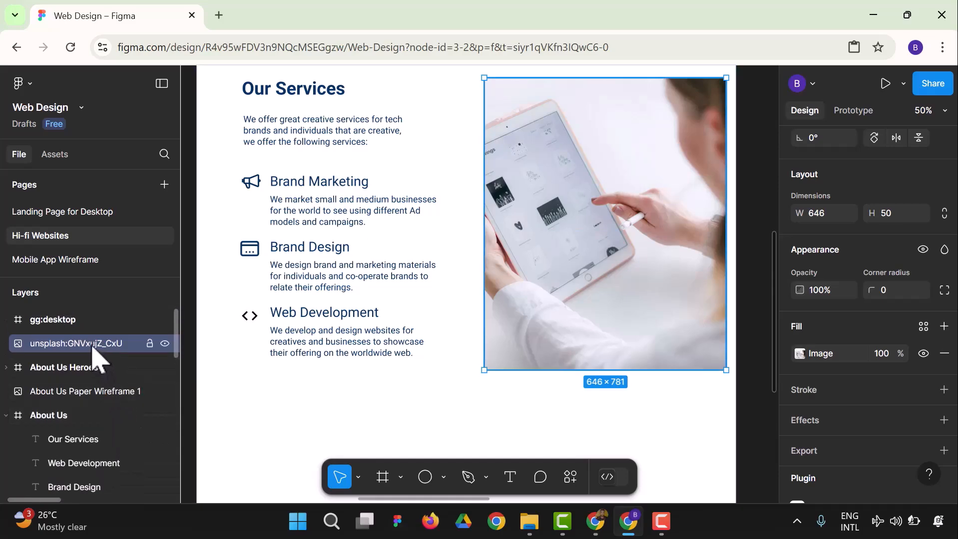
pyautogui.click(69, 418)
pyautogui.scroll(-2, 106, 387)
pyautogui.scroll(-6, 107, 395)
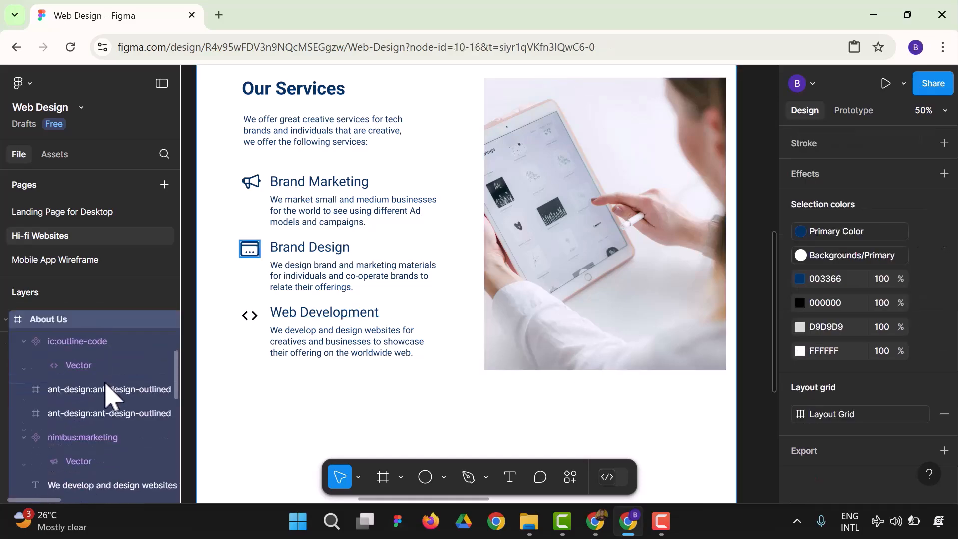
pyautogui.scroll(8, 107, 396)
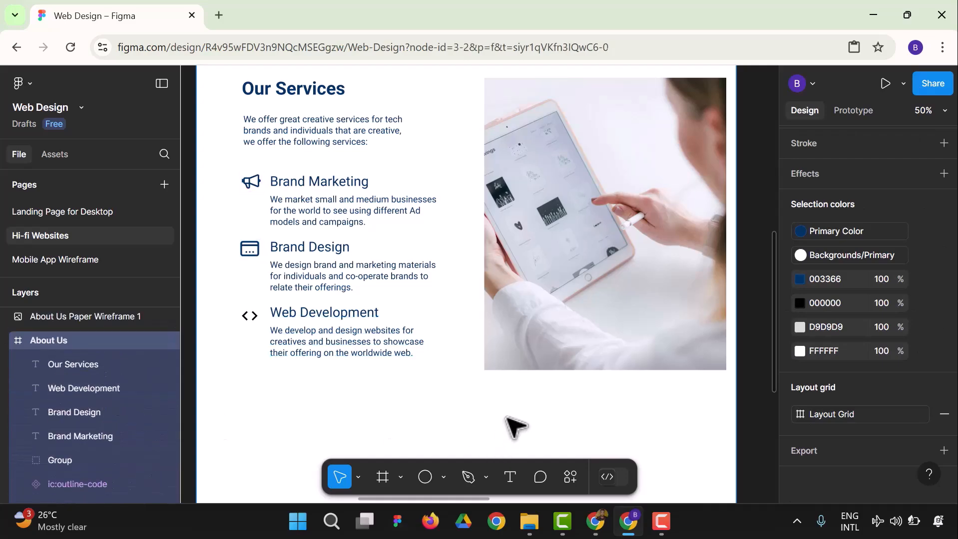
# - Move the tablet photo down off the "Our Services" heading copy and bring that copy to the front
pyautogui.moveTo(570, 274); pyautogui.dragTo(566, 439)
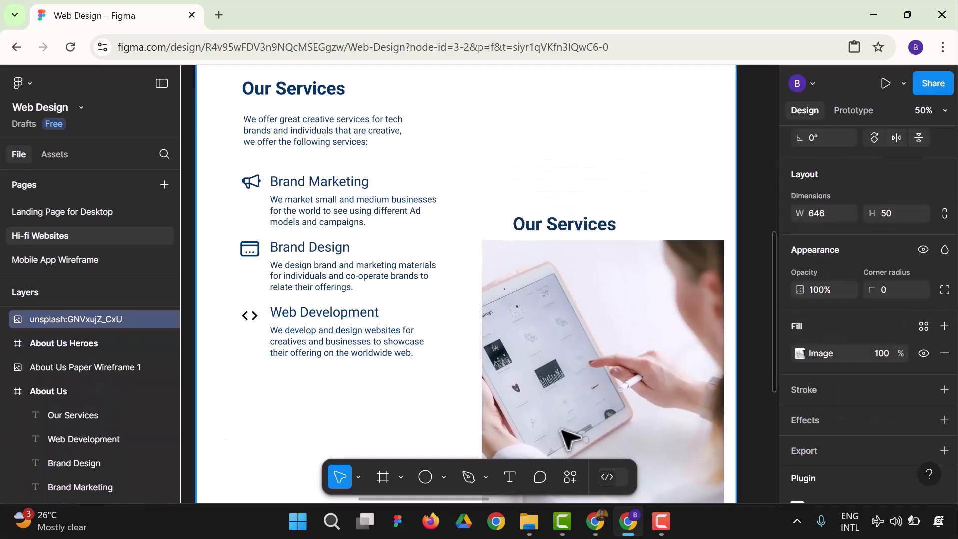
pyautogui.click(566, 226)
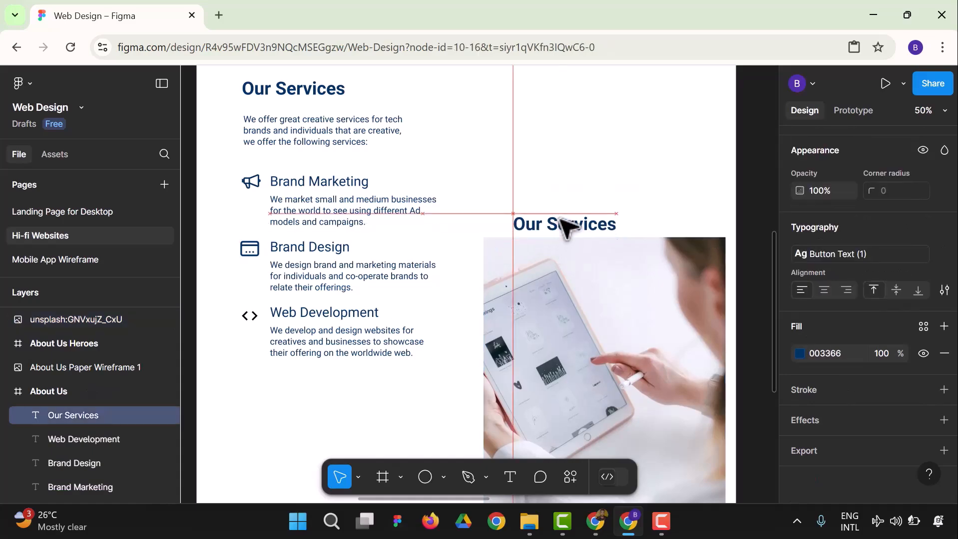
pyautogui.rightClick(566, 227)
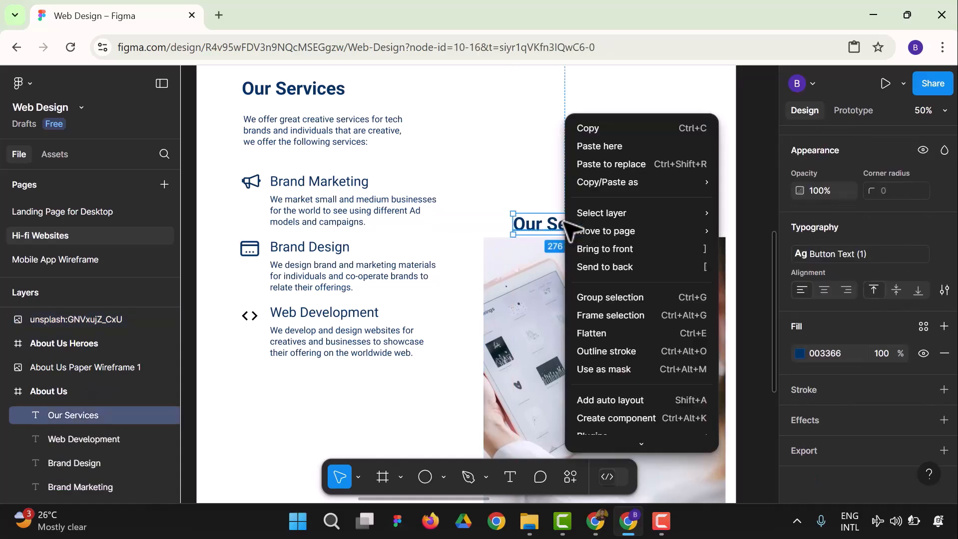
pyautogui.click(617, 257)
# - Move the tablet photo back up over the heading copy and send the photo to the back
pyautogui.moveTo(604, 325); pyautogui.dragTo(589, 203)
pyautogui.rightClick(589, 210)
pyautogui.moveTo(634, 237)
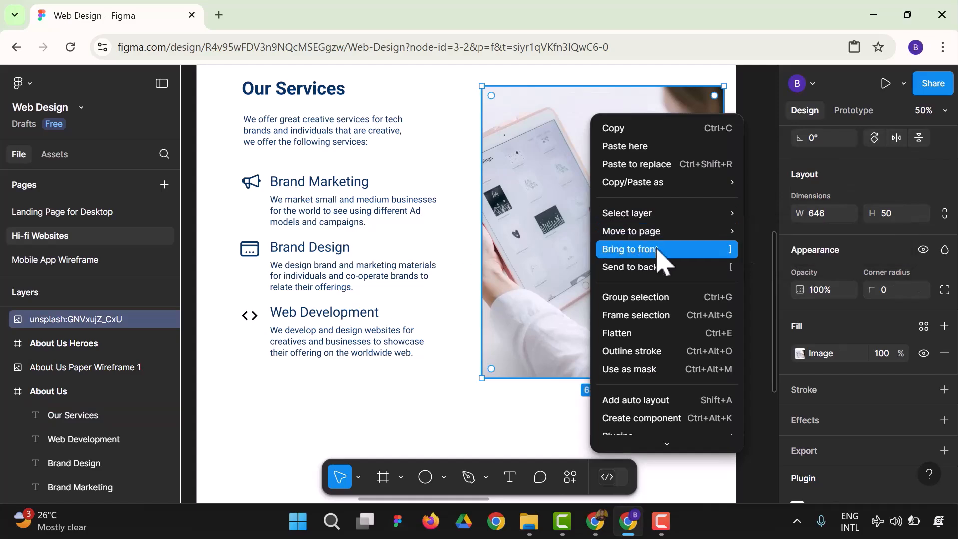
pyautogui.click(705, 281)
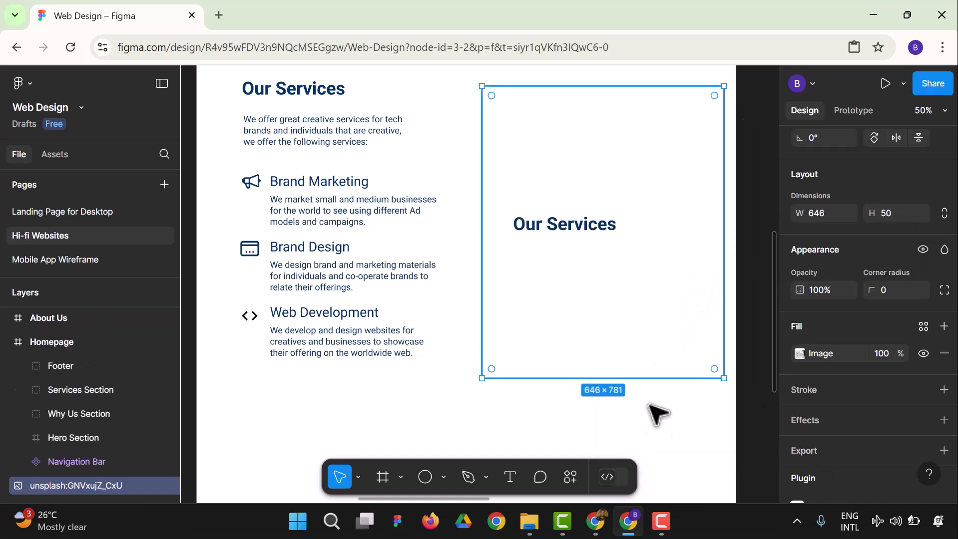
# - Bring the "Our Services" heading copy within the photo's area to the front
pyautogui.click(653, 437)
pyautogui.click(605, 233)
pyautogui.rightClick(604, 234)
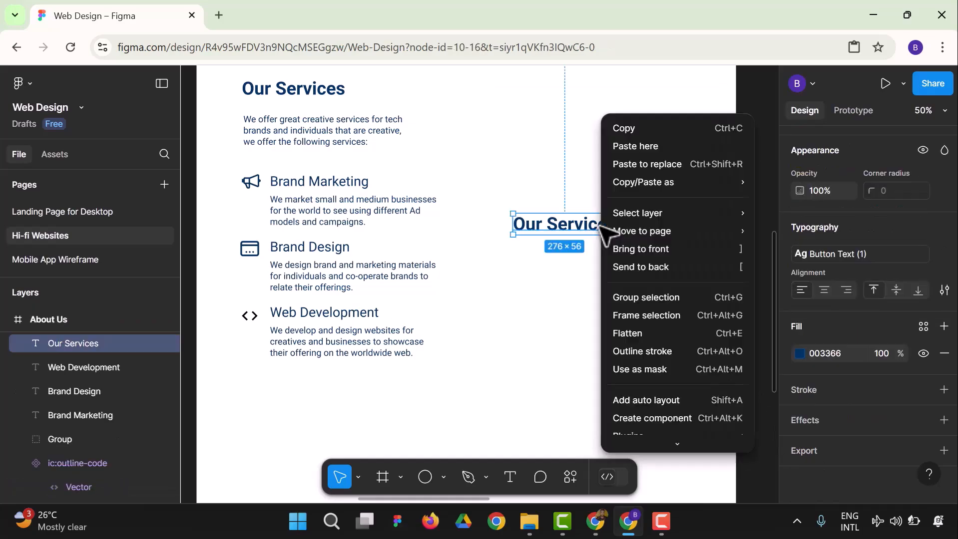
pyautogui.click(642, 249)
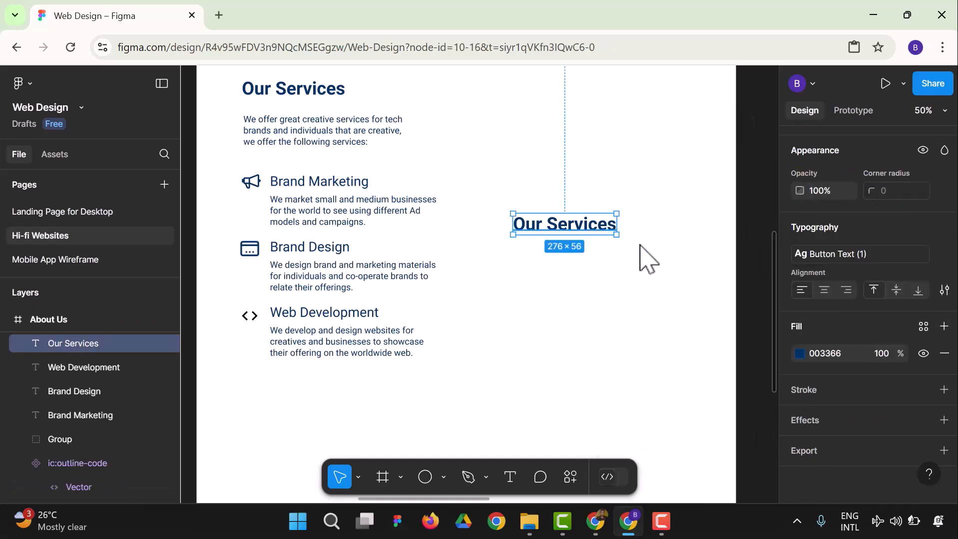
# - Bring the hidden tablet photo back to the front
pyautogui.click(644, 299)
pyautogui.rightClick(647, 302)
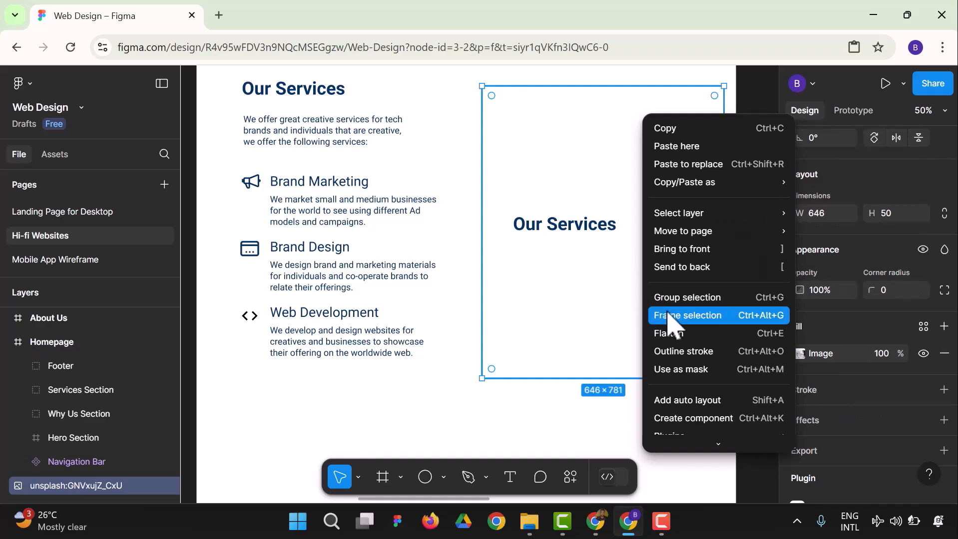
pyautogui.click(712, 256)
# - Move the tablet photo down clear of the "Our Services" heading copy and delete that copy
pyautogui.moveTo(683, 301); pyautogui.dragTo(686, 453)
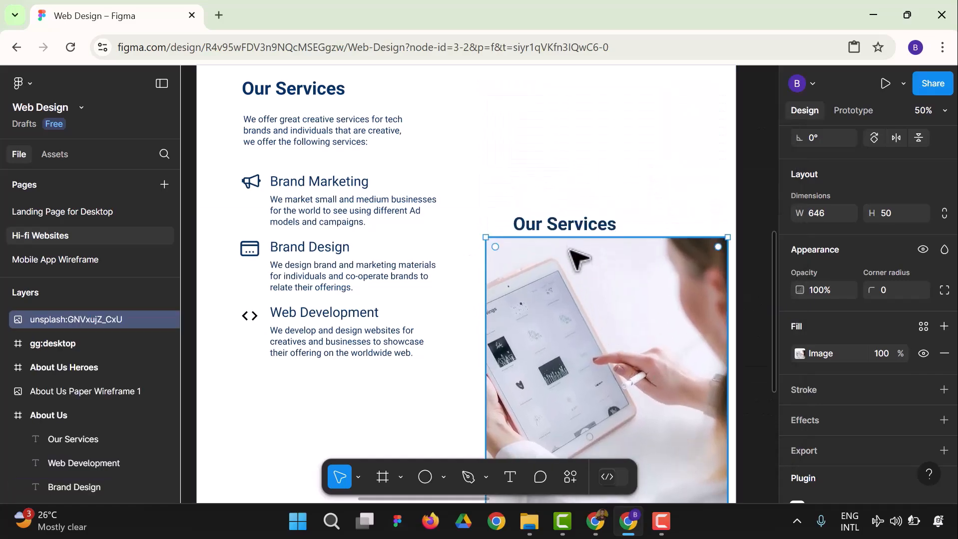
pyautogui.click(575, 234)
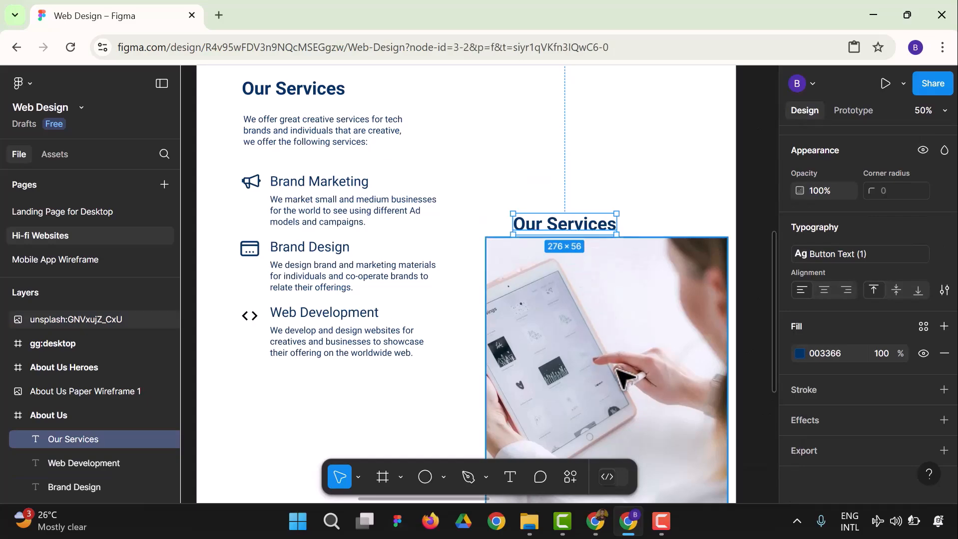
pyautogui.press('Delete')
# - Move the tablet photo back up beside the services list, roughly level with the "Our Services" heading
pyautogui.moveTo(619, 377); pyautogui.dragTo(617, 216)
pyautogui.click(487, 449)
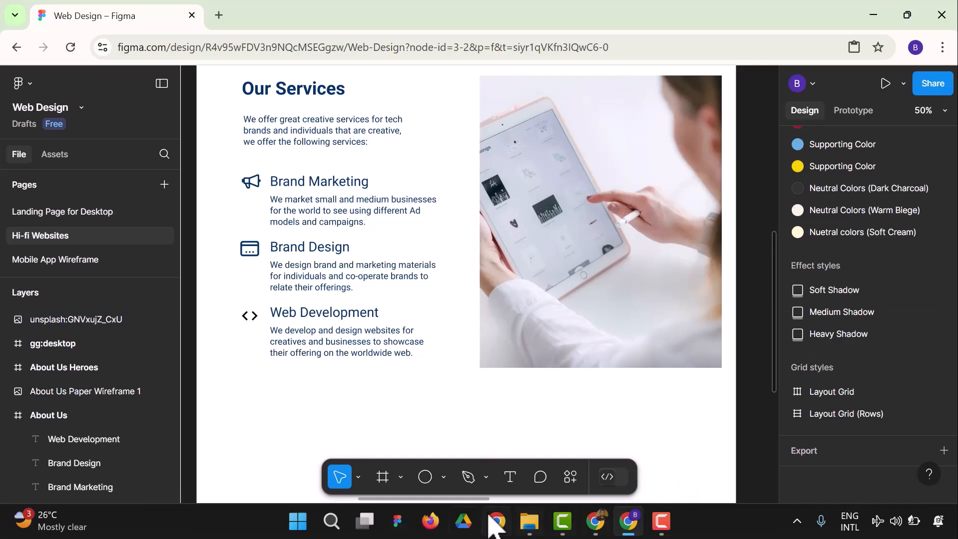
# - Check the Our Services part of the About Us paper wireframe and move the wireframe slightly away from the page design
pyautogui.moveTo(444, 499)
pyautogui.mouseDown()
pyautogui.moveTo(552, 513)
pyautogui.moveTo(685, 488)
pyautogui.moveTo(675, 487)
pyautogui.mouseUp()
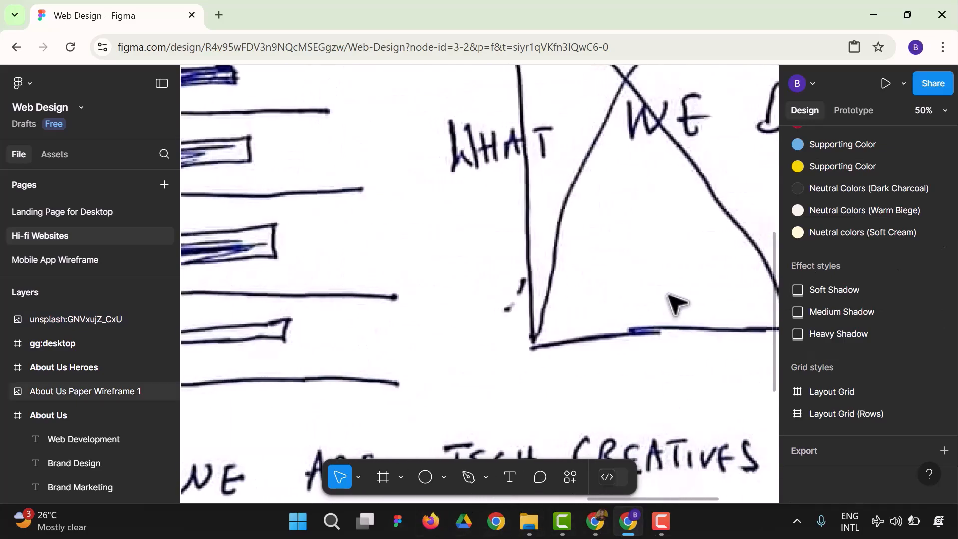
pyautogui.scroll(-5, 675, 302)
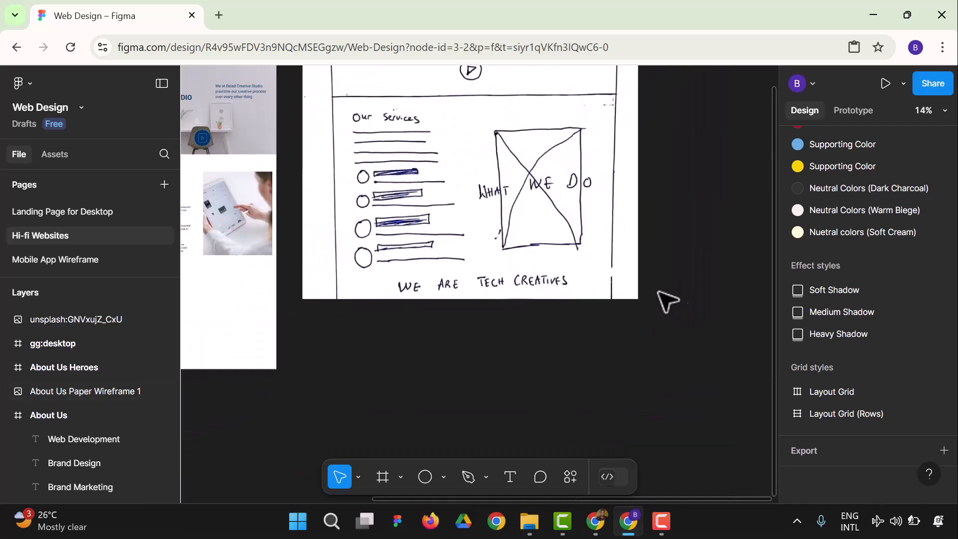
pyautogui.moveTo(530, 236)
pyautogui.mouseDown()
pyautogui.moveTo(564, 238)
pyautogui.moveTo(579, 266)
pyautogui.mouseUp()
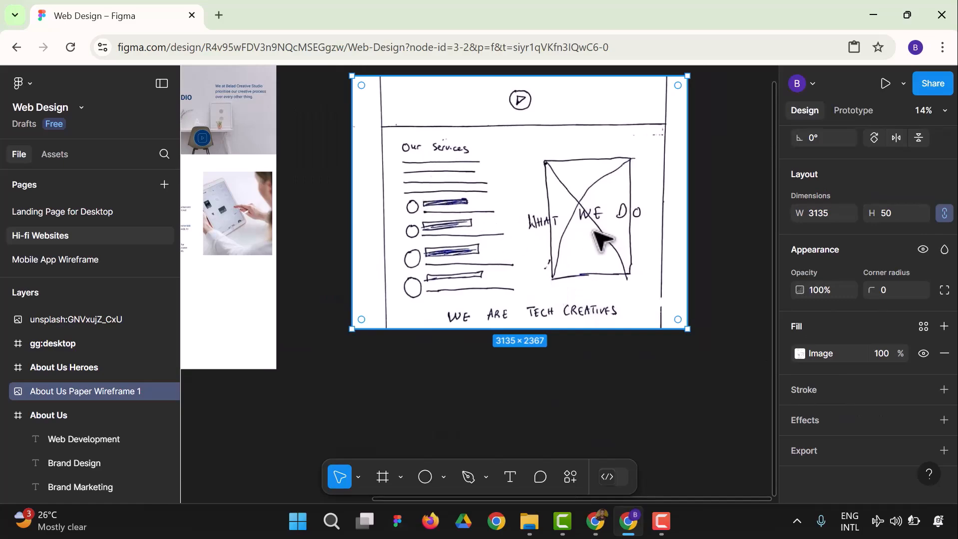
pyautogui.moveTo(675, 499); pyautogui.dragTo(559, 498)
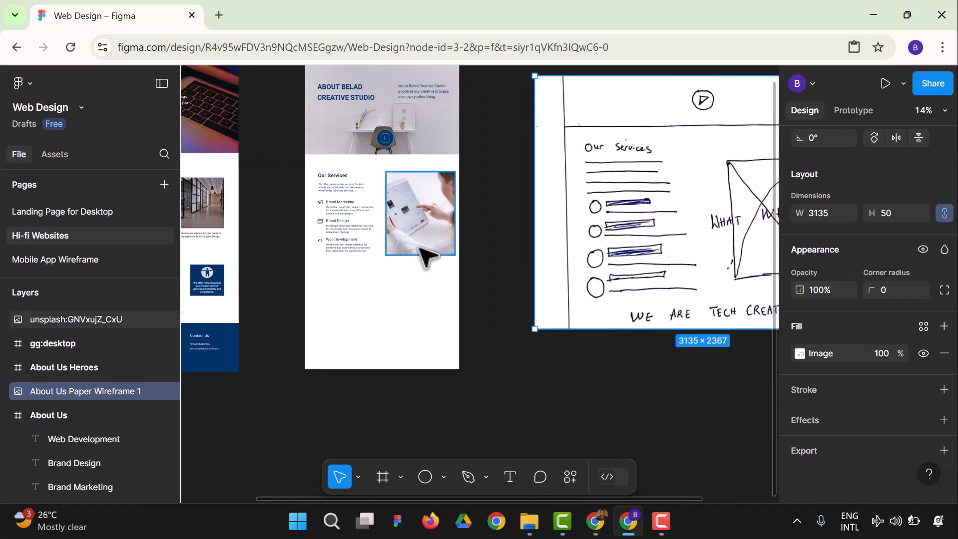
# - Add the heading text "WE ARE CREATIVES" in the empty area below the Our Services section of the About Us page
pyautogui.click(928, 111)
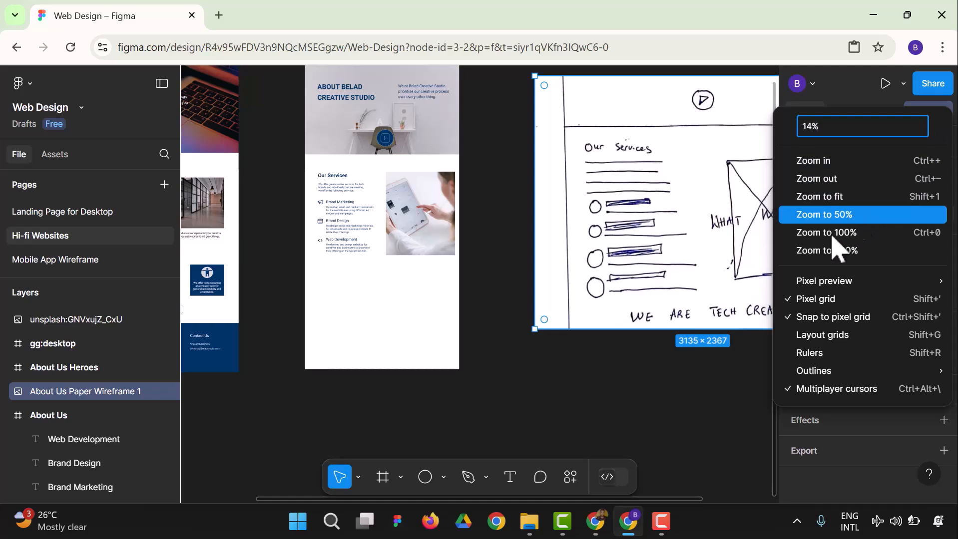
pyautogui.click(849, 220)
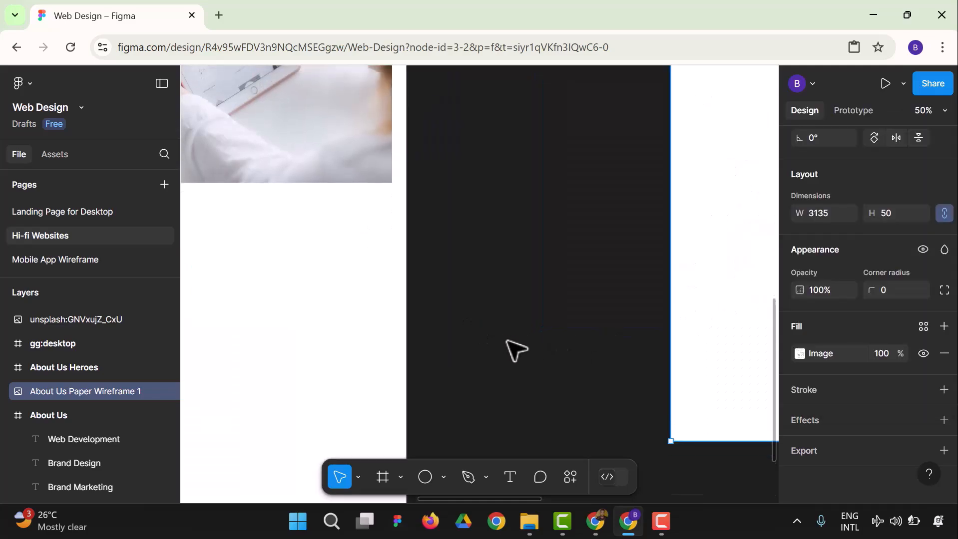
pyautogui.scroll(-1, 516, 349)
pyautogui.moveTo(537, 504); pyautogui.dragTo(460, 499)
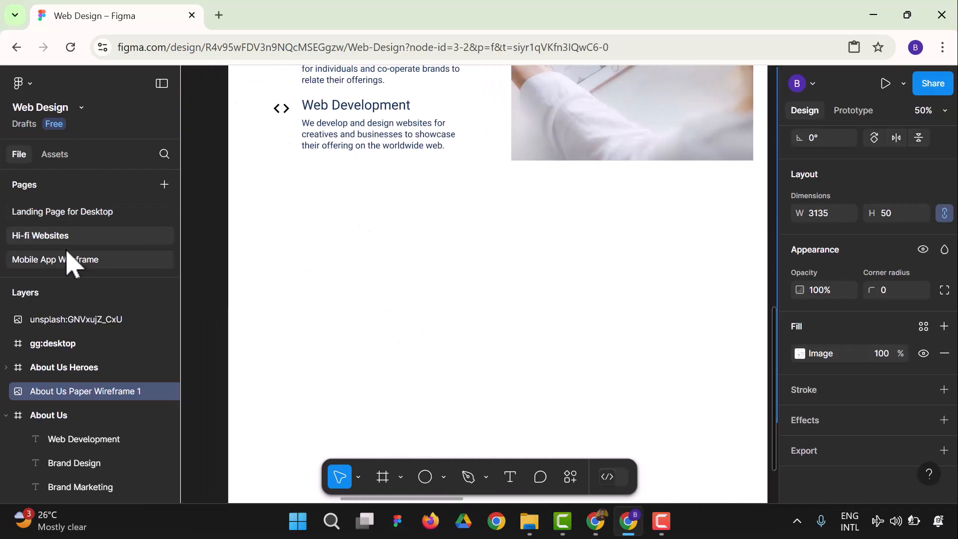
pyautogui.click(515, 484)
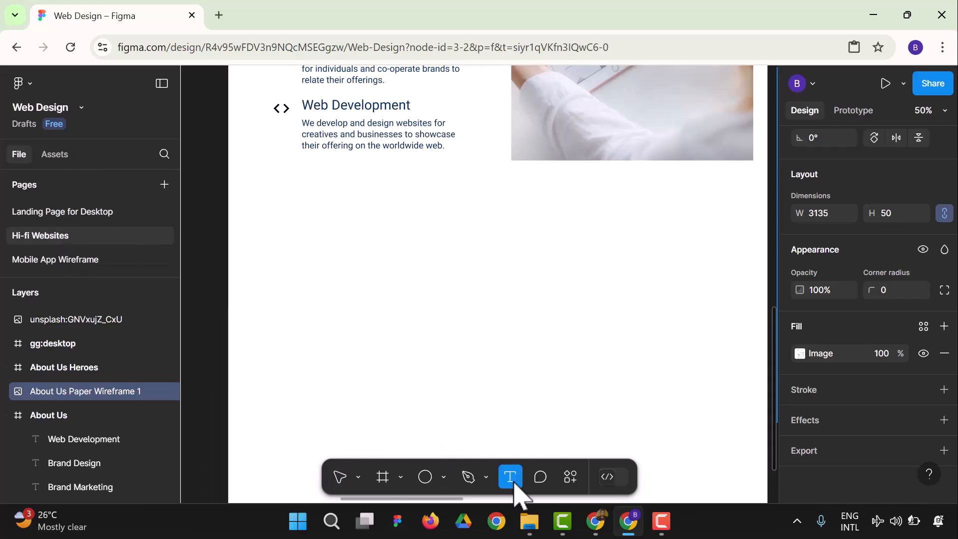
pyautogui.click(278, 265)
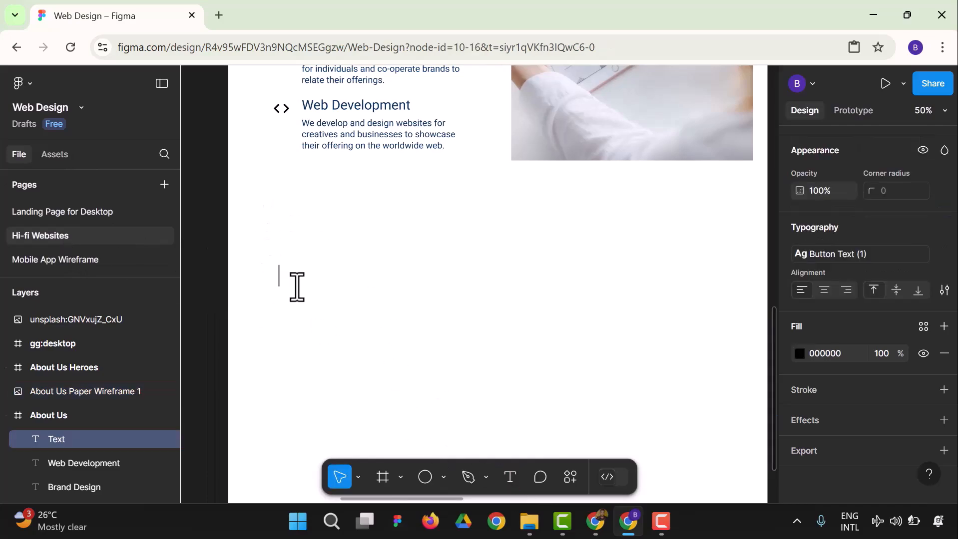
pyautogui.write('WE ARE CREATIV')
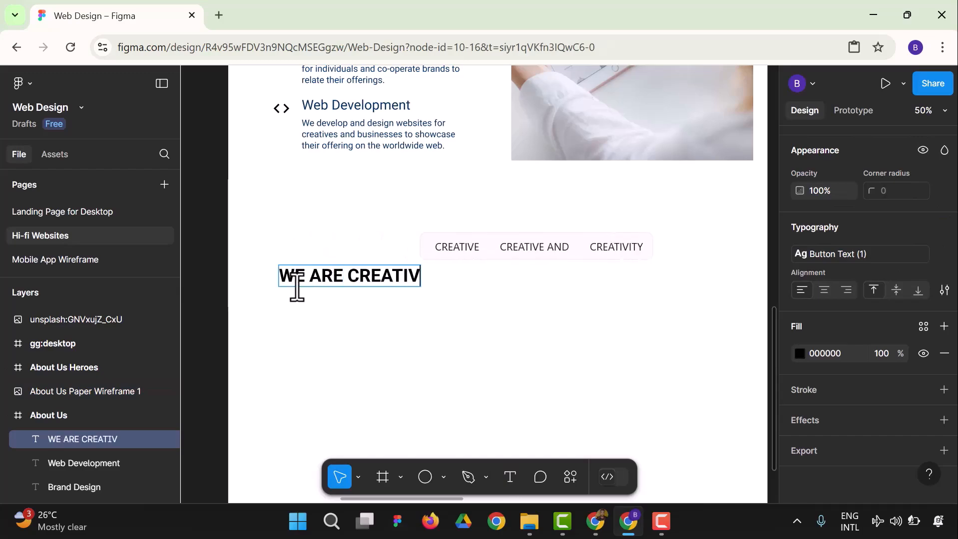
pyautogui.write('CE')
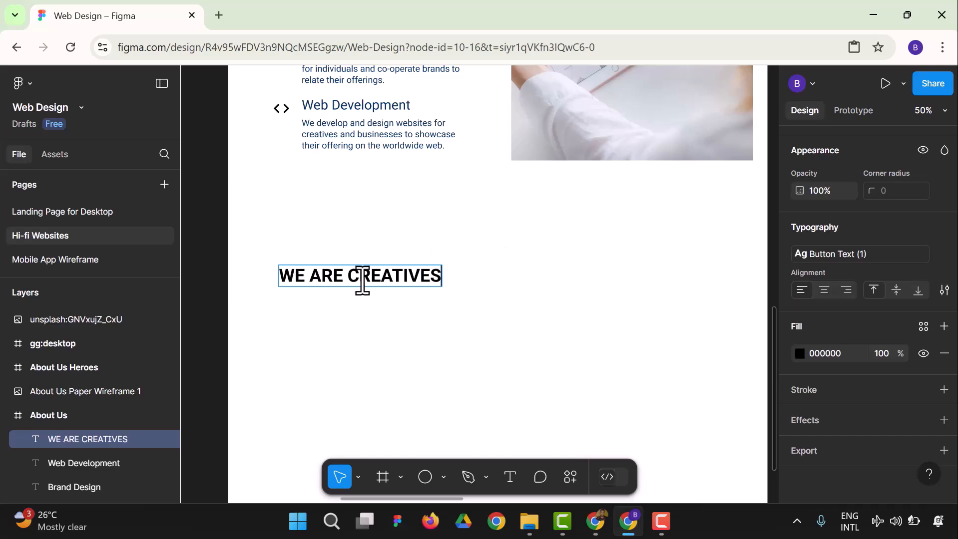
# - Colour the "WE ARE CREATIVES" heading dark blue 003366 and move it to the horizontal middle of the page
pyautogui.hotkey('ctrl', 'a')
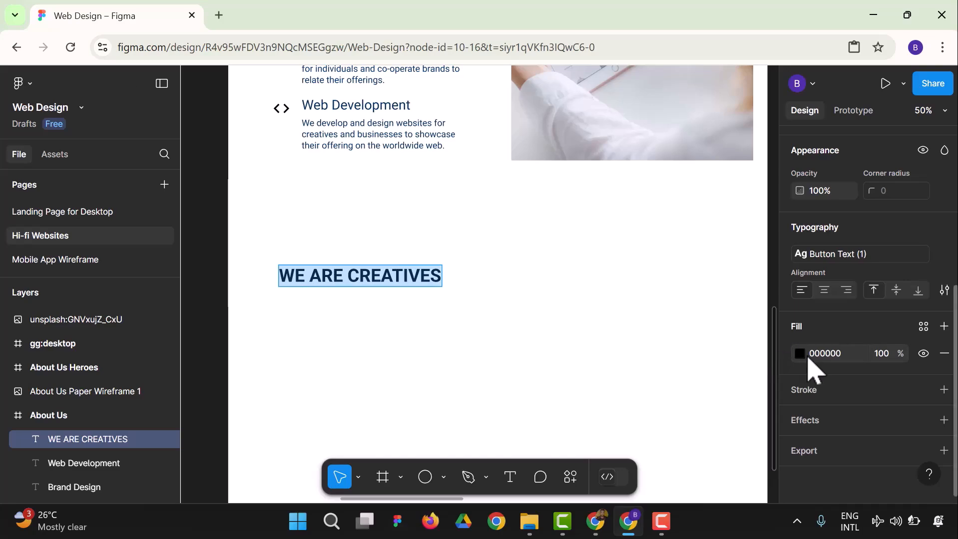
pyautogui.click(800, 354)
pyautogui.click(635, 428)
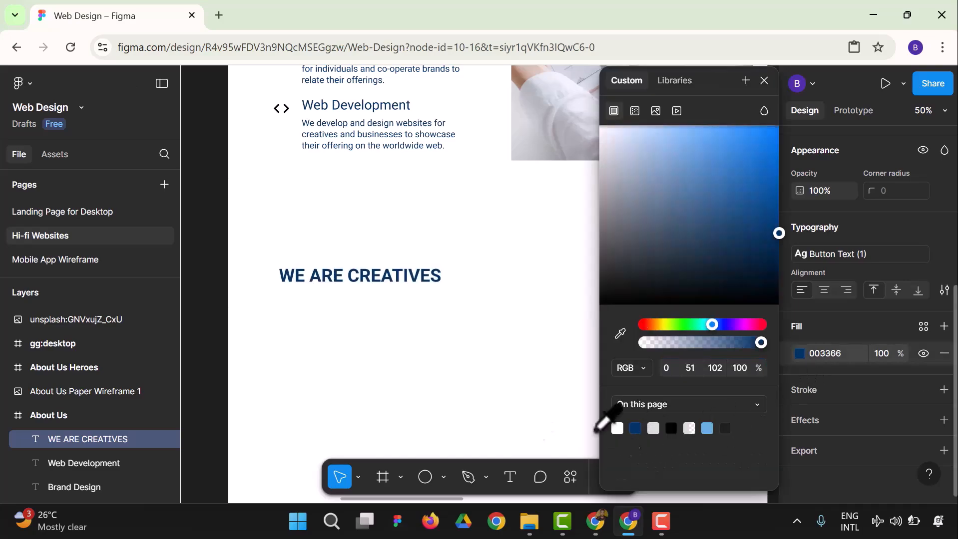
pyautogui.press('Escape')
pyautogui.press('Escape')
pyautogui.moveTo(440, 275); pyautogui.dragTo(544, 278)
pyautogui.scroll(-1, 544, 349)
pyautogui.click(544, 345)
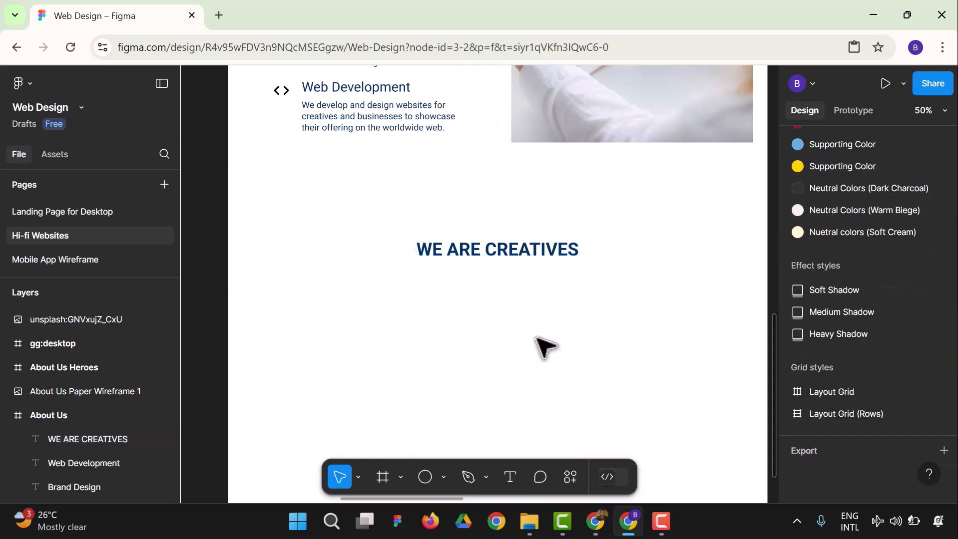
# - Duplicate the Web Development description, place the copy below the "WE ARE CREATIVES" heading and widen it to about 1277
pyautogui.click(331, 116)
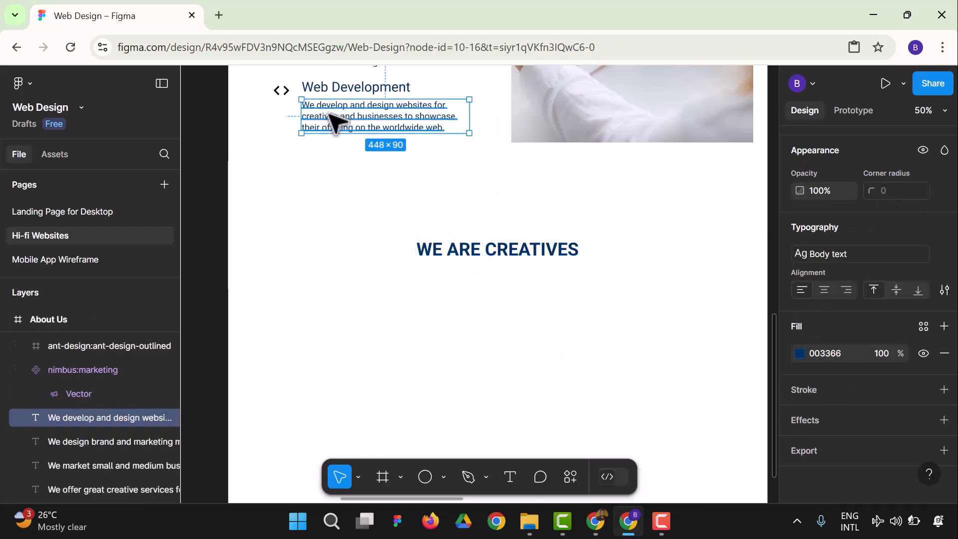
pyautogui.hotkey('ctrl', 'd')
pyautogui.moveTo(348, 132); pyautogui.dragTo(328, 313)
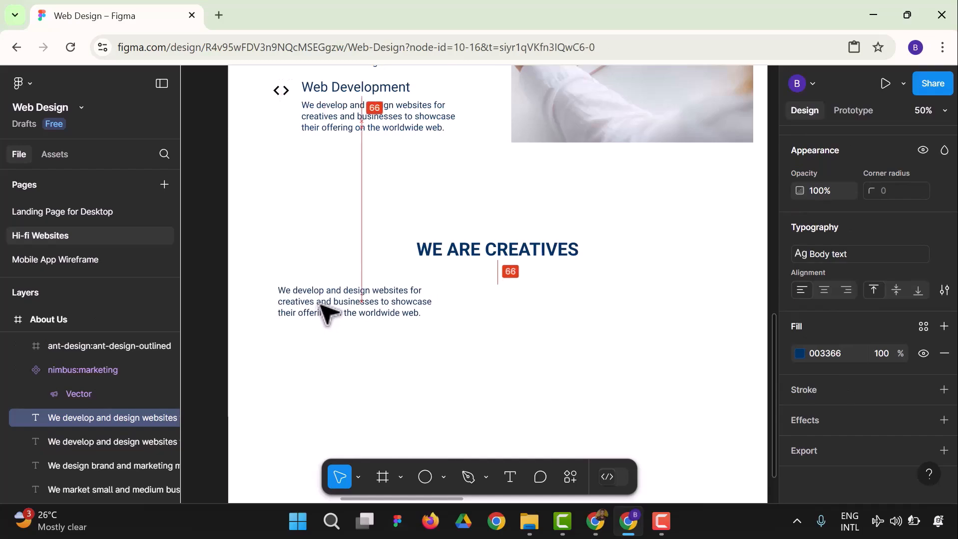
pyautogui.moveTo(449, 306); pyautogui.dragTo(752, 301)
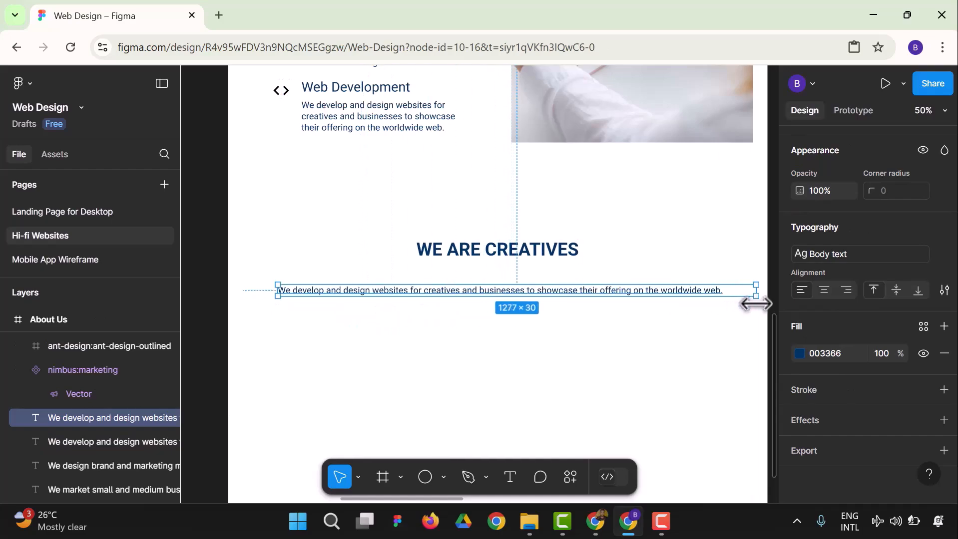
# - Replace the copied description under the "WE ARE CREATIVES" heading with "We are creatives, you can't box us"
pyautogui.doubleClick(641, 295)
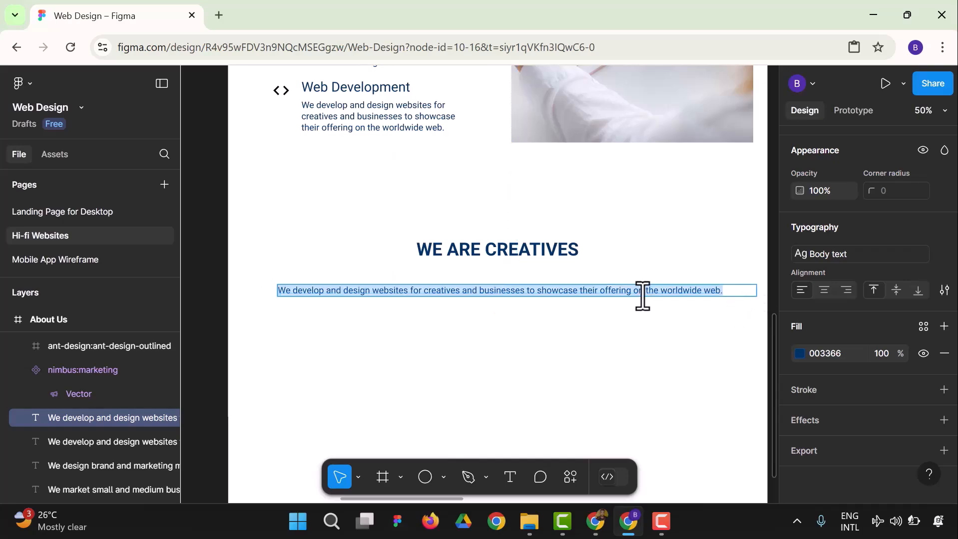
pyautogui.write('wE ARE')
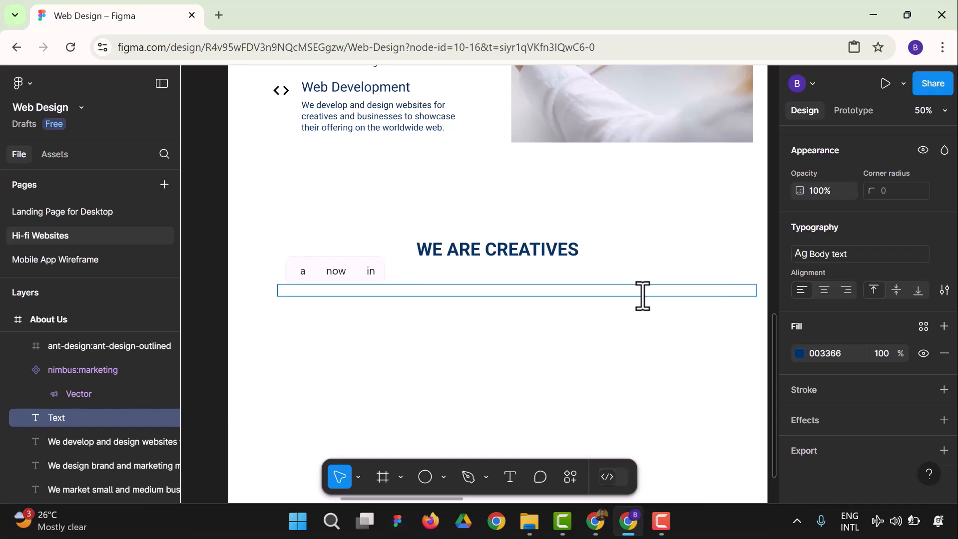
pyautogui.write('We are creatives, you ')
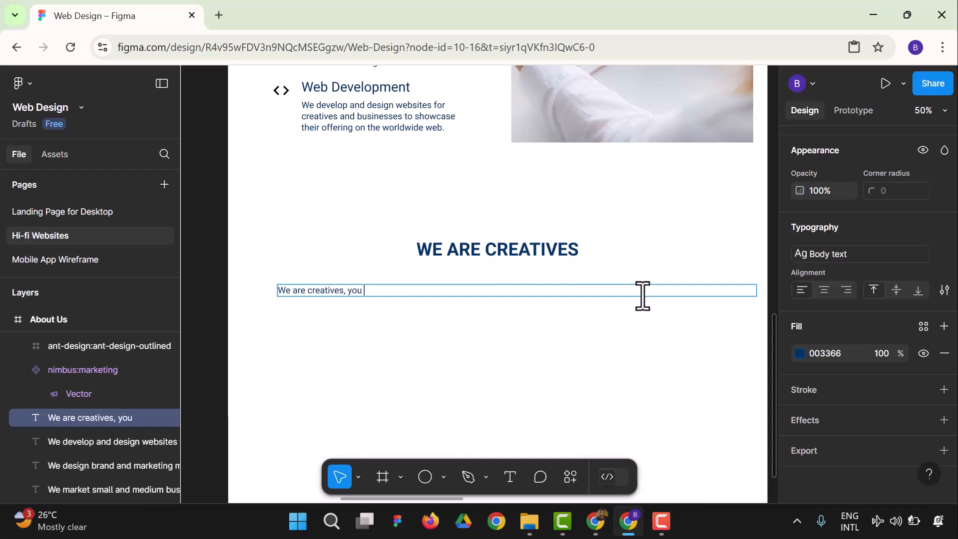
pyautogui.write('caný box us')
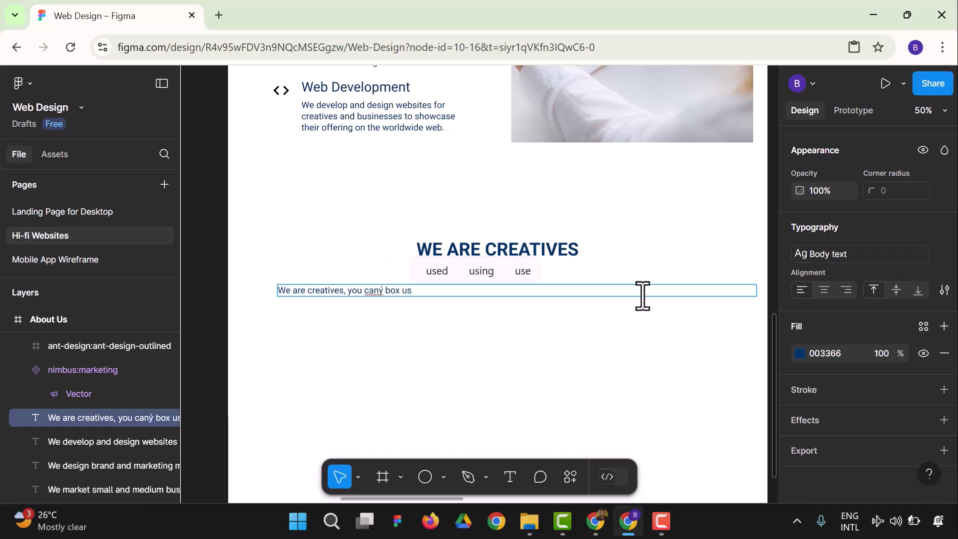
pyautogui.press('BackSpace')
pyautogui.press('BackSpace')
pyautogui.press('BackSpace')
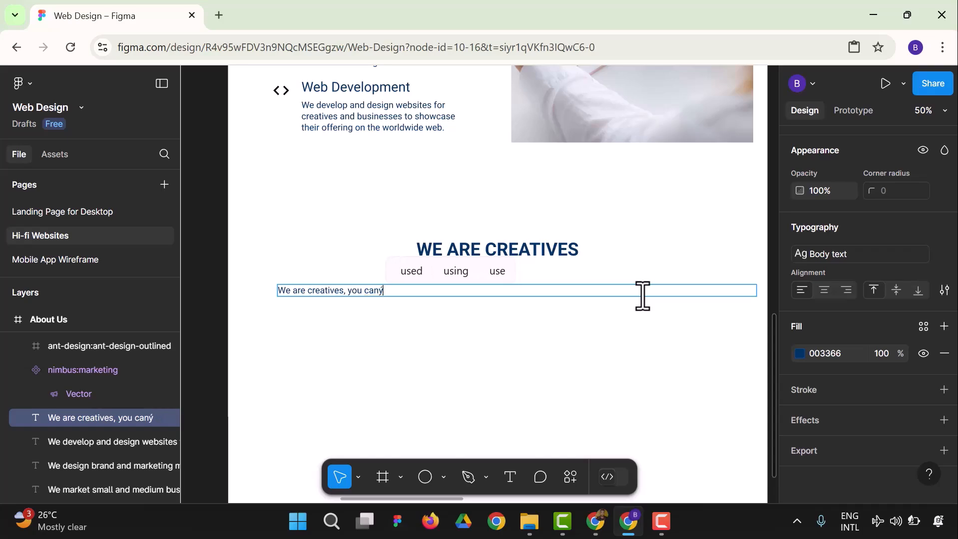
pyautogui.write("'t box us")
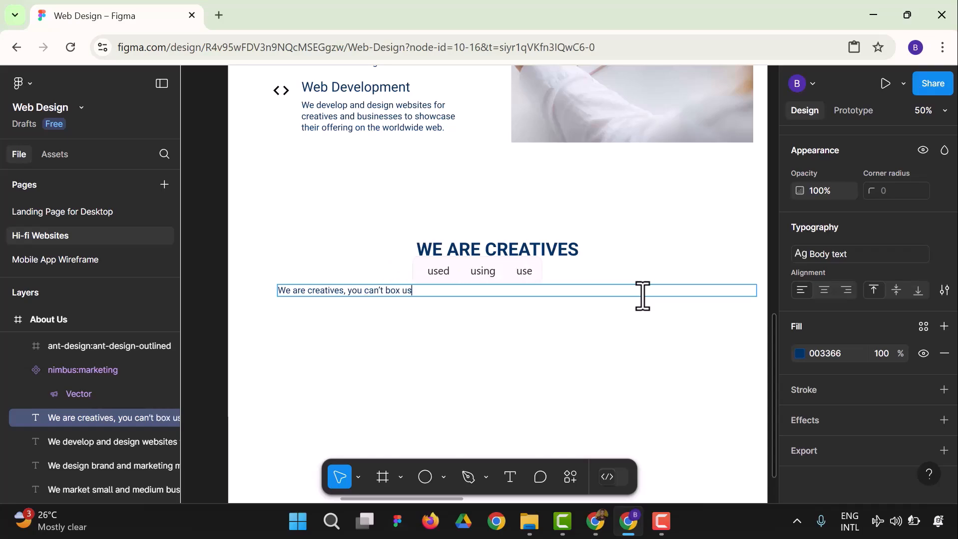
# - Continue the closing paragraph with ", that's why we at Belad Creative Studio houses all creative"
pyautogui.write(', that’s why we at Bela')
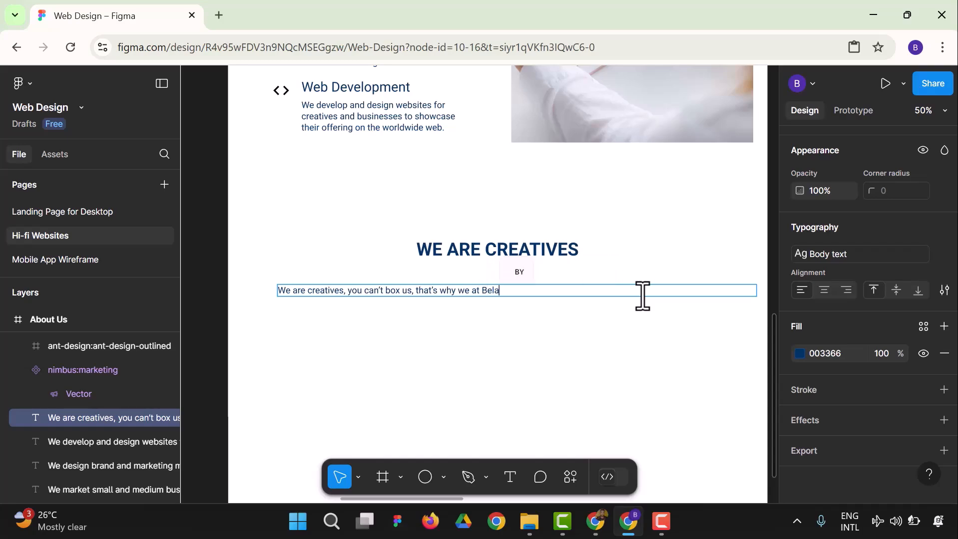
pyautogui.write('d Creat')
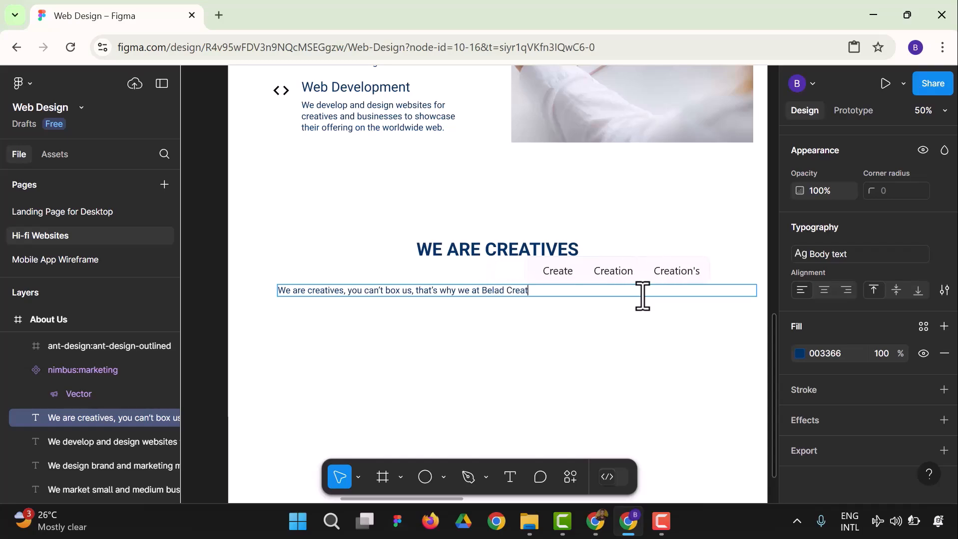
pyautogui.write('ive Studi')
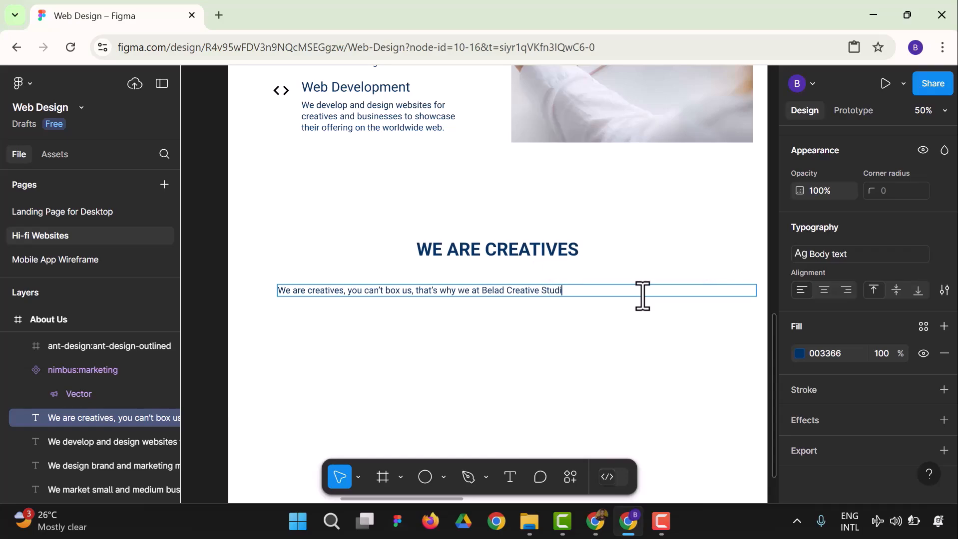
pyautogui.write('o house')
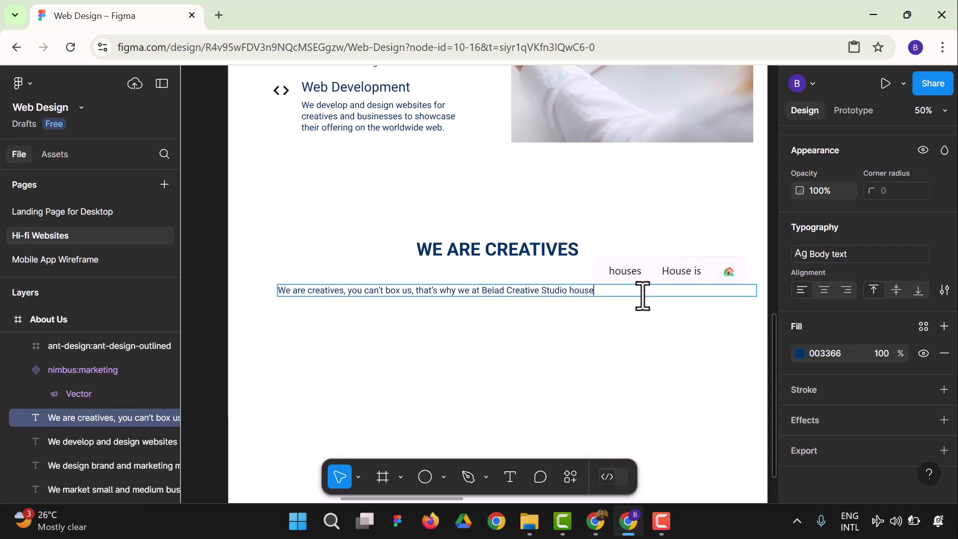
pyautogui.write('s all')
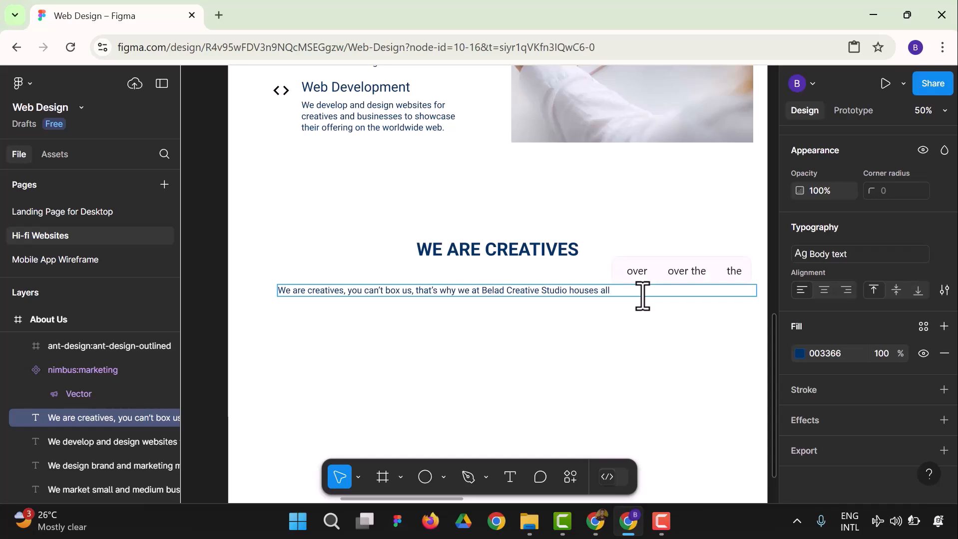
pyautogui.write(' creative')
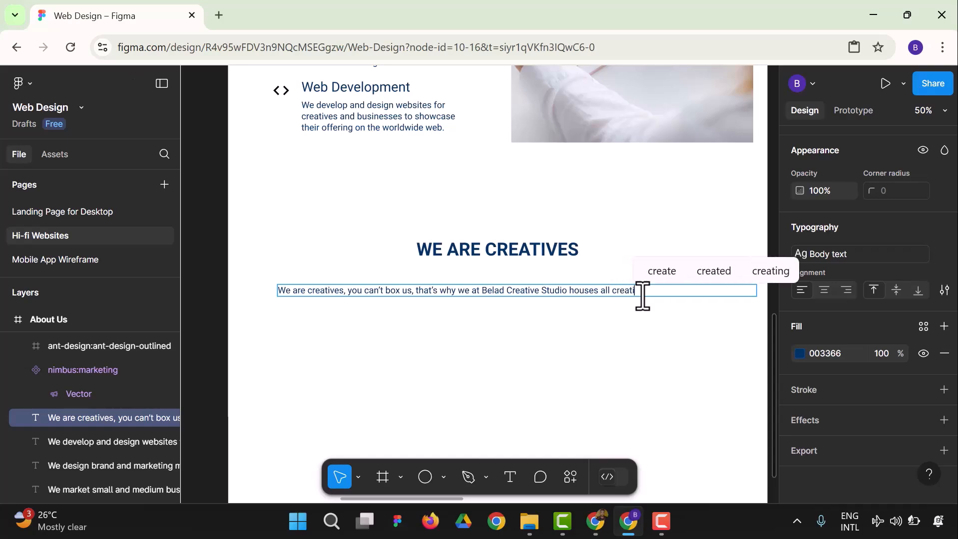
# - Extend the end of the closing paragraph so it reads "creatives that resonate with our brands"
pyautogui.write('s that resonate')
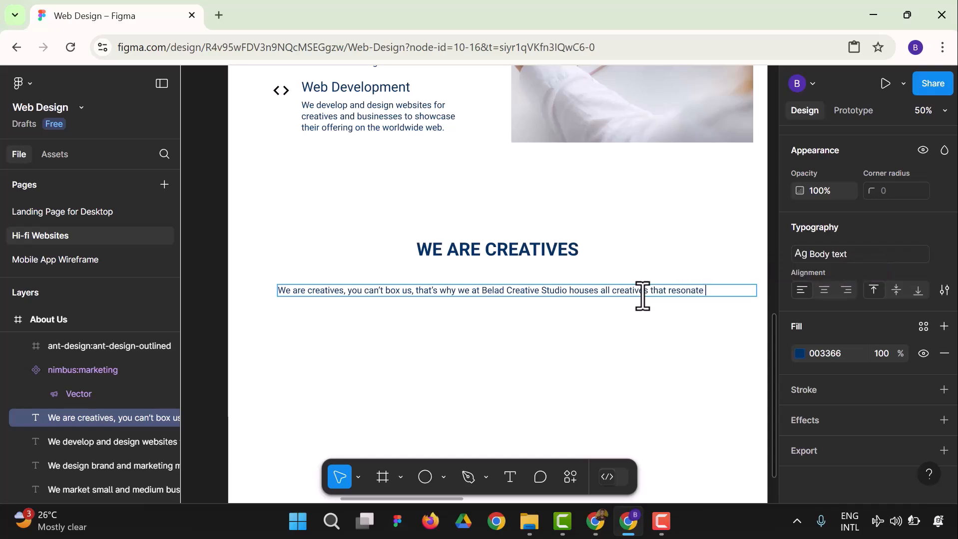
pyautogui.write(' with ou')
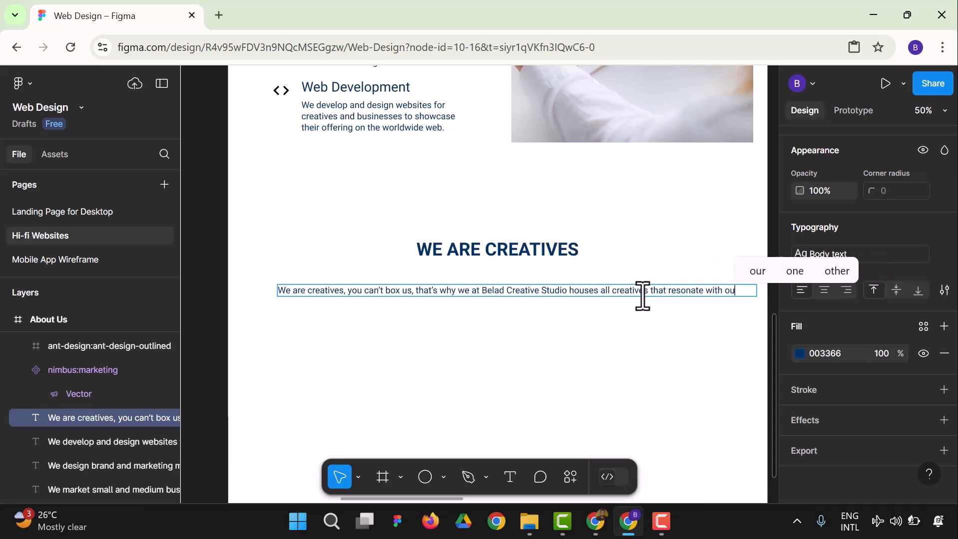
pyautogui.write('t b')
pyautogui.press('BackSpace')
pyautogui.press('BackSpace')
pyautogui.write('r brand')
pyautogui.write('s ')
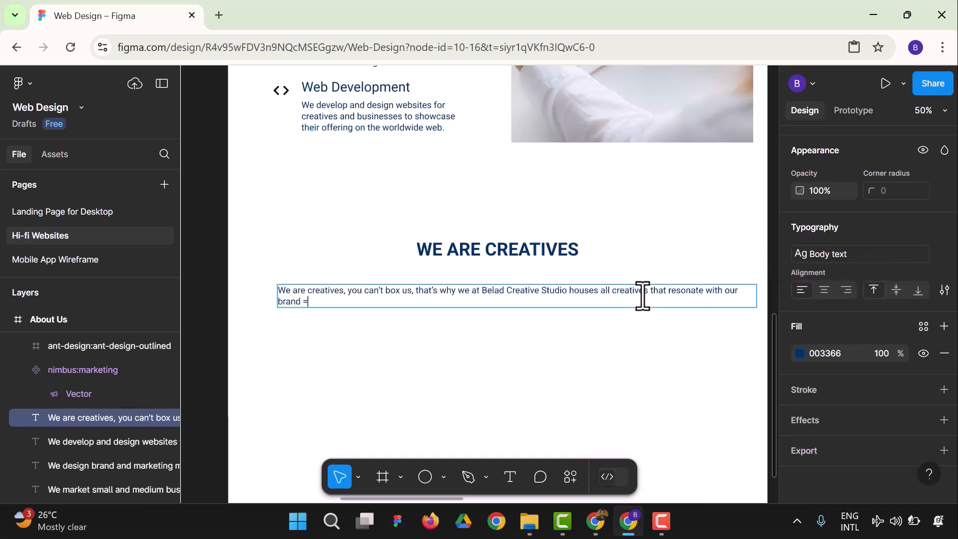
# - Continue the closing paragraph after "our brands" with "in a world conducive and comfortable"
pyautogui.write('in a world w')
pyautogui.press('BackSpace')
pyautogui.write('c')
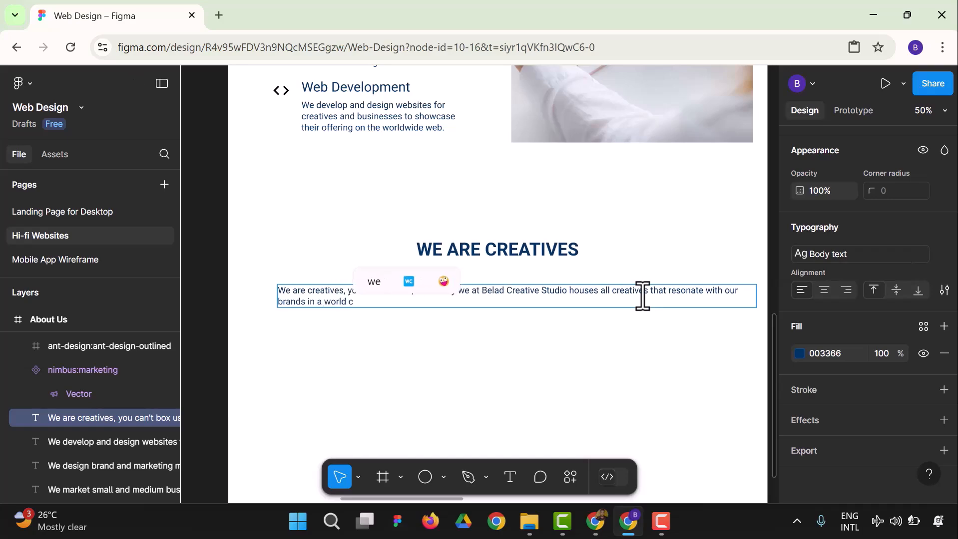
pyautogui.write('onducui')
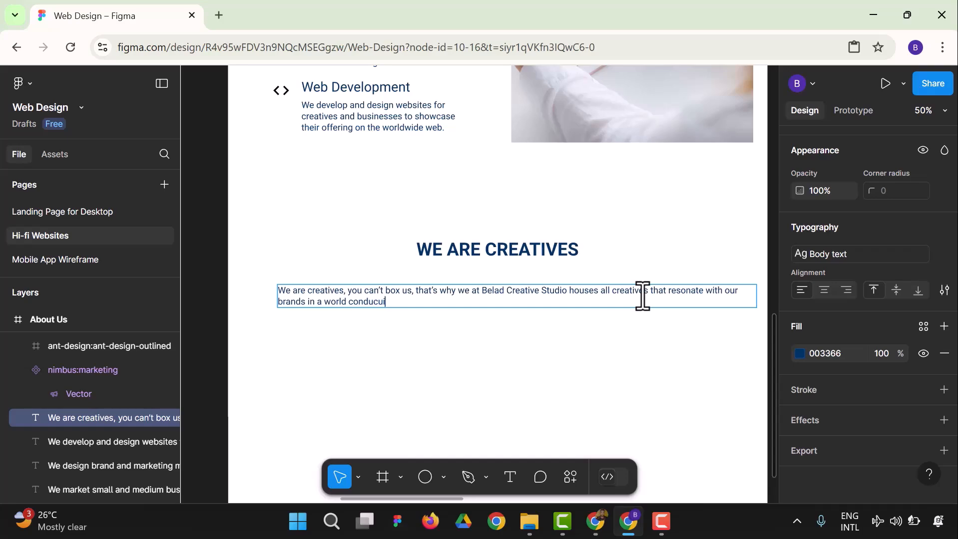
pyautogui.press('BackSpace')
pyautogui.press('BackSpace')
pyautogui.write('ive and comfor')
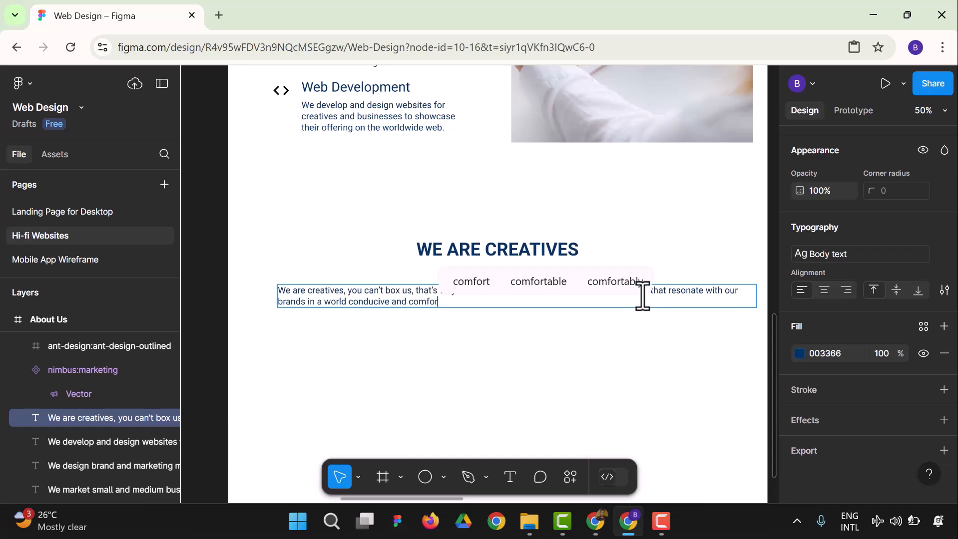
pyautogui.write('tanlr=')
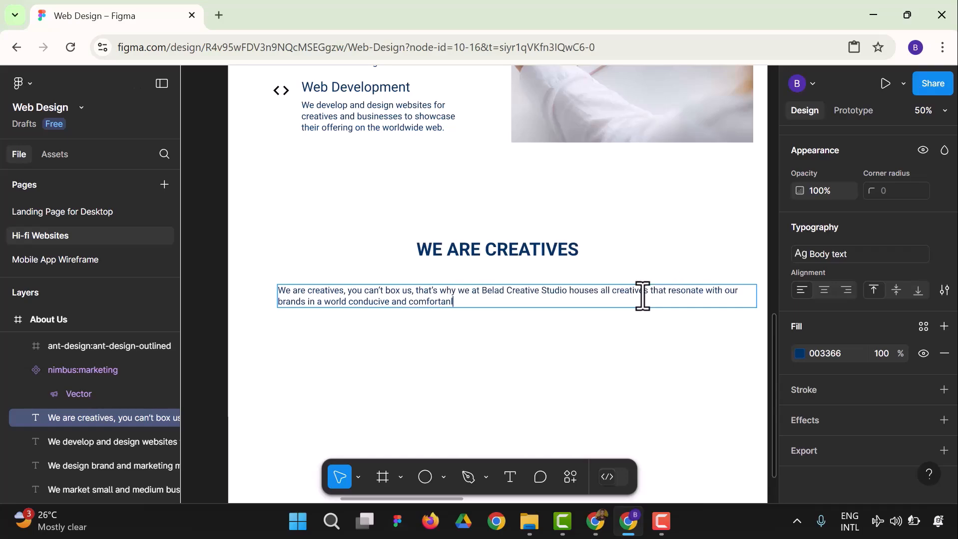
pyautogui.write('e')
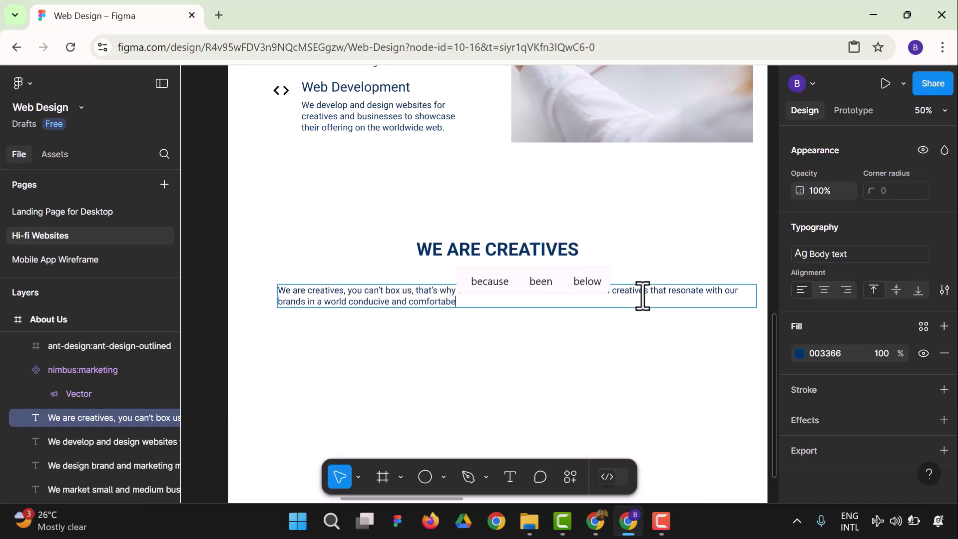
pyautogui.press('BackSpace')
pyautogui.write('le')
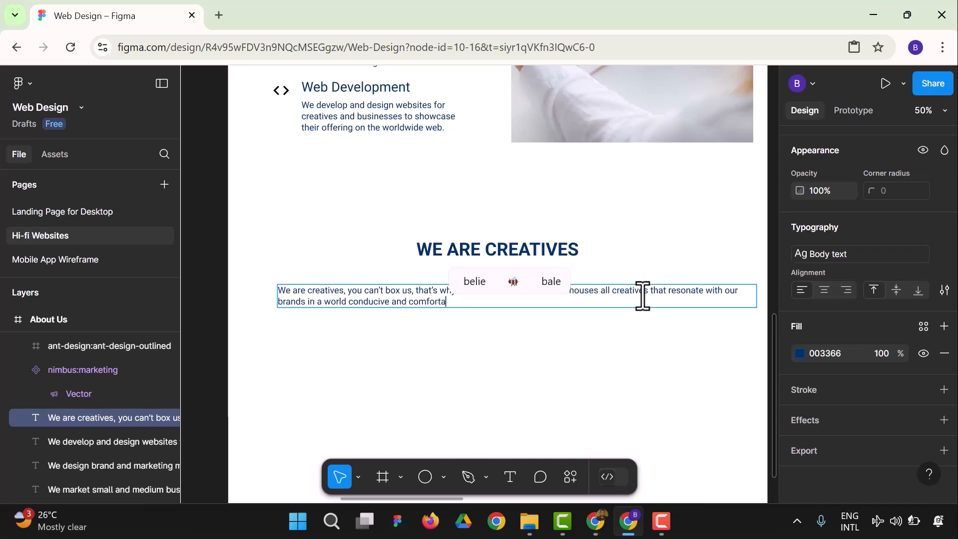
pyautogui.write('ble')
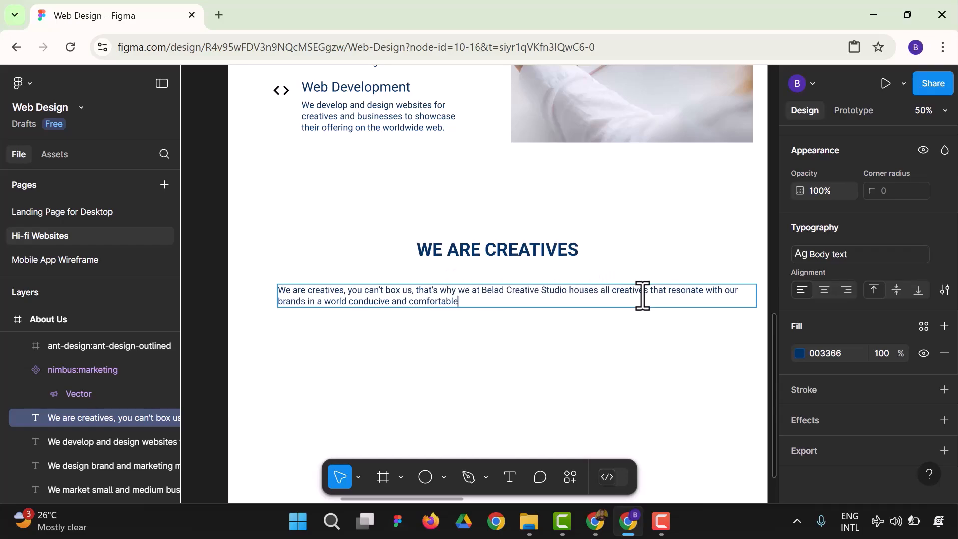
# - Continue the closing paragraph after "comfortable" with ", making our differences unique and special"
pyautogui.write(', makin')
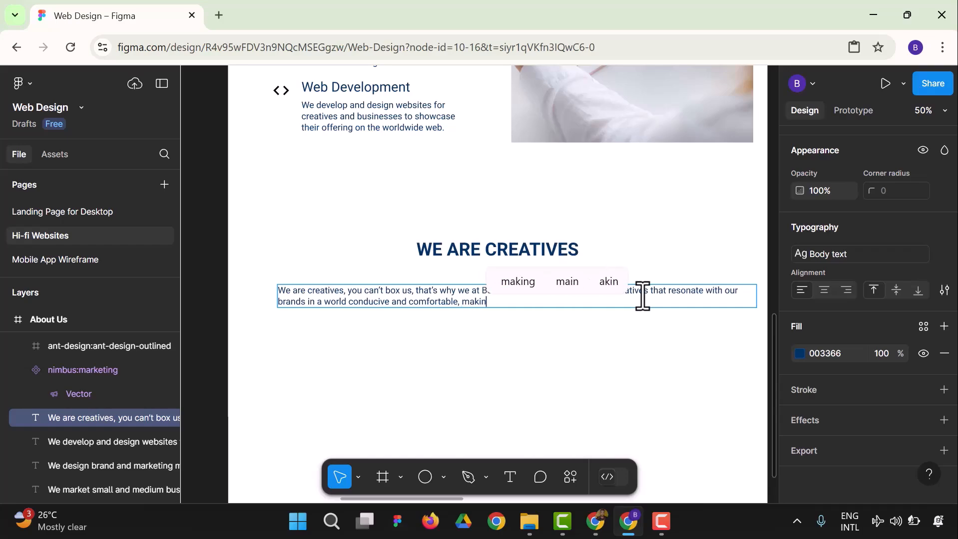
pyautogui.write('g our ')
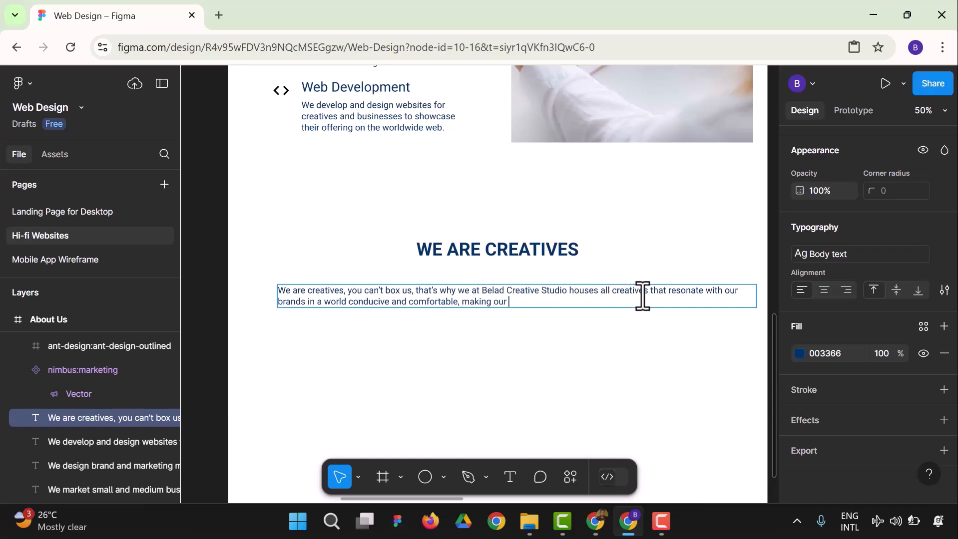
pyautogui.write('diffeerences')
pyautogui.write(' unique and')
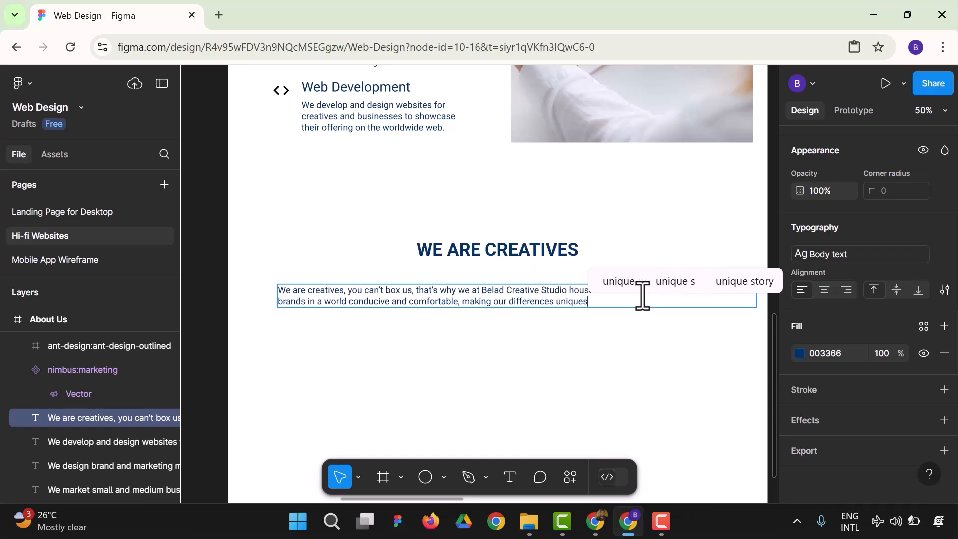
pyautogui.write(' spec')
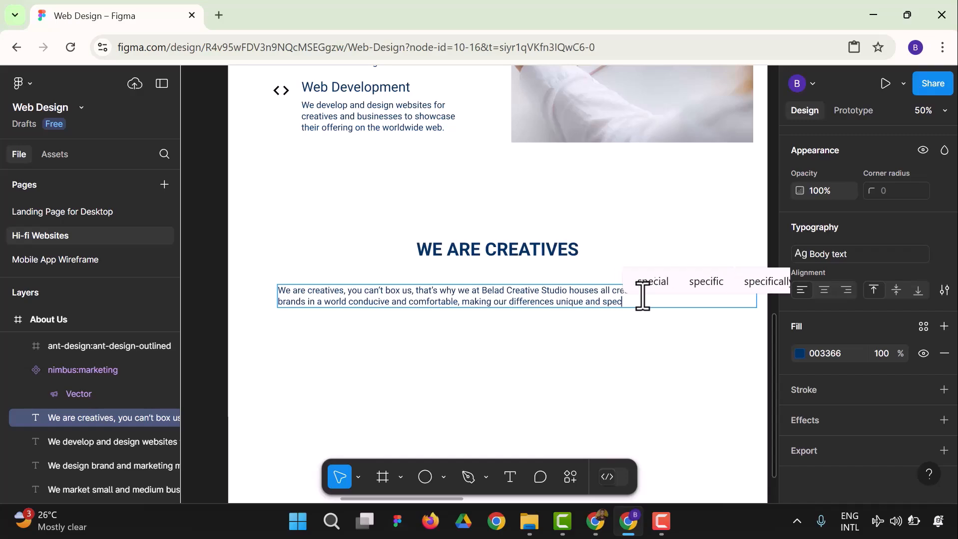
pyautogui.write('ial, so b')
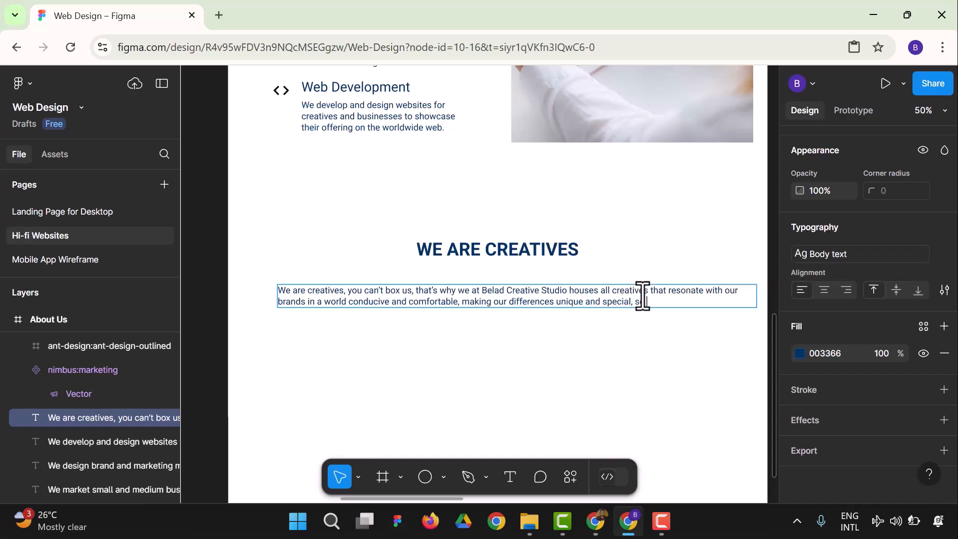
# - Finish the closing paragraph with "so build out of these uniqueness and specialty." and leave text editing
pyautogui.write('uild')
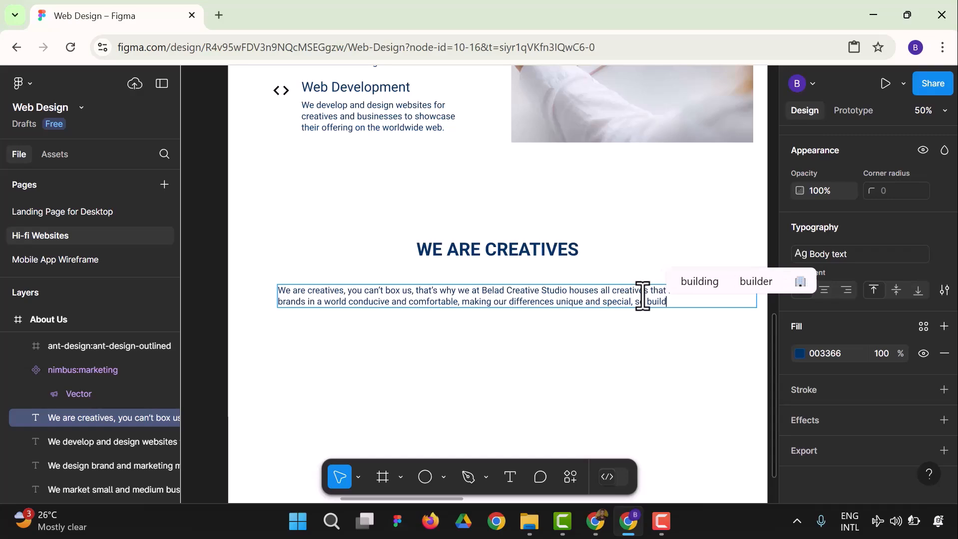
pyautogui.write(' out of')
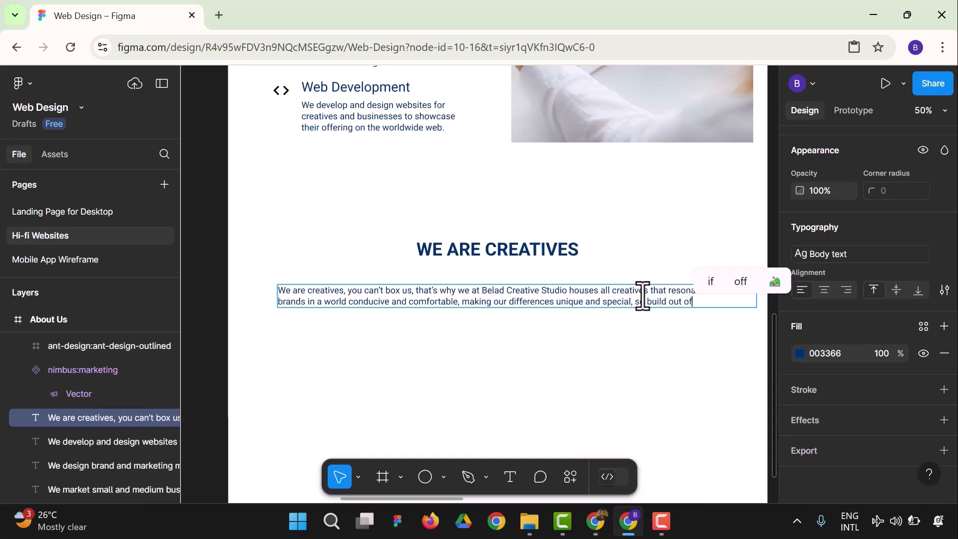
pyautogui.write(' these u')
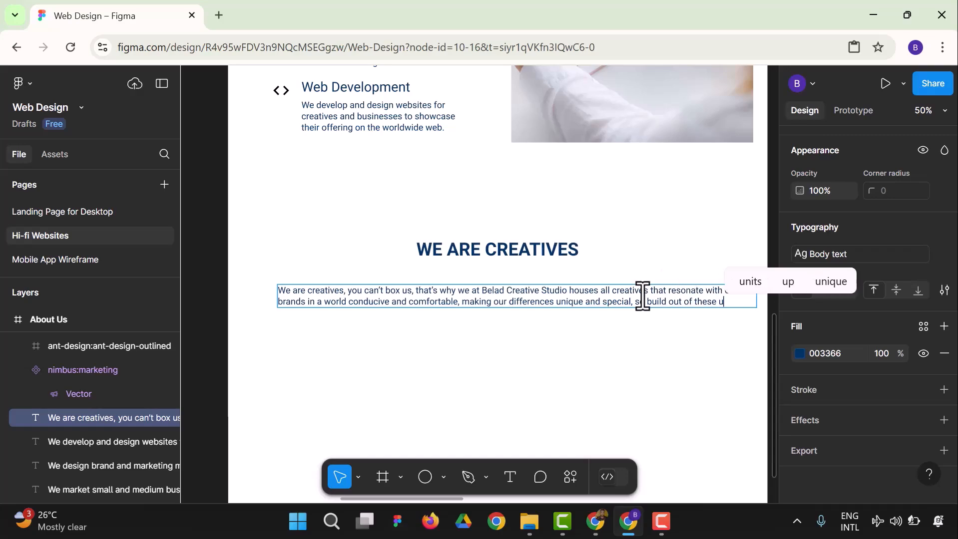
pyautogui.write('niquene')
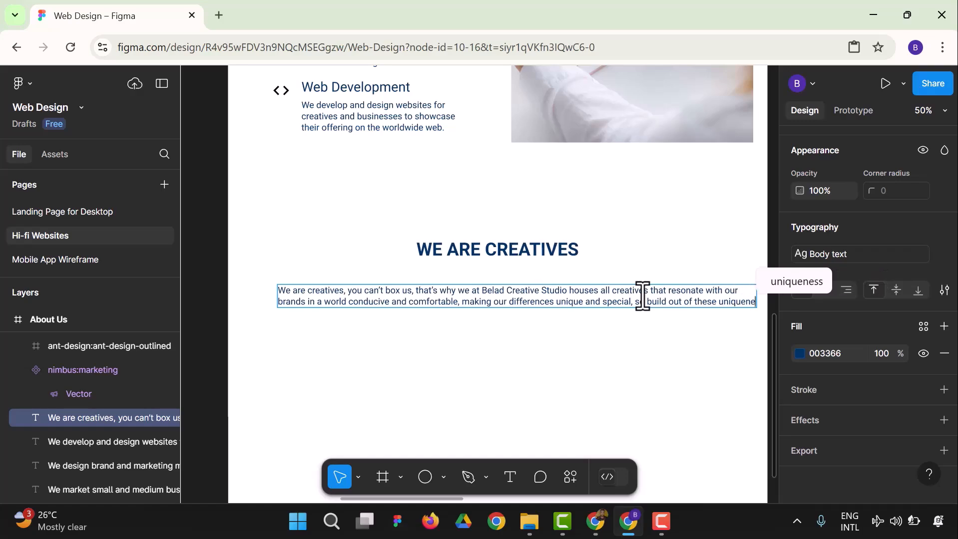
pyautogui.write('ss and ')
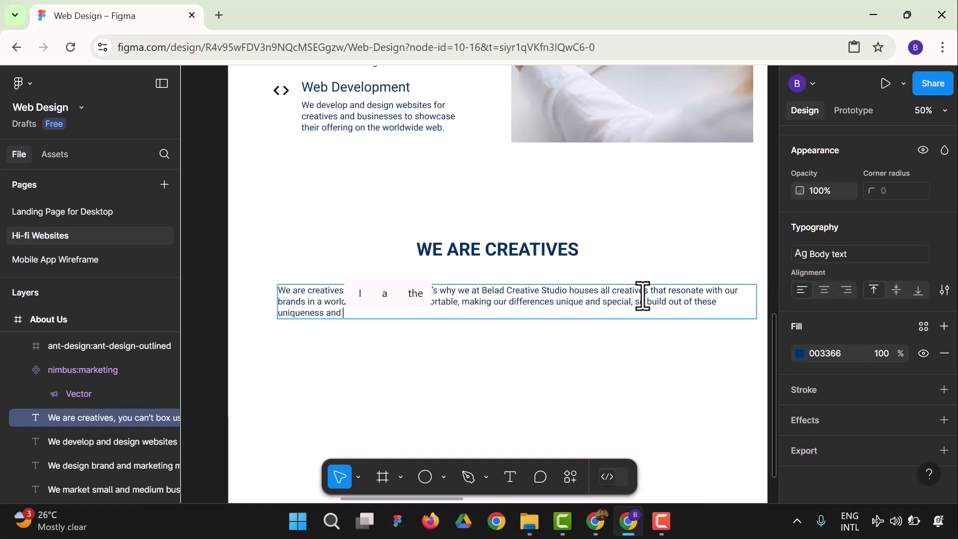
pyautogui.write('specialty.')
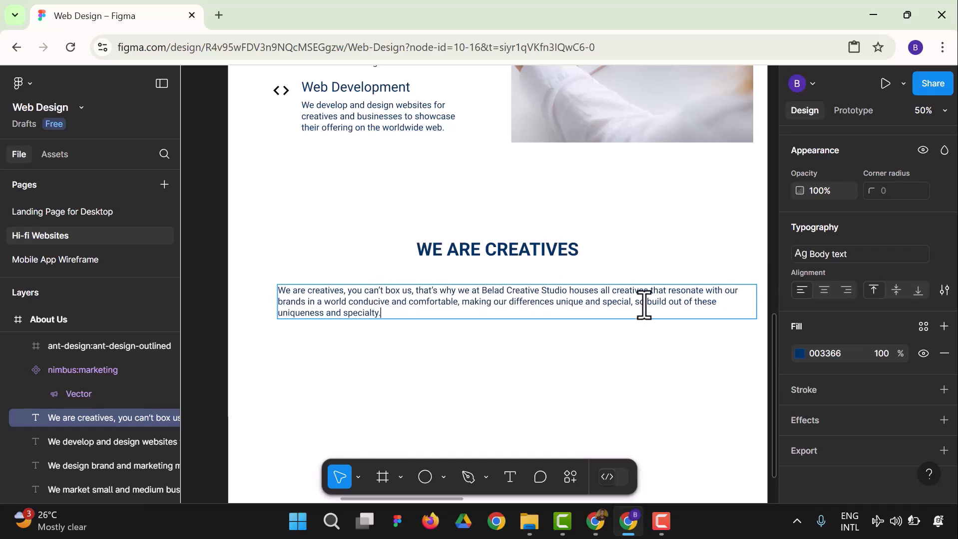
pyautogui.press('Escape')
pyautogui.press('Escape')
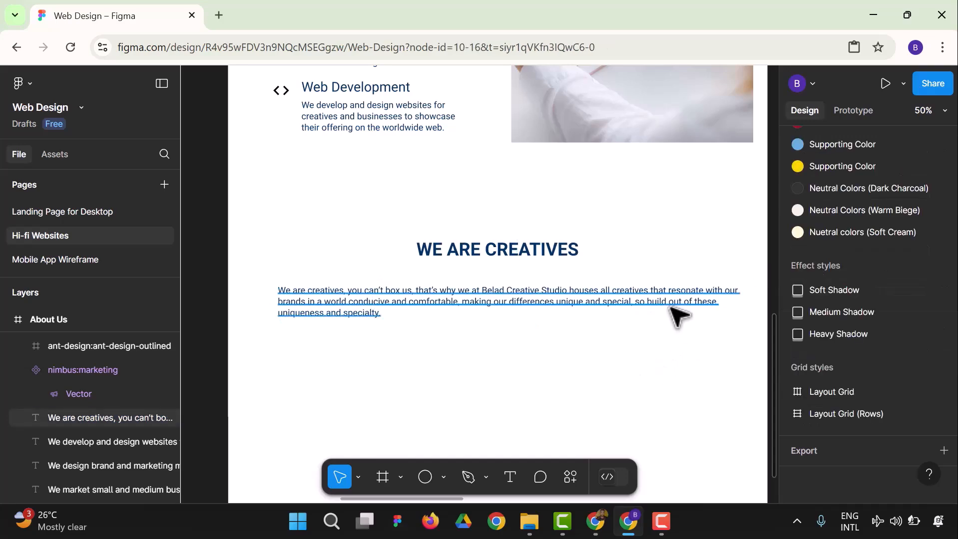
# - Apply the Subheadings text style to the closing paragraph under "WE ARE CREATIVES"
pyautogui.click(672, 307)
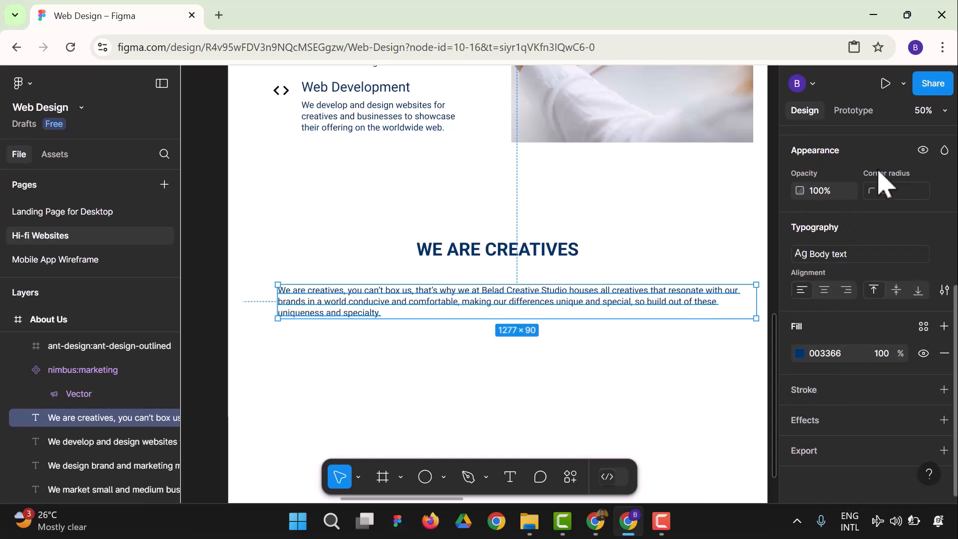
pyautogui.click(844, 256)
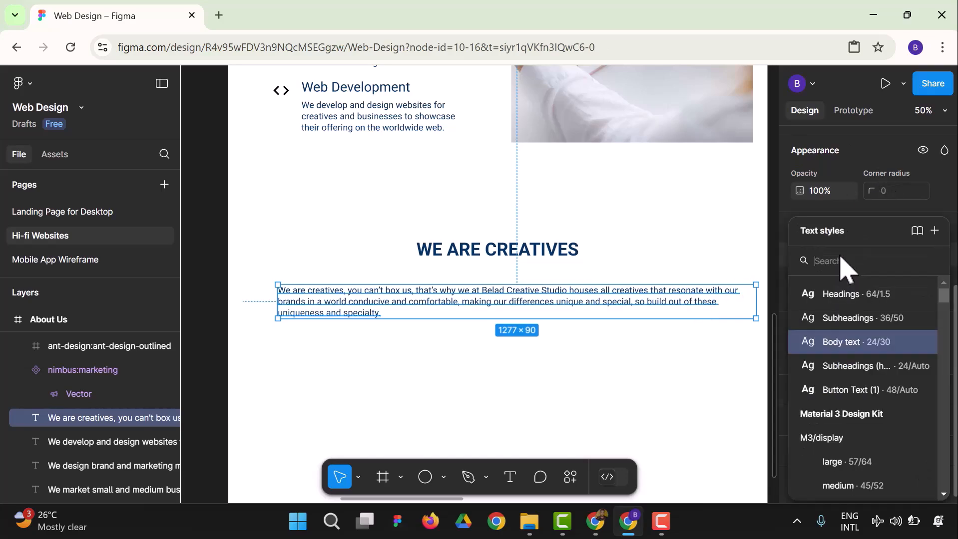
pyautogui.click(881, 320)
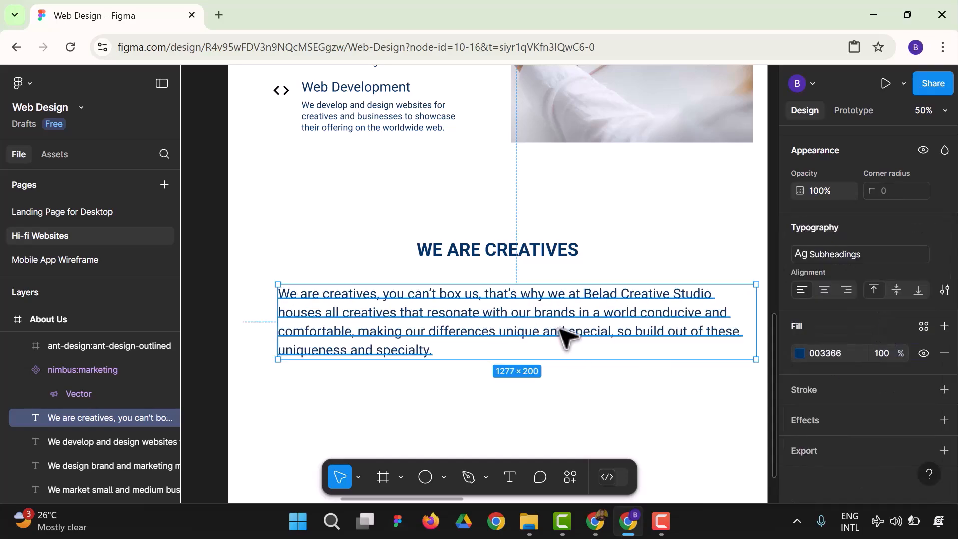
# - Narrow the closing paragraph's text box to about 1205 wide, center-align its text, and nudge it into place beneath the heading
pyautogui.moveTo(756, 321); pyautogui.dragTo(729, 329)
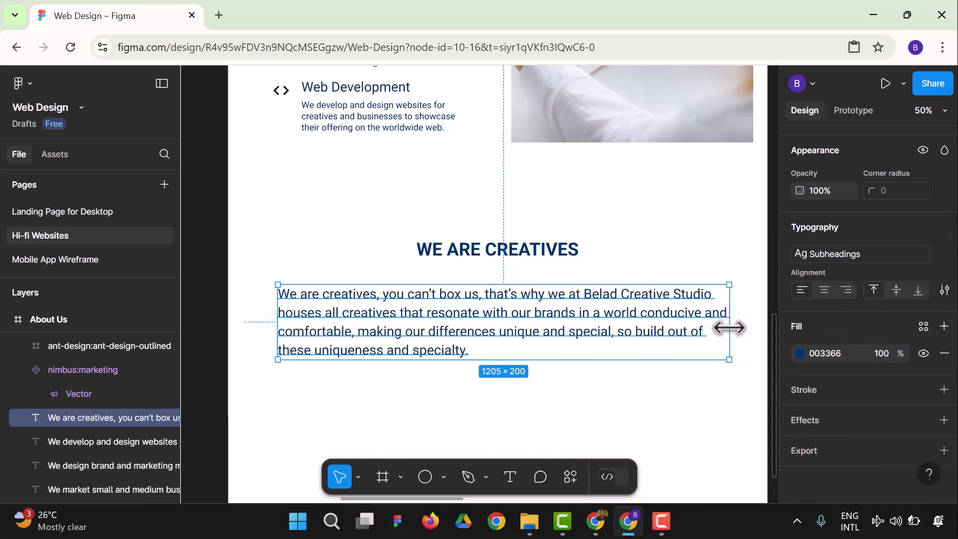
pyautogui.click(824, 290)
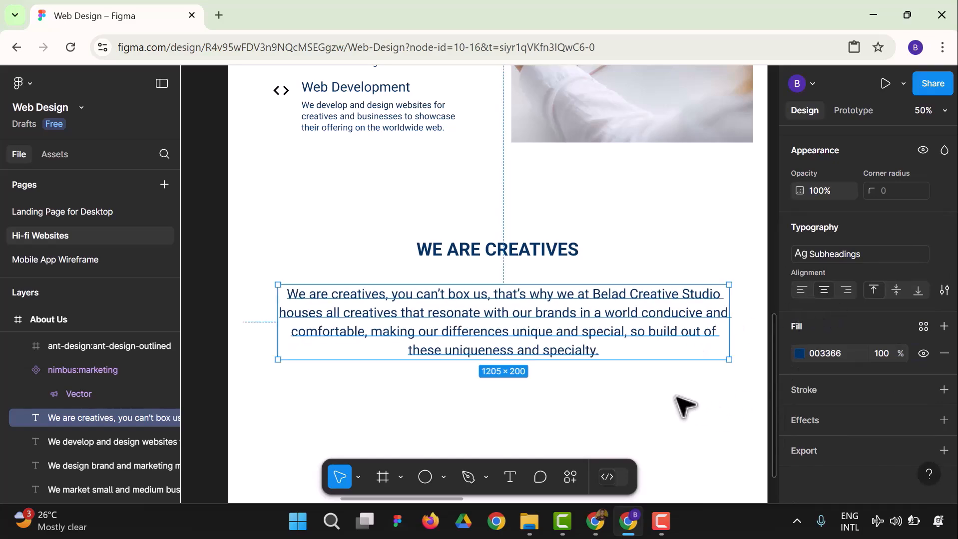
pyautogui.click(616, 396)
pyautogui.moveTo(487, 338)
pyautogui.mouseDown()
pyautogui.moveTo(475, 325)
pyautogui.moveTo(490, 345)
pyautogui.mouseUp()
# - Delete the About Us paper wireframe image beside the About Us frame
pyautogui.scroll(-3, 529, 349)
pyautogui.scroll(-1, 530, 345)
pyautogui.scroll(1, 530, 345)
pyautogui.scroll(2, 530, 342)
pyautogui.scroll(2, 529, 338)
pyautogui.scroll(-3, 549, 314)
pyautogui.click(931, 116)
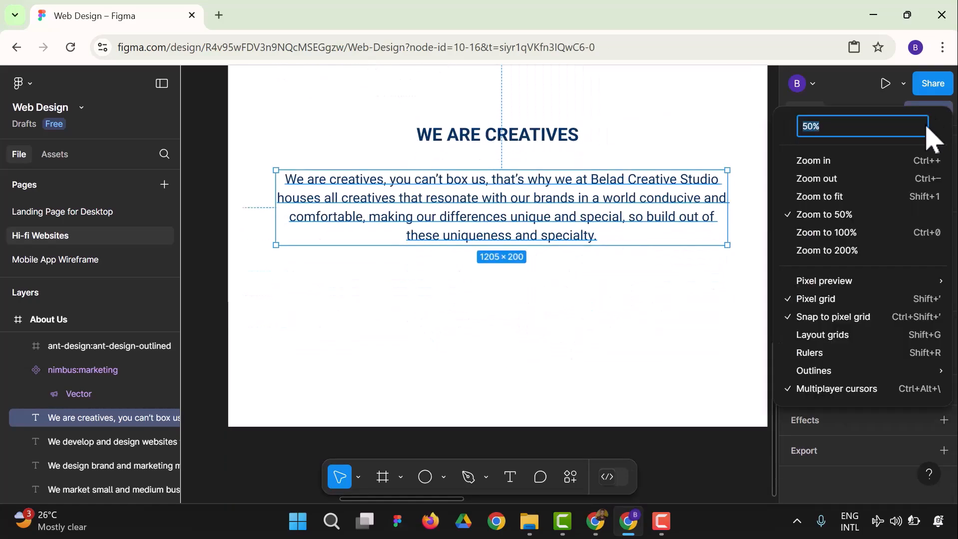
pyautogui.click(880, 196)
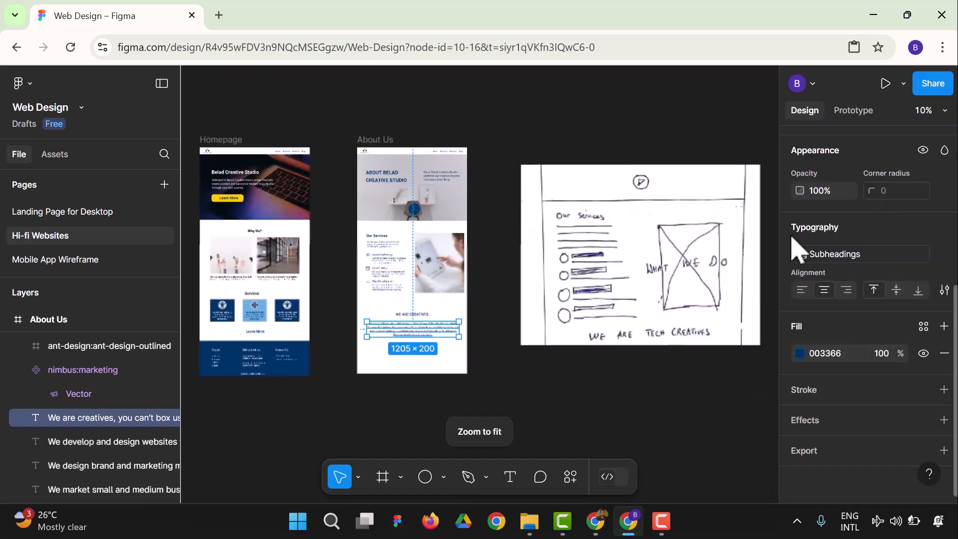
pyautogui.click(587, 379)
pyautogui.click(630, 283)
pyautogui.scroll(1, 632, 283)
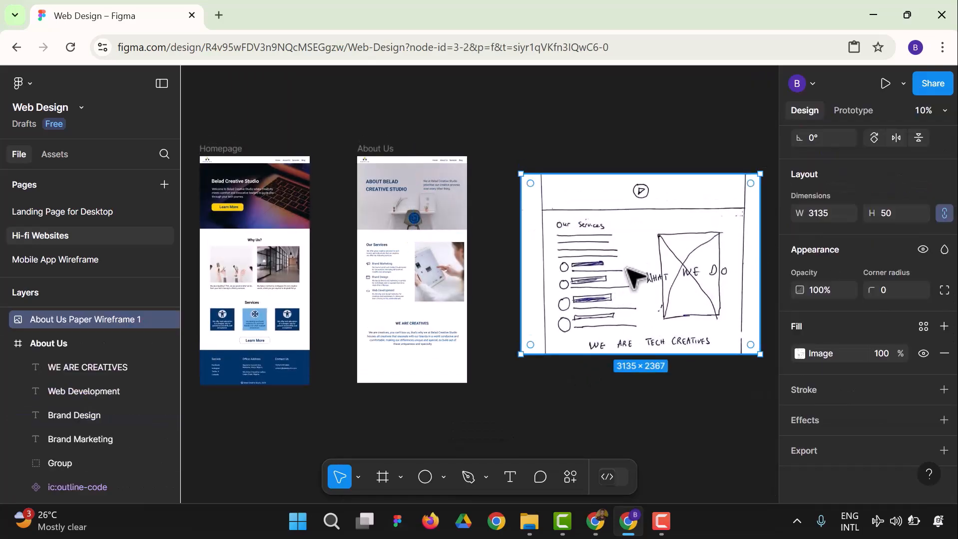
pyautogui.scroll(-2, 629, 278)
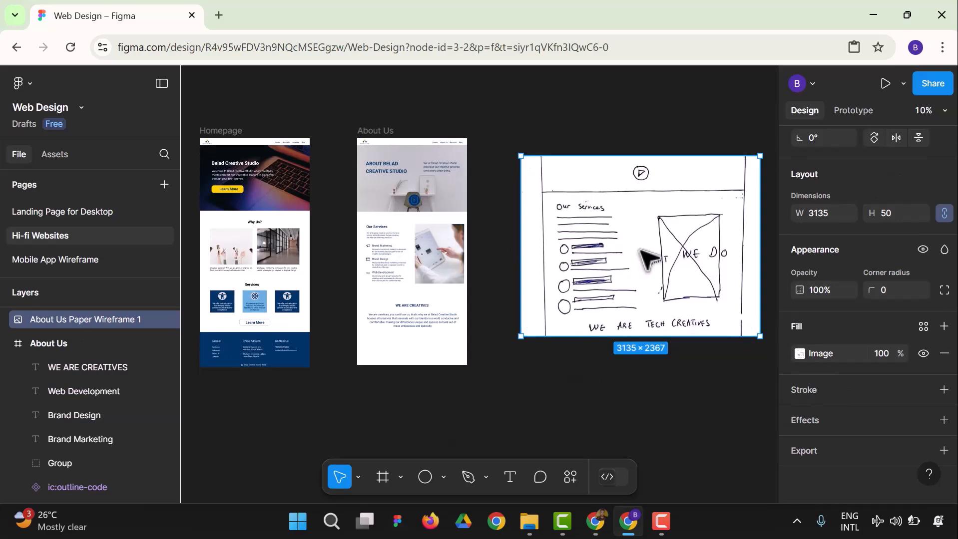
pyautogui.press('Delete')
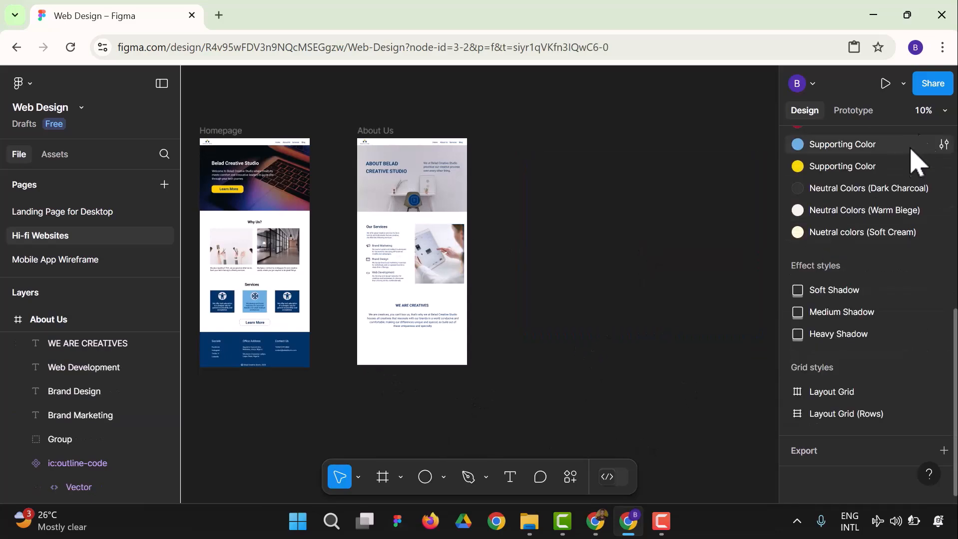
# - Turn the Footer group of the Homepage frame into a reusable component
pyautogui.click(942, 113)
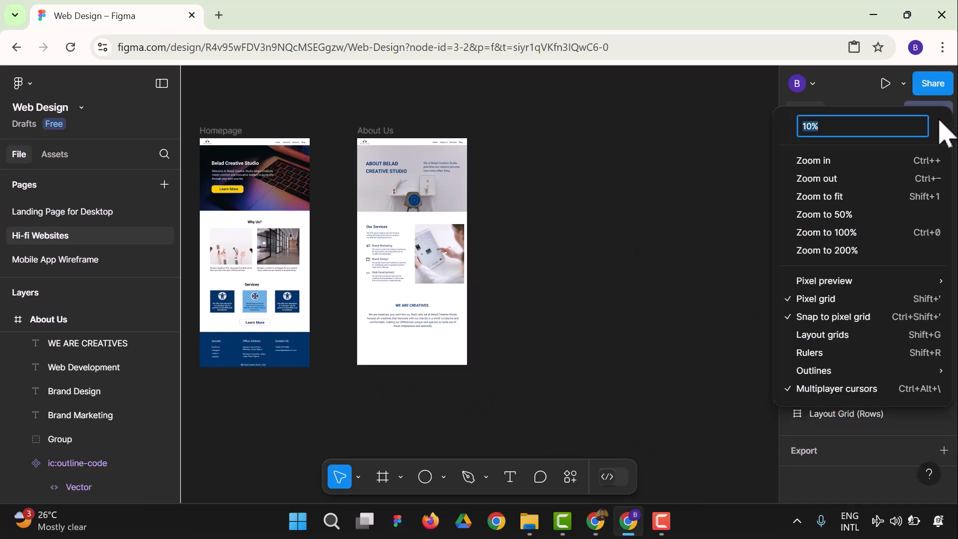
pyautogui.click(857, 233)
pyautogui.moveTo(727, 500); pyautogui.dragTo(307, 519)
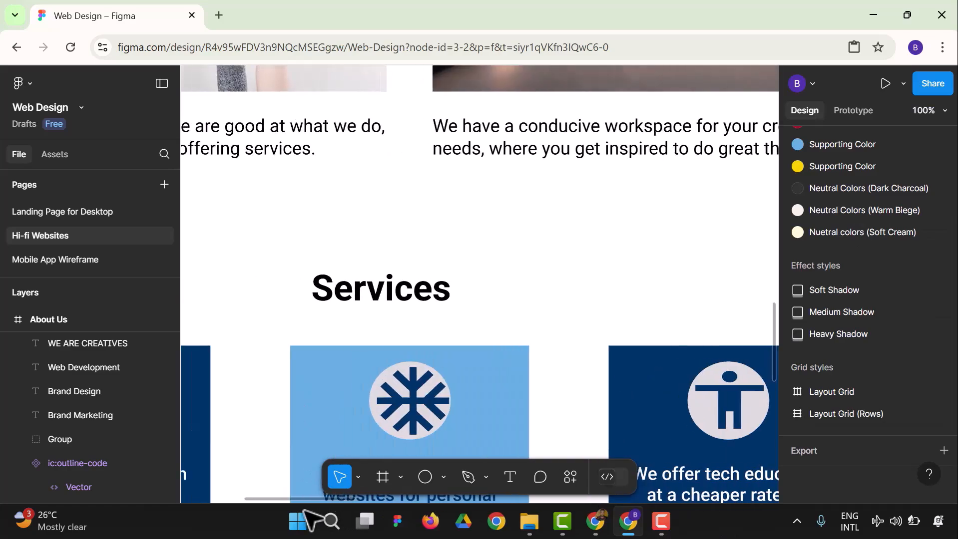
pyautogui.click(931, 118)
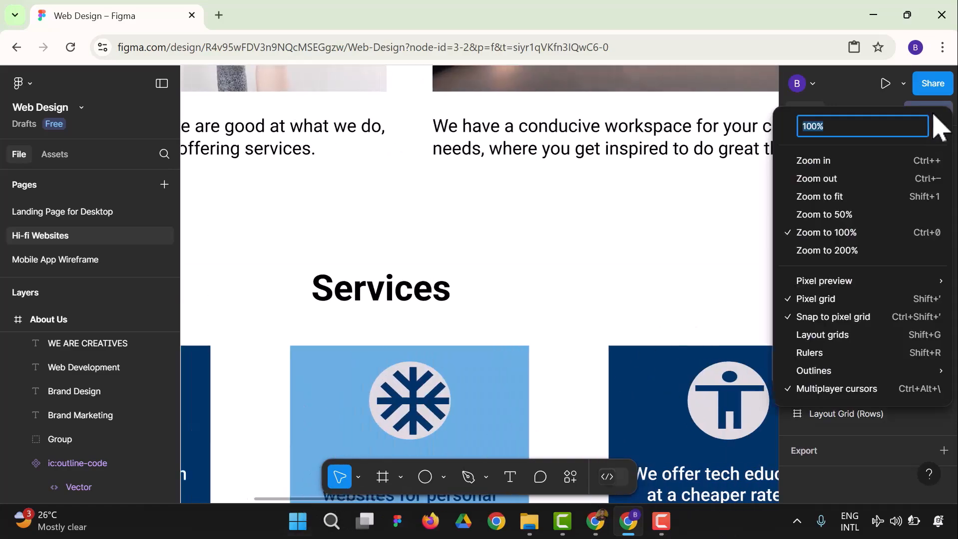
pyautogui.click(855, 215)
pyautogui.scroll(-3, 517, 246)
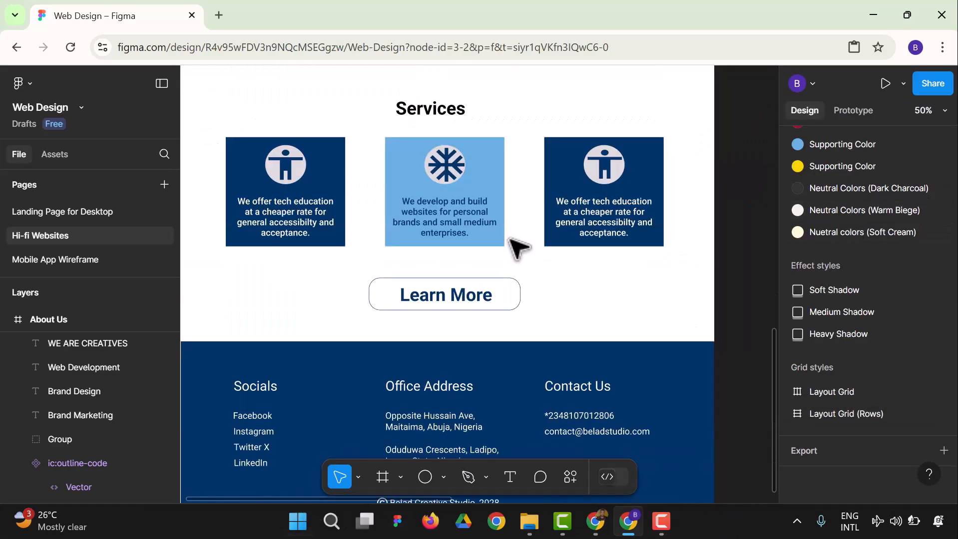
pyautogui.scroll(-3, 517, 246)
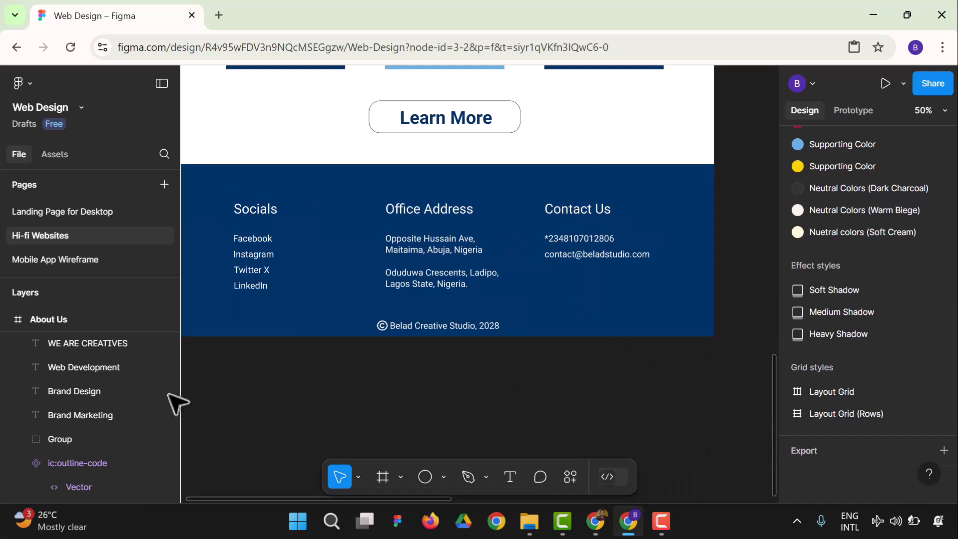
pyautogui.scroll(-2, 25, 336)
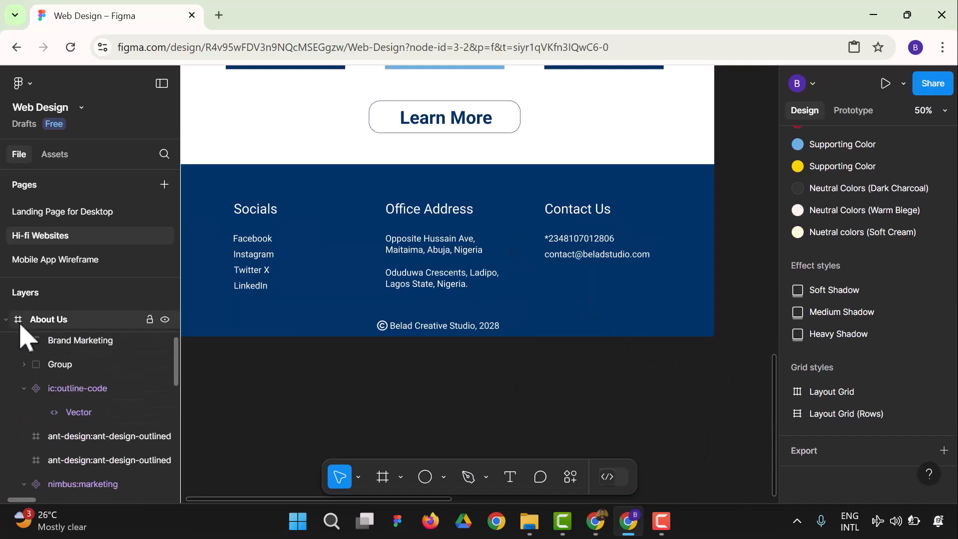
pyautogui.click(10, 321)
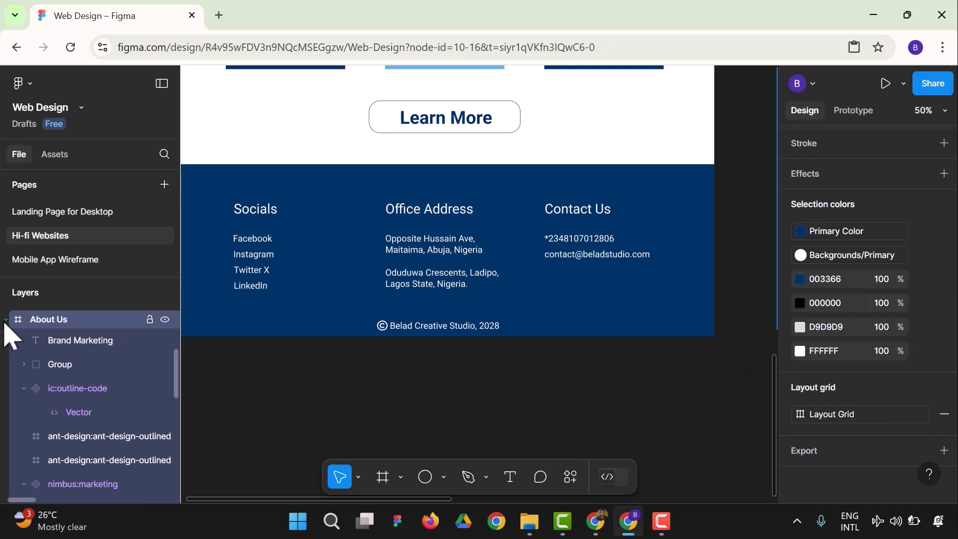
pyautogui.scroll(-4, 90, 374)
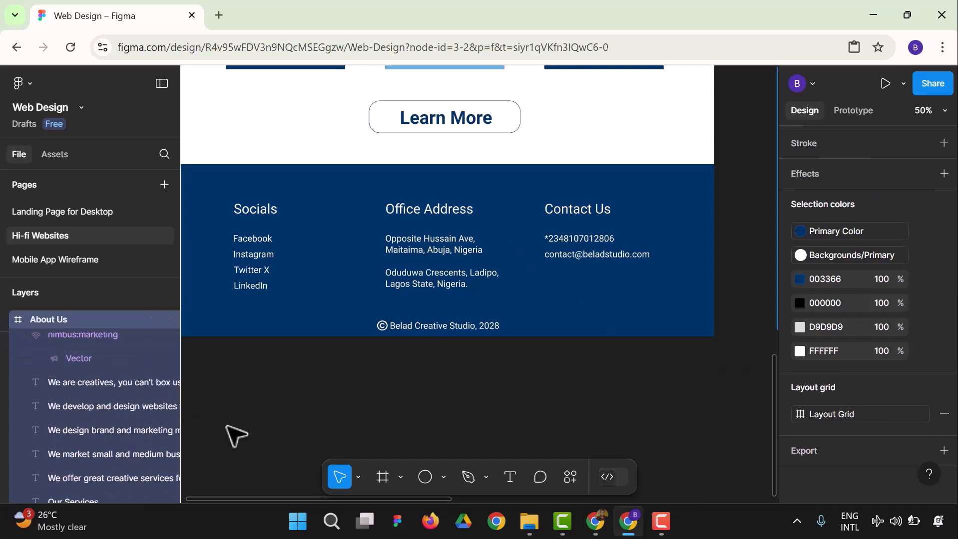
pyautogui.click(235, 434)
pyautogui.click(9, 324)
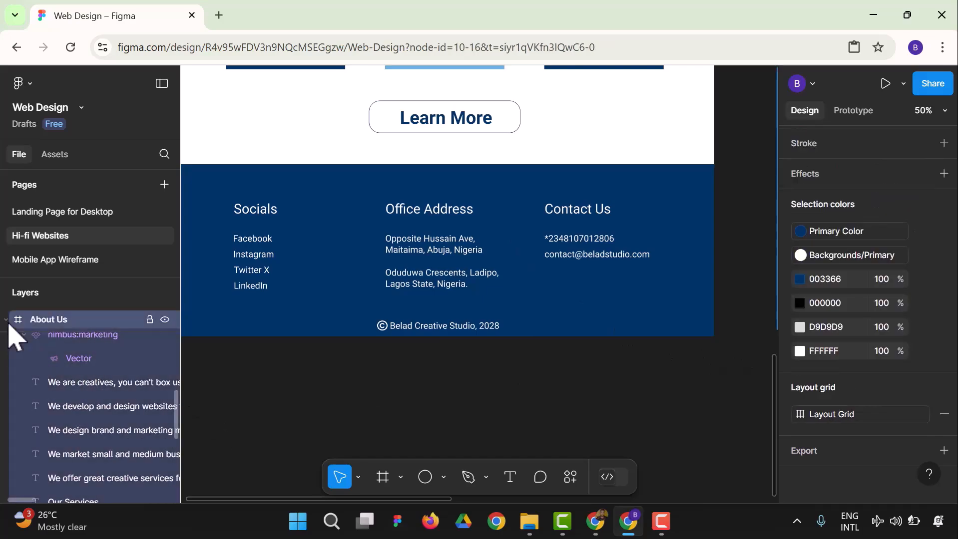
pyautogui.scroll(-5, 150, 363)
pyautogui.scroll(1, 201, 392)
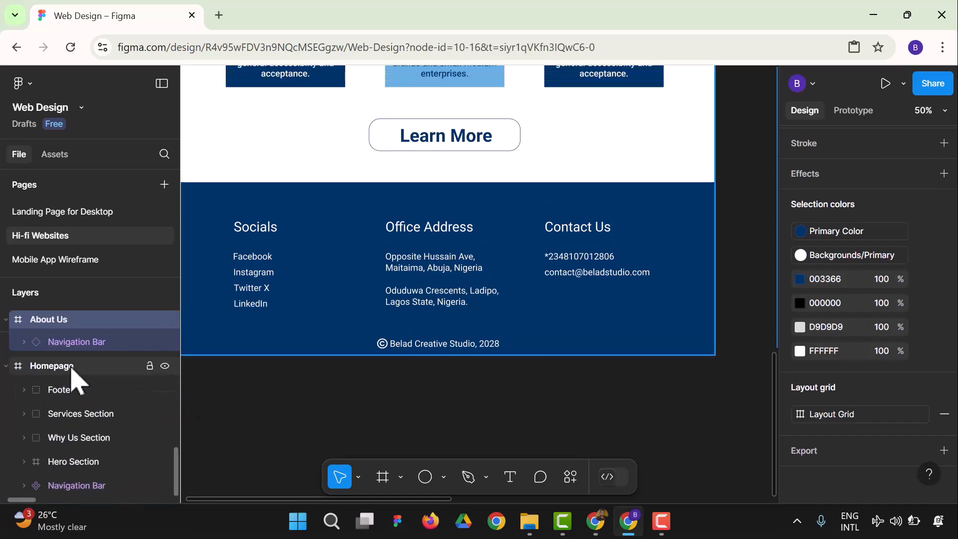
pyautogui.click(64, 387)
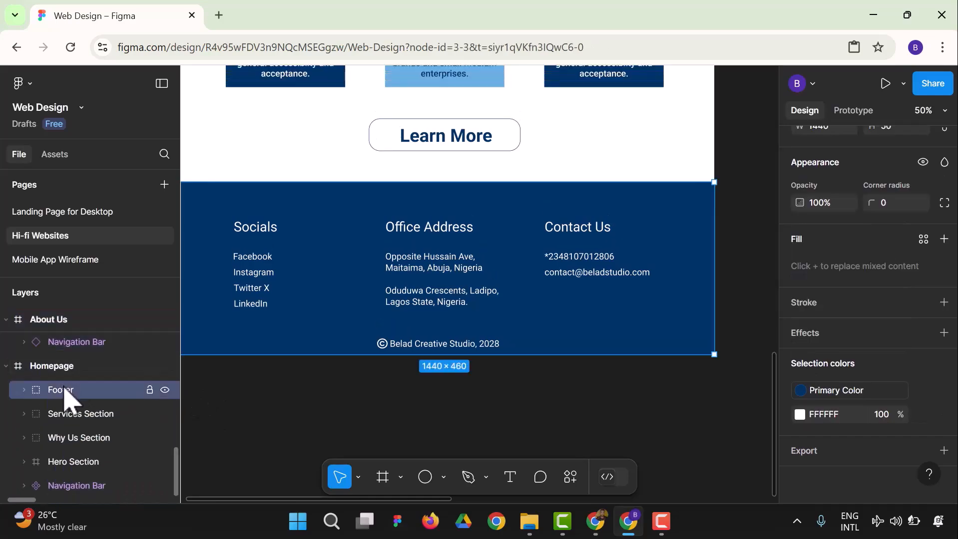
pyautogui.rightClick(64, 392)
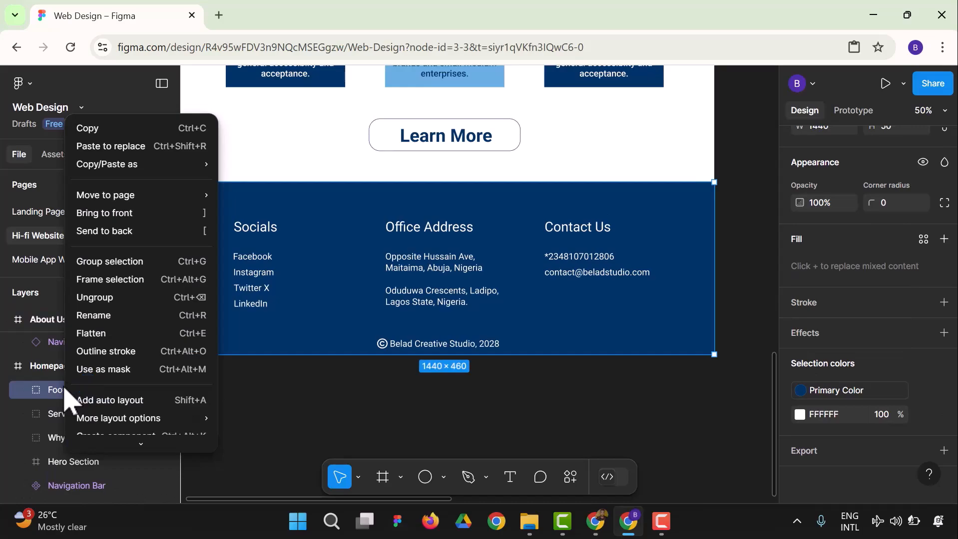
pyautogui.scroll(-3, 117, 385)
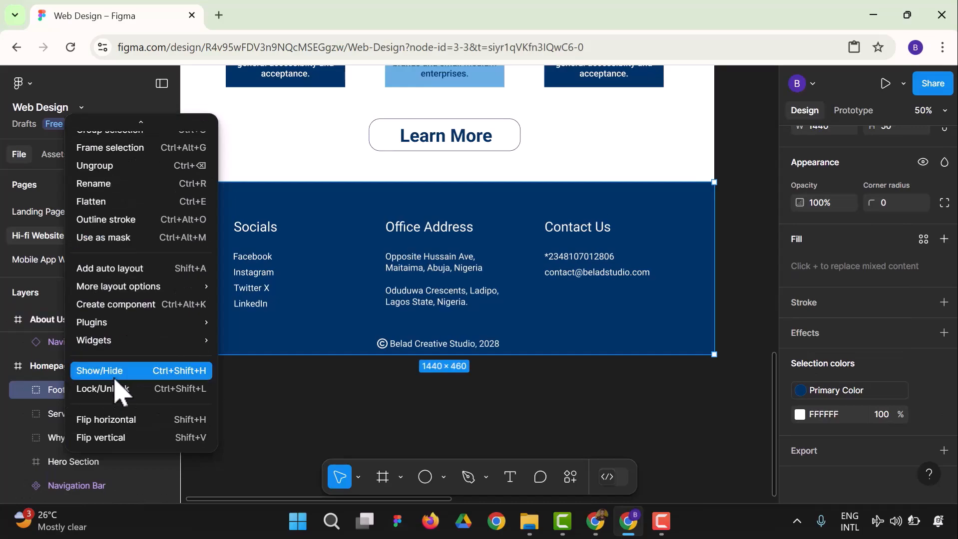
pyautogui.click(148, 306)
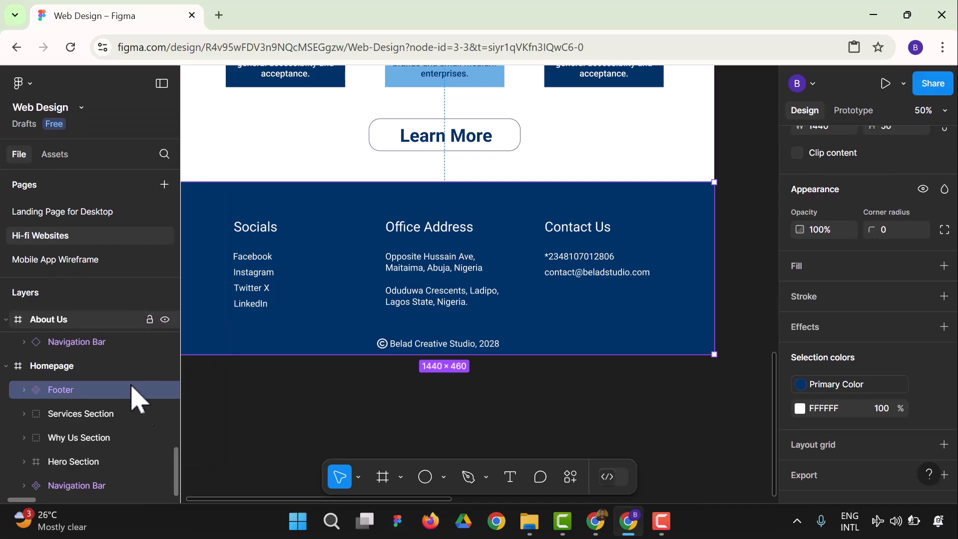
# - Insert the Footer component from this file's assets and fit it flush along the bottom of the About Us frame
pyautogui.scroll(3, 100, 382)
pyautogui.scroll(3, 100, 383)
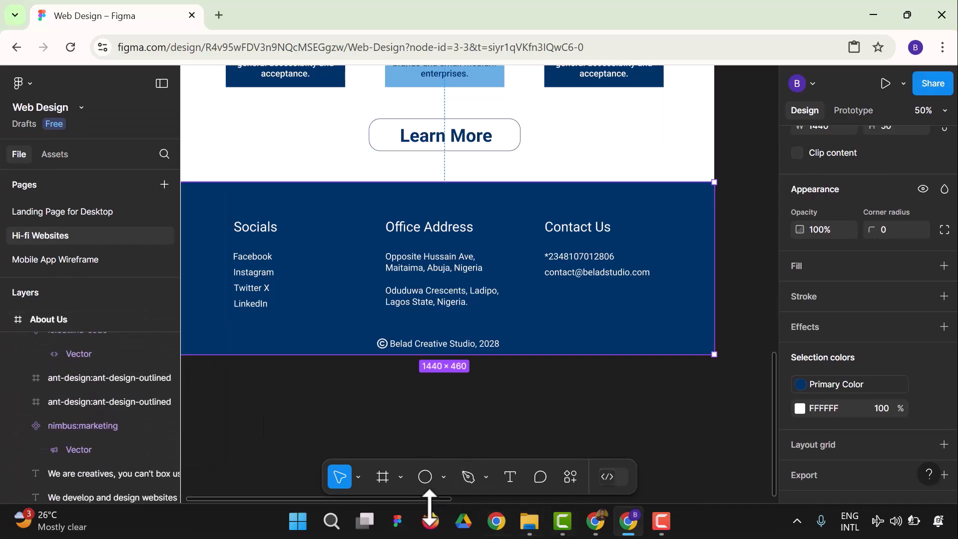
pyautogui.moveTo(449, 498); pyautogui.dragTo(774, 464)
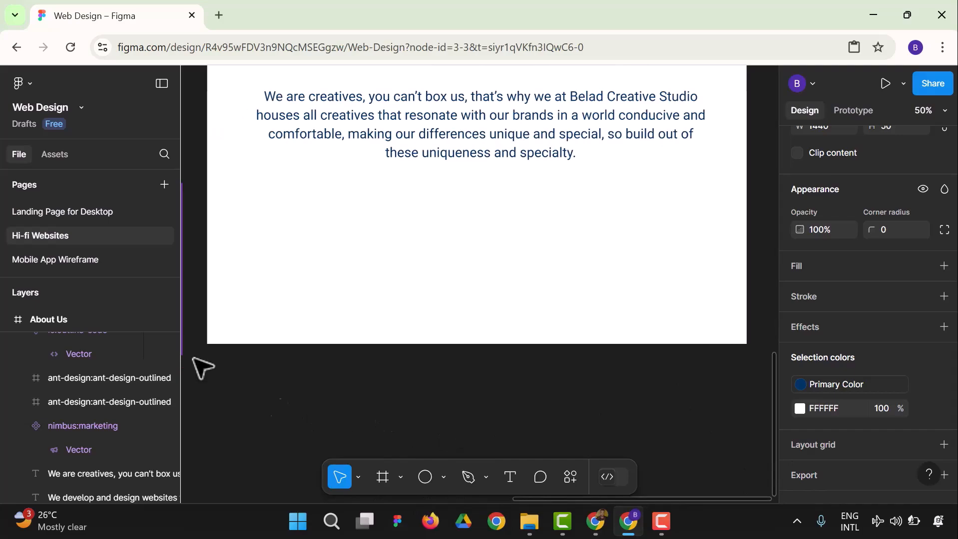
pyautogui.click(56, 156)
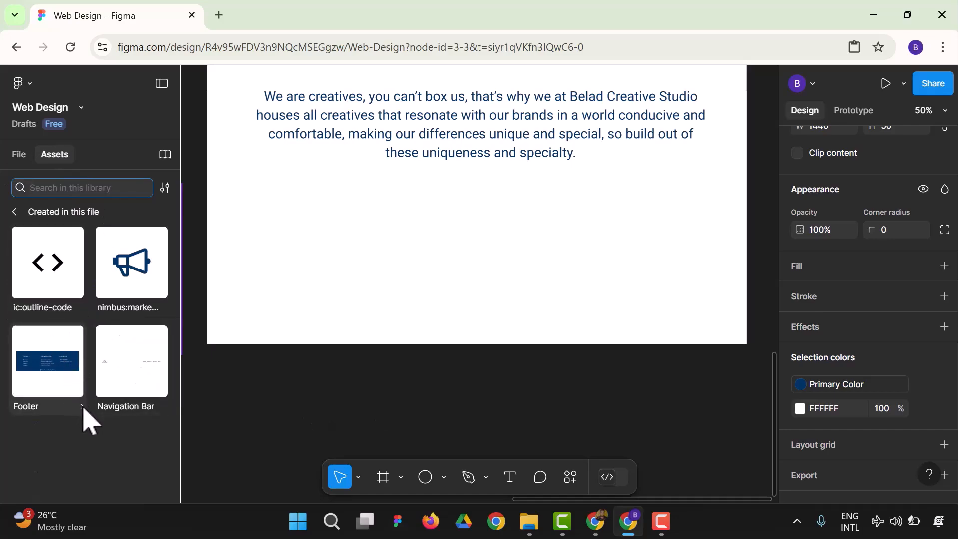
pyautogui.click(64, 389)
pyautogui.click(316, 369)
pyautogui.moveTo(530, 283)
pyautogui.mouseDown()
pyautogui.moveTo(525, 249)
pyautogui.moveTo(539, 270)
pyautogui.mouseUp()
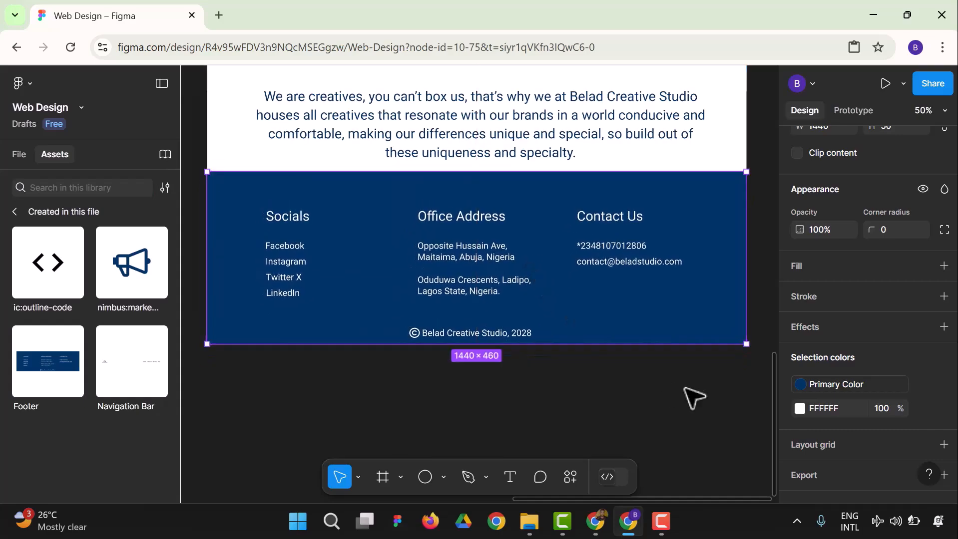
pyautogui.click(699, 402)
# - Move the "WE ARE CREATIVES" heading and its paragraph up to leave more space above the footer
pyautogui.scroll(3, 700, 407)
pyautogui.scroll(2, 649, 369)
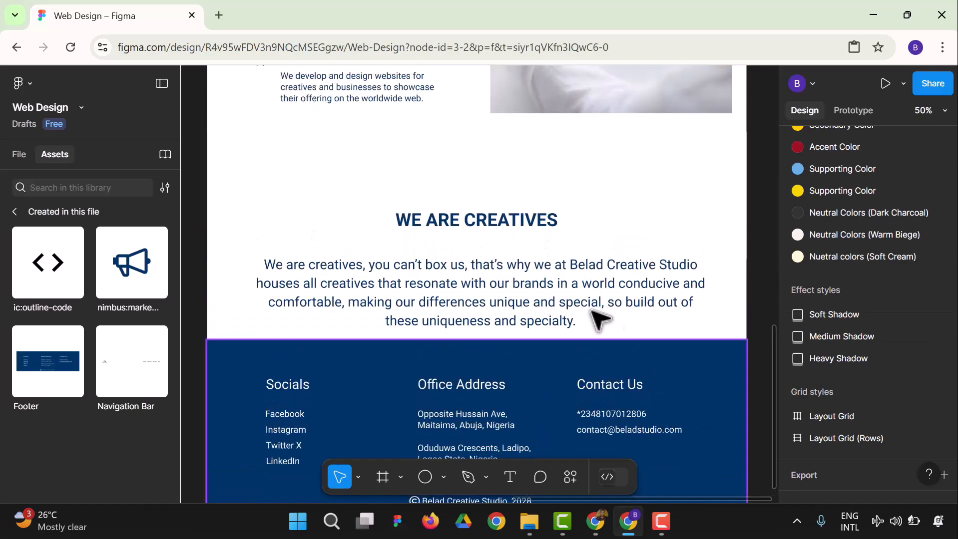
pyautogui.click(483, 226)
pyautogui.moveTo(483, 220); pyautogui.dragTo(480, 187)
pyautogui.moveTo(466, 284); pyautogui.dragTo(465, 256)
pyautogui.click(768, 304)
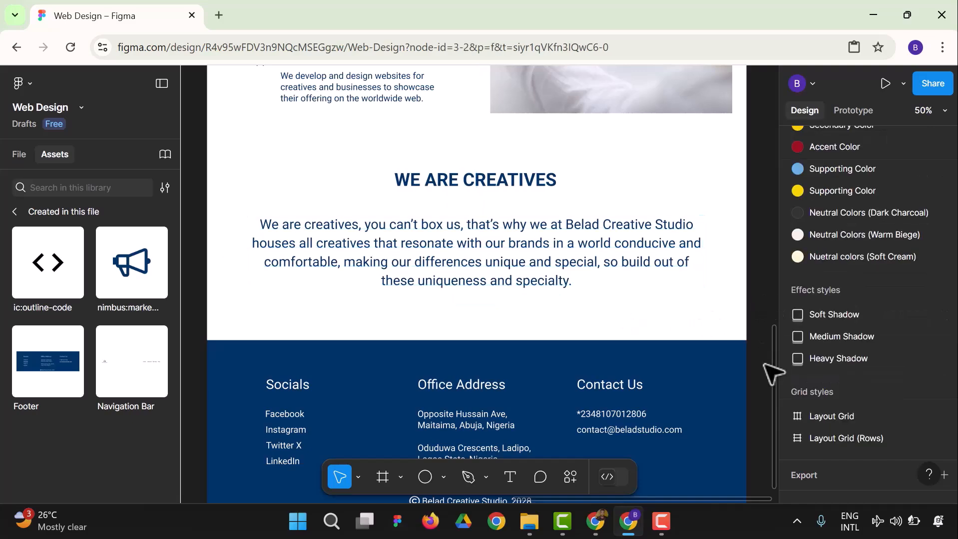
# - Fit both pages in view, select the About Us frame, and show the layout grids
pyautogui.click(942, 110)
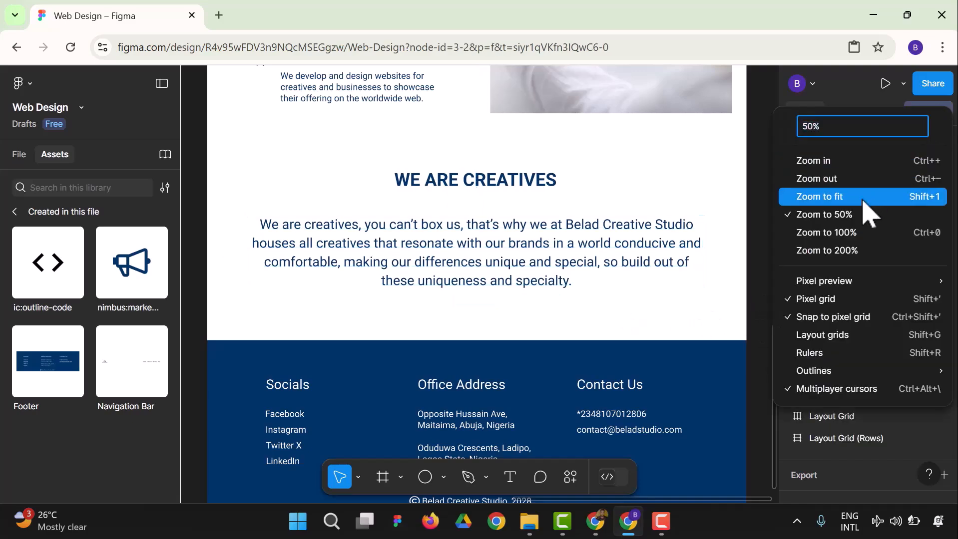
pyautogui.click(868, 199)
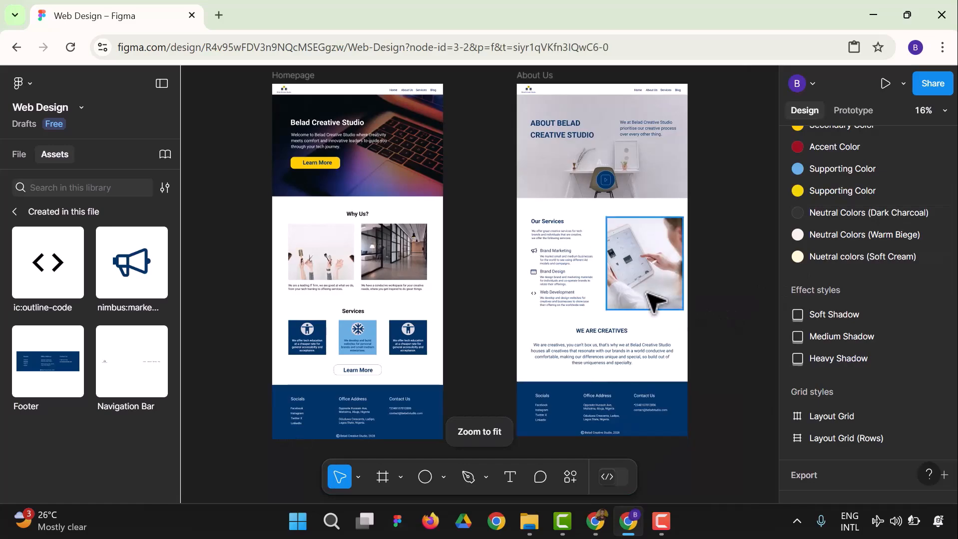
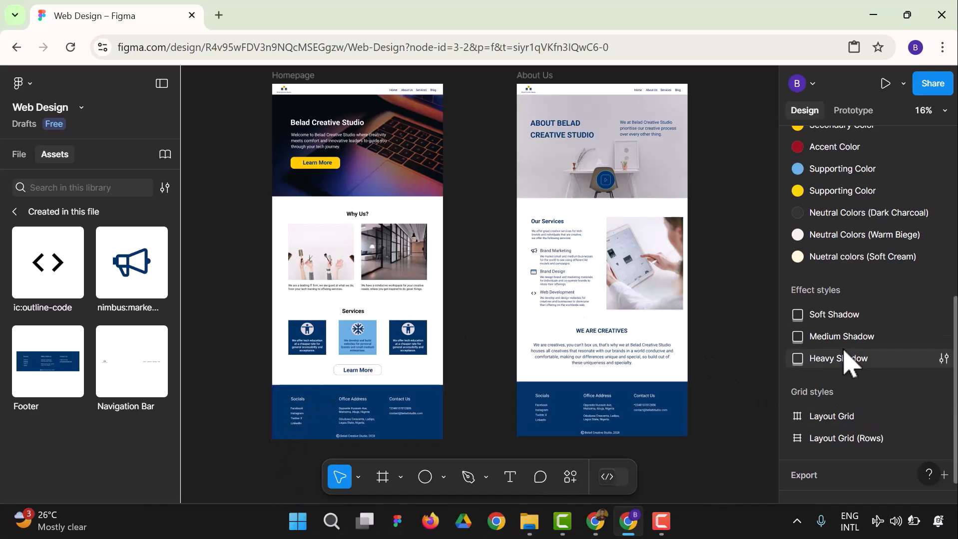
pyautogui.scroll(-1, 849, 345)
pyautogui.scroll(-1, 845, 330)
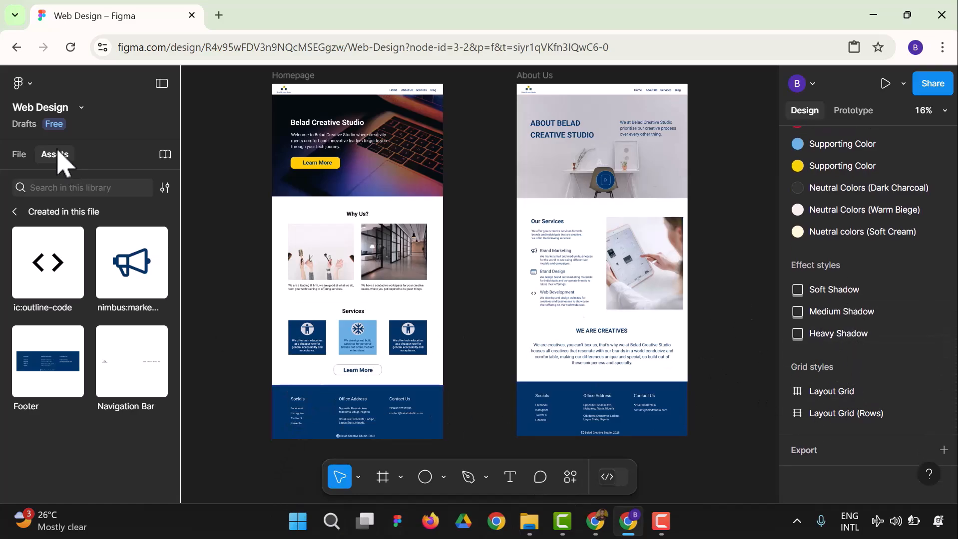
pyautogui.click(22, 155)
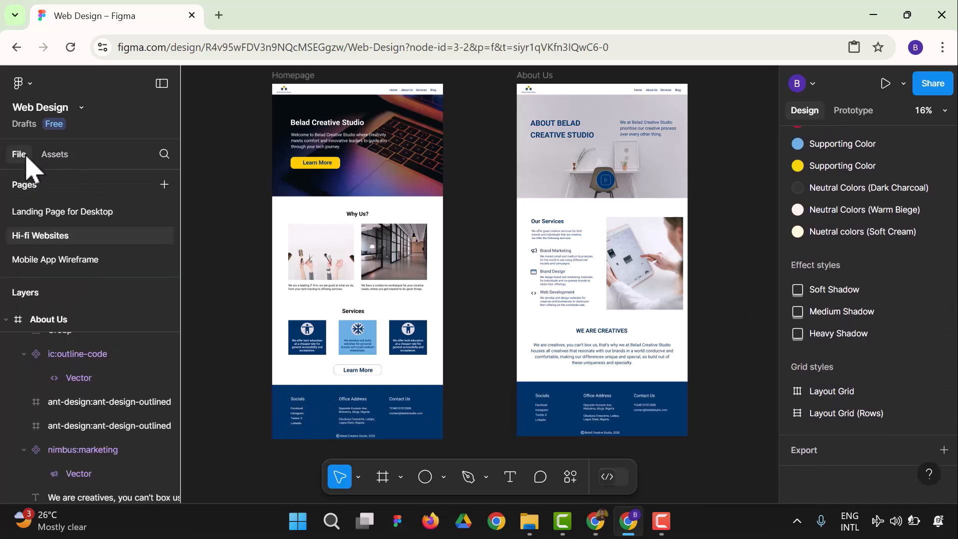
pyautogui.click(54, 321)
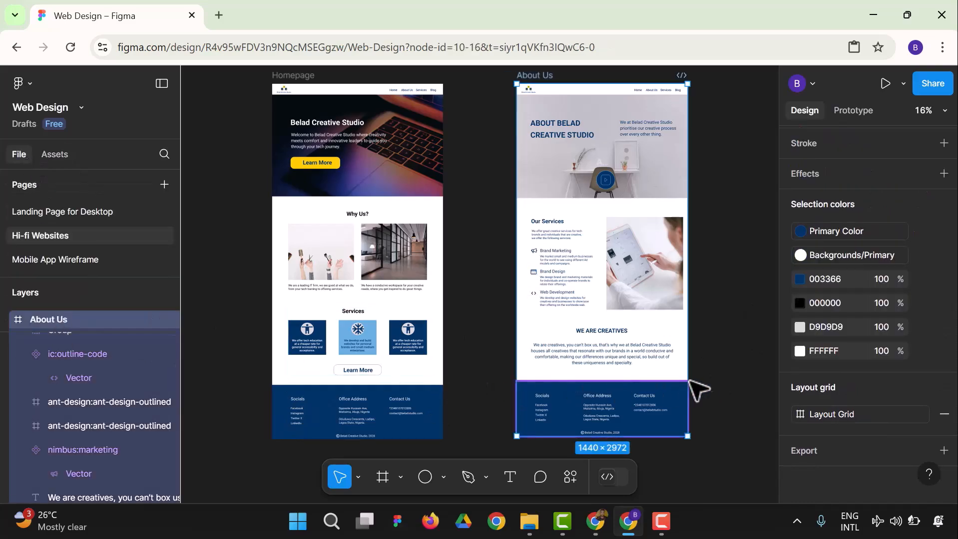
pyautogui.click(902, 415)
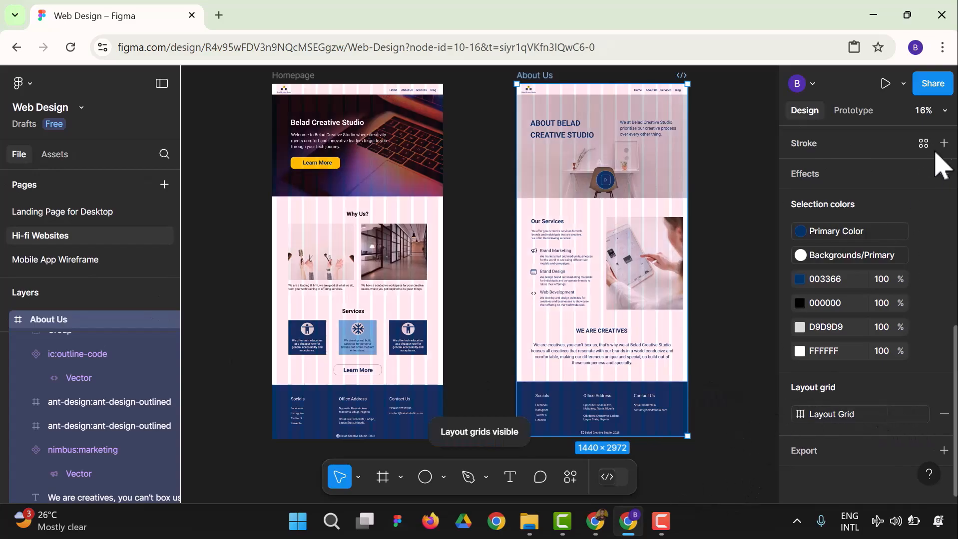
# - Try to shift the "ABOUT BELAD CREATIVE STUDIO" heading slightly to the right in the hero section
pyautogui.click(942, 110)
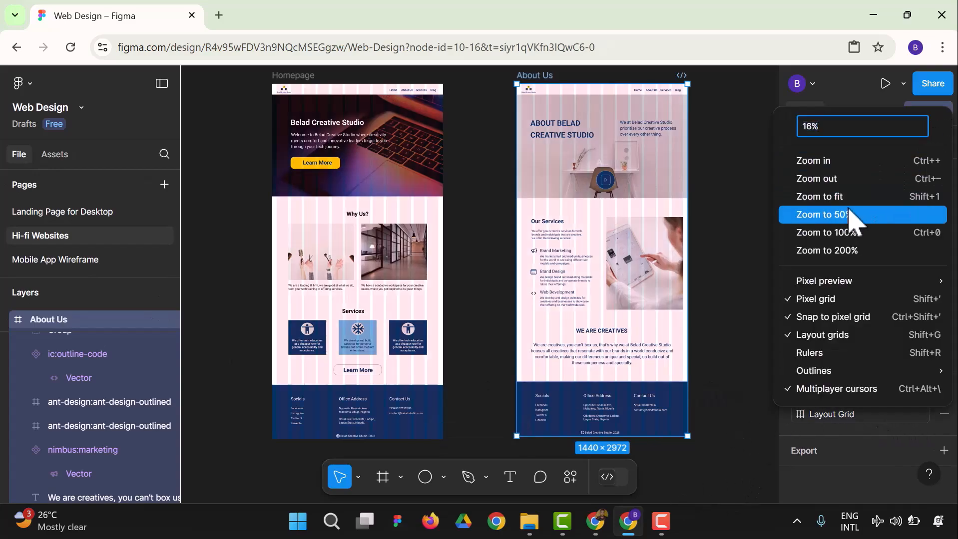
pyautogui.click(829, 215)
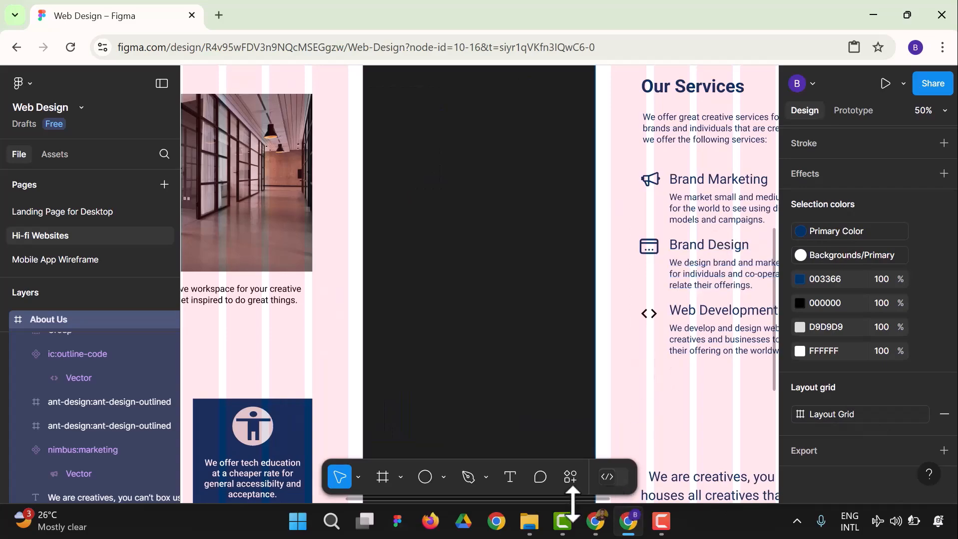
pyautogui.hscroll(5, 579, 499)
pyautogui.scroll(3, 573, 270)
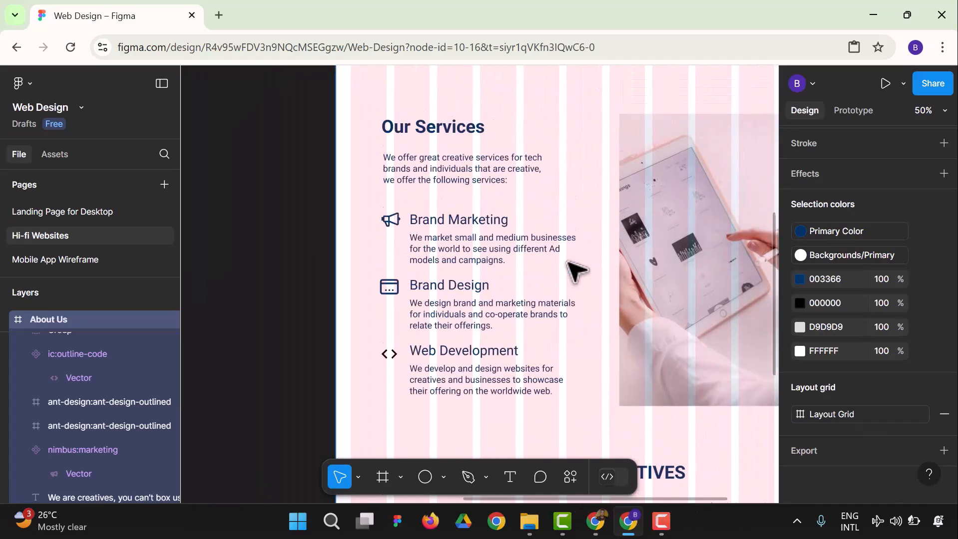
pyautogui.scroll(5, 569, 244)
pyautogui.scroll(1, 568, 227)
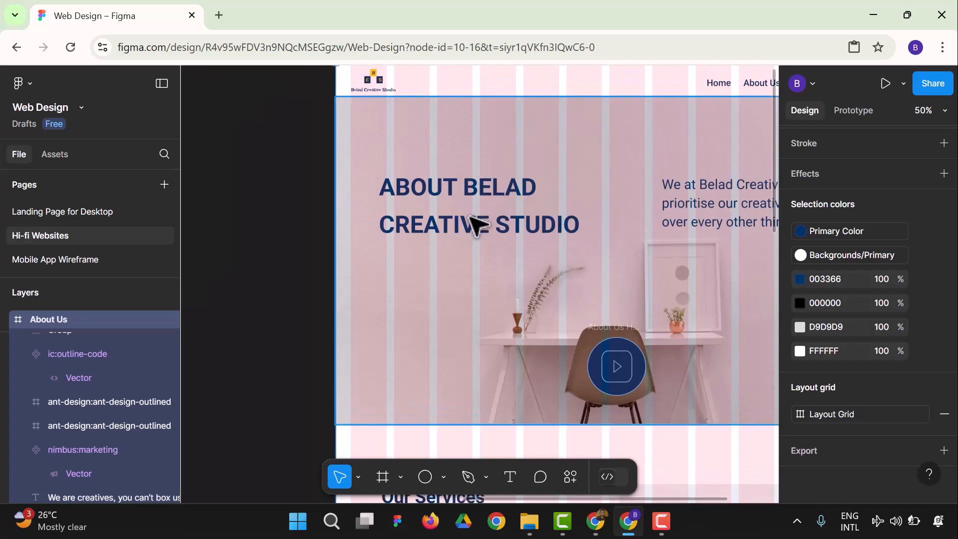
pyautogui.moveTo(468, 215); pyautogui.dragTo(479, 217)
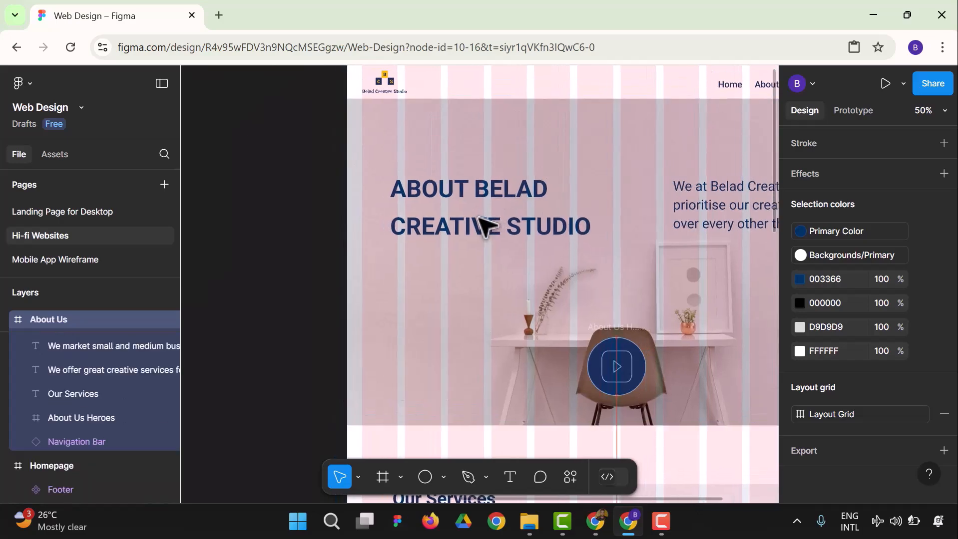
pyautogui.click(265, 222)
# - Ungroup the About Us Heroes frame at the top of the About Us page
pyautogui.click(455, 197)
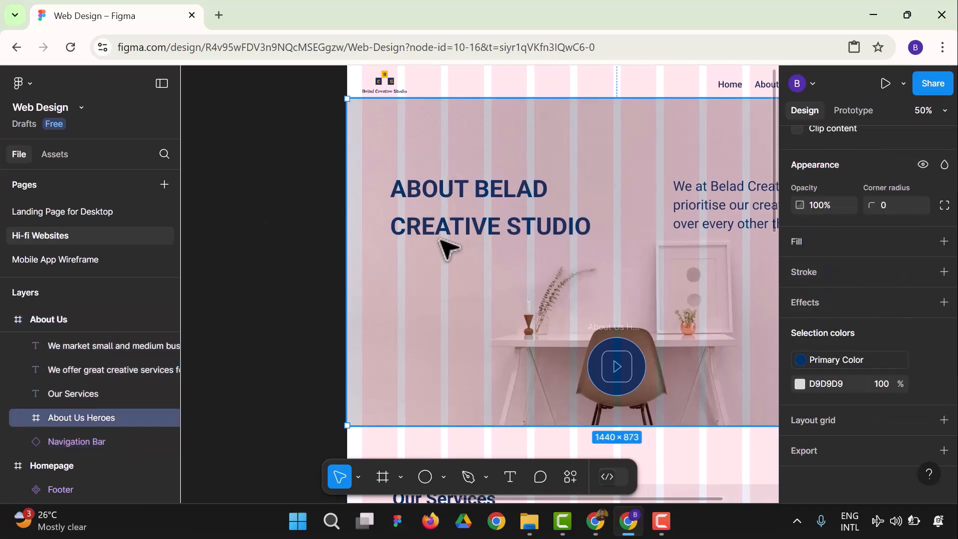
pyautogui.rightClick(422, 160)
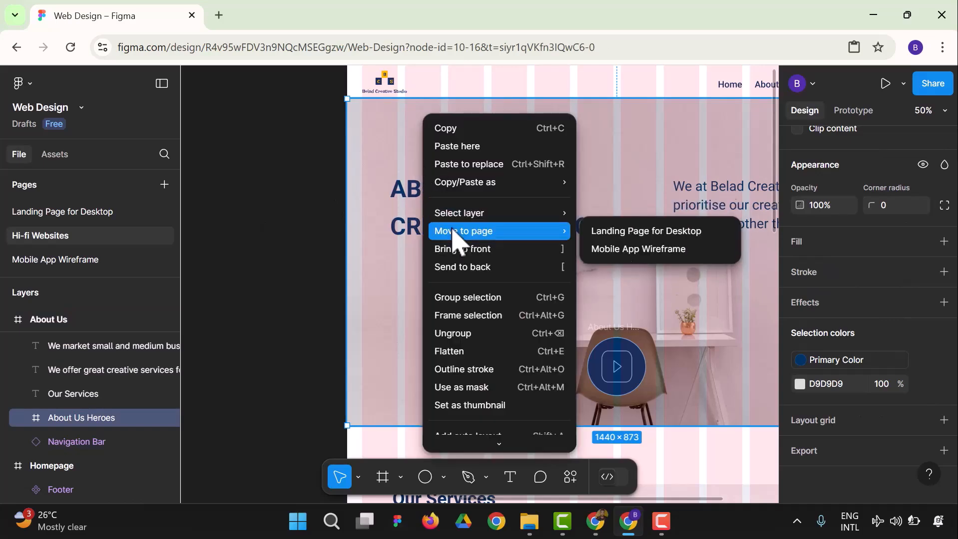
pyautogui.click(477, 335)
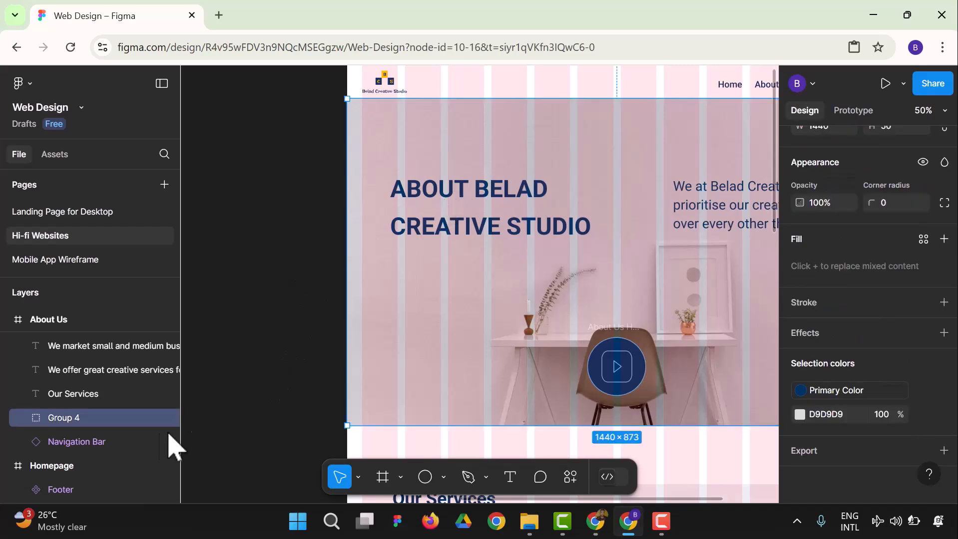
# - Ungroup Group 4 so the hero heading, paragraph and Rectangle 9 background become separate layers on the About Us page
pyautogui.click(23, 418)
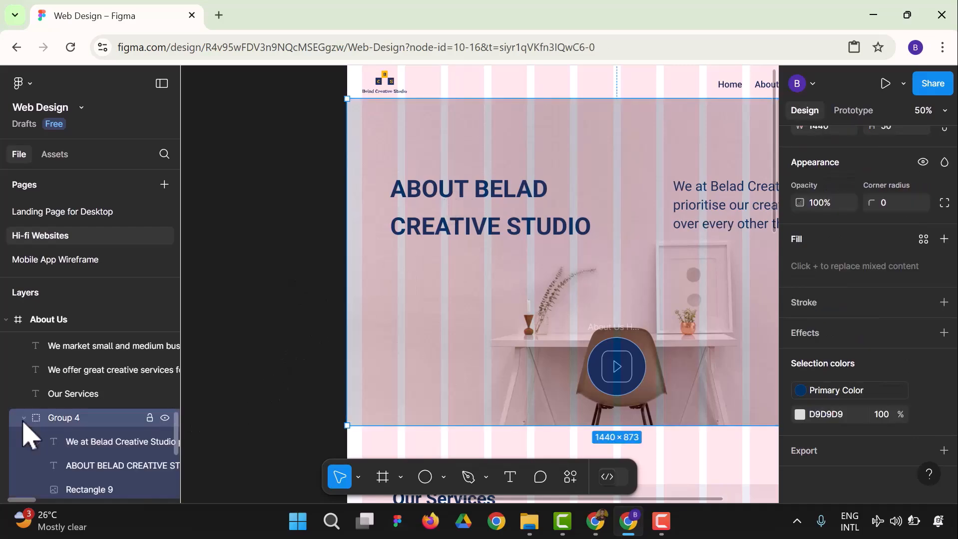
pyautogui.rightClick(36, 432)
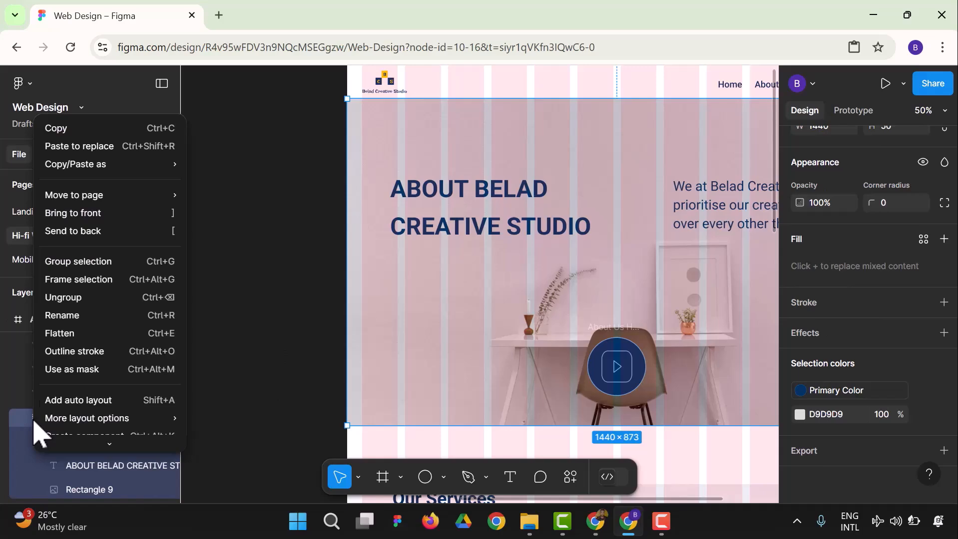
pyautogui.click(89, 298)
pyautogui.scroll(-1, 214, 337)
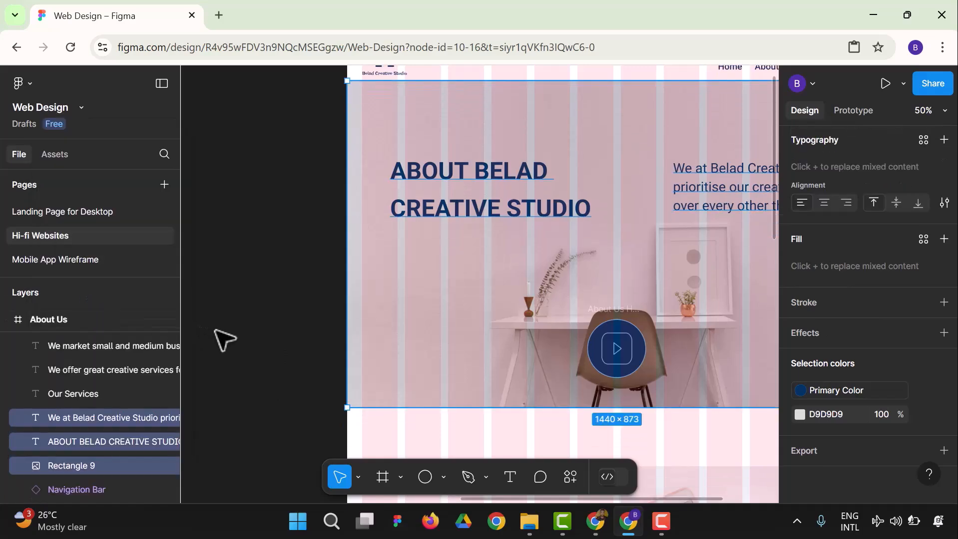
pyautogui.click(188, 420)
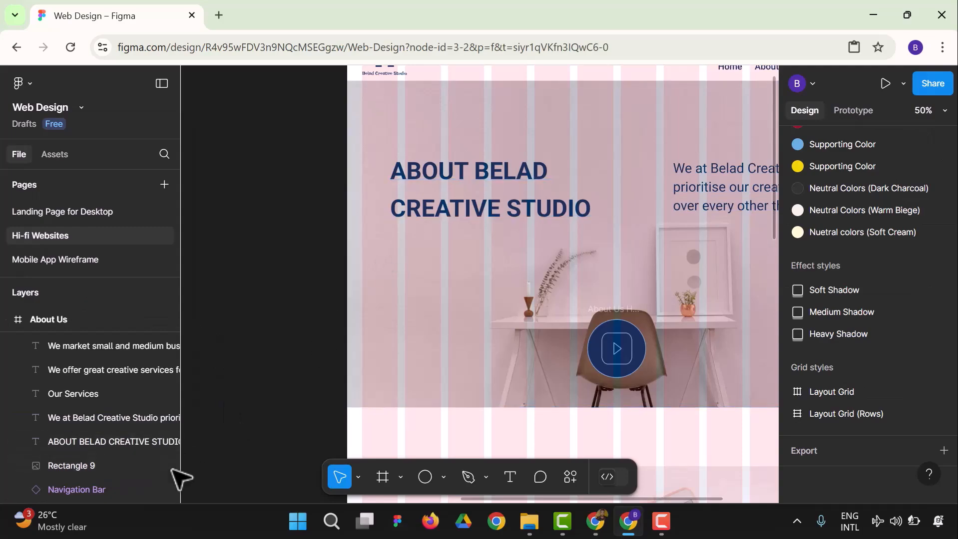
# - Lock the Rectangle 9 background image of the About Us hero section
pyautogui.click(106, 467)
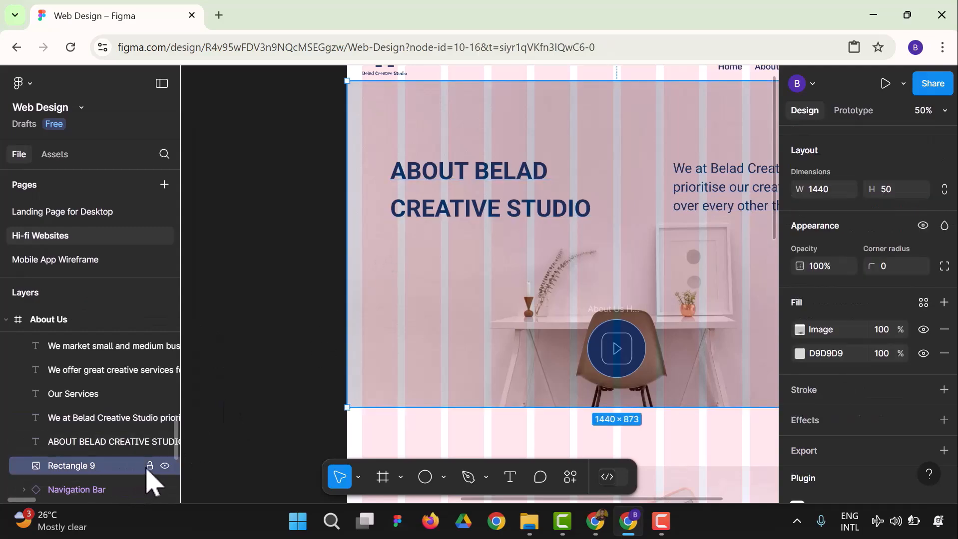
pyautogui.click(149, 466)
pyautogui.click(150, 469)
pyautogui.click(264, 381)
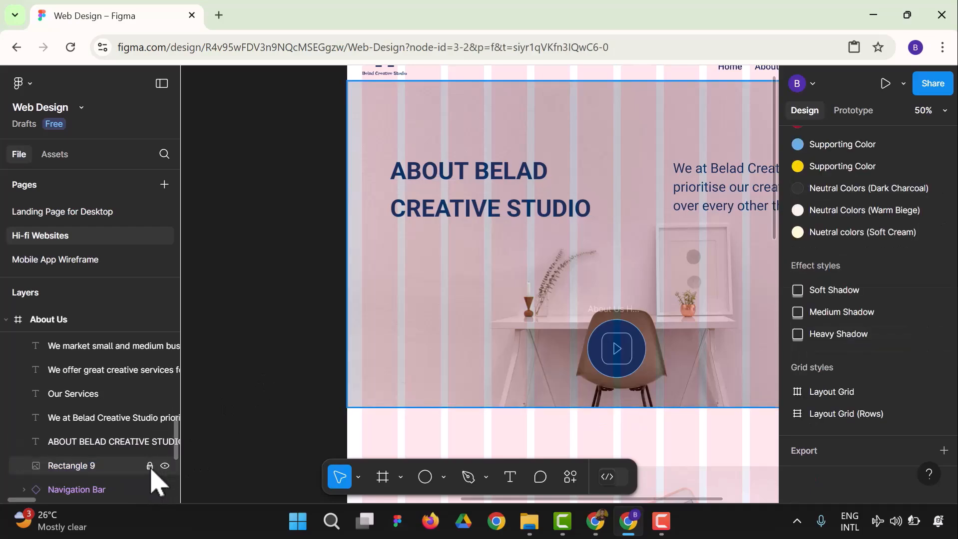
# - Move the "ABOUT BELAD CREATIVE STUDIO" heading slightly right to X 160, in line with a layout grid column
pyautogui.click(417, 214)
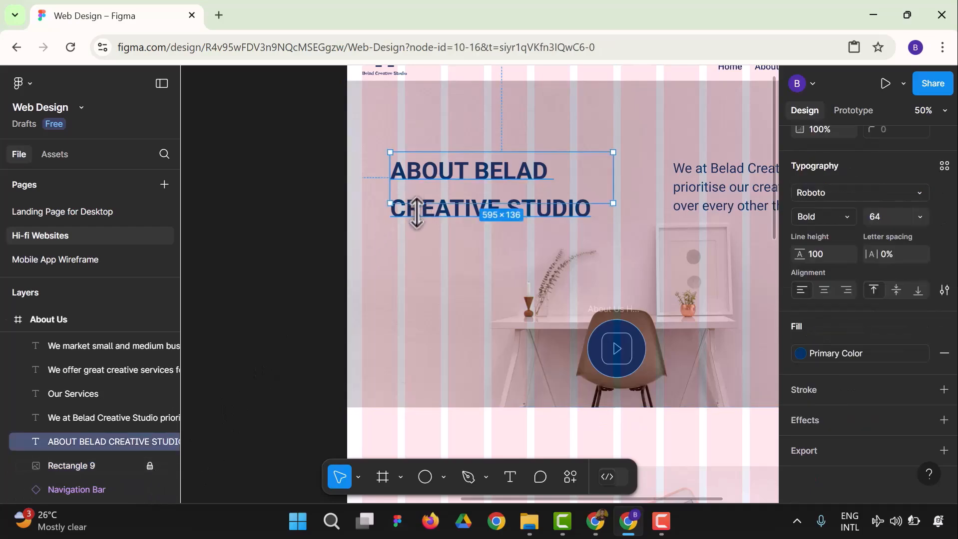
pyautogui.moveTo(421, 216); pyautogui.dragTo(439, 221)
pyautogui.scroll(-1, 547, 321)
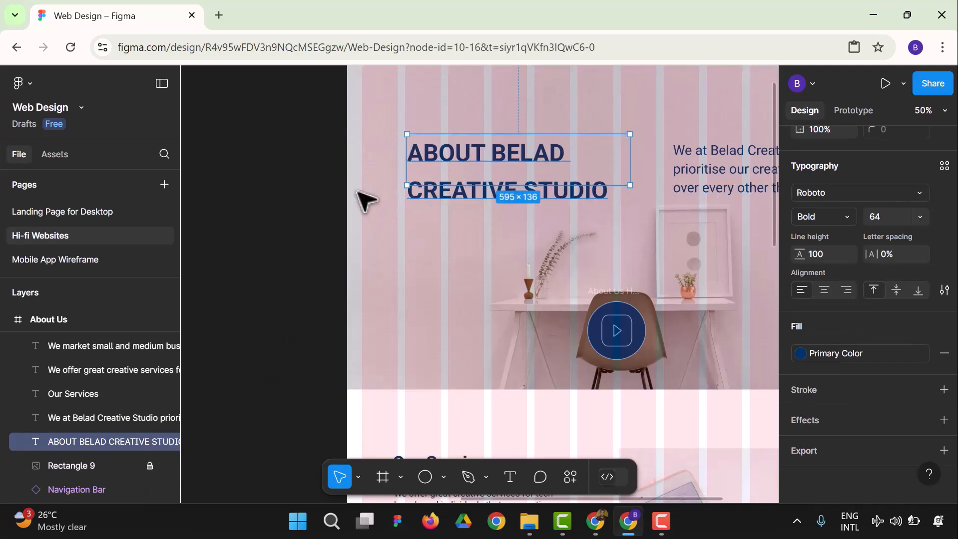
pyautogui.scroll(1, 761, 325)
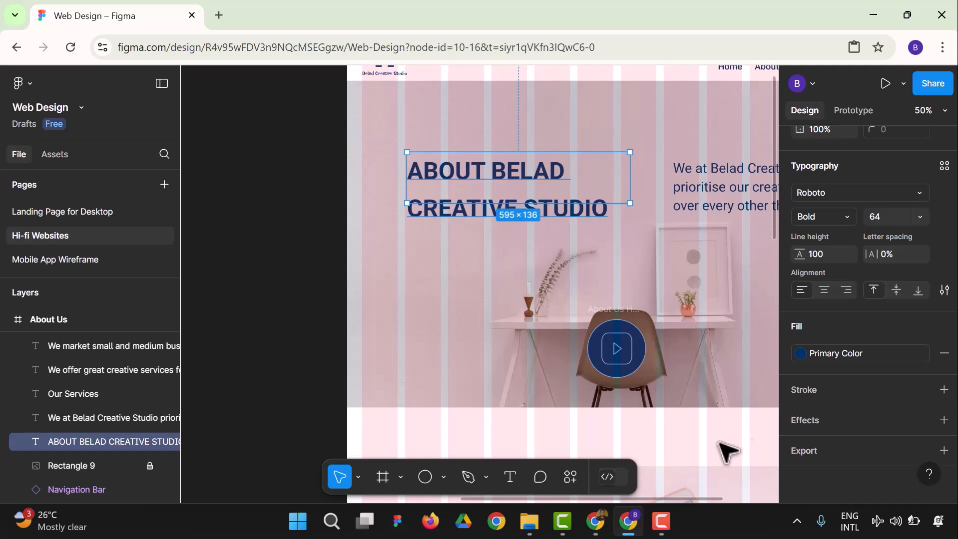
# - Move the "We at Belad Creative Studio" paragraph slightly left to line up with a layout grid column
pyautogui.moveTo(659, 499); pyautogui.dragTo(726, 491)
pyautogui.moveTo(633, 203)
pyautogui.mouseDown()
pyautogui.moveTo(614, 186)
pyautogui.moveTo(618, 194)
pyautogui.mouseUp()
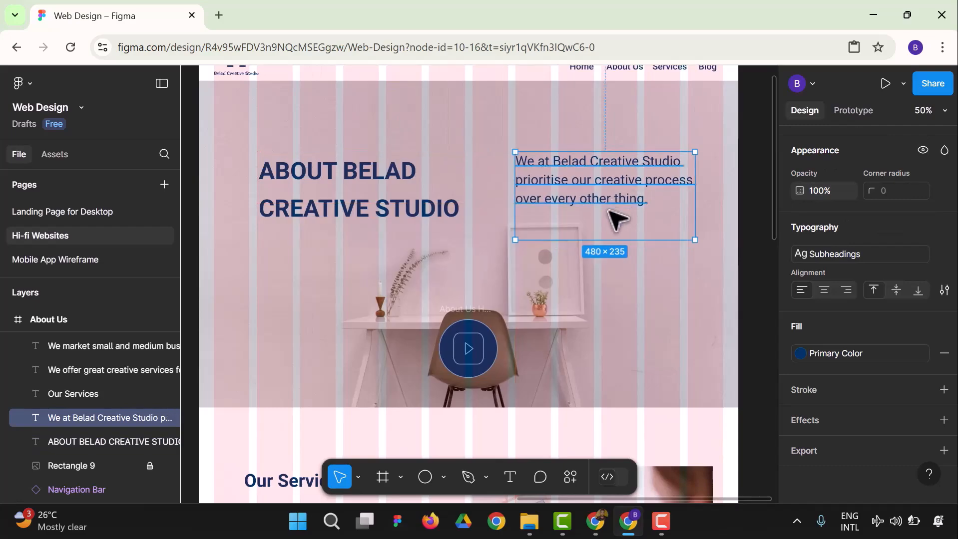
pyautogui.scroll(-1, 595, 265)
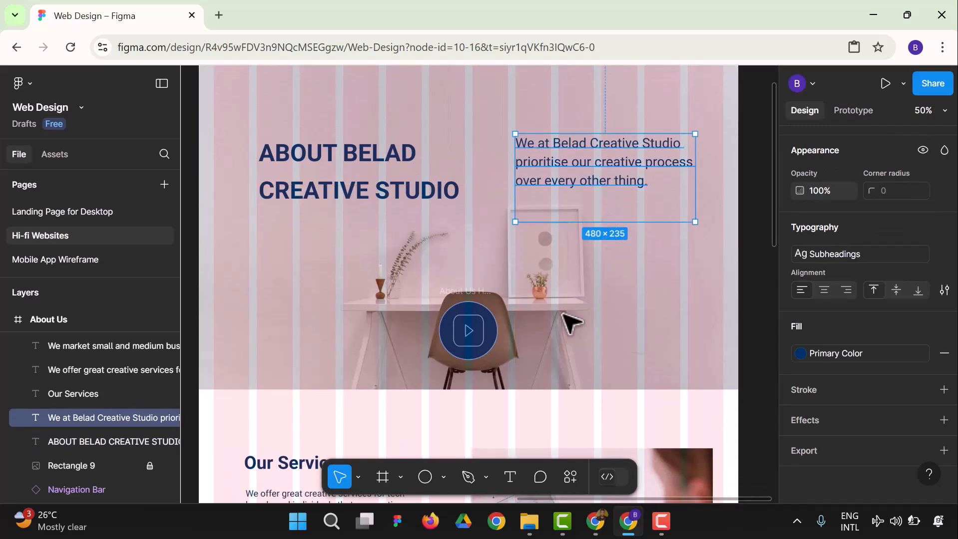
# - Flatten the About Us Heroes play button frame in the hero section into a single vector
pyautogui.click(463, 297)
pyautogui.rightClick(466, 300)
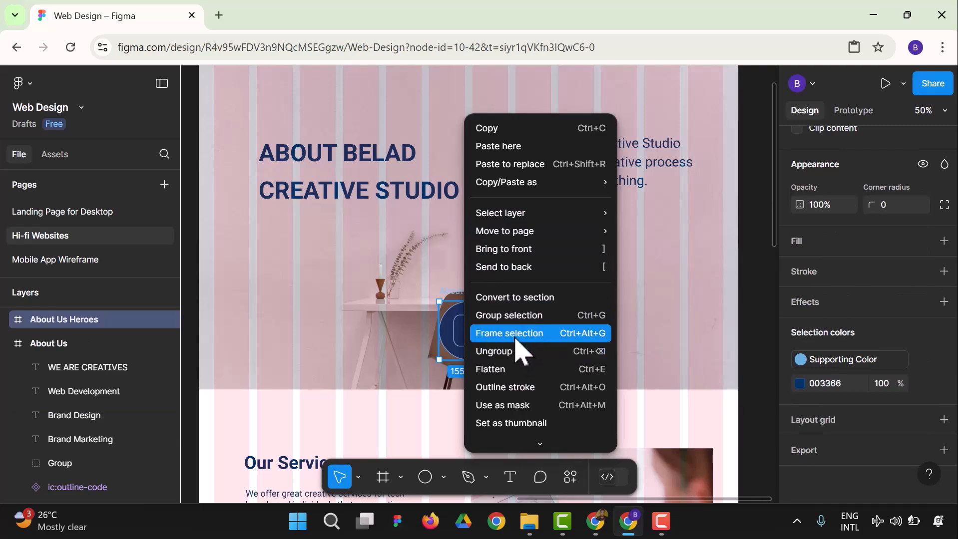
pyautogui.click(524, 370)
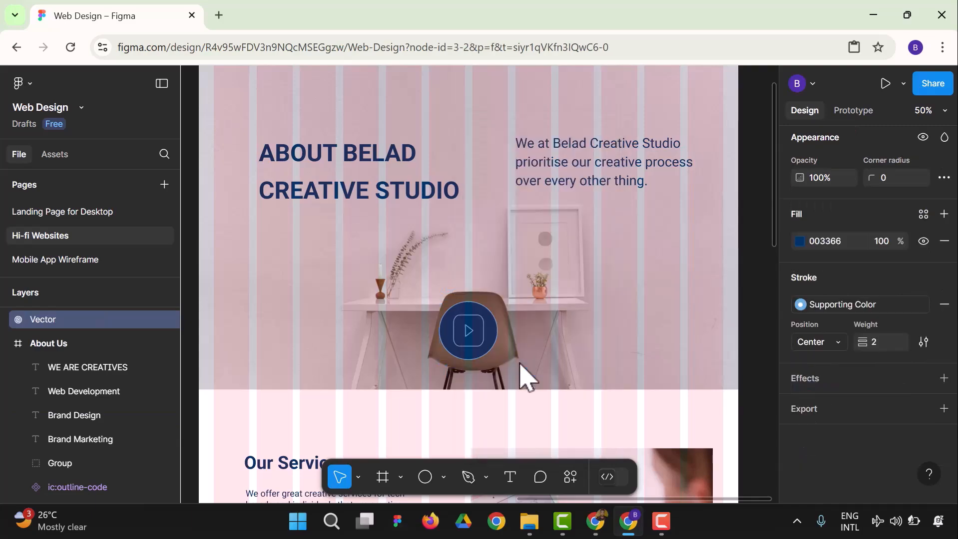
pyautogui.press('Escape')
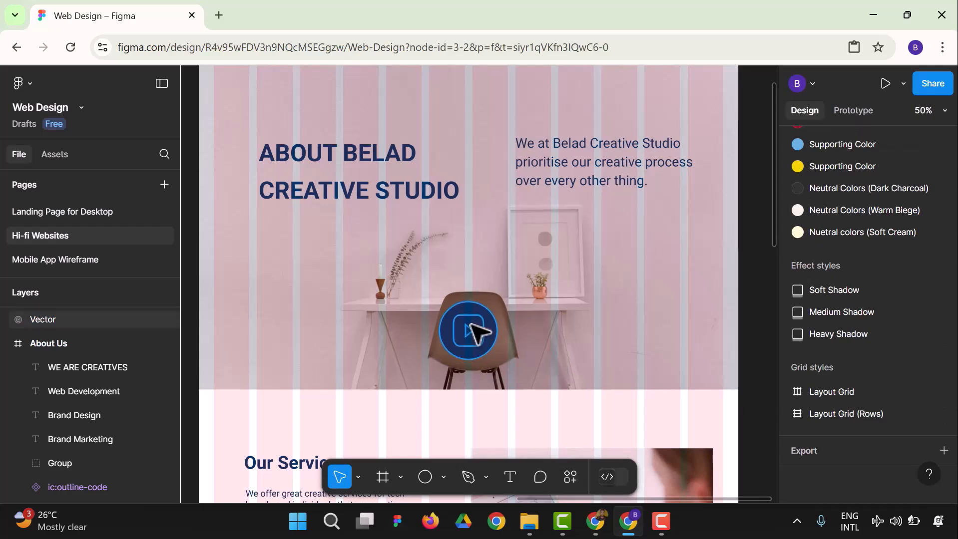
# - Move the flattened play button slightly up over the chair in the hero image
pyautogui.moveTo(471, 333)
pyautogui.mouseDown()
pyautogui.moveTo(543, 342)
pyautogui.moveTo(511, 341)
pyautogui.moveTo(489, 328)
pyautogui.moveTo(498, 318)
pyautogui.moveTo(469, 317)
pyautogui.mouseUp()
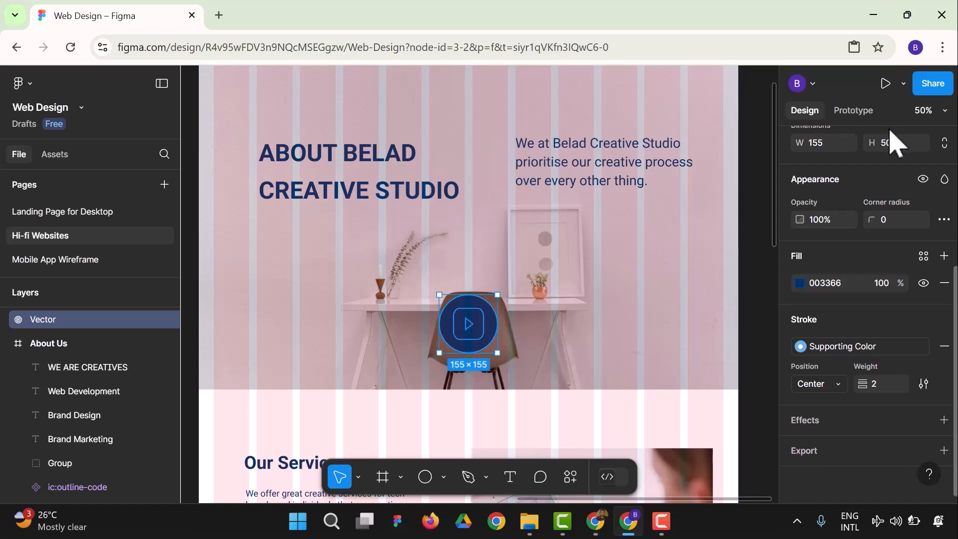
pyautogui.scroll(5, 878, 189)
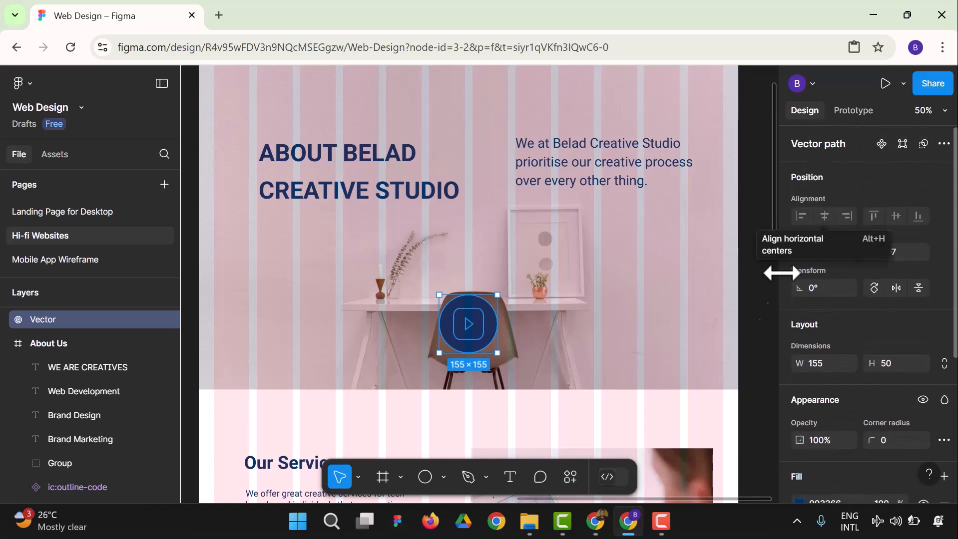
pyautogui.press('Escape')
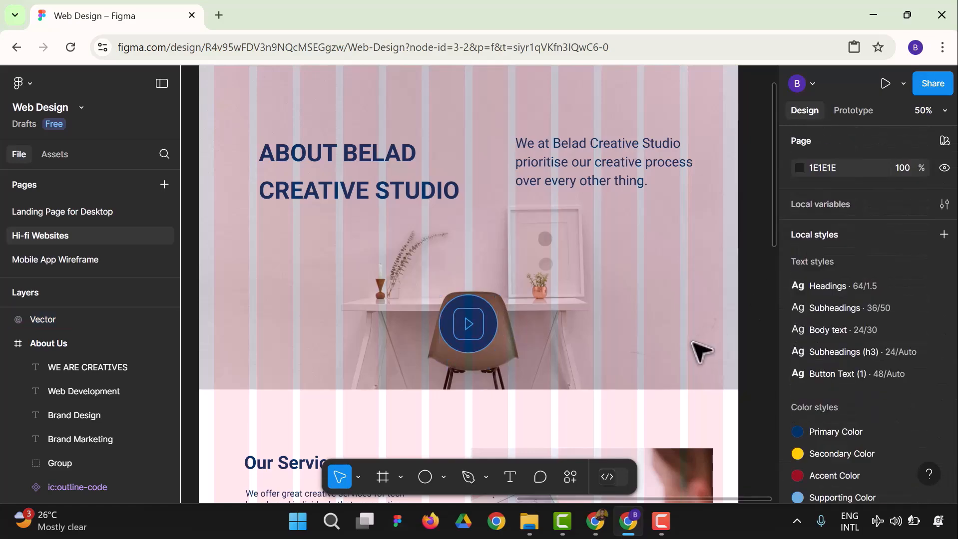
# - Examine how the hero text and the Our Services section line up with the layout grid columns
pyautogui.click(624, 189)
pyautogui.click(356, 193)
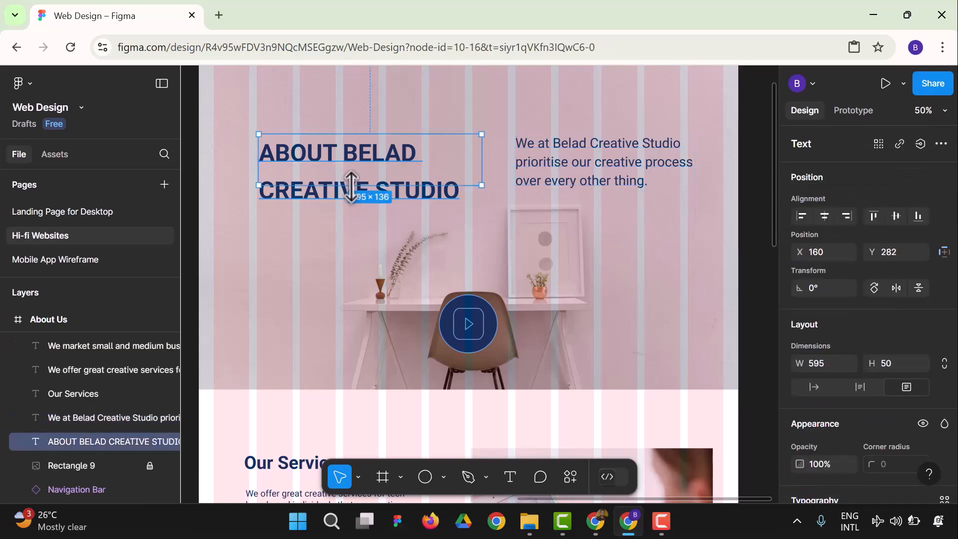
pyautogui.scroll(-5, 496, 210)
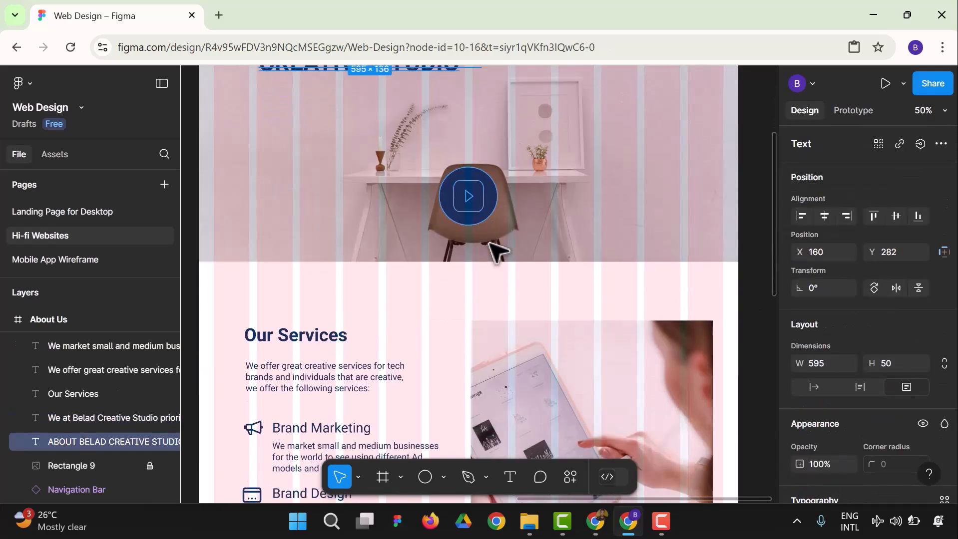
pyautogui.scroll(-3, 494, 250)
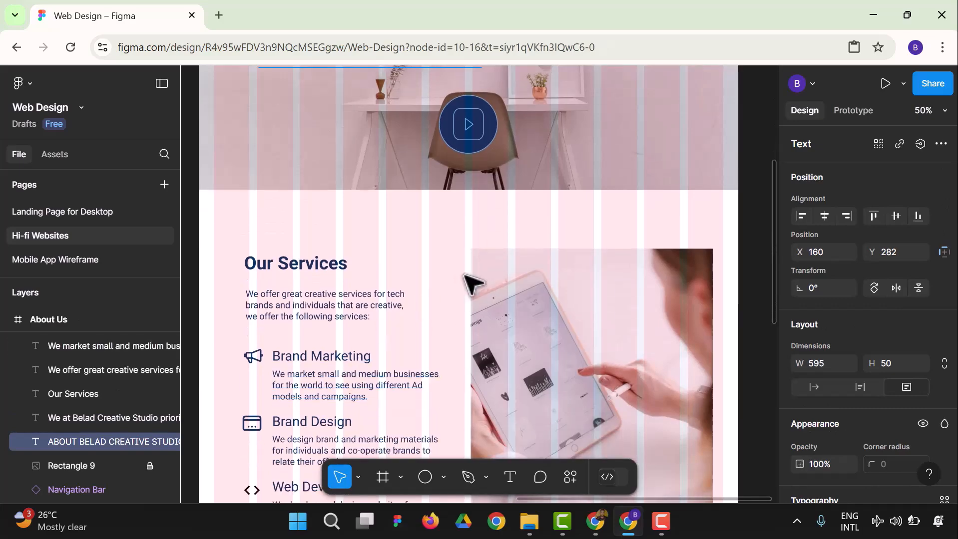
pyautogui.scroll(1, 464, 285)
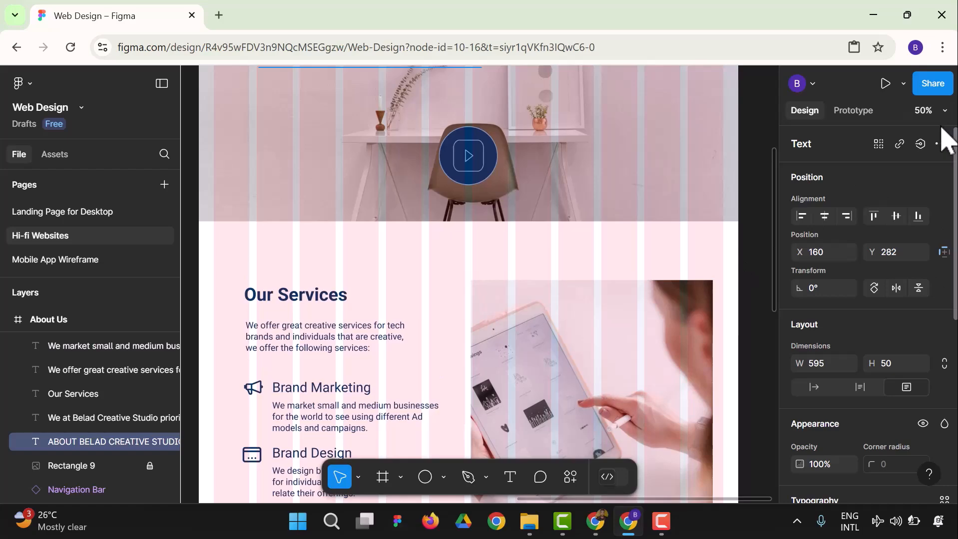
pyautogui.keyDown('ctrl'); pyautogui.scroll(-3, 755, 220); pyautogui.keyUp('ctrl')
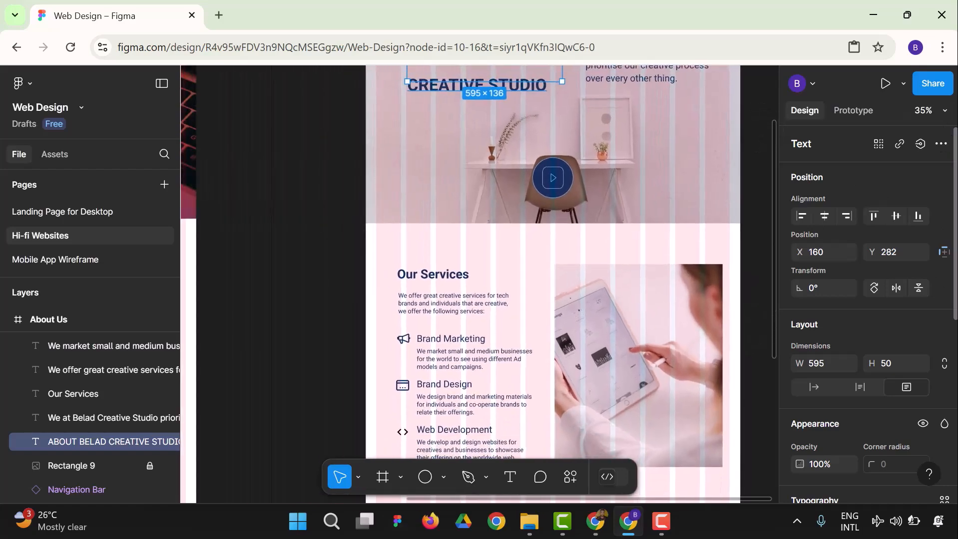
pyautogui.click(759, 215)
pyautogui.scroll(3, 757, 234)
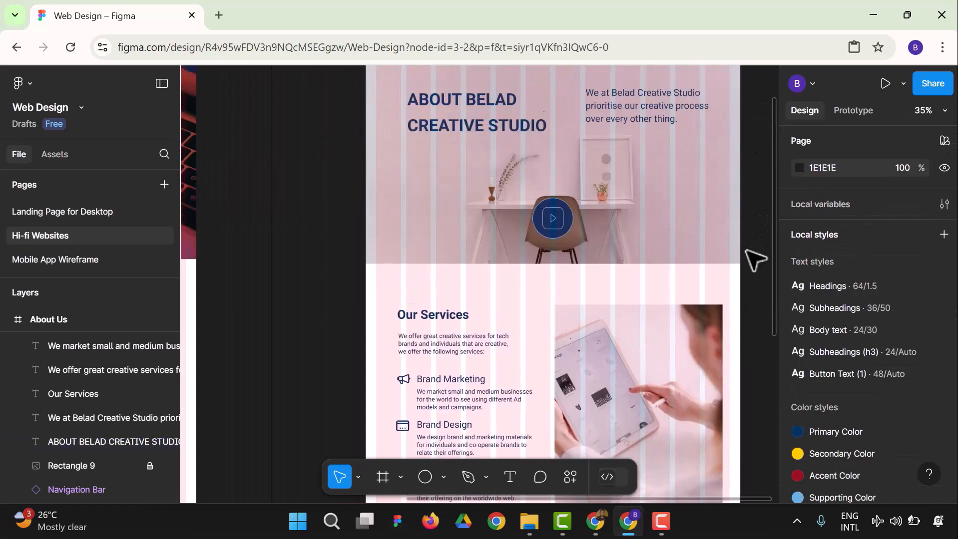
pyautogui.scroll(1, 757, 264)
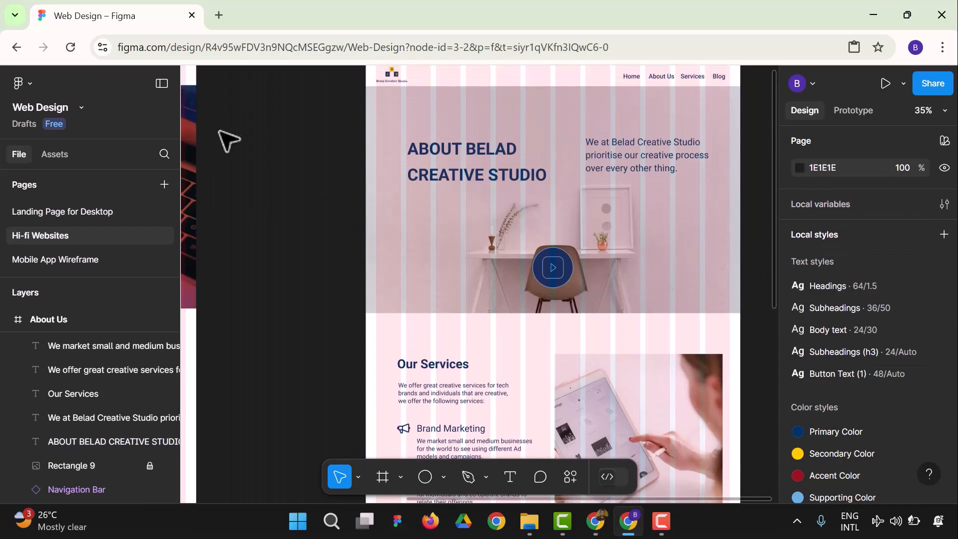
# - Find the Rectangle 9 hero background among the About Us layers and unlock it
pyautogui.moveTo(345, 90); pyautogui.dragTo(730, 342)
pyautogui.click(335, 304)
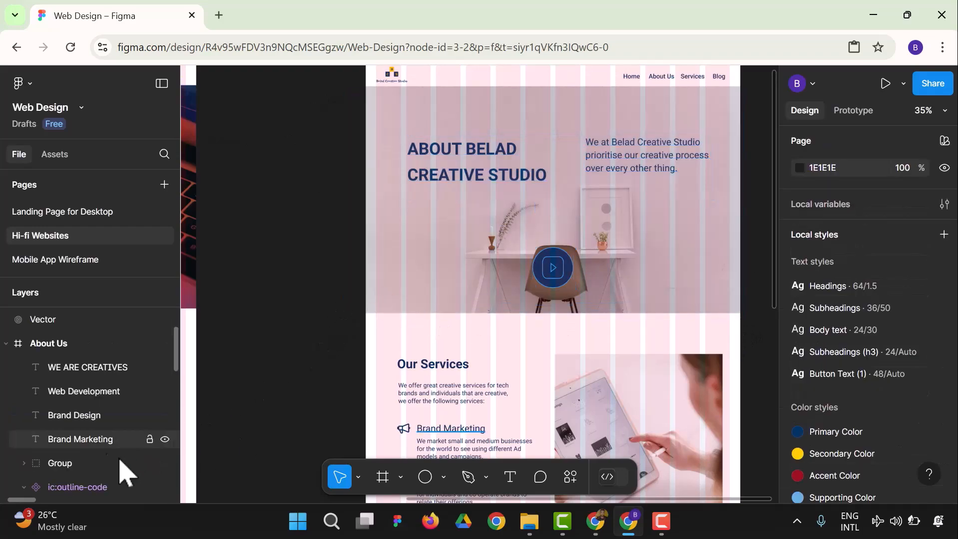
pyautogui.scroll(-3, 90, 415)
pyautogui.scroll(6, 98, 405)
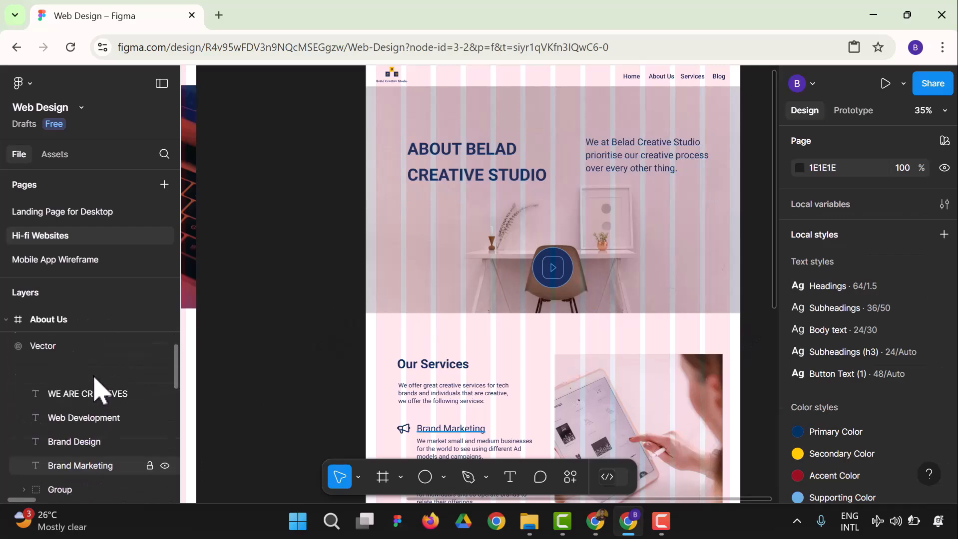
pyautogui.scroll(-5, 100, 390)
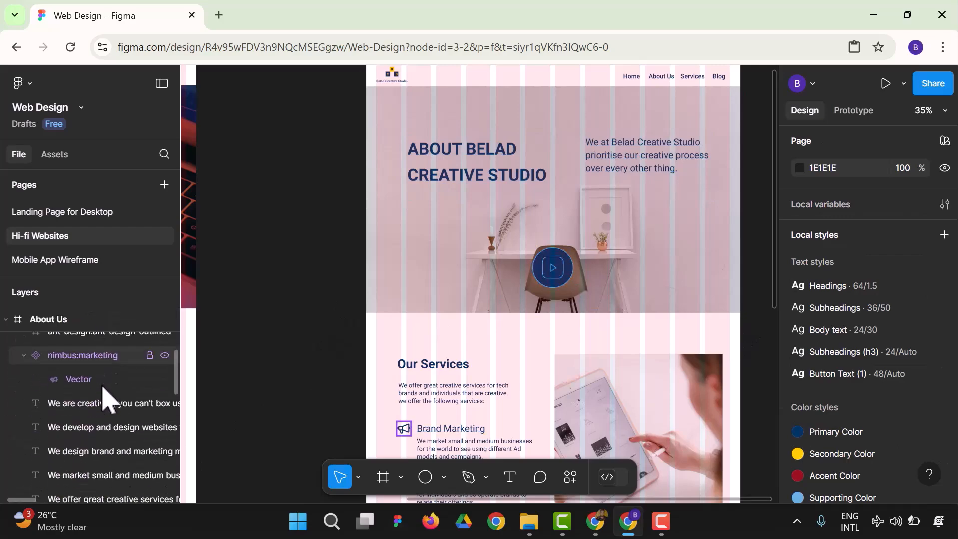
pyautogui.scroll(10, 128, 415)
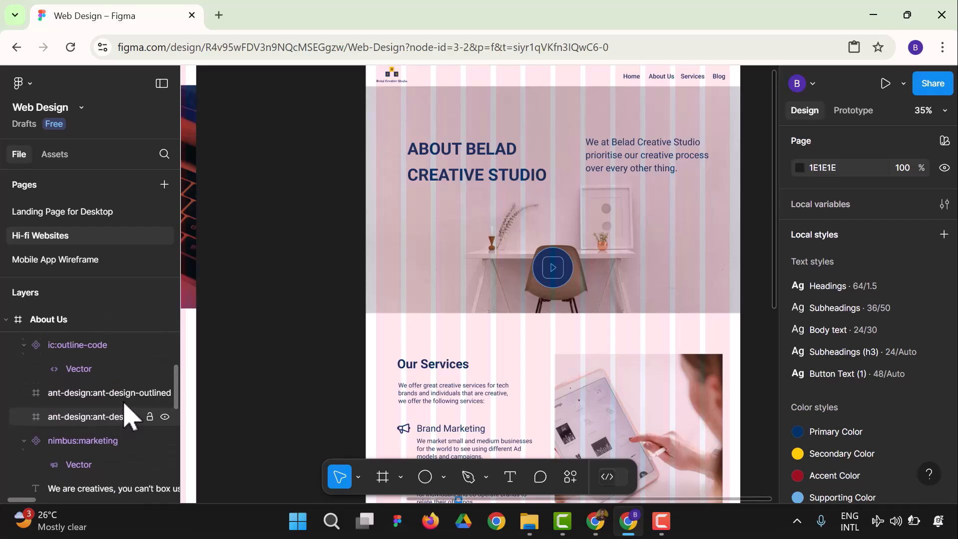
pyautogui.scroll(-4, 128, 415)
pyautogui.scroll(4, 132, 412)
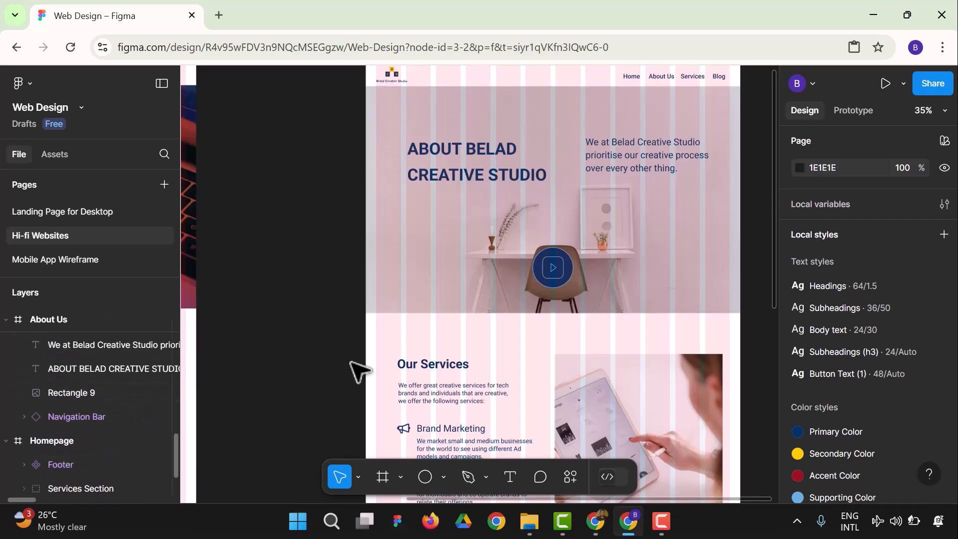
# - Select the hero background, heading, paragraph and play button together and frame the selection
pyautogui.moveTo(331, 99); pyautogui.dragTo(723, 311)
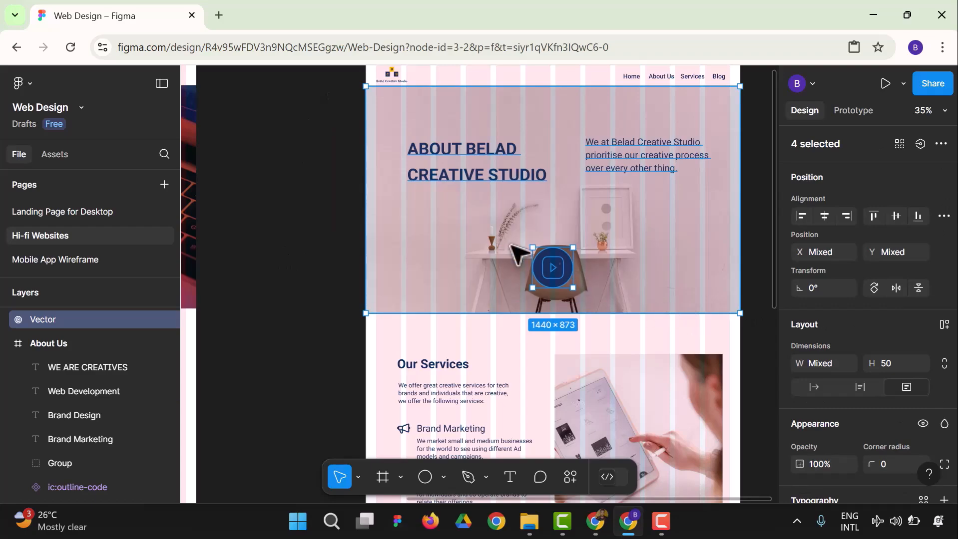
pyautogui.rightClick(472, 233)
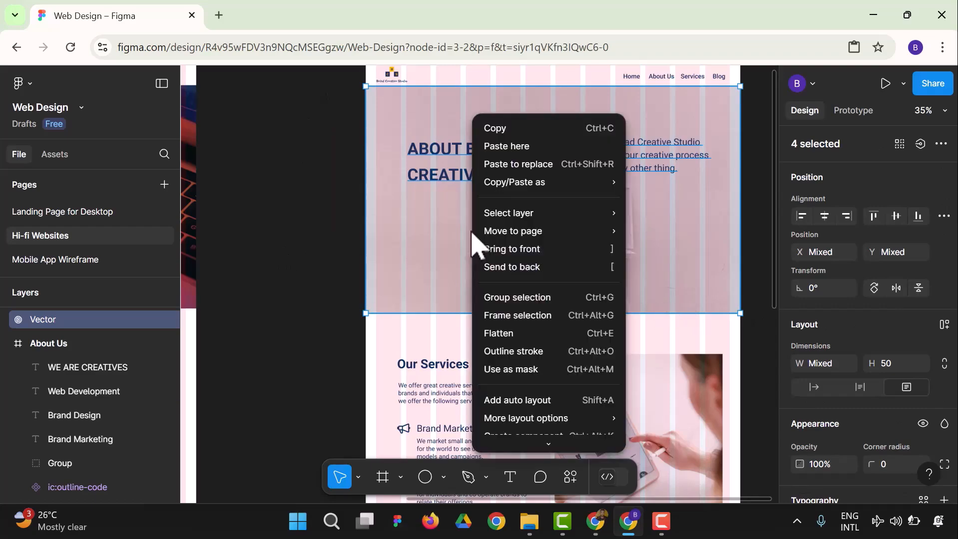
pyautogui.click(509, 315)
# - Rename the new frame holding the hero contents as "About Heroes"
pyautogui.rightClick(59, 352)
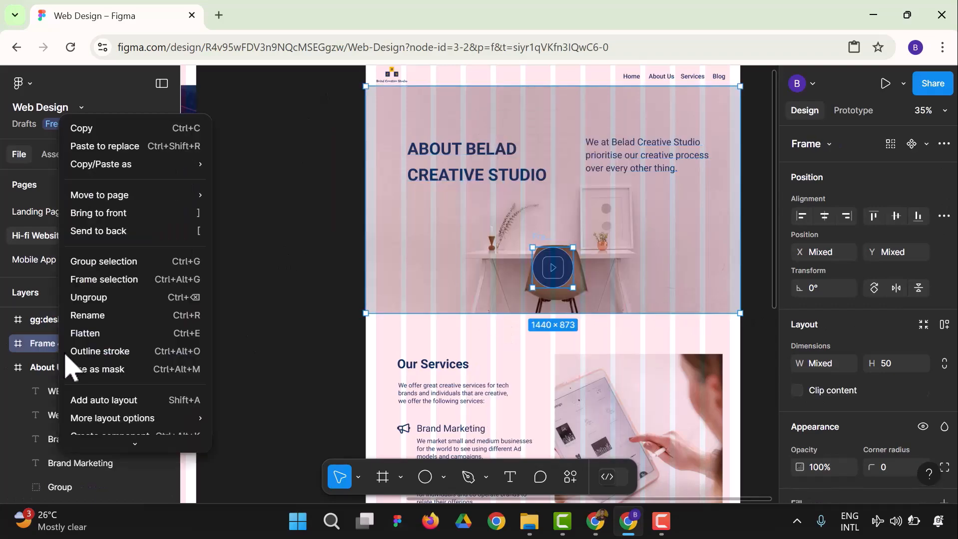
pyautogui.click(87, 319)
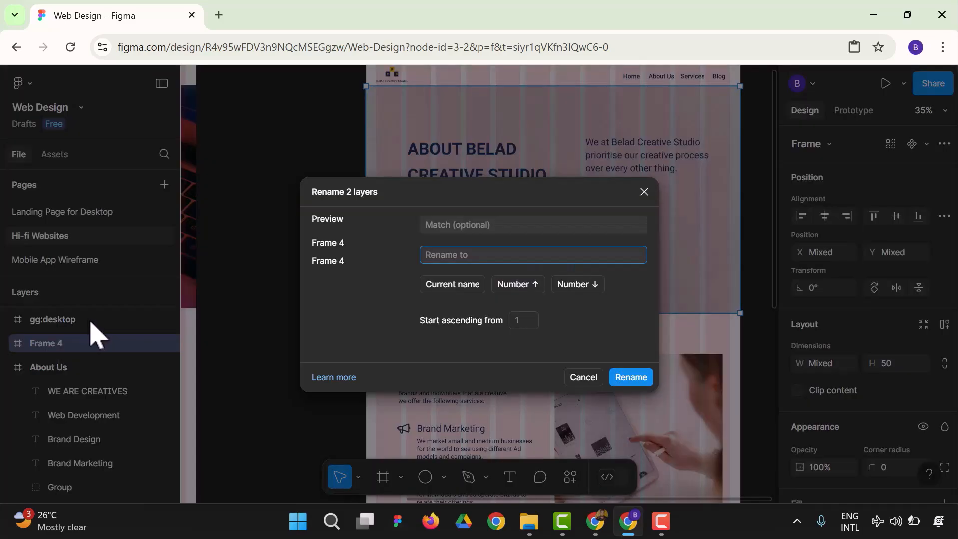
pyautogui.write('Abo')
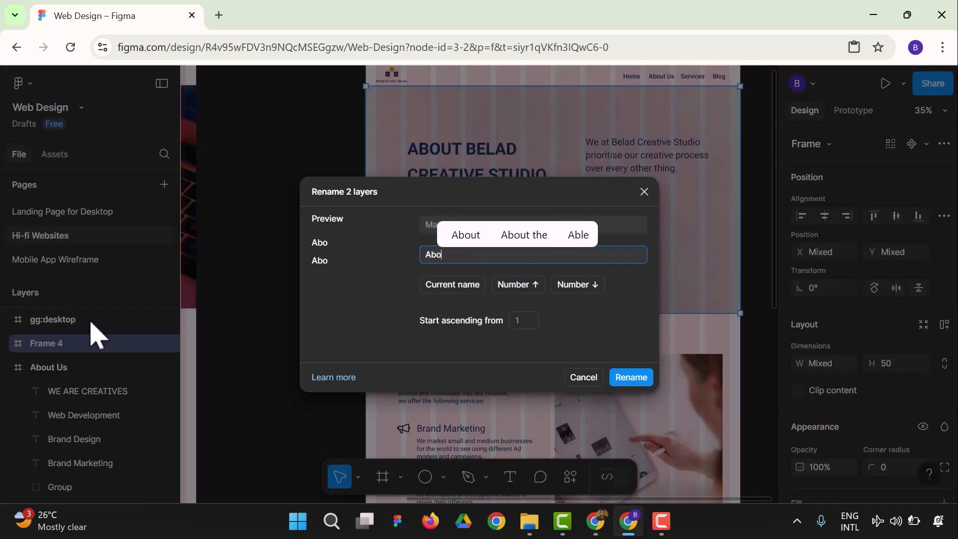
pyautogui.write('ut Heroes')
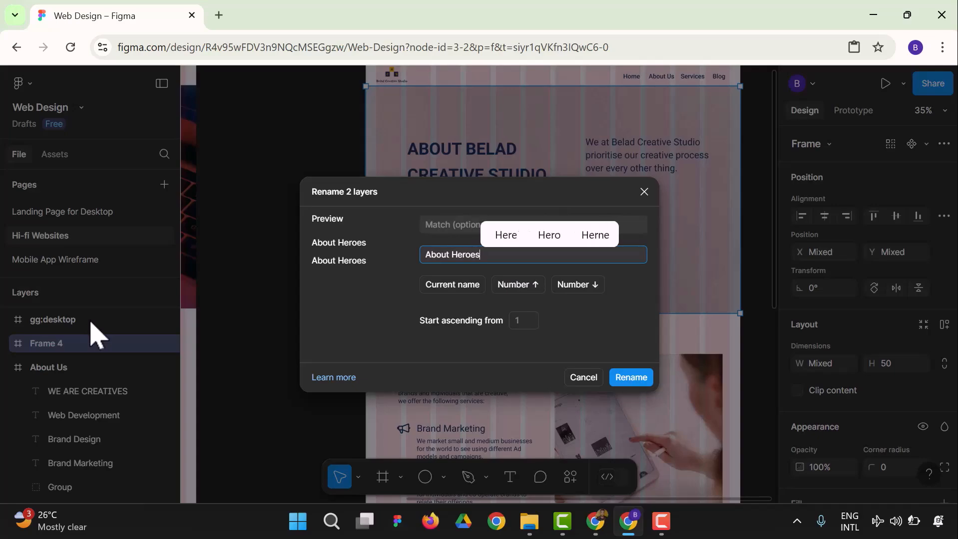
pyautogui.click(629, 379)
pyautogui.click(339, 340)
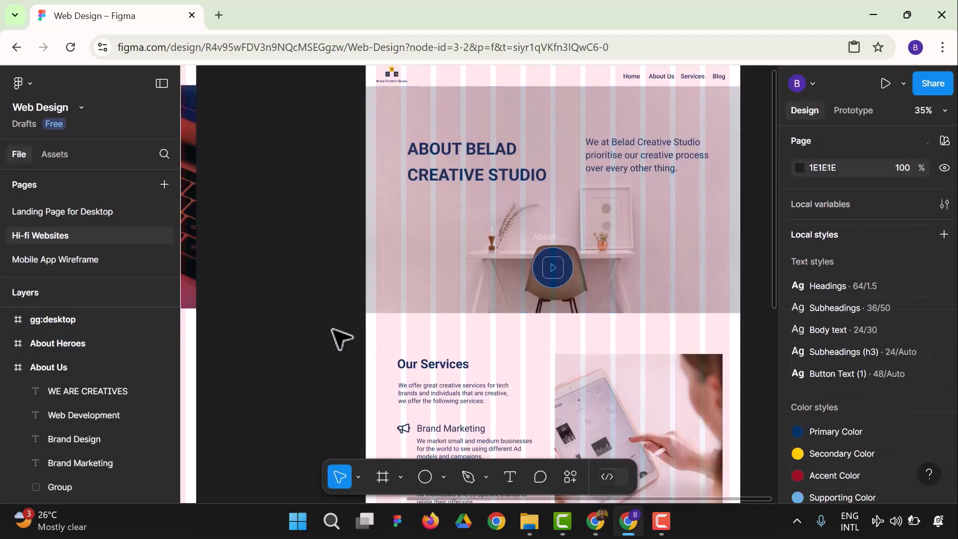
# - Move the Our Services heading and its intro paragraph onto the grid column edge at X 153, with Y 1119 and 1216
pyautogui.scroll(-2, 438, 265)
pyautogui.scroll(-3, 438, 276)
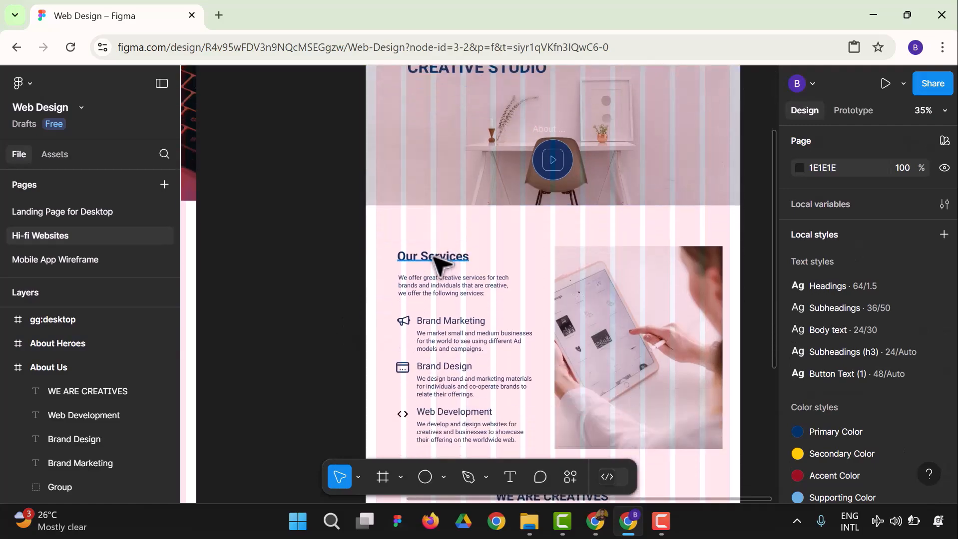
pyautogui.moveTo(420, 270); pyautogui.dragTo(422, 256)
pyautogui.scroll(-2, 292, 259)
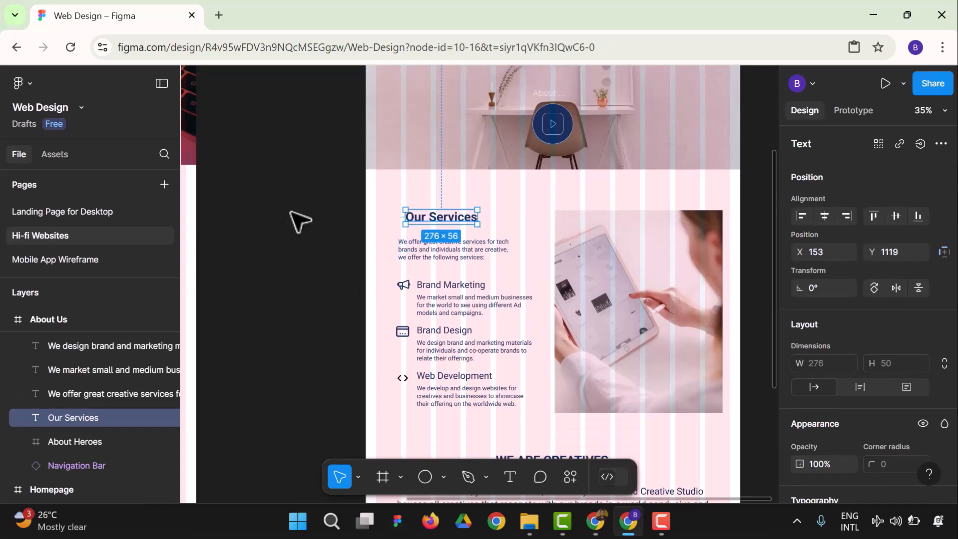
pyautogui.click(405, 253)
pyautogui.moveTo(409, 252)
pyautogui.mouseDown()
pyautogui.moveTo(422, 254)
pyautogui.moveTo(415, 248)
pyautogui.mouseUp()
pyautogui.scroll(-2, 509, 342)
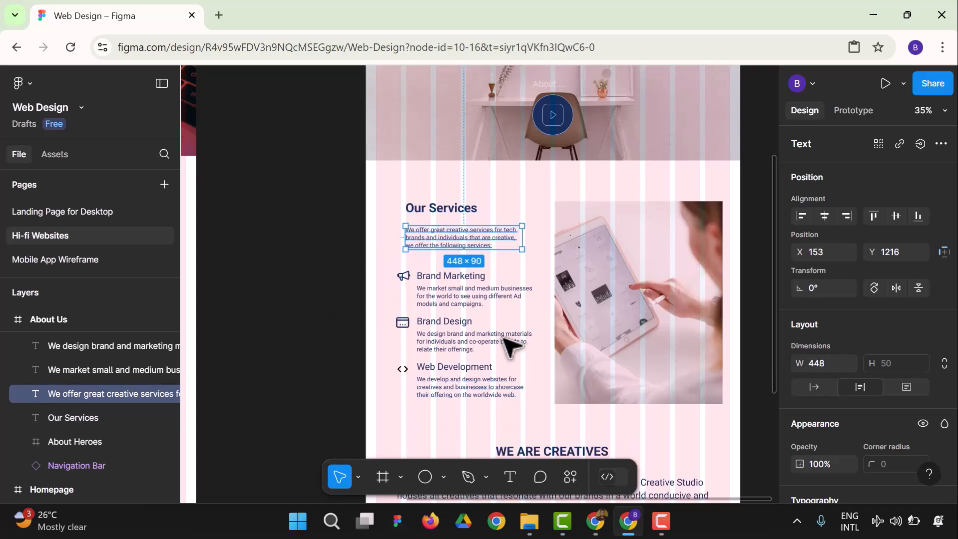
pyautogui.moveTo(455, 296); pyautogui.dragTo(464, 296)
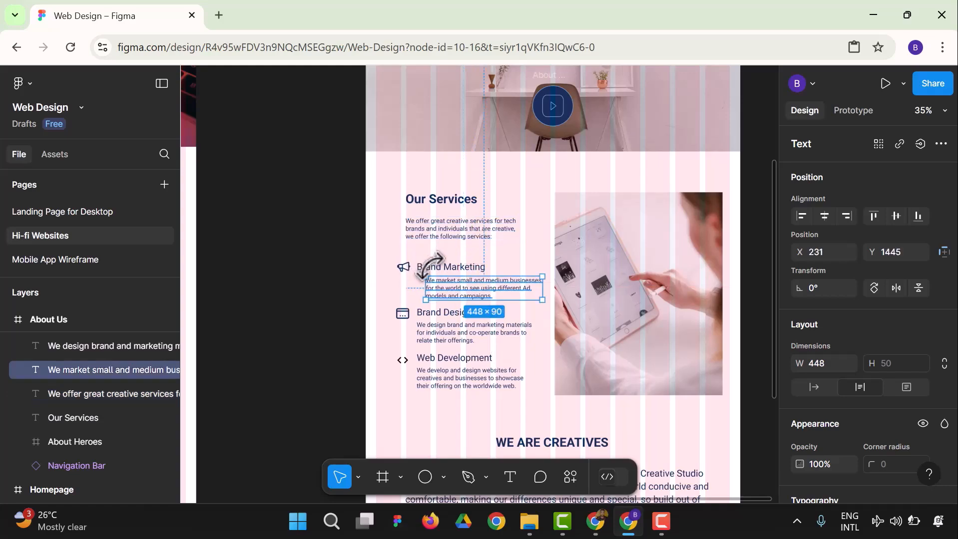
pyautogui.click(357, 274)
pyautogui.hotkey('ctrl', 'z')
pyautogui.hotkey('ctrl', 'z')
pyautogui.hotkey('ctrl', 'z')
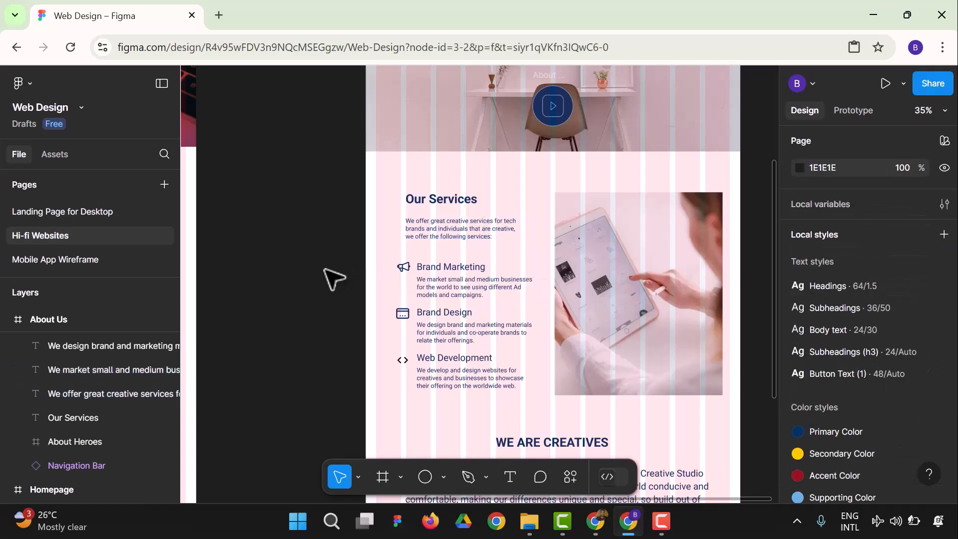
# - Select the three service entries with their icons and move them together to align with the Our Services heading's left edge
pyautogui.moveTo(333, 265); pyautogui.dragTo(533, 405)
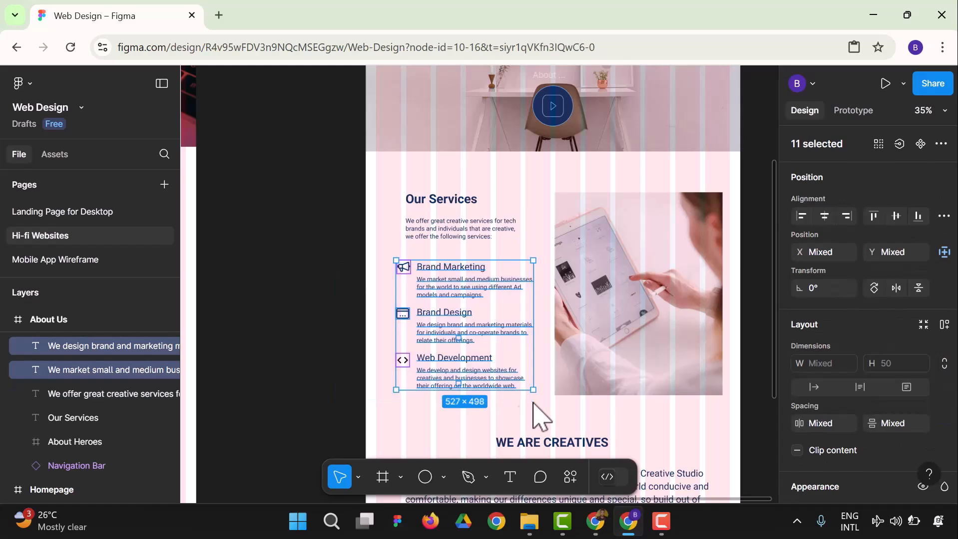
pyautogui.moveTo(444, 294); pyautogui.dragTo(453, 293)
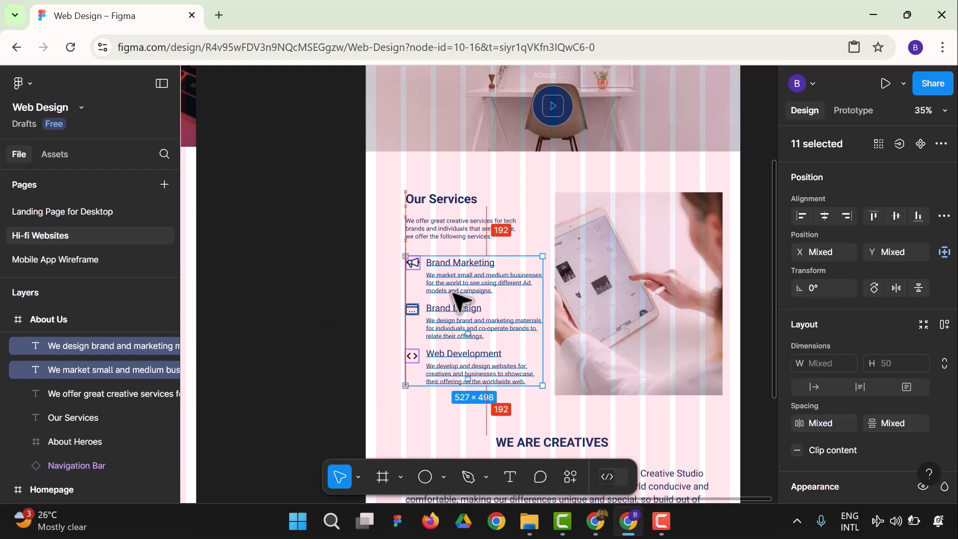
pyautogui.click(318, 310)
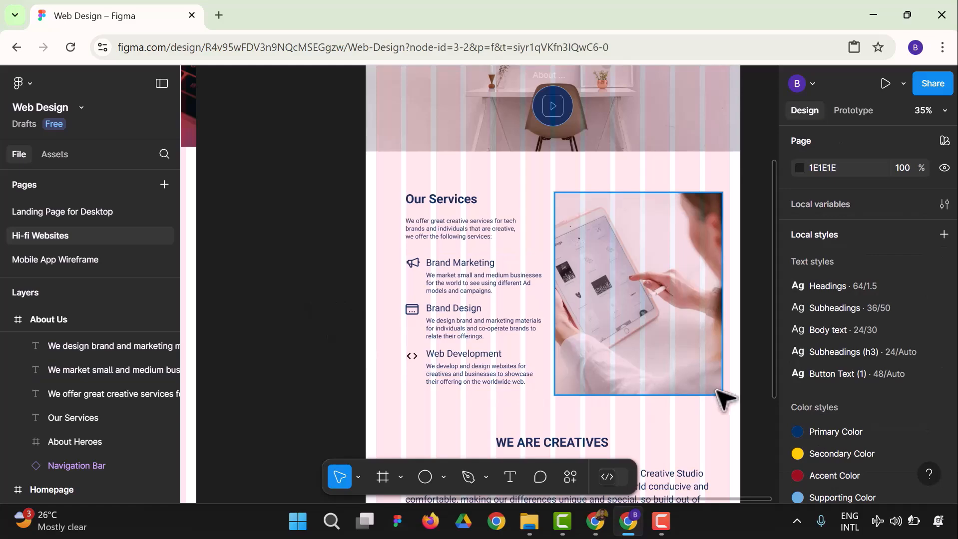
# - Move the tablet image beside the services list slightly right and up, to about X 2569, Y 1201
pyautogui.scroll(2, 717, 369)
pyautogui.click(670, 386)
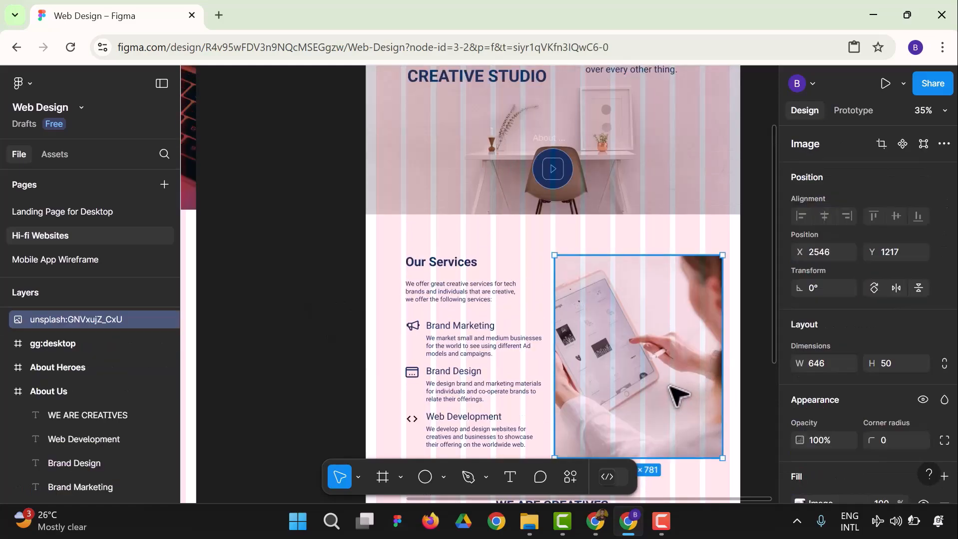
pyautogui.moveTo(670, 385); pyautogui.dragTo(674, 383)
# - Center the WE ARE CREATIVES heading horizontally on the page and select the paragraph below it for alignment
pyautogui.scroll(-7, 674, 394)
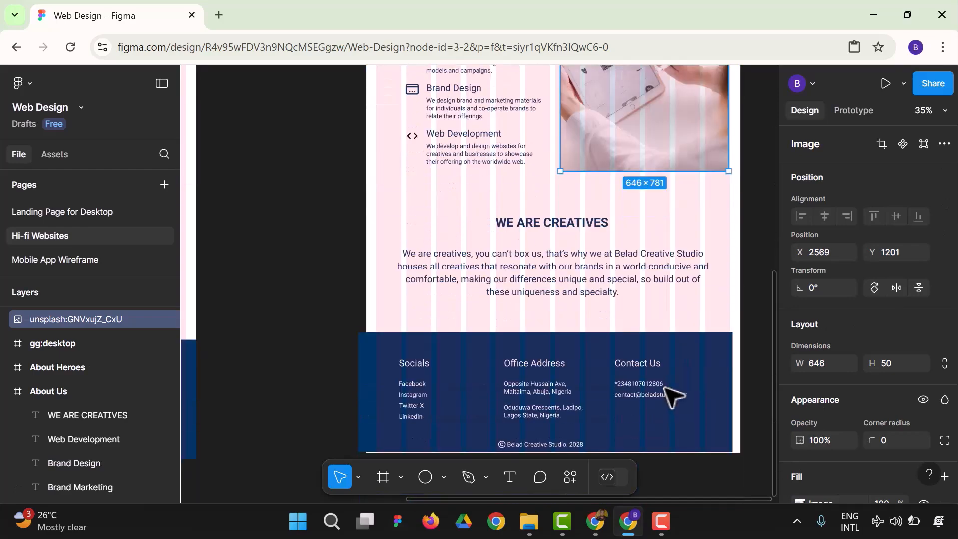
pyautogui.scroll(1, 669, 391)
pyautogui.click(542, 241)
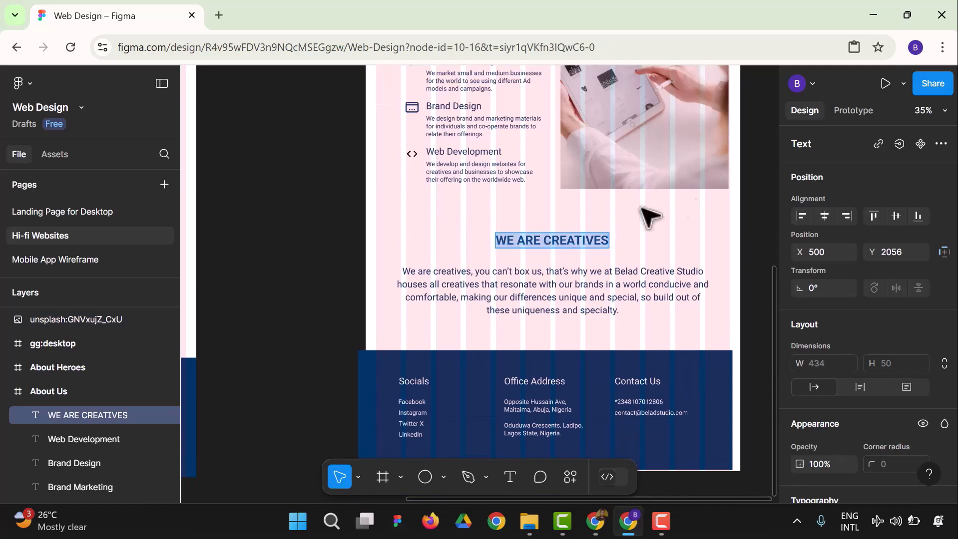
pyautogui.click(831, 221)
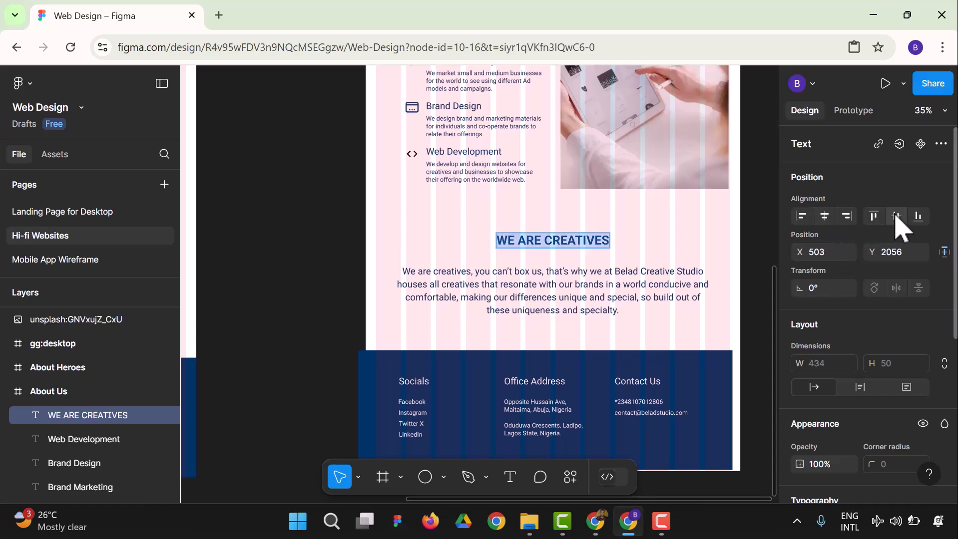
pyautogui.doubleClick(521, 288)
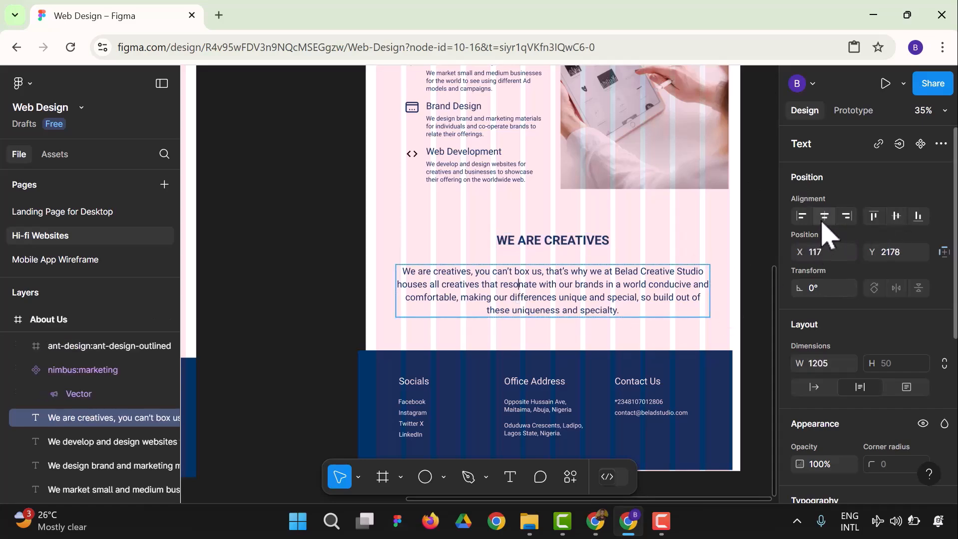